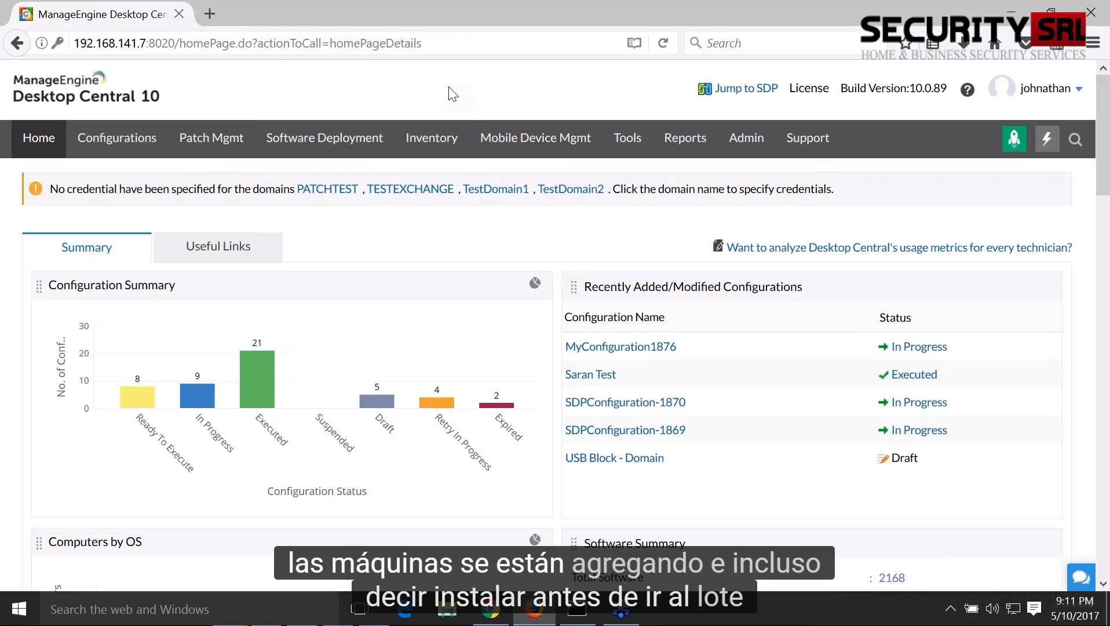
Open the Scope of Management administration page and review the list of managed computers with their agent status.
left_click(732, 142)
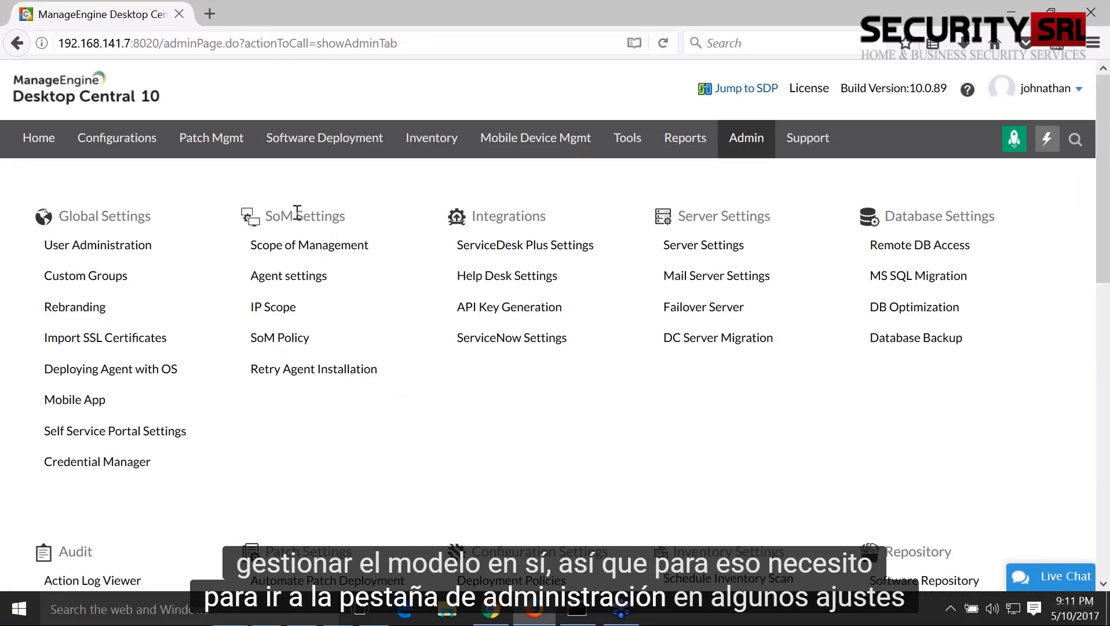
left_click(325, 249)
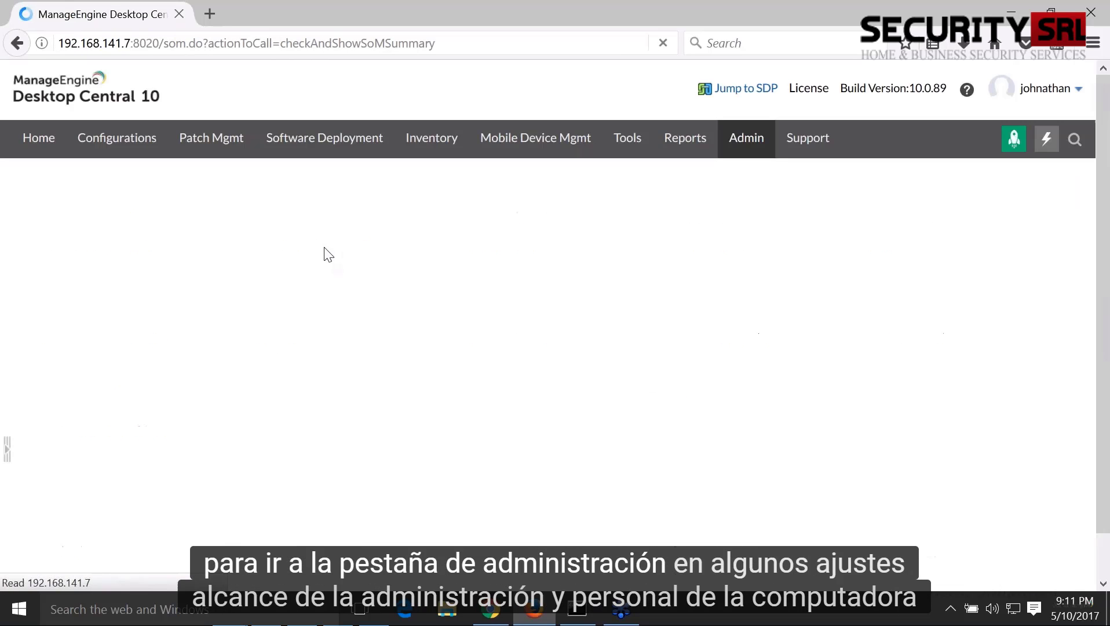
left_click(244, 242)
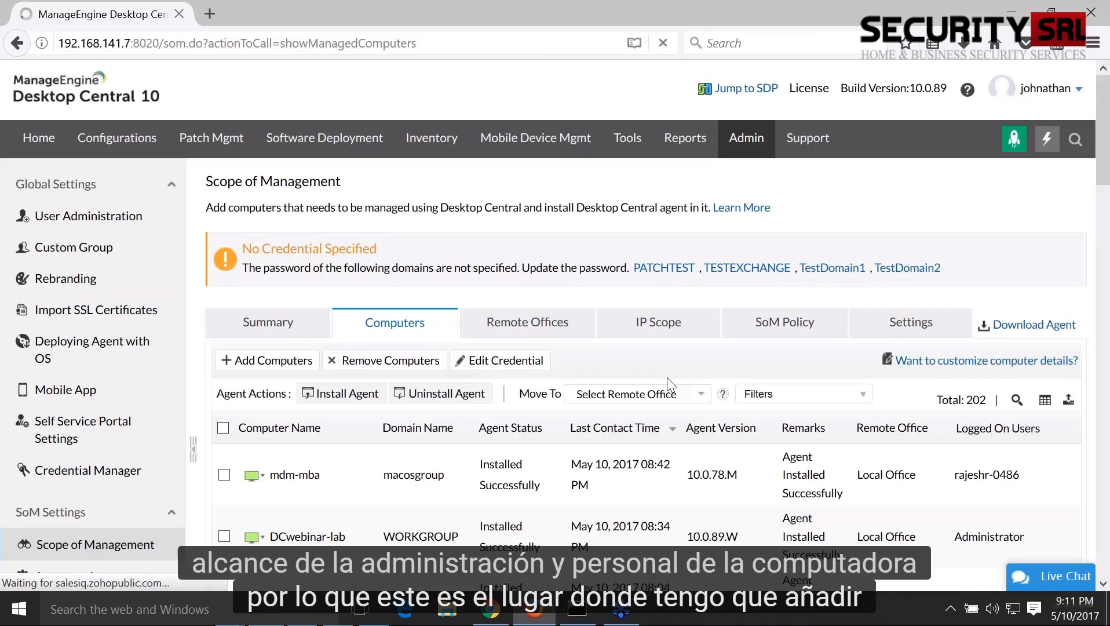
scroll(677, 382, "down", 2)
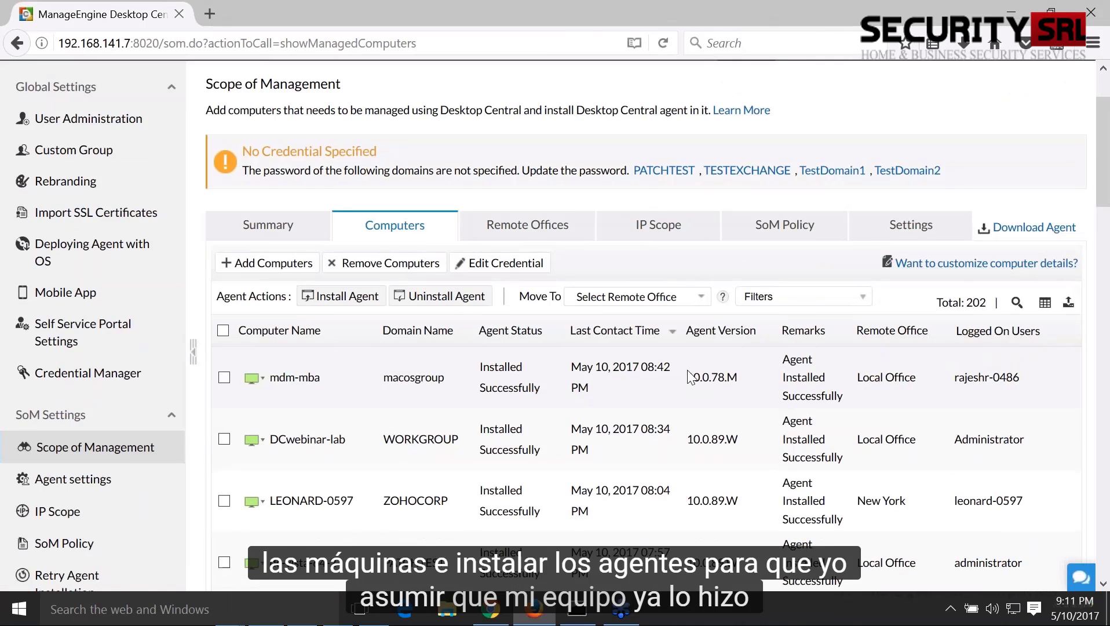
scroll(692, 377, "up", 2)
scroll(695, 379, "down", 2)
scroll(694, 379, "up", 2)
scroll(698, 393, "down", 2)
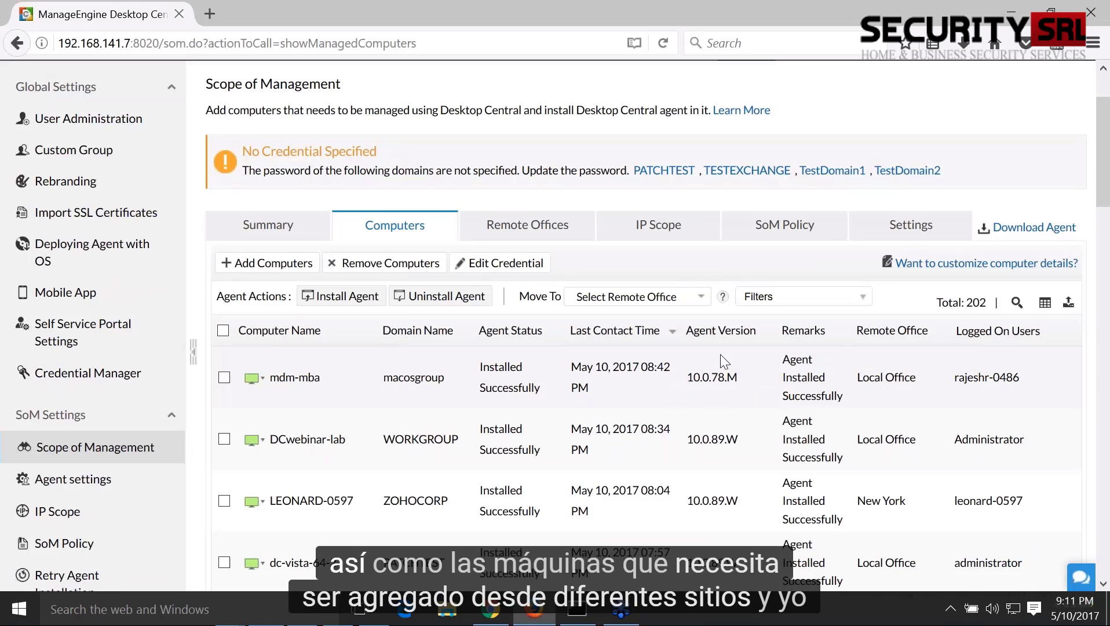
Filter the managed computers with the saved AgentInstalled filter and look through the matching machines.
left_click(854, 298)
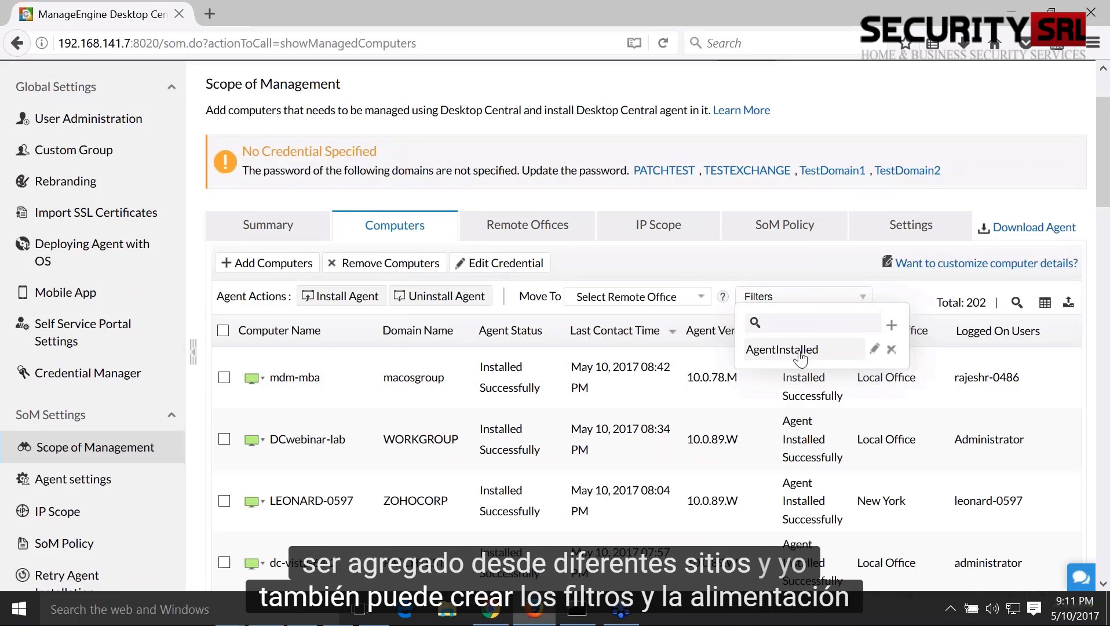
left_click(798, 354)
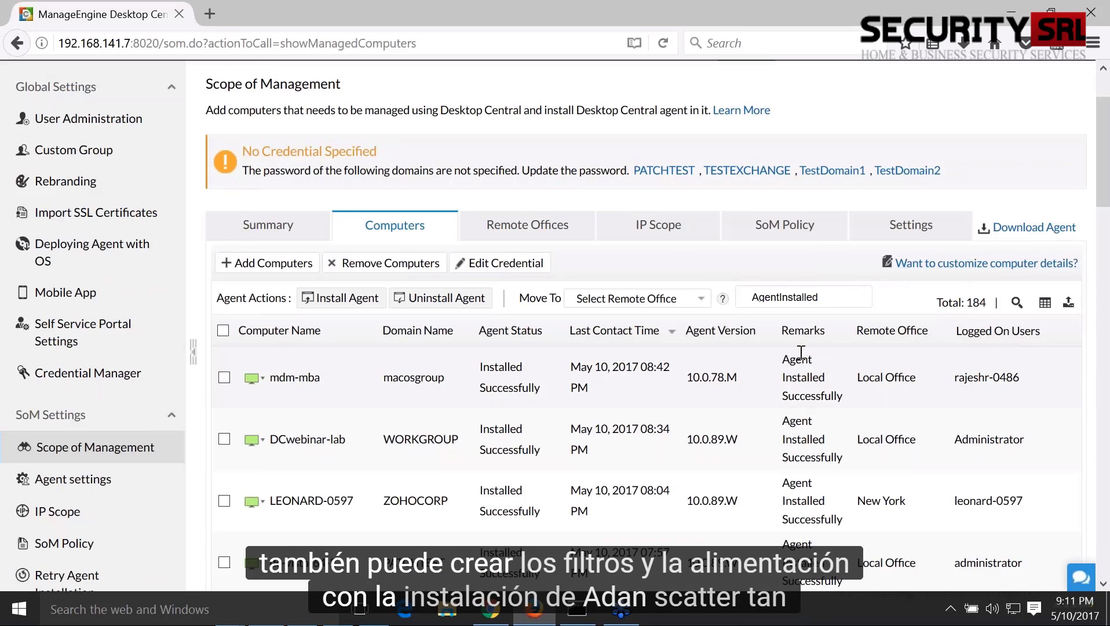
scroll(649, 337, "down", 1)
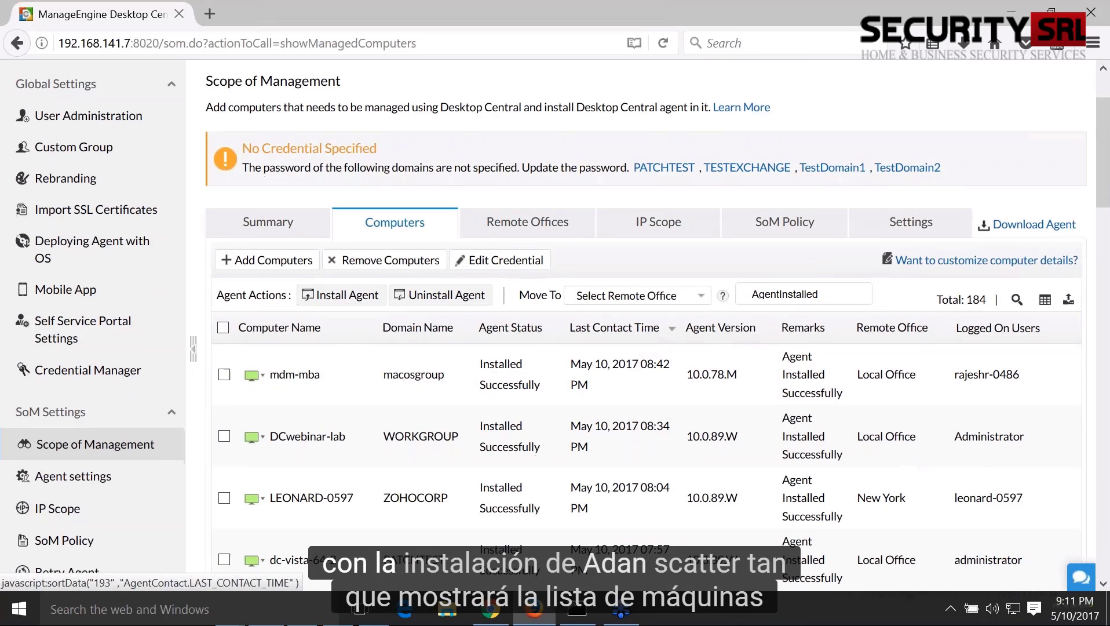
scroll(637, 347, "down", 3)
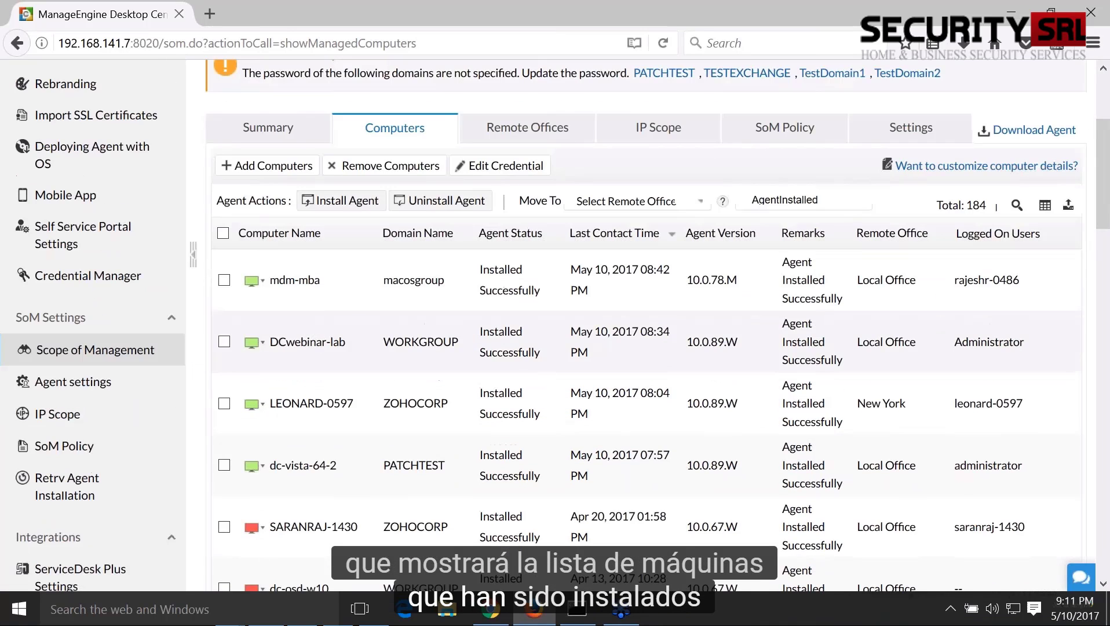
Open the general agent settings and review the actions to be performed after agent installation, such as patch scanning.
left_click(118, 396)
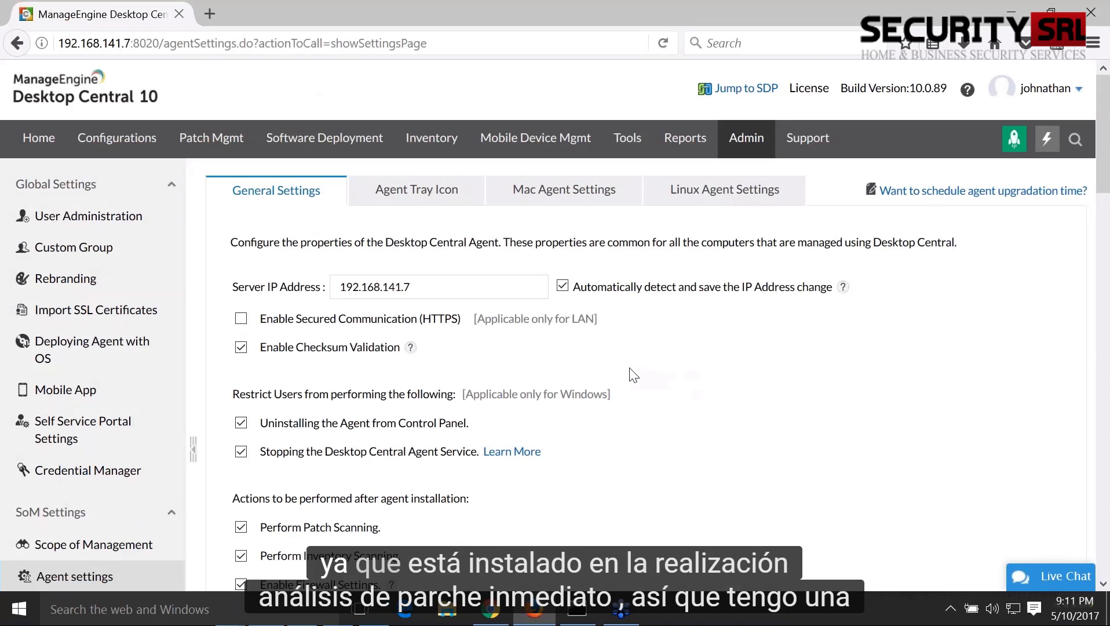
scroll(632, 374, "down", 1)
scroll(633, 375, "down", 3)
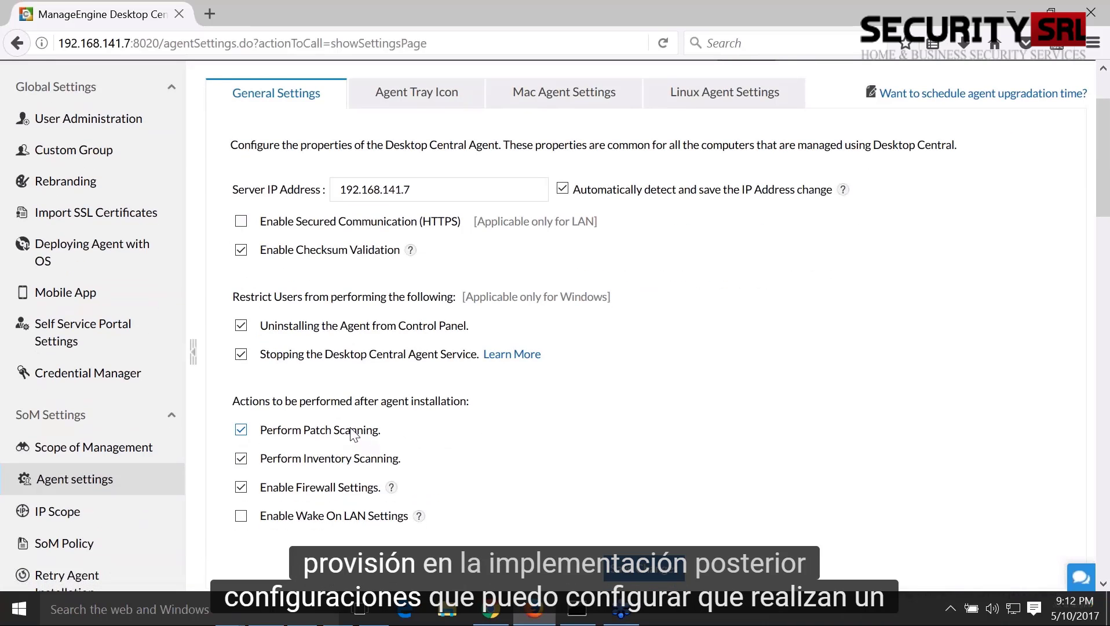
scroll(360, 442, "down", 3)
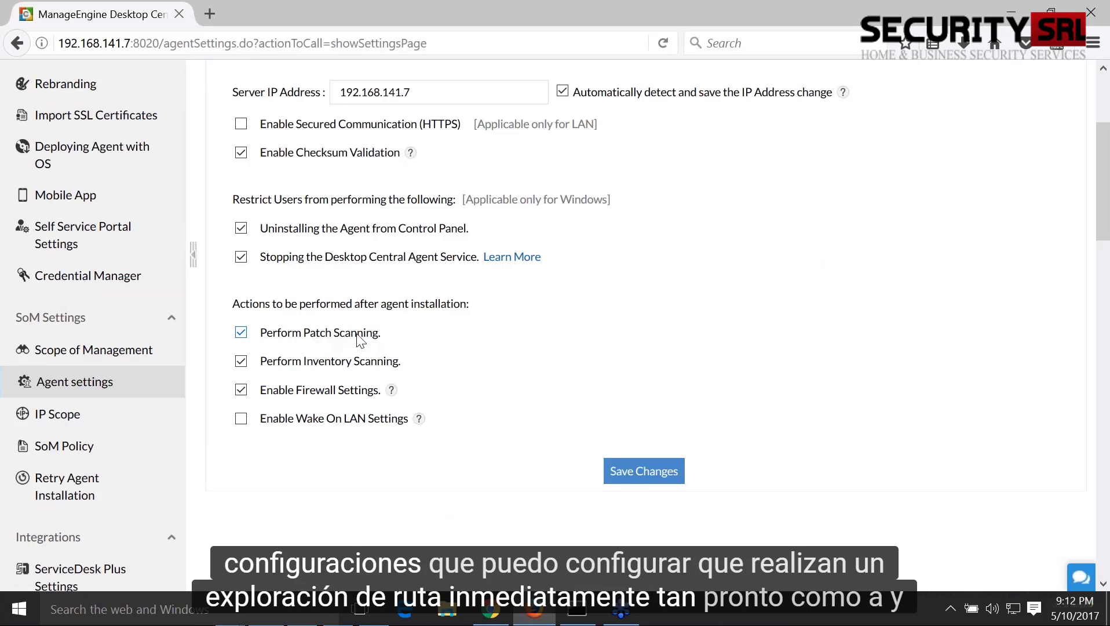
Return to Scope of Management and look over its full list of managed computers again.
left_click(139, 356)
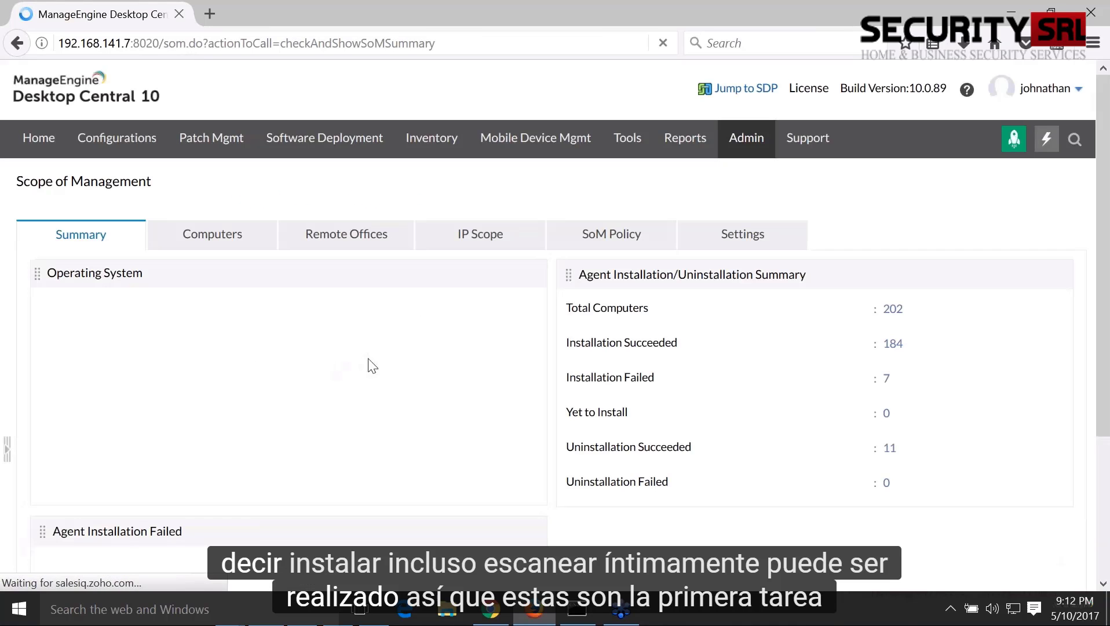
left_click(240, 236)
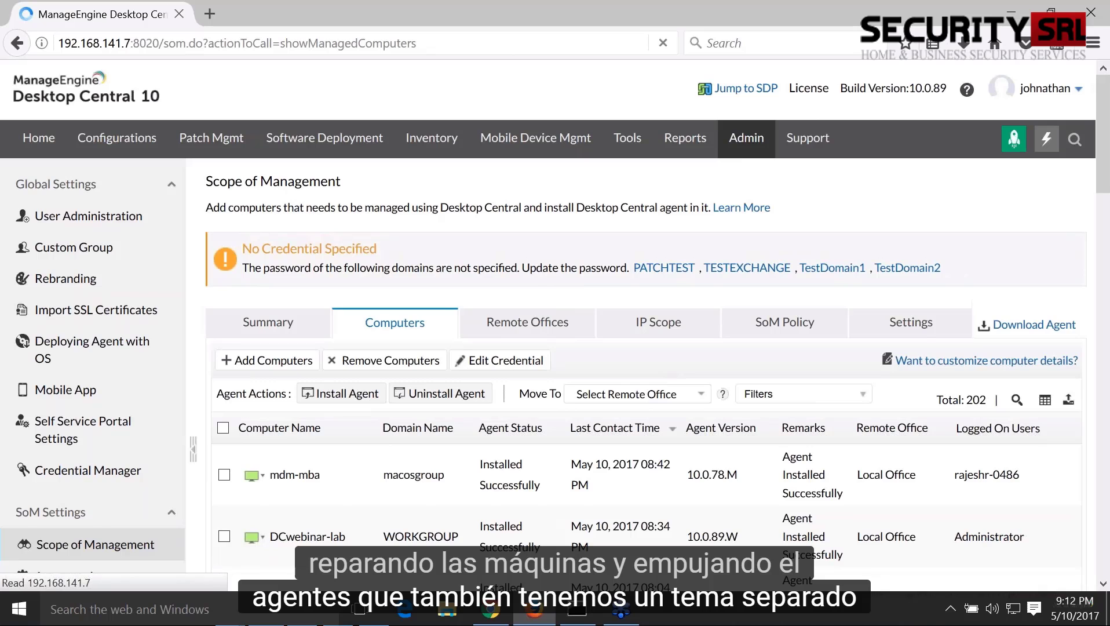
scroll(592, 346, "down", 1)
scroll(671, 425, "down", 1)
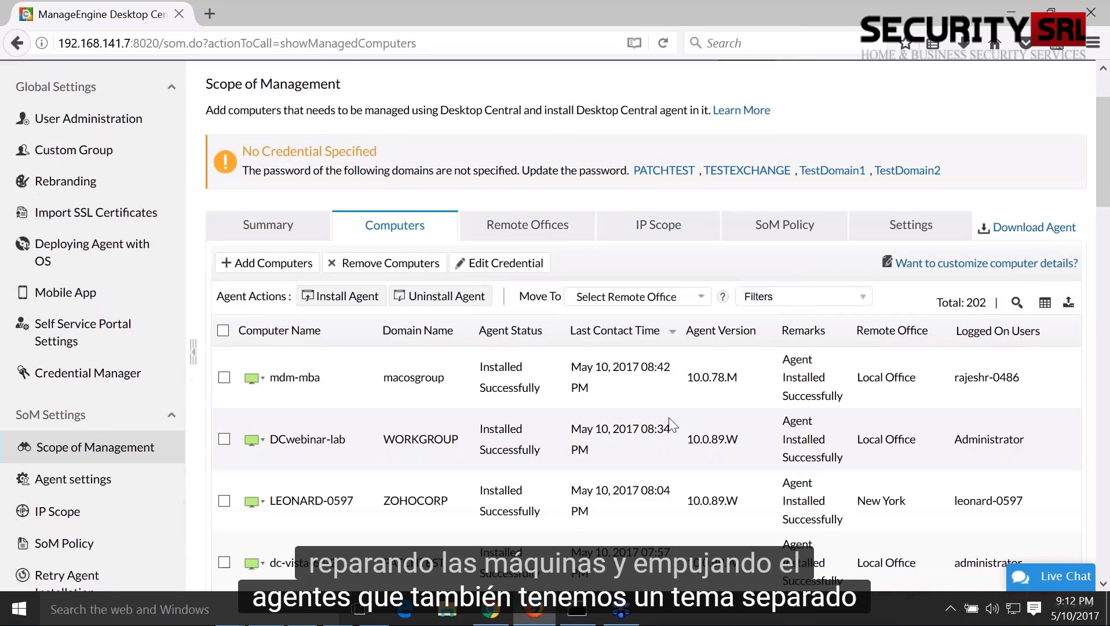
scroll(843, 459, "up", 2)
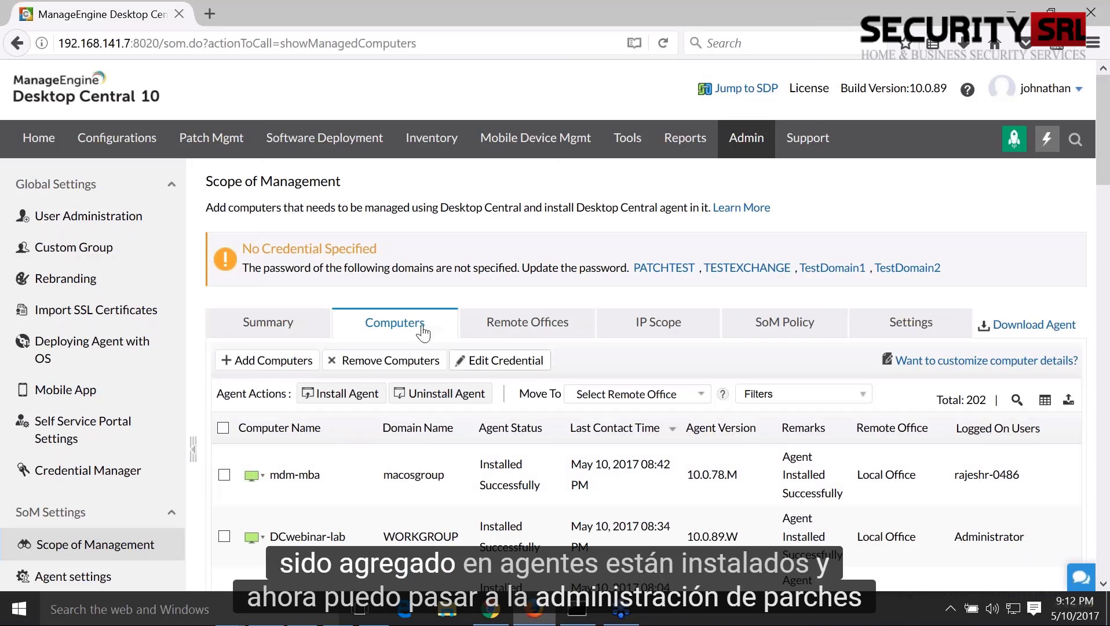
Open the Scan Systems view in patch management and select all listed computers for a manual scan.
left_click(245, 145)
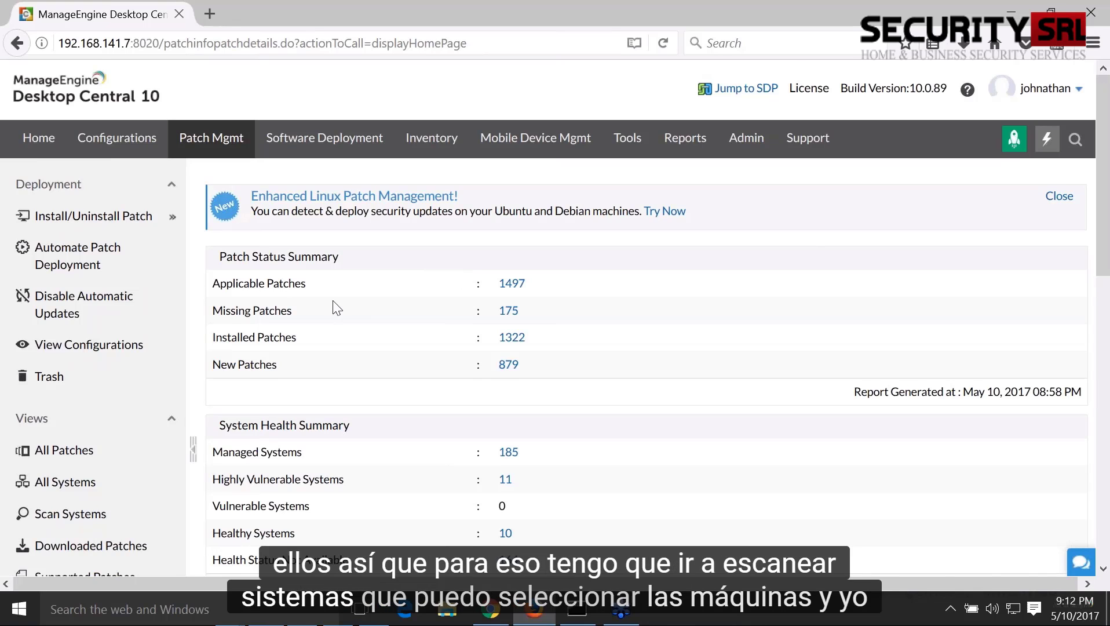
scroll(337, 307, "down", 1)
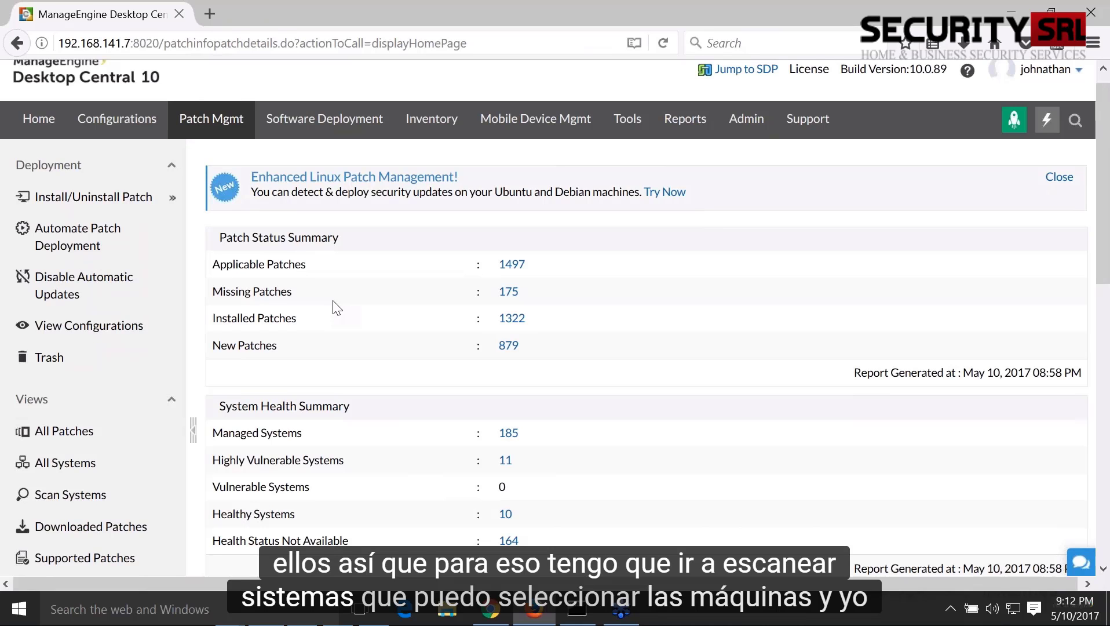
scroll(337, 308, "down", 3)
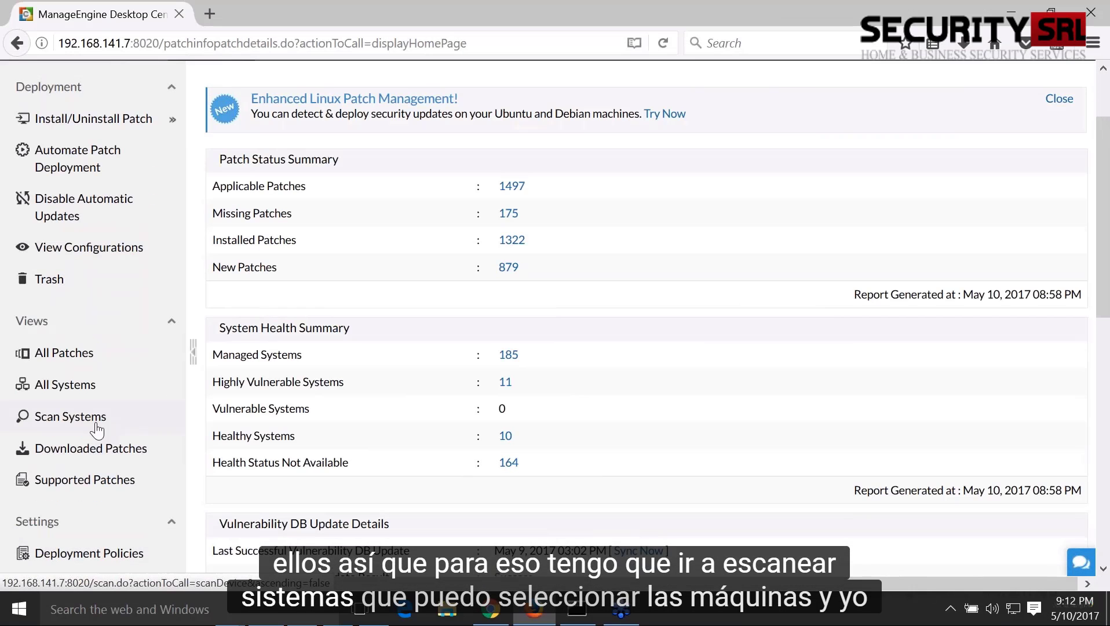
left_click(97, 429)
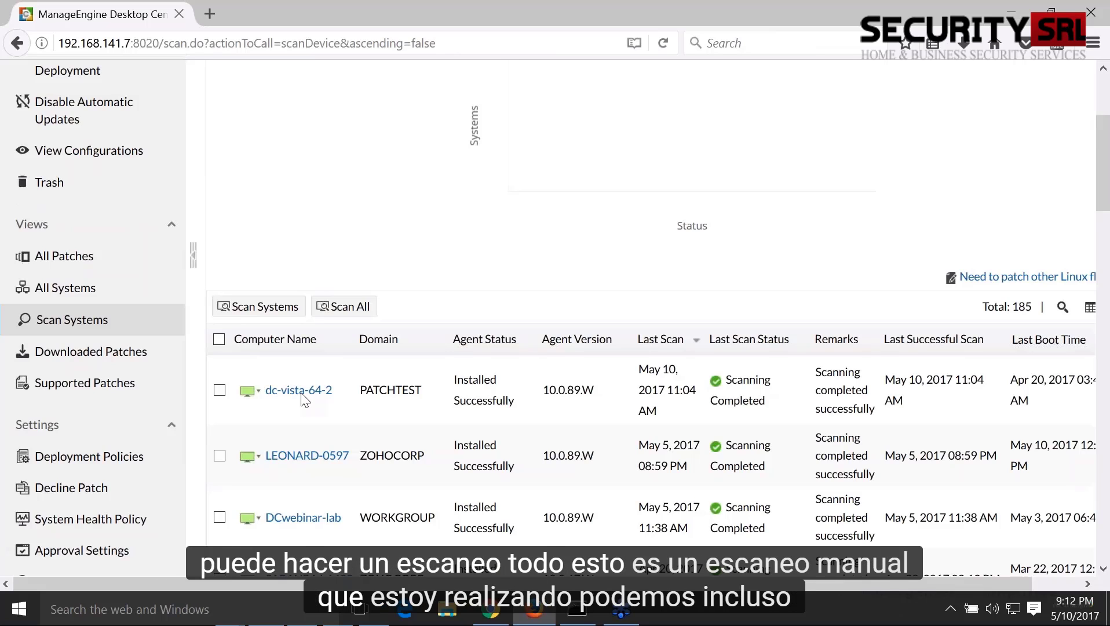
left_click(219, 339)
scroll(421, 359, "down", 3)
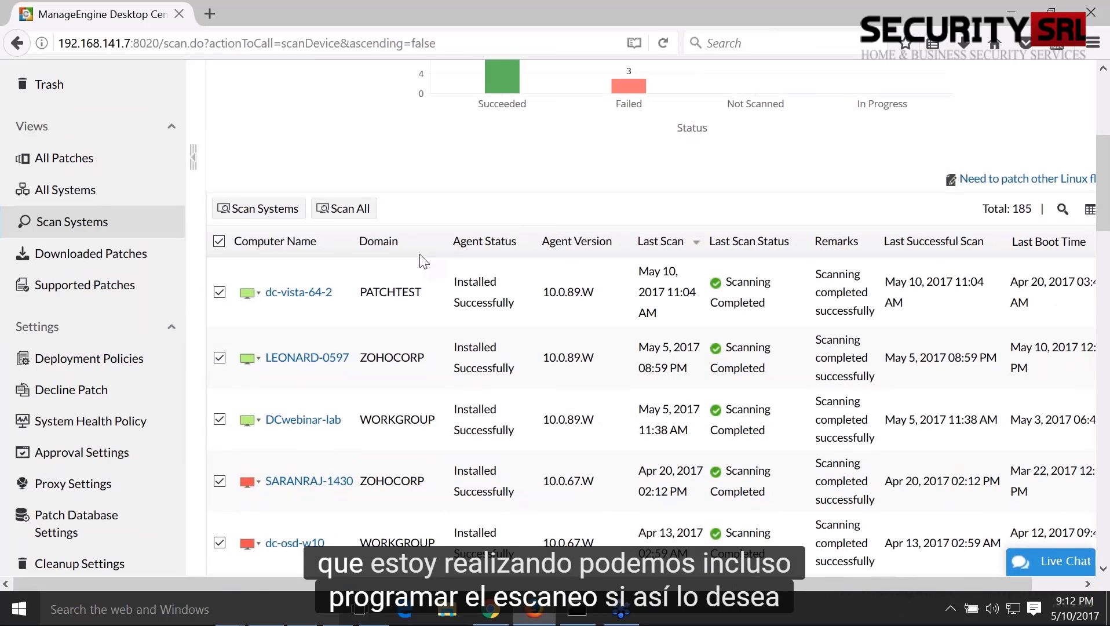
scroll(57, 322, "up", 3)
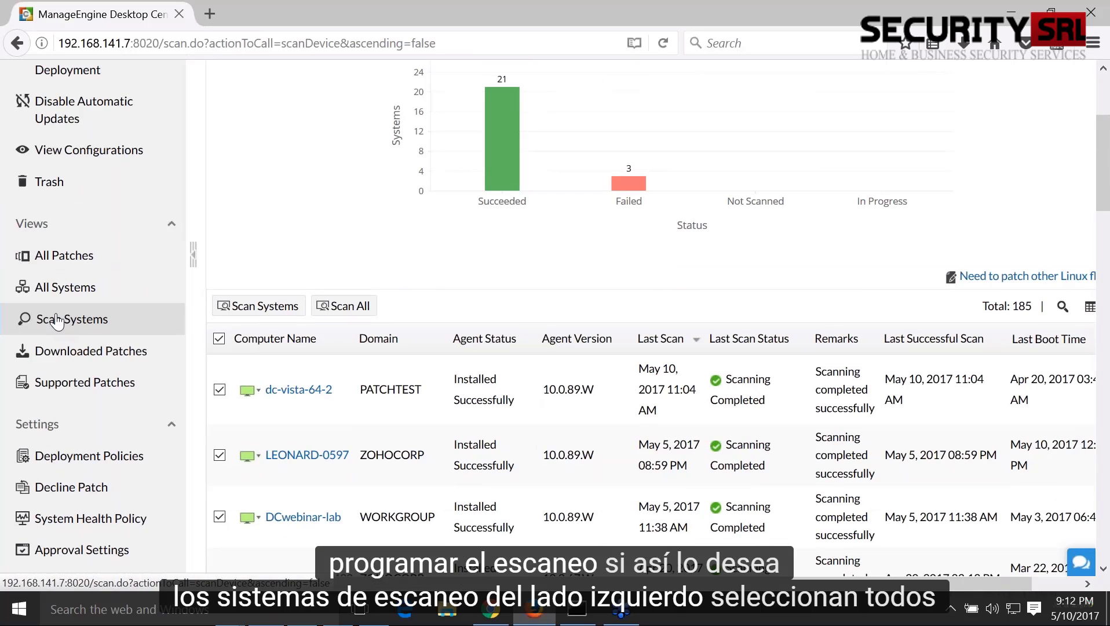
Open the All Patches view and look over the list of missing patches.
left_click(120, 261)
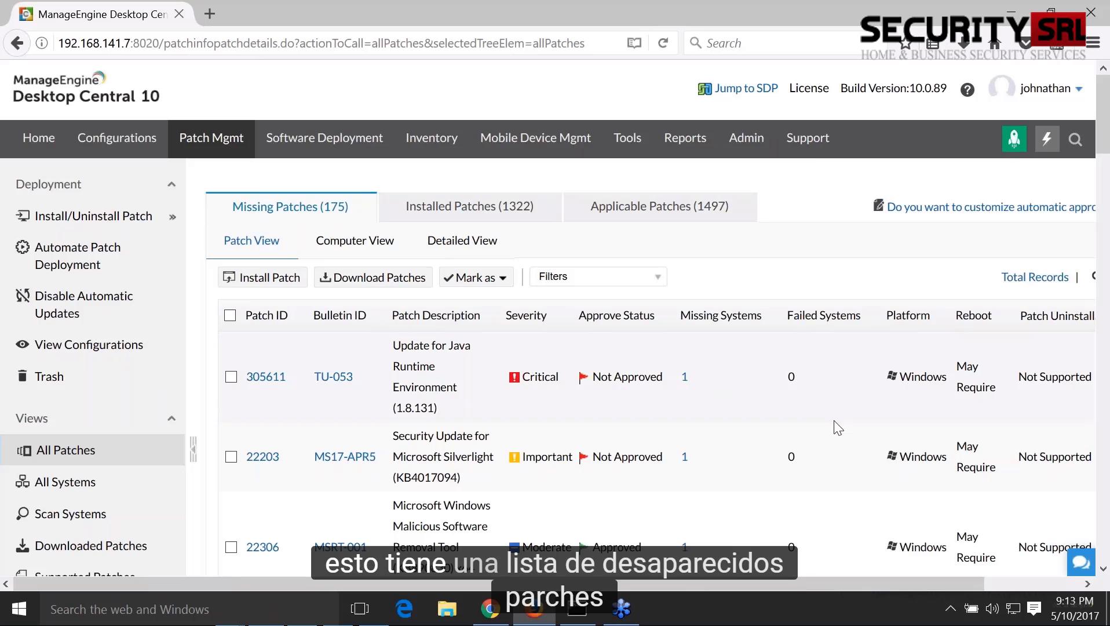
scroll(836, 428, "down", 1)
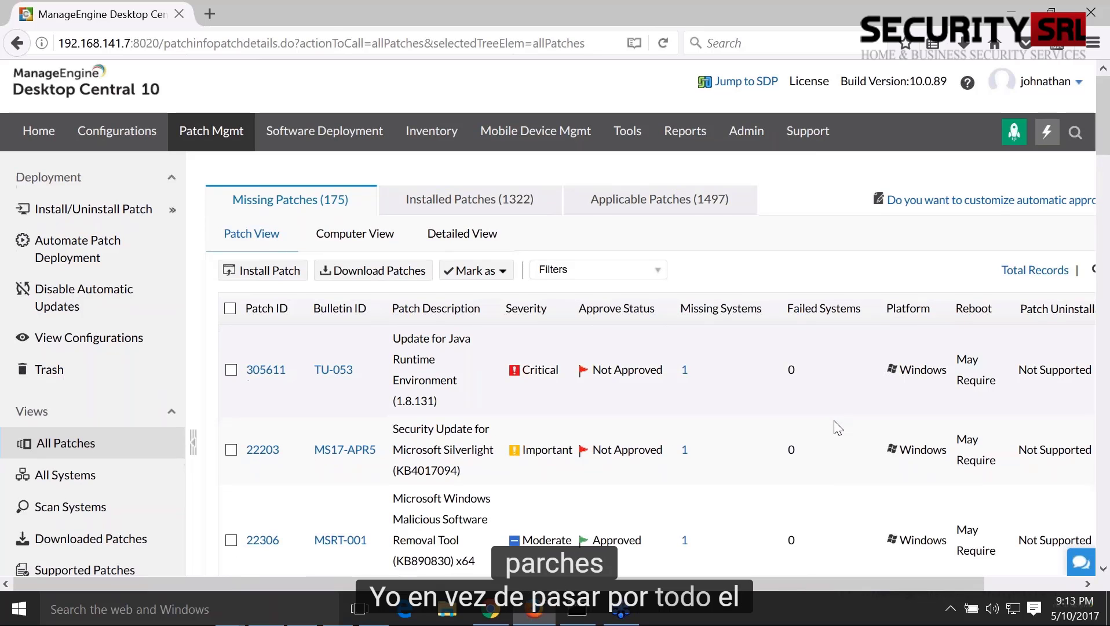
scroll(840, 408, "up", 1)
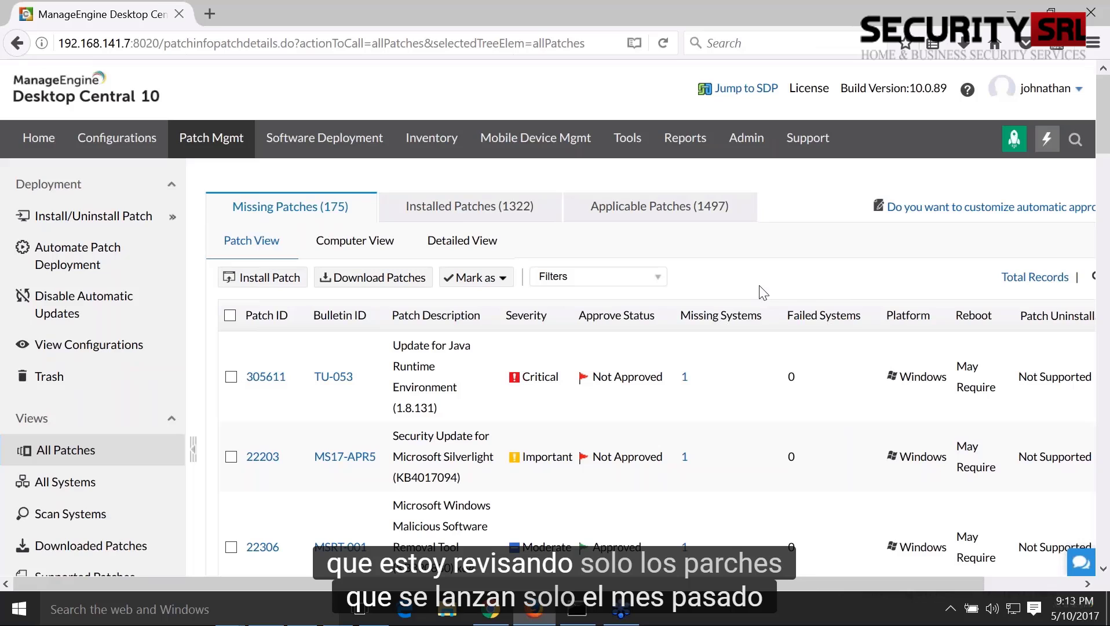
Open the saved Last Month Release patches filter for editing to list missing Windows patches released last month.
left_click(656, 283)
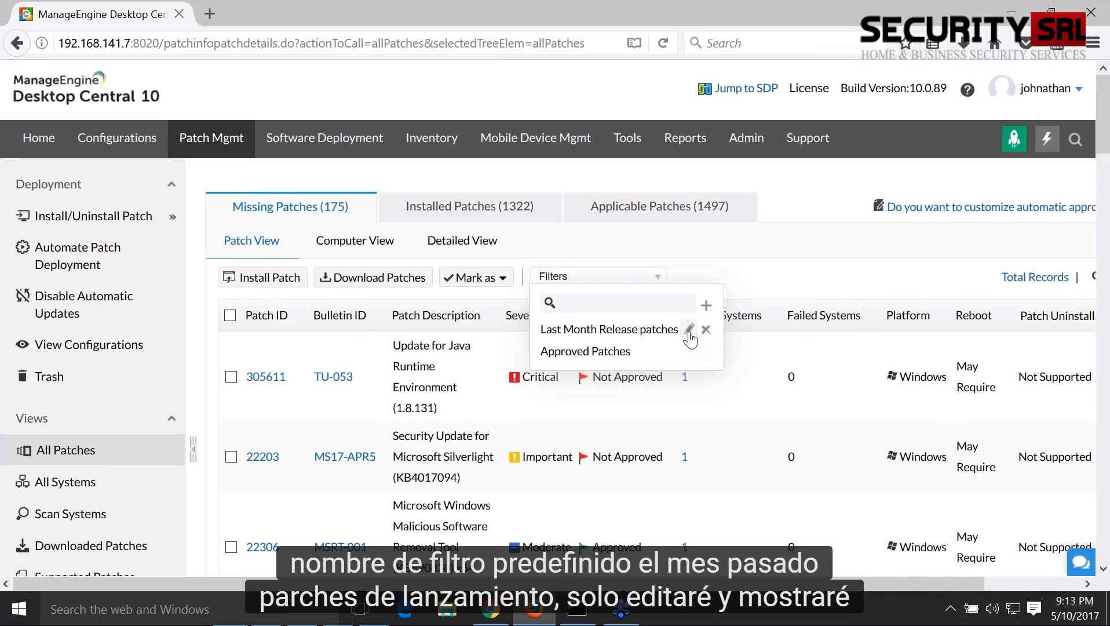
left_click(688, 329)
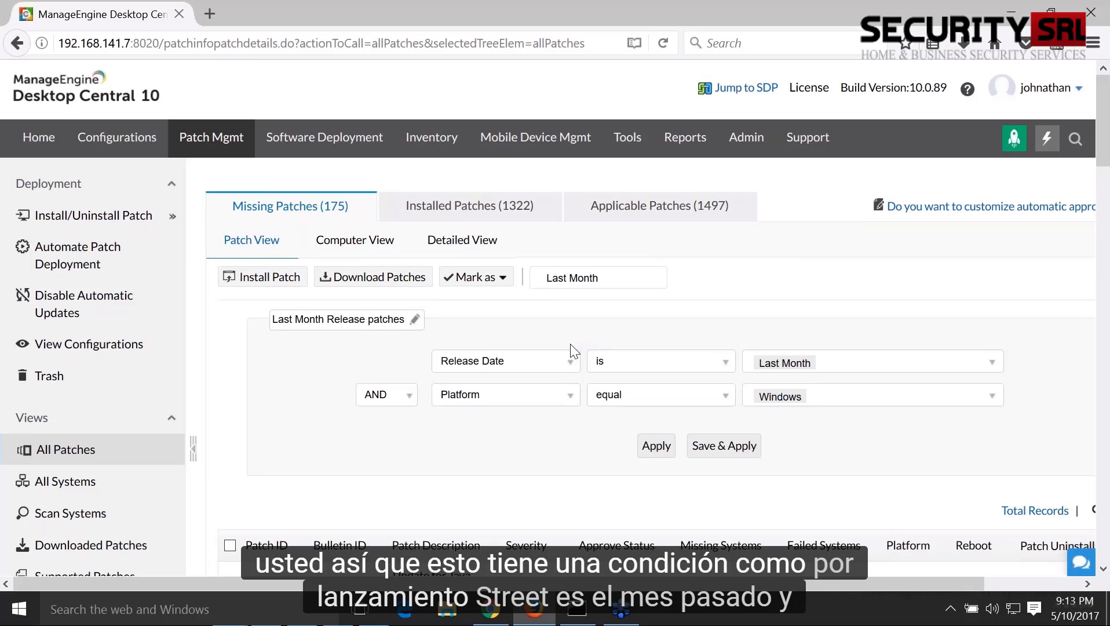
scroll(620, 284, "down", 2)
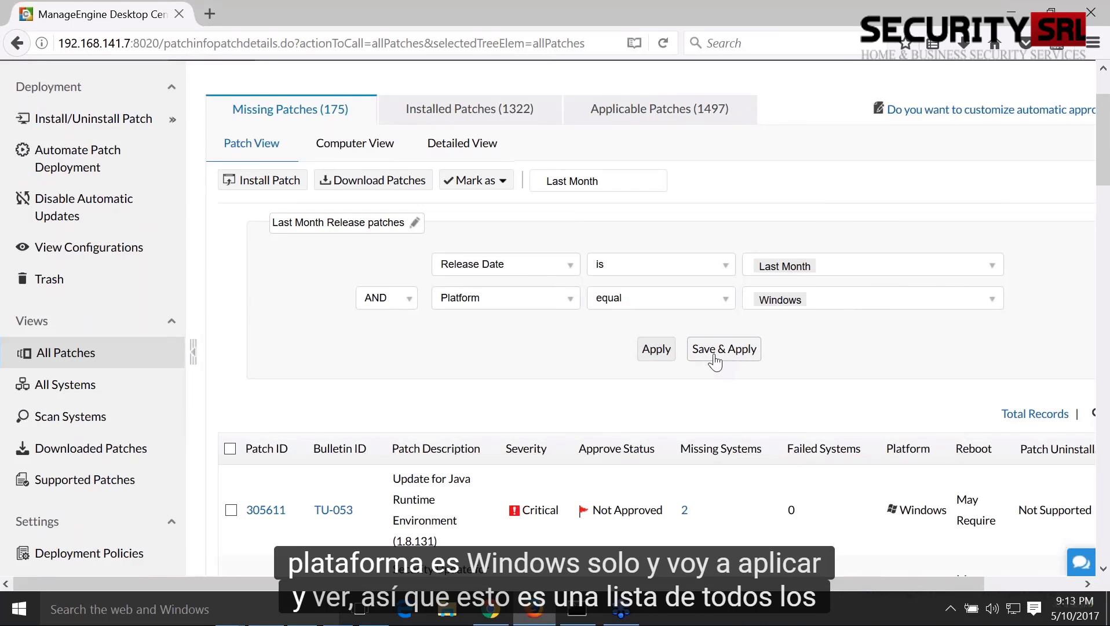
scroll(715, 362, "down", 1)
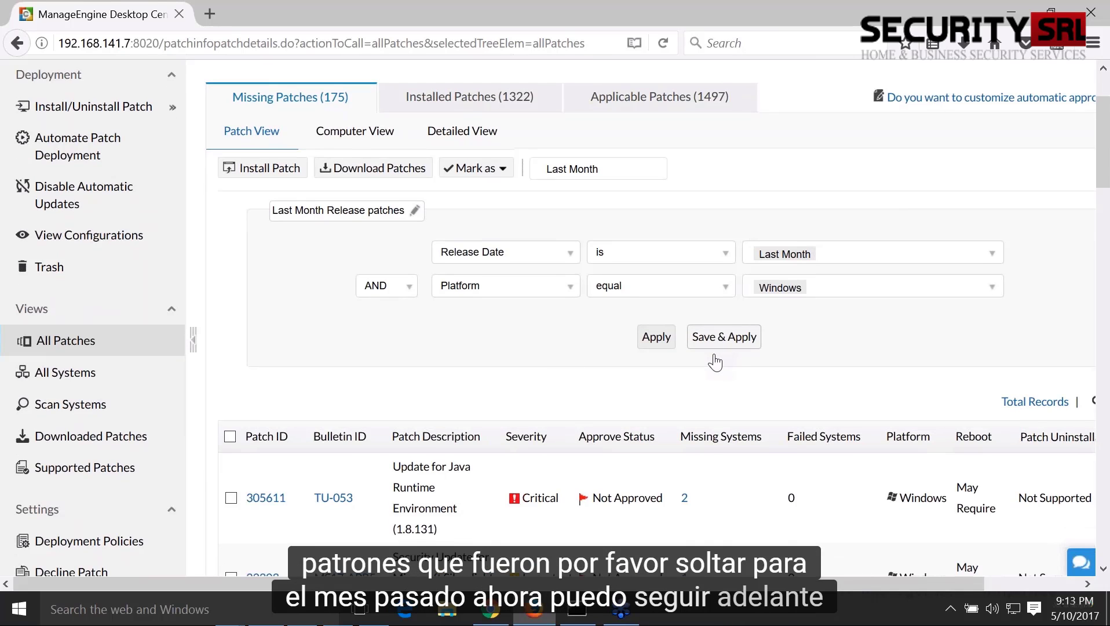
Select all the patches in the filtered missing patches list and return to the Install Patch action.
scroll(715, 362, "down", 3)
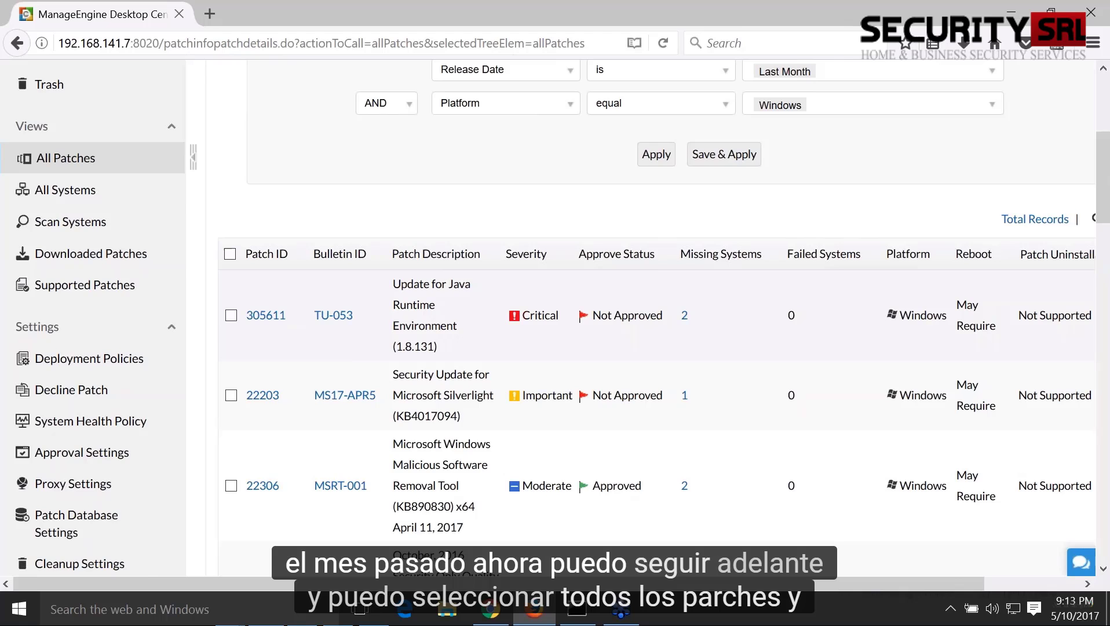
scroll(716, 362, "up", 2)
scroll(230, 164, "down", 3)
left_click(230, 156)
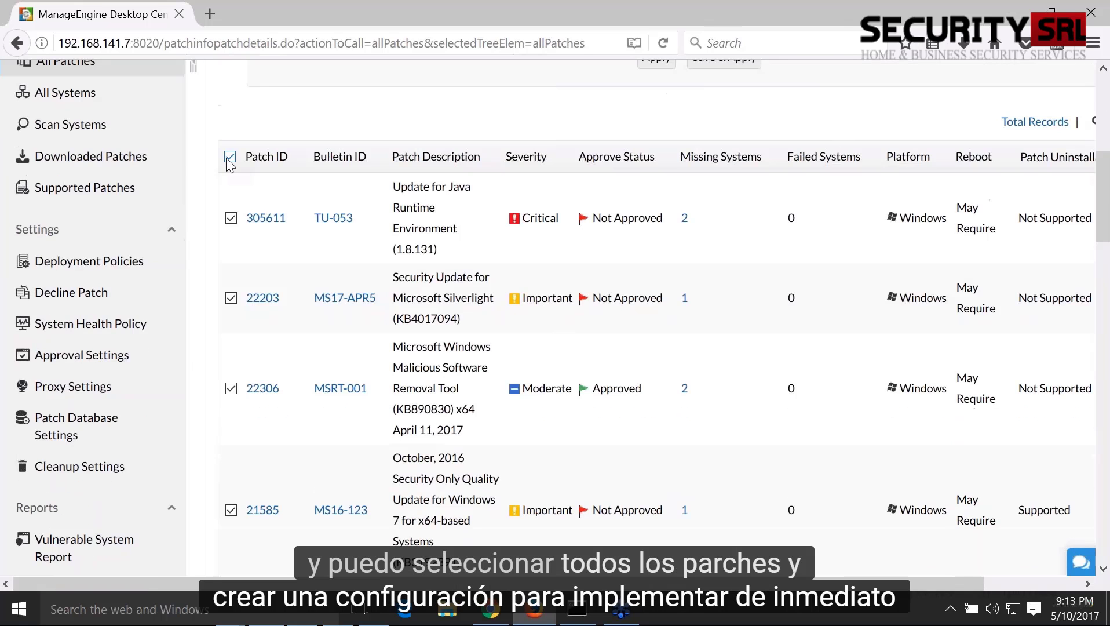
scroll(230, 164, "up", 5)
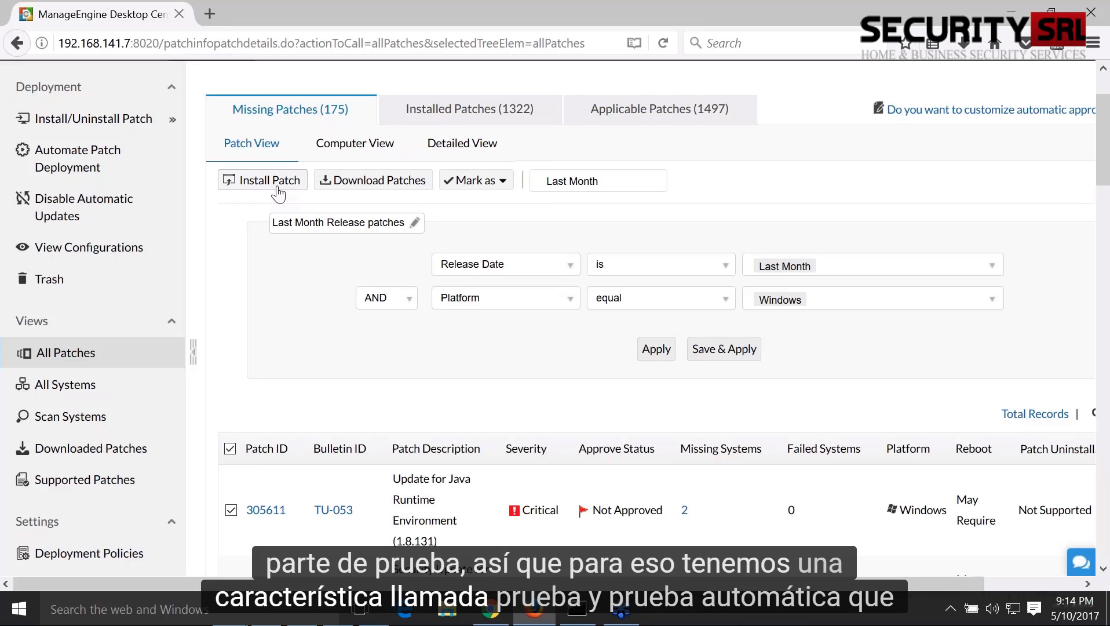
Open the patch Approval Settings.
scroll(279, 194, "down", 1)
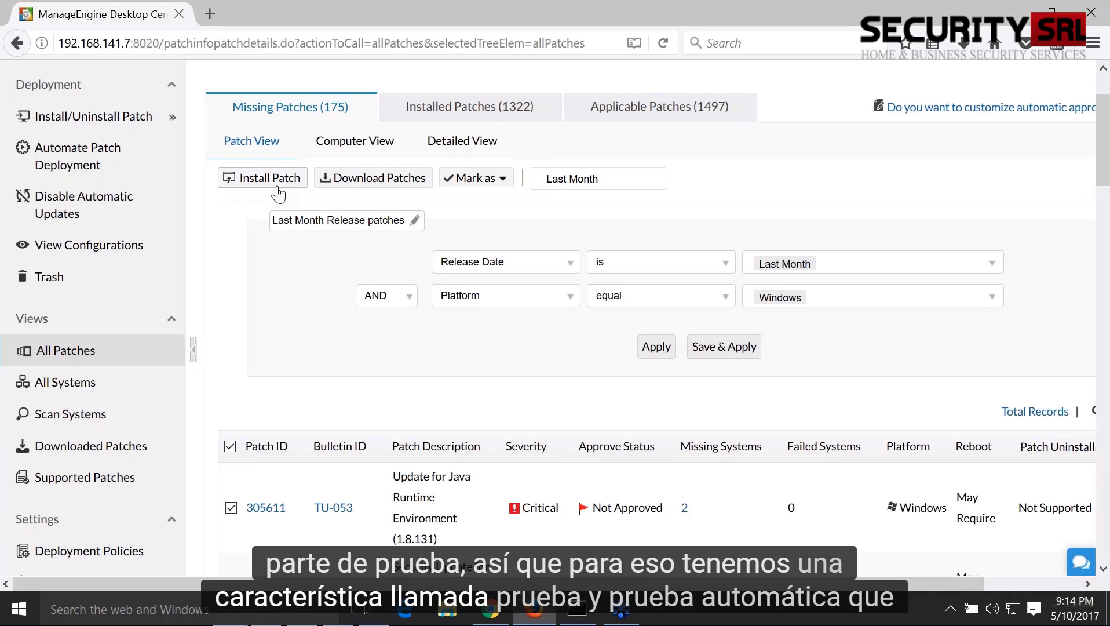
scroll(239, 246, "down", 5)
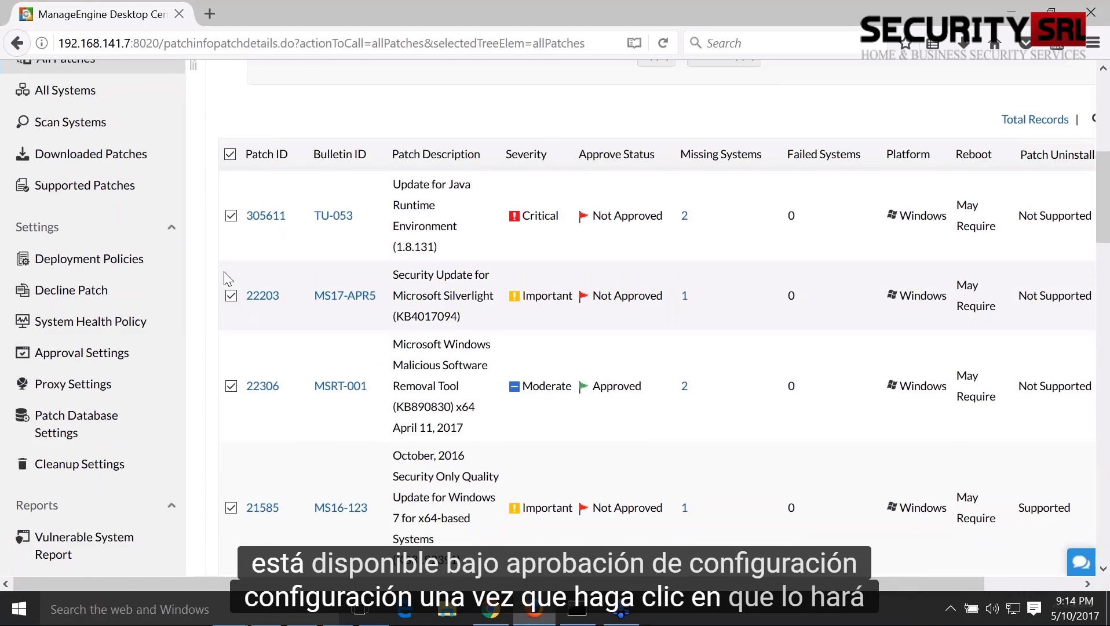
scroll(132, 267, "down", 2)
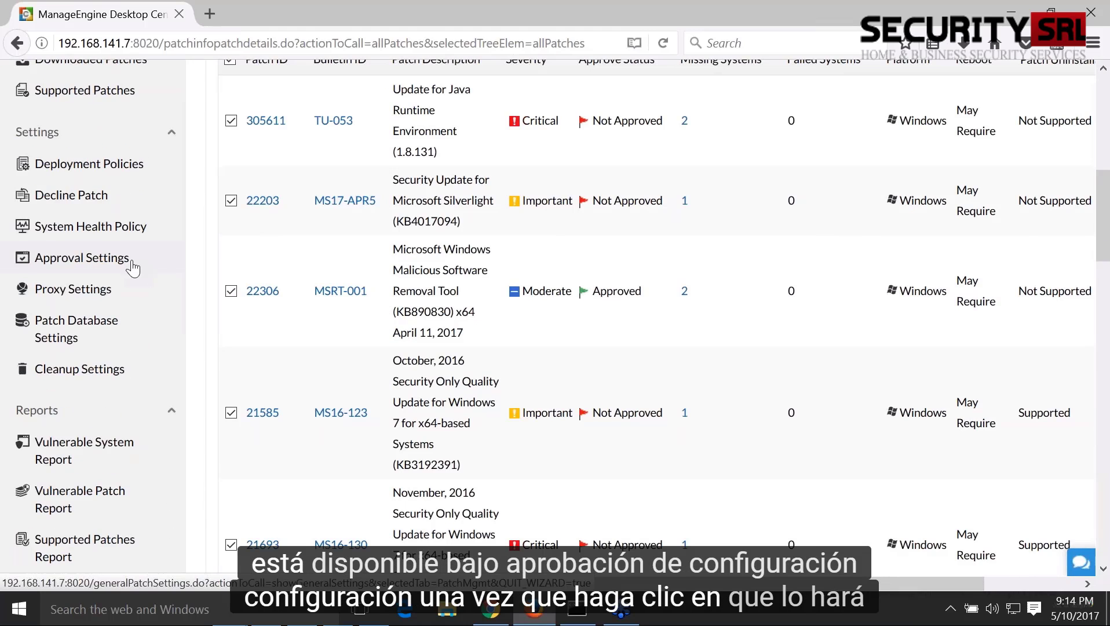
left_click(132, 262)
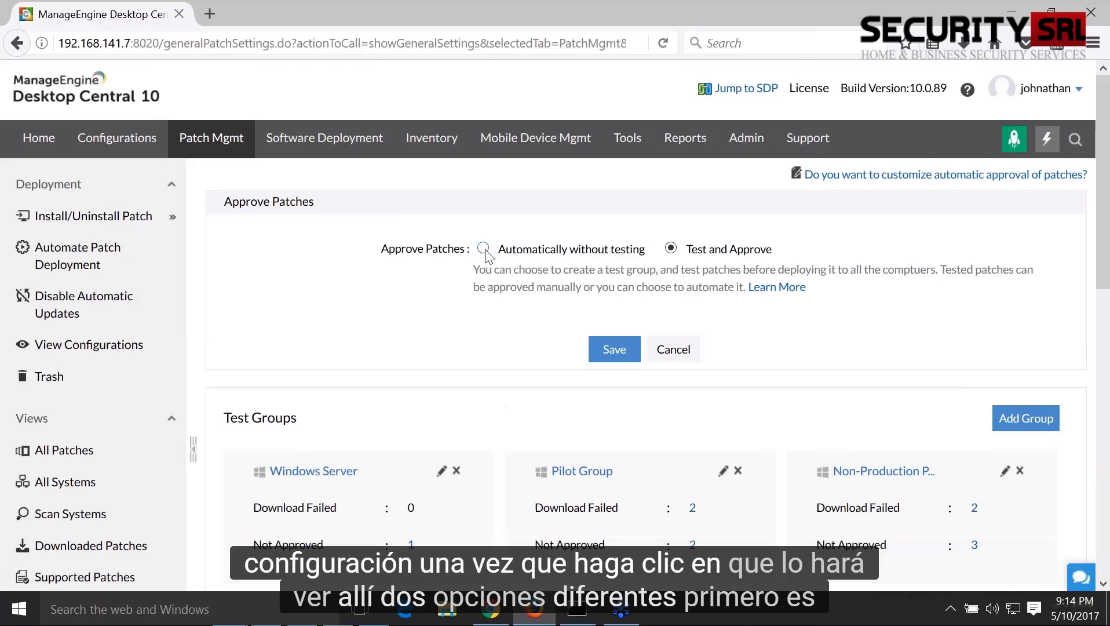
Examine the two patch approval options, Automatically without testing and Test and Approve.
left_click_drag(498, 251, 629, 255)
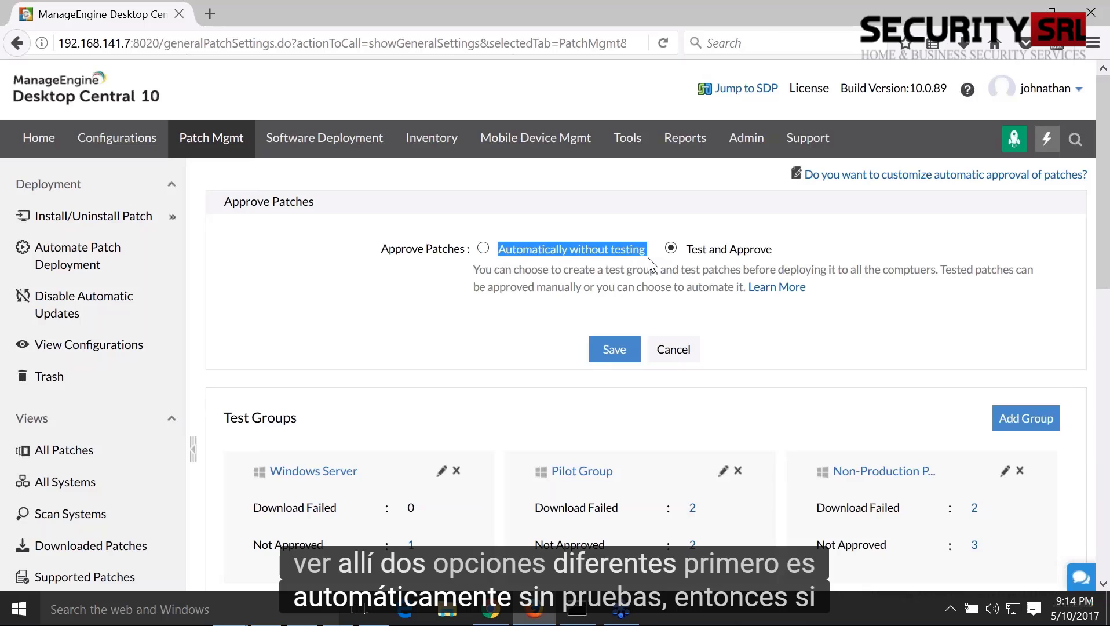
left_click(648, 259)
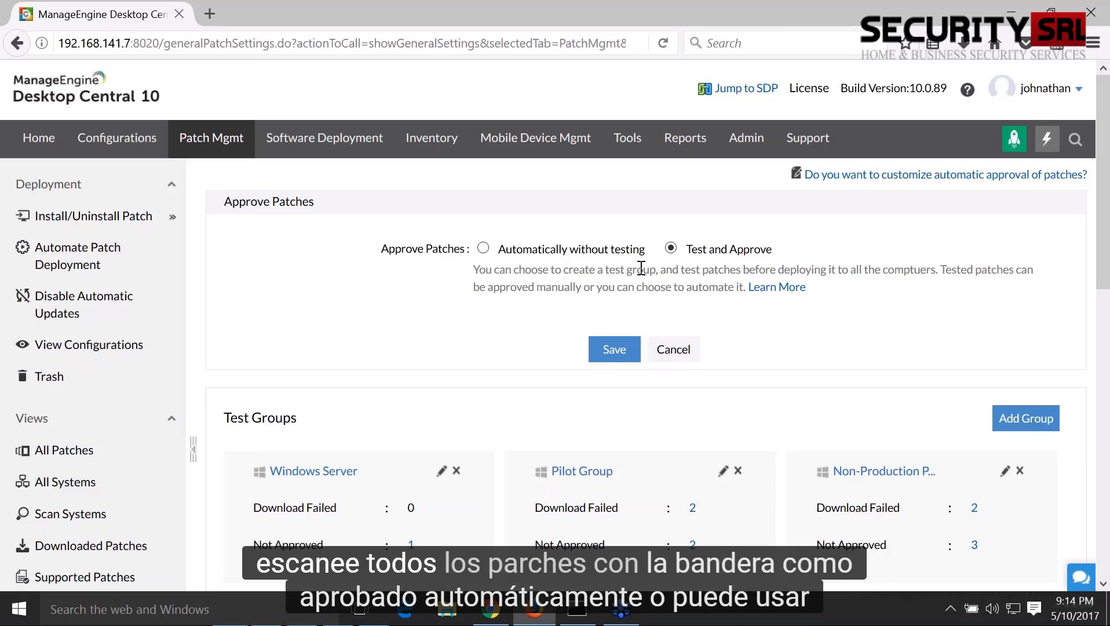
left_click_drag(685, 251, 789, 258)
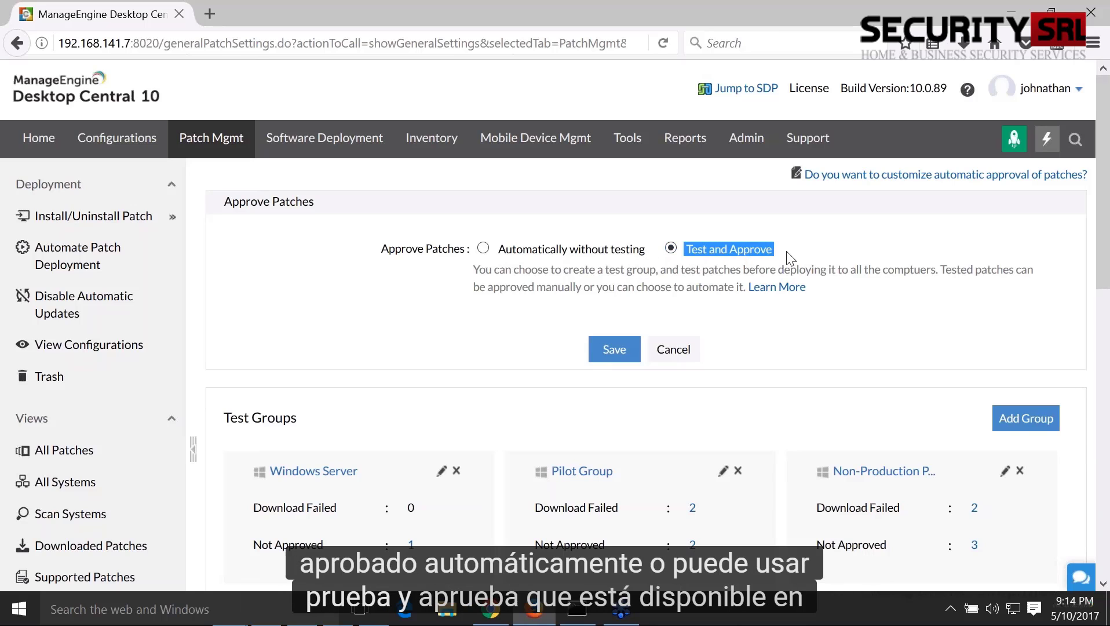
left_click(792, 248)
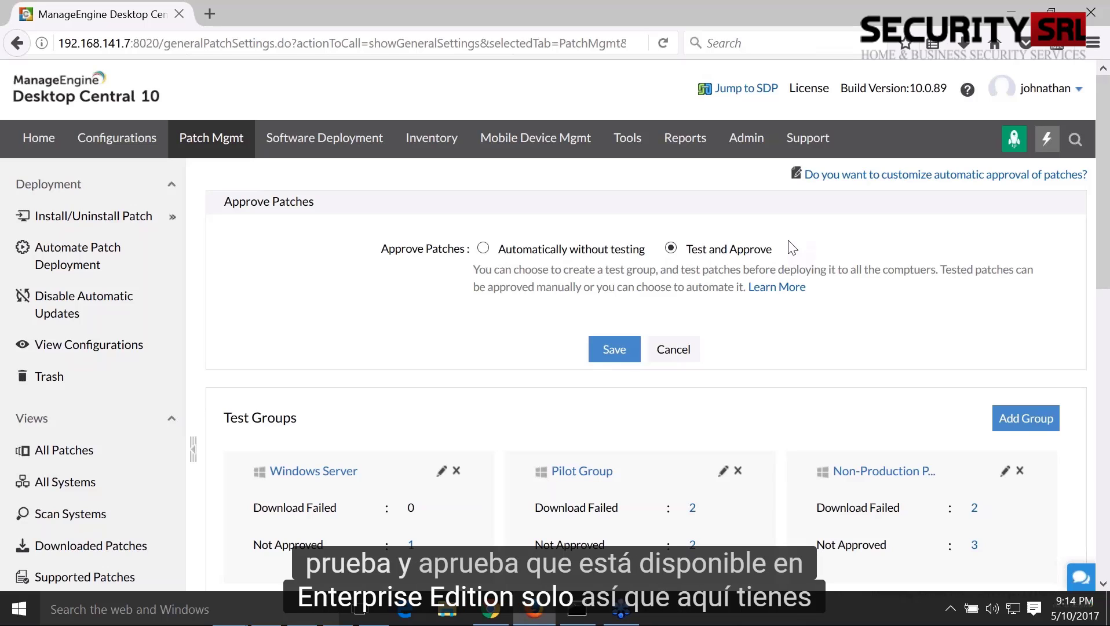
left_click_drag(688, 251, 770, 251)
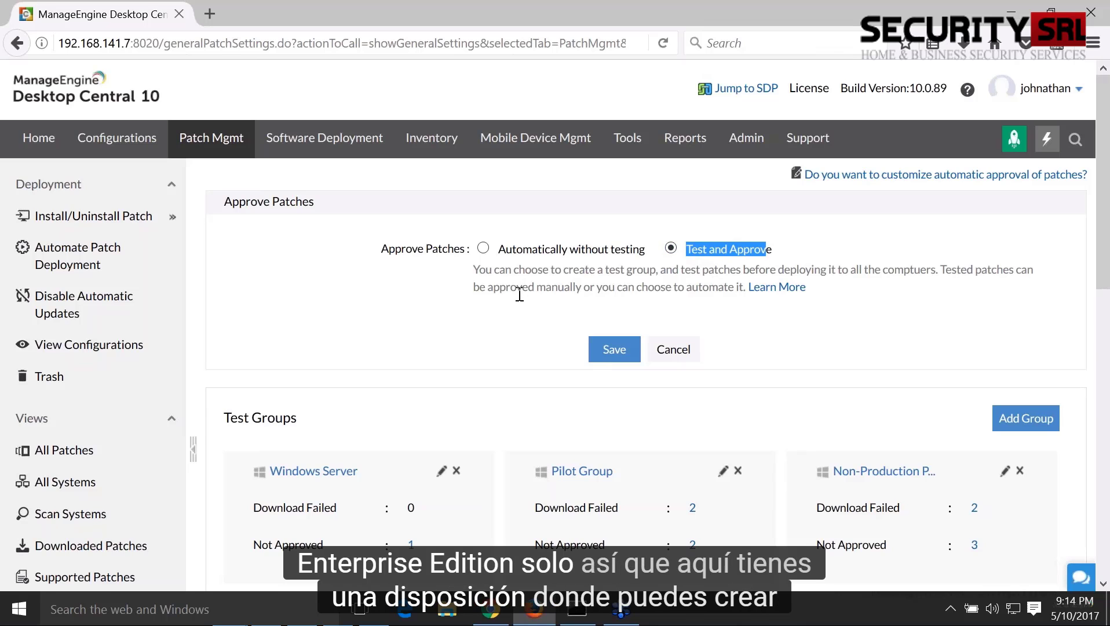
Start adding a new group to the Test Groups in the approval settings.
scroll(520, 295, "down", 1)
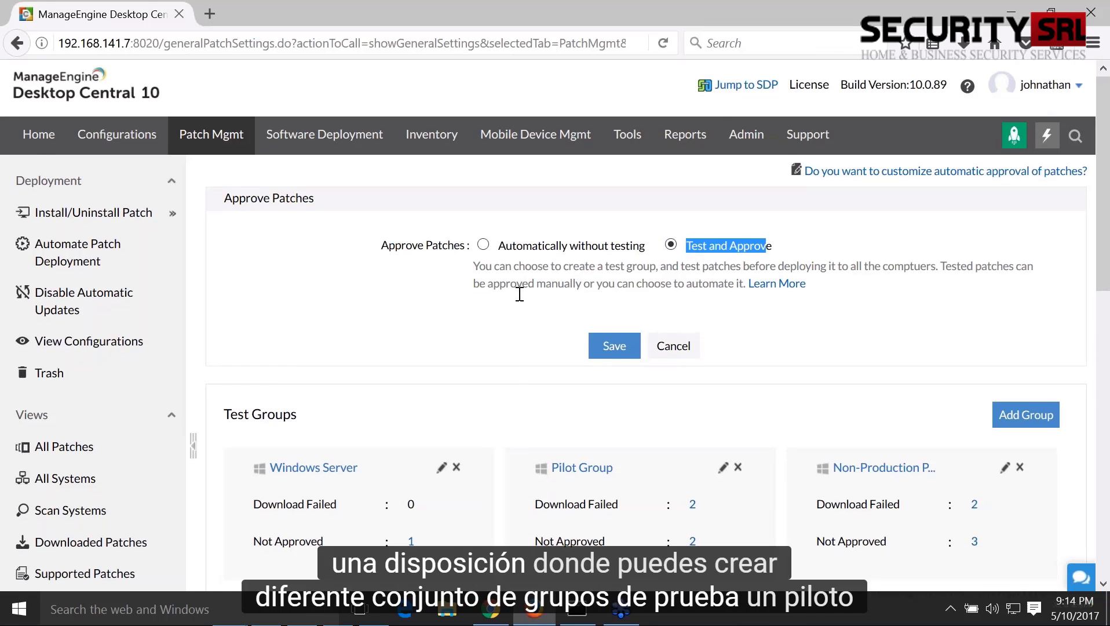
scroll(519, 294, "down", 2)
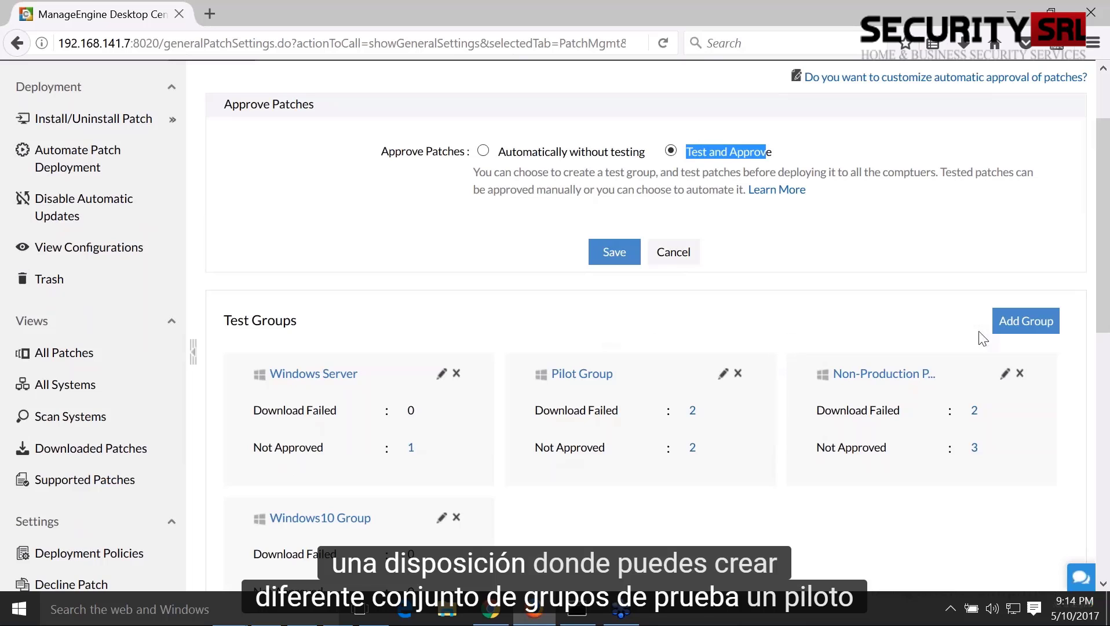
left_click(1016, 329)
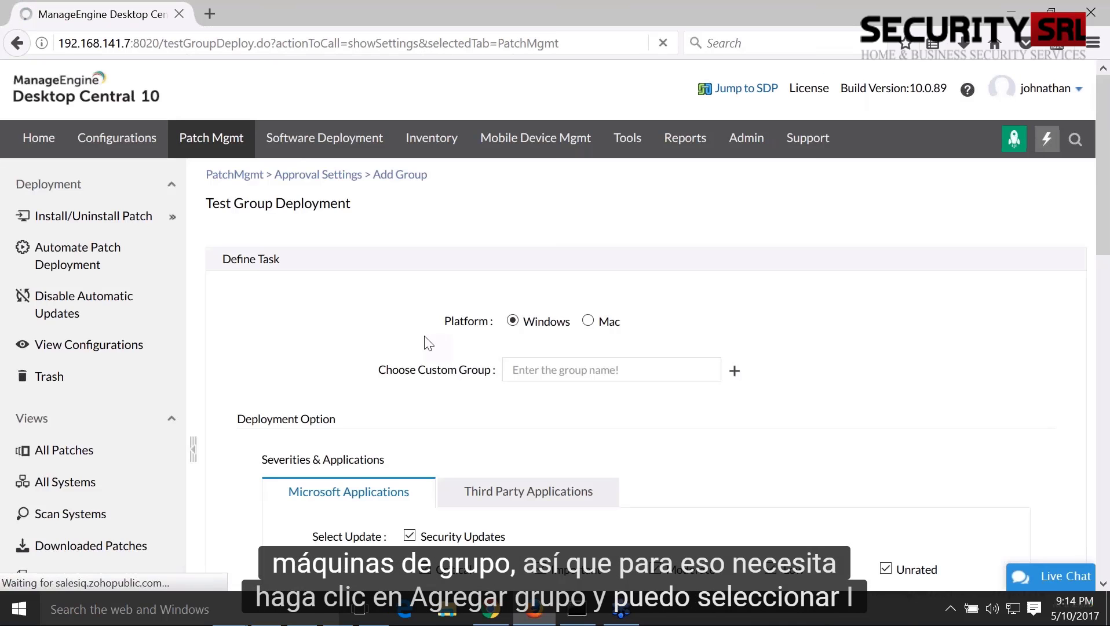
scroll(504, 313, "down", 2)
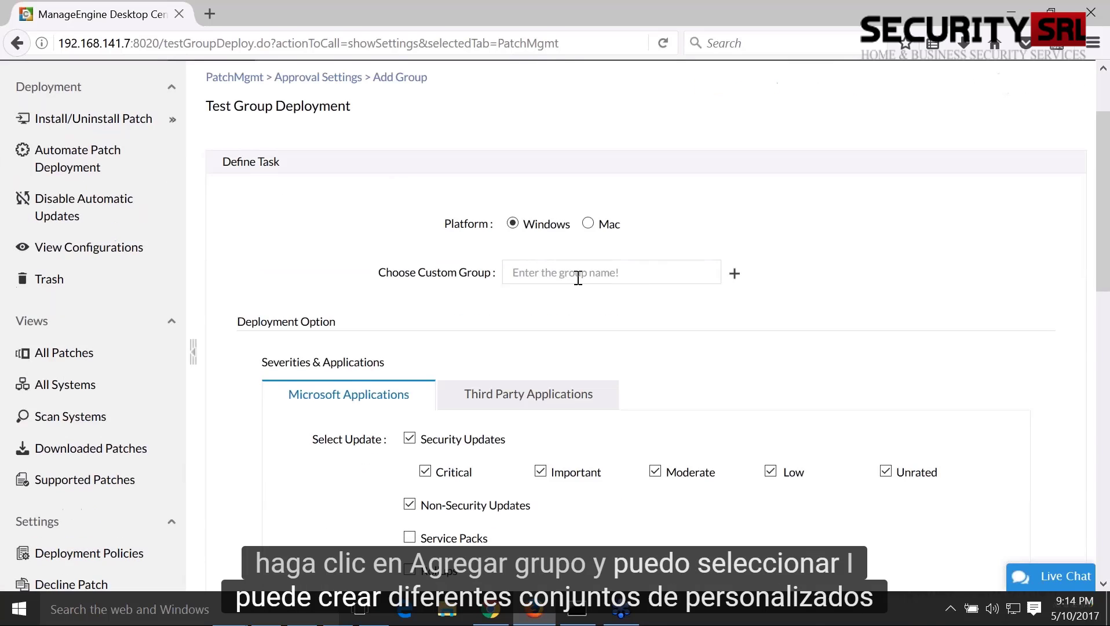
Start a new custom group for the test deployment, name it "Non Production machines pilot", and go to the custom groups list.
left_click(578, 277)
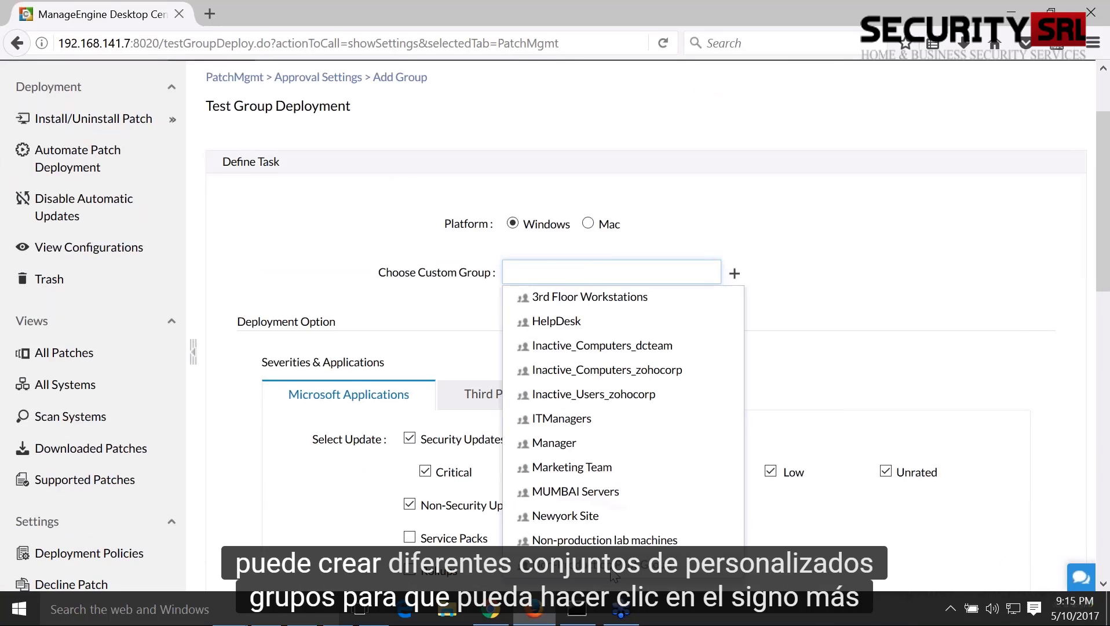
left_click(735, 277)
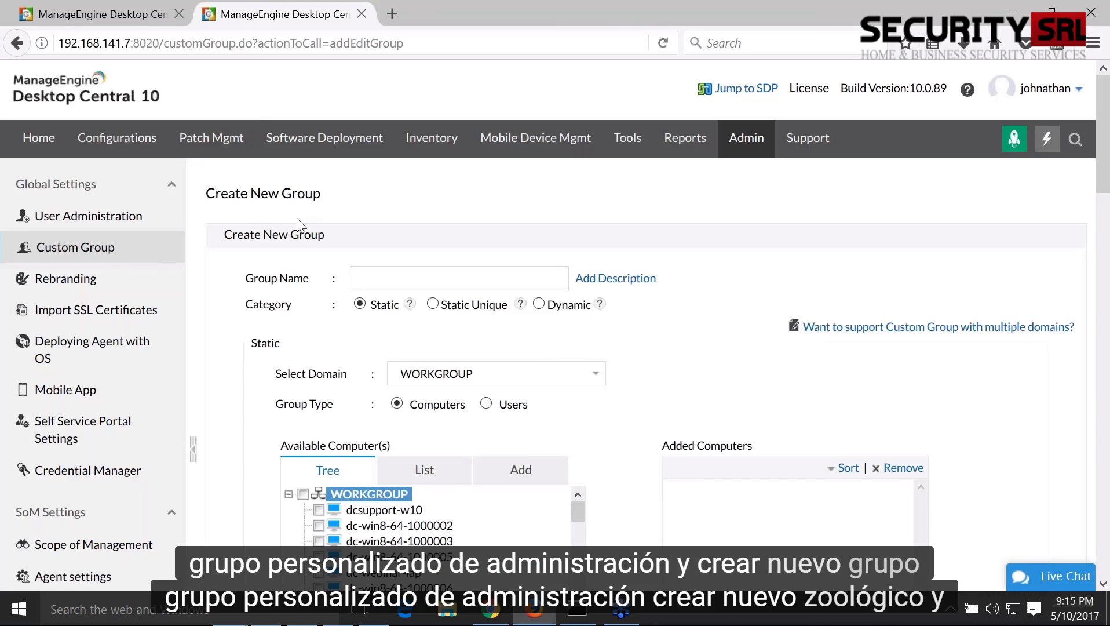
scroll(299, 226, "down", 1)
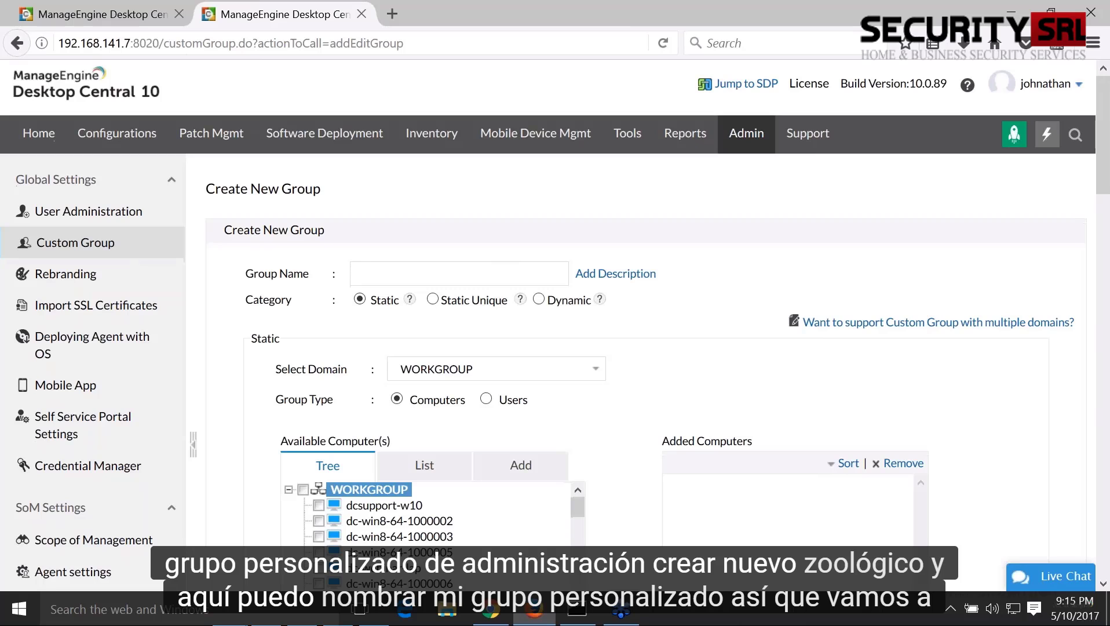
scroll(298, 226, "down", 2)
left_click(441, 181)
type("Non Pr")
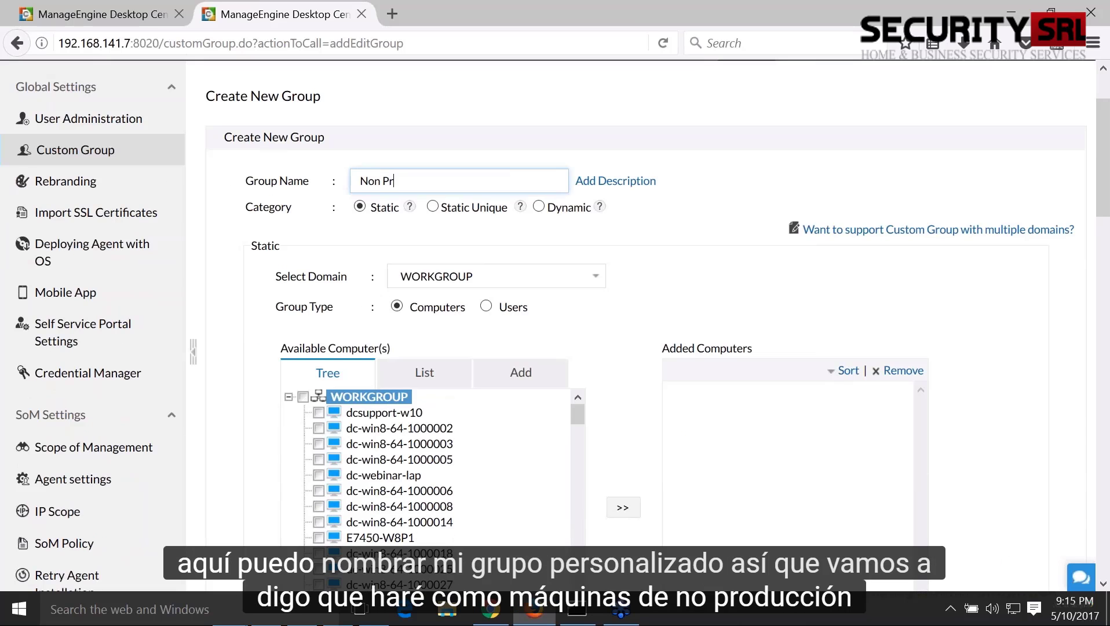
type("oduction machinespilo")
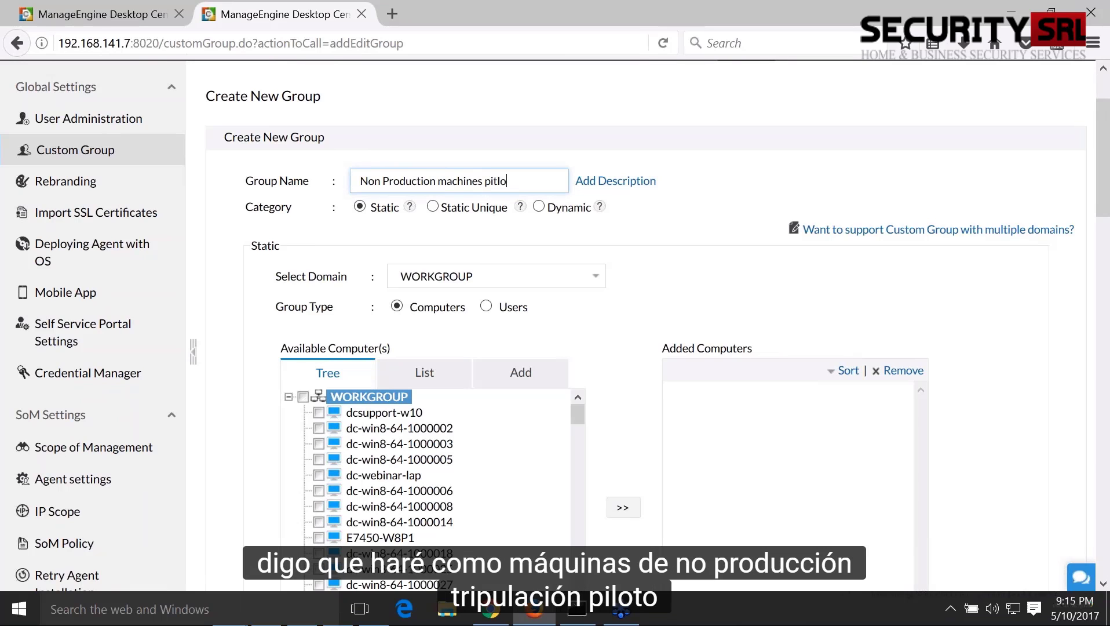
key("BackSpace")
key("BackSpace")
type("t")
key("BackSpace")
type("lot")
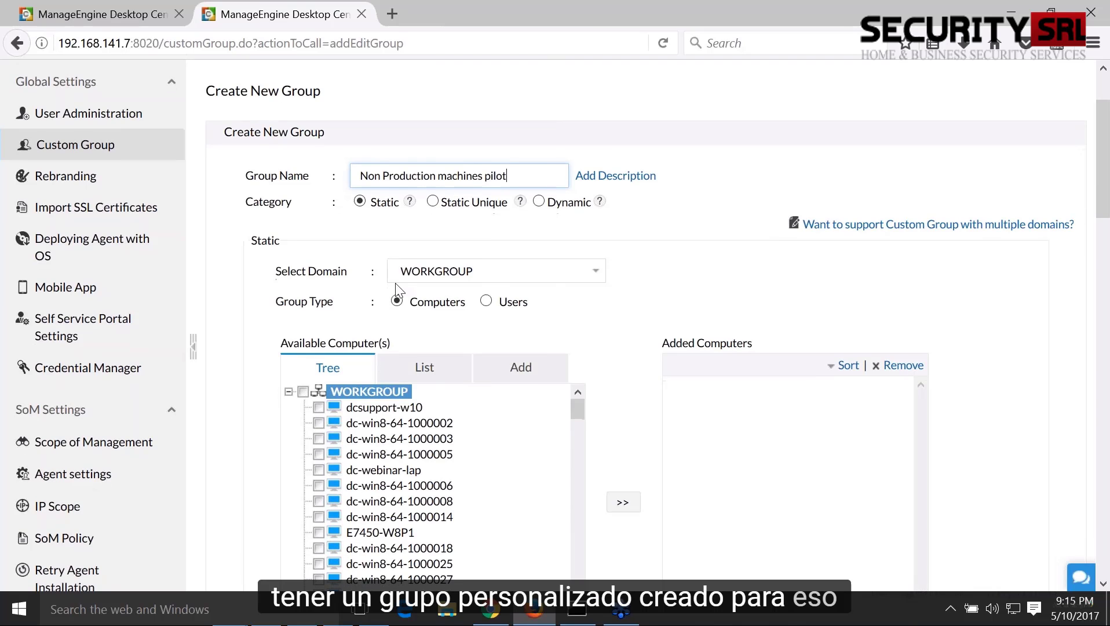
key("Return")
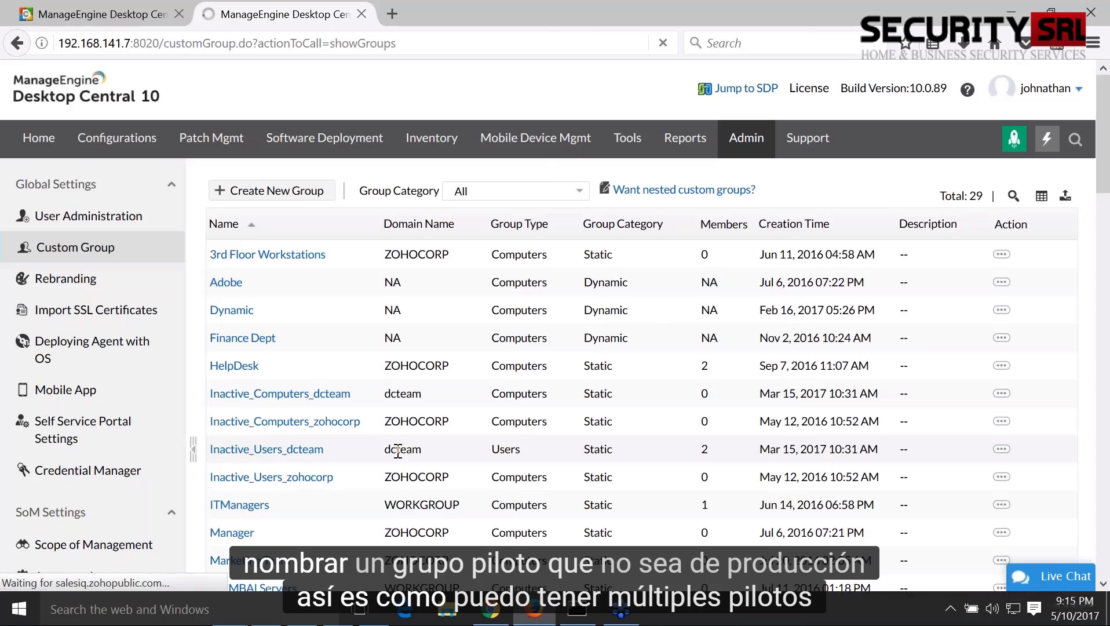
Return to the Test Group Deployment form and choose Non-Production Pilot Group as its custom group.
scroll(363, 297, "down", 3)
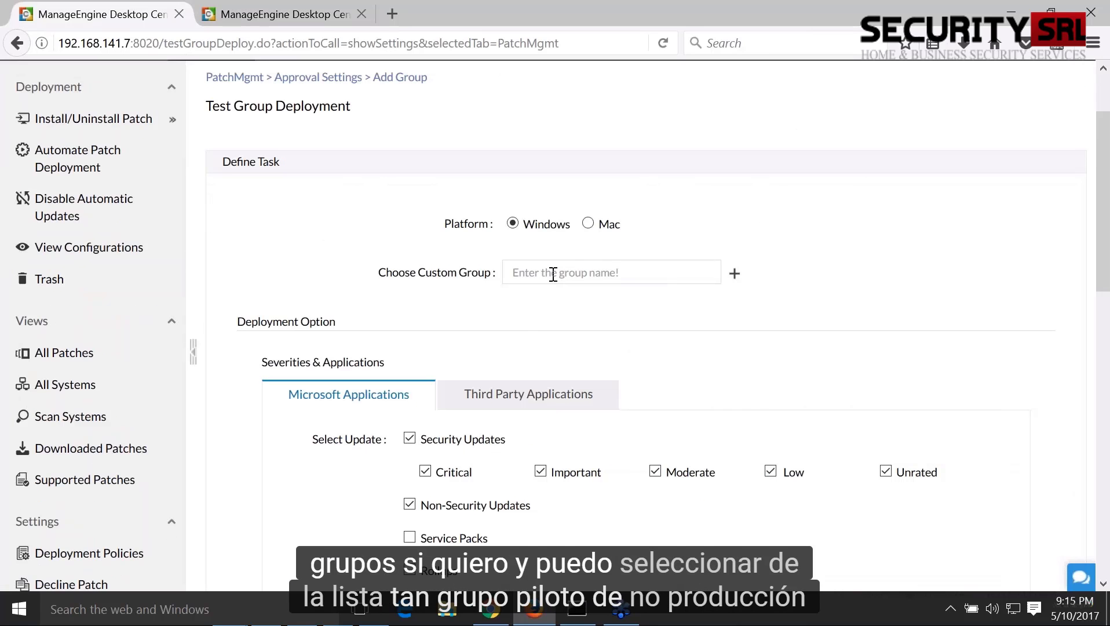
left_click(557, 273)
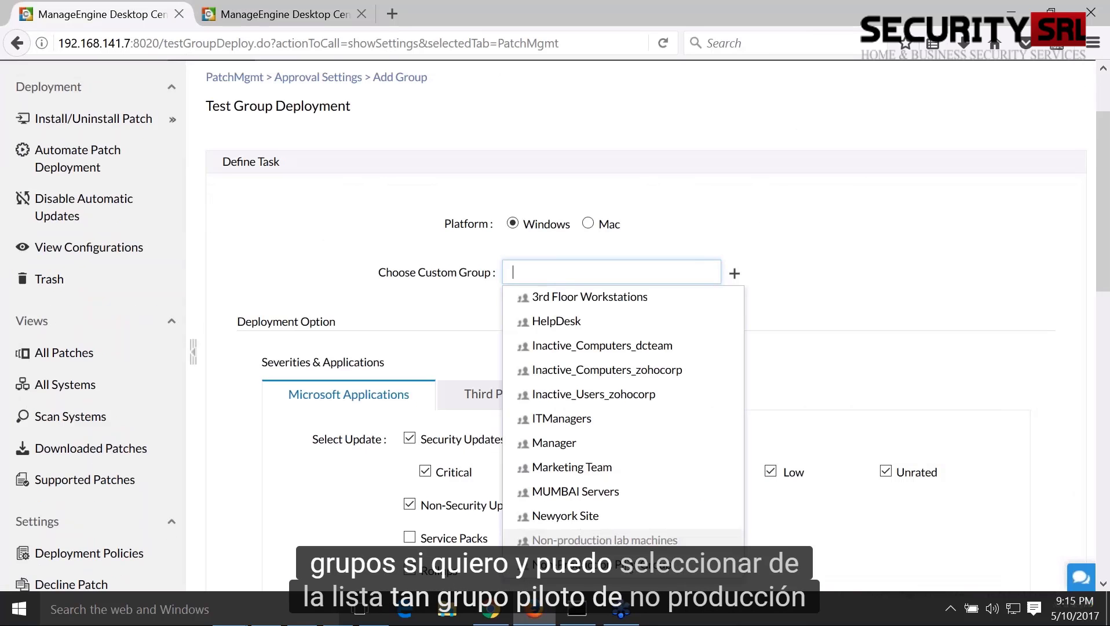
left_click(602, 563)
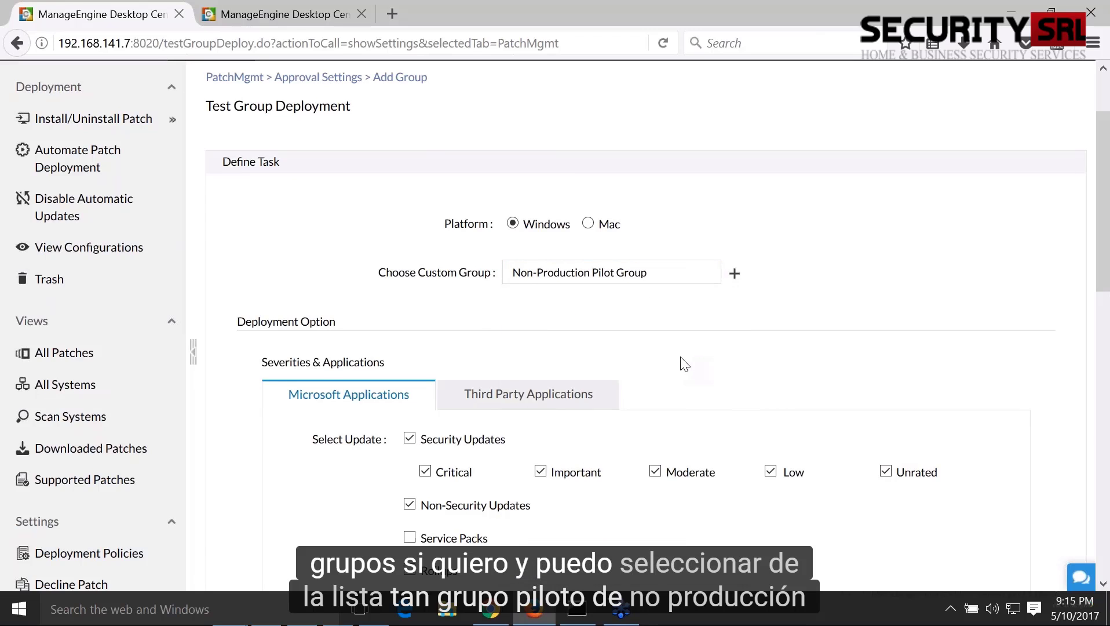
Include Service Packs, Rollups and Optional Updates for Microsoft applications, and check the third-party application update options.
scroll(684, 363, "down", 3)
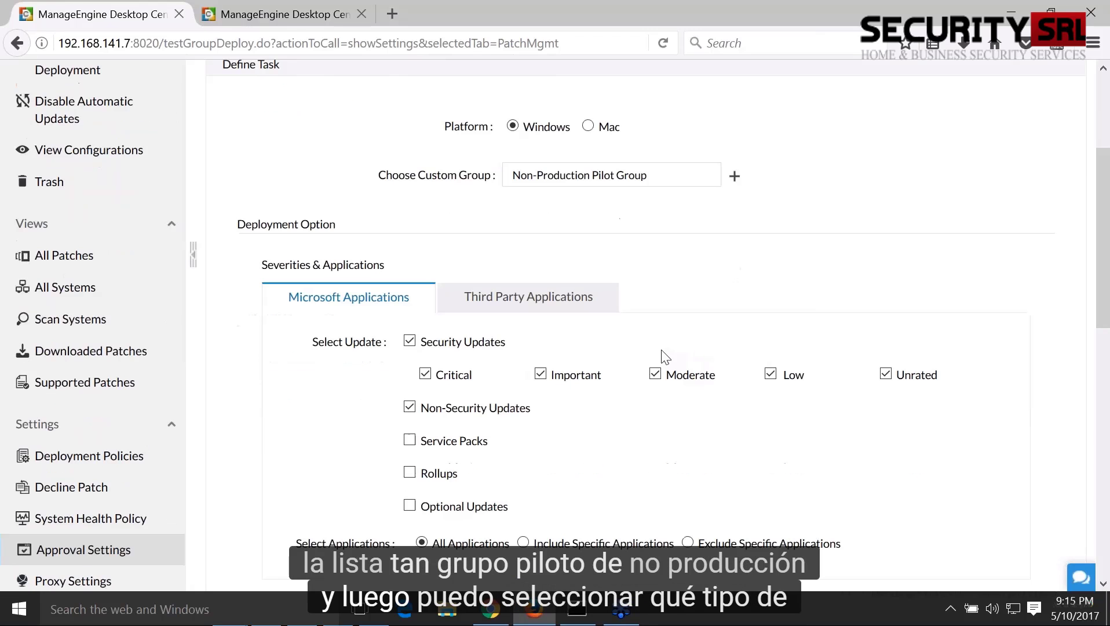
scroll(587, 380, "down", 3)
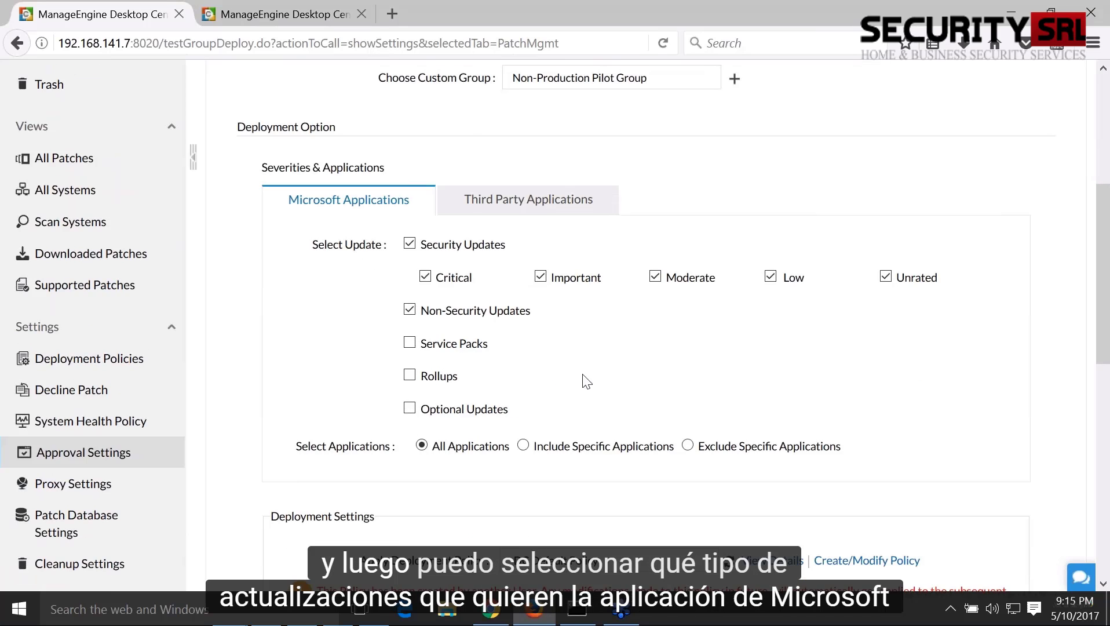
scroll(587, 380, "down", 3)
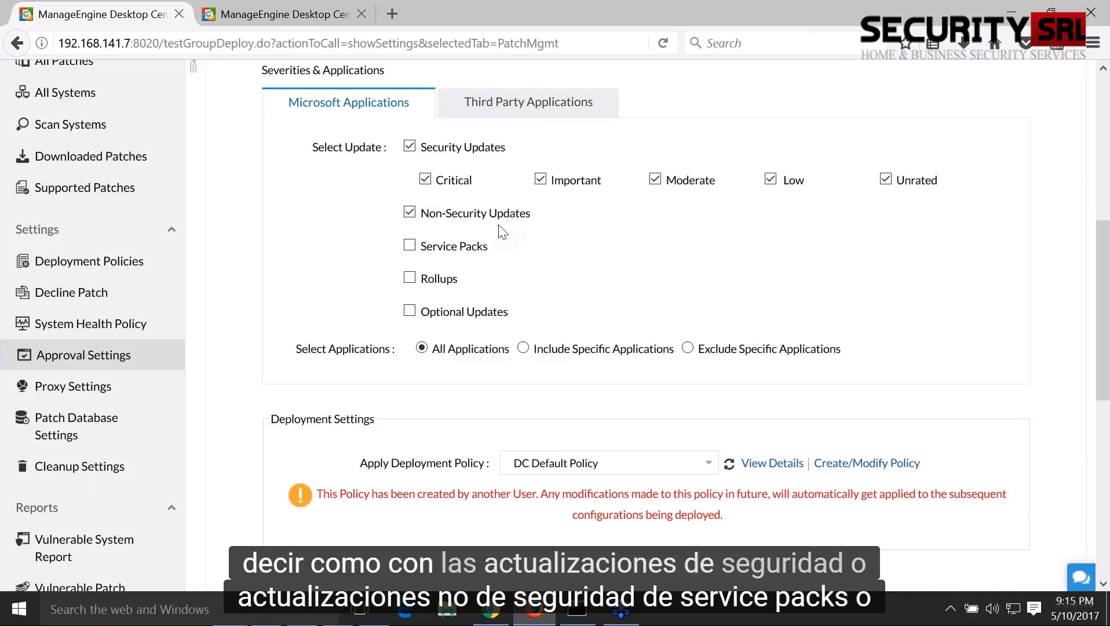
left_click(410, 246)
left_click(410, 279)
left_click(411, 311)
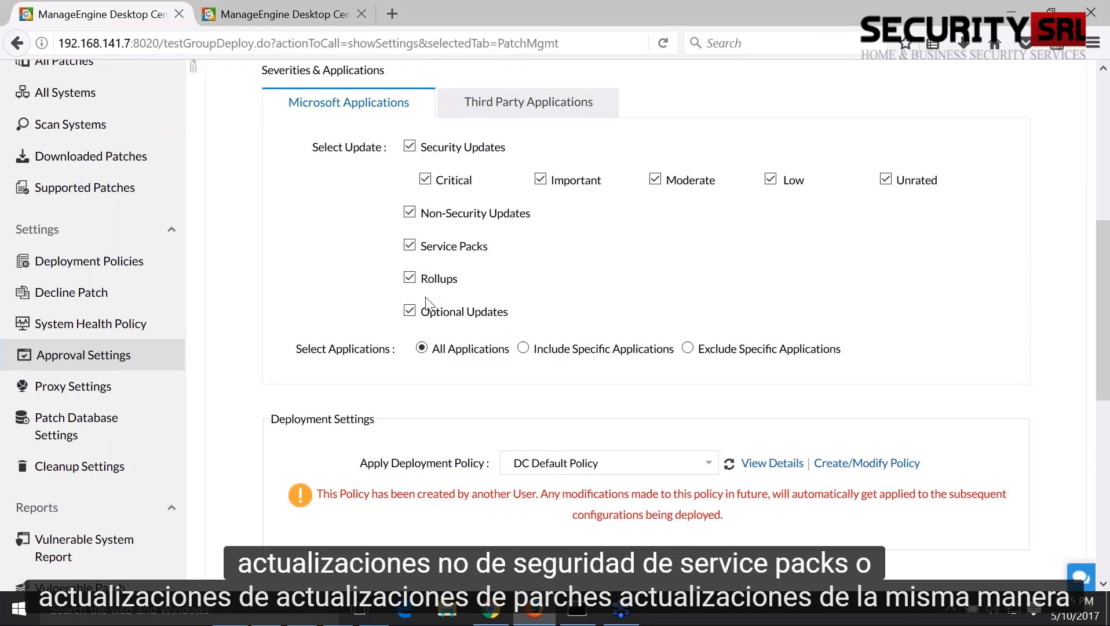
left_click(531, 119)
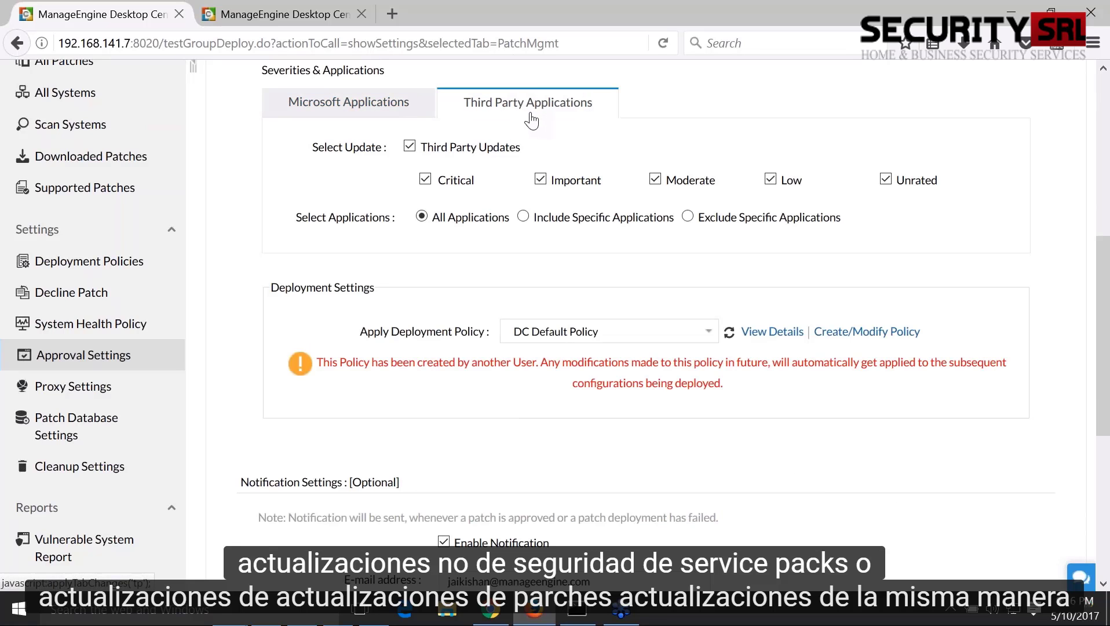
left_click(384, 112)
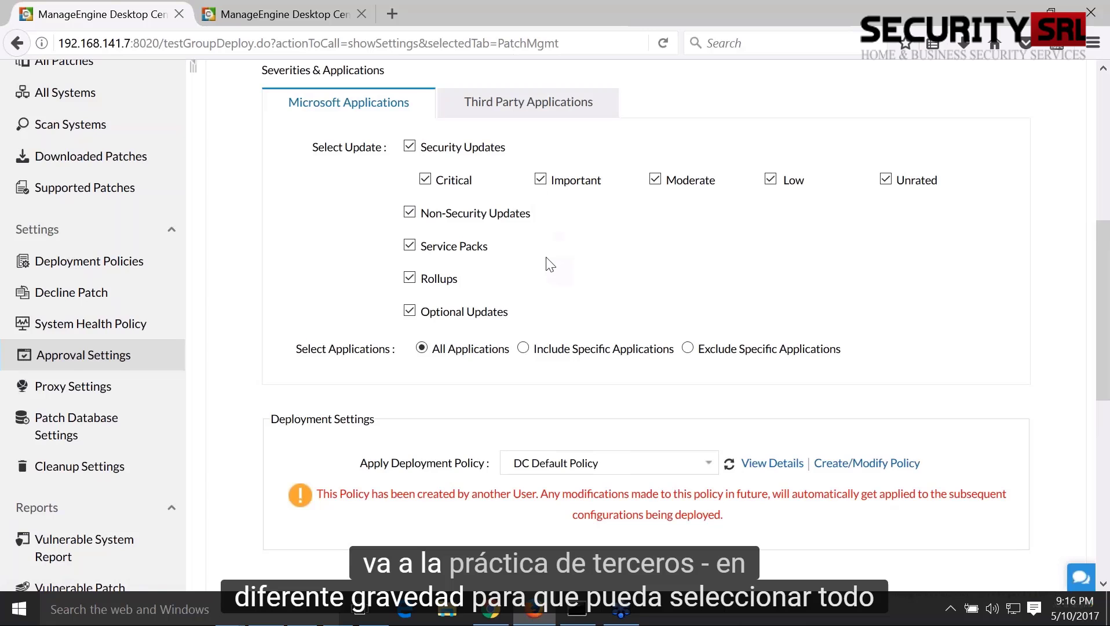
Review the test group's deployment policy, notification and tested-patch approval settings, then return to Approval Settings.
scroll(550, 264, "down", 1)
scroll(548, 262, "down", 3)
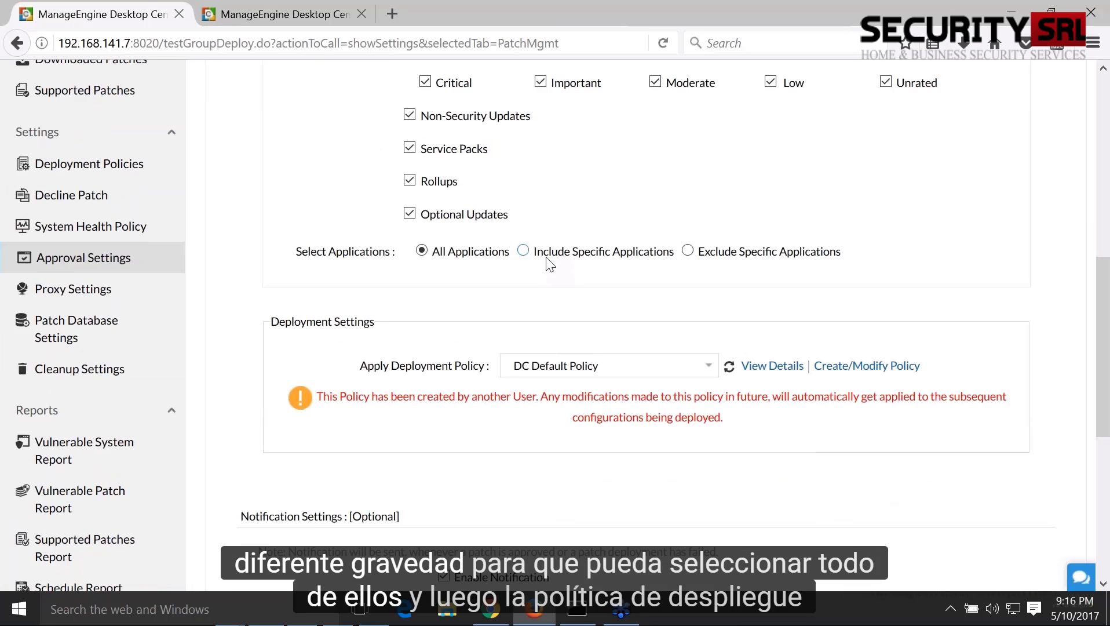
left_click_drag(399, 269, 503, 276)
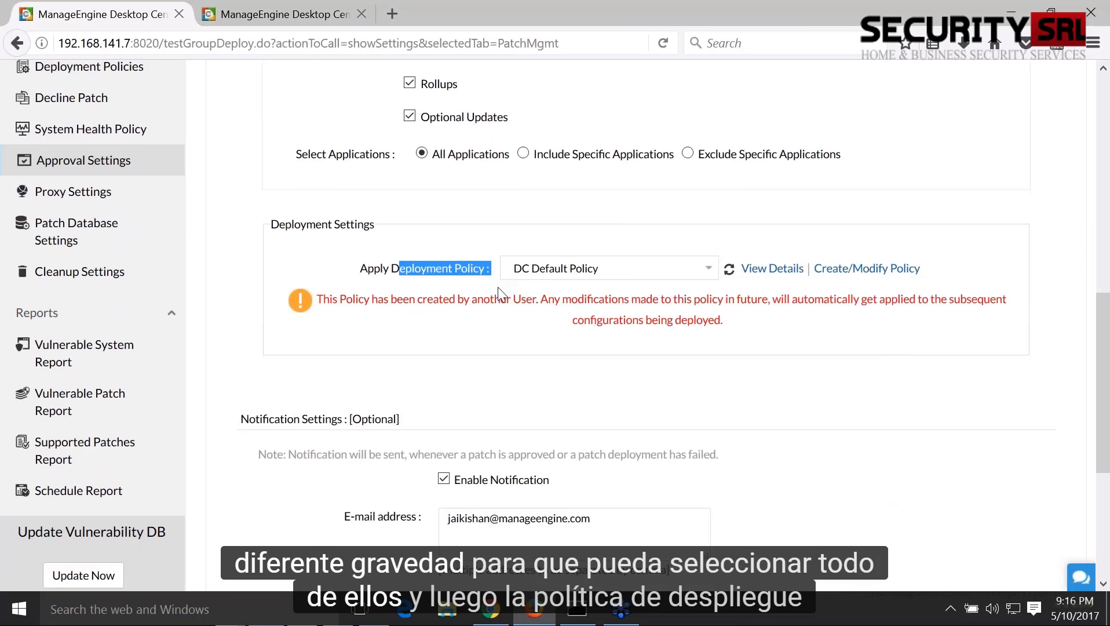
left_click(501, 294)
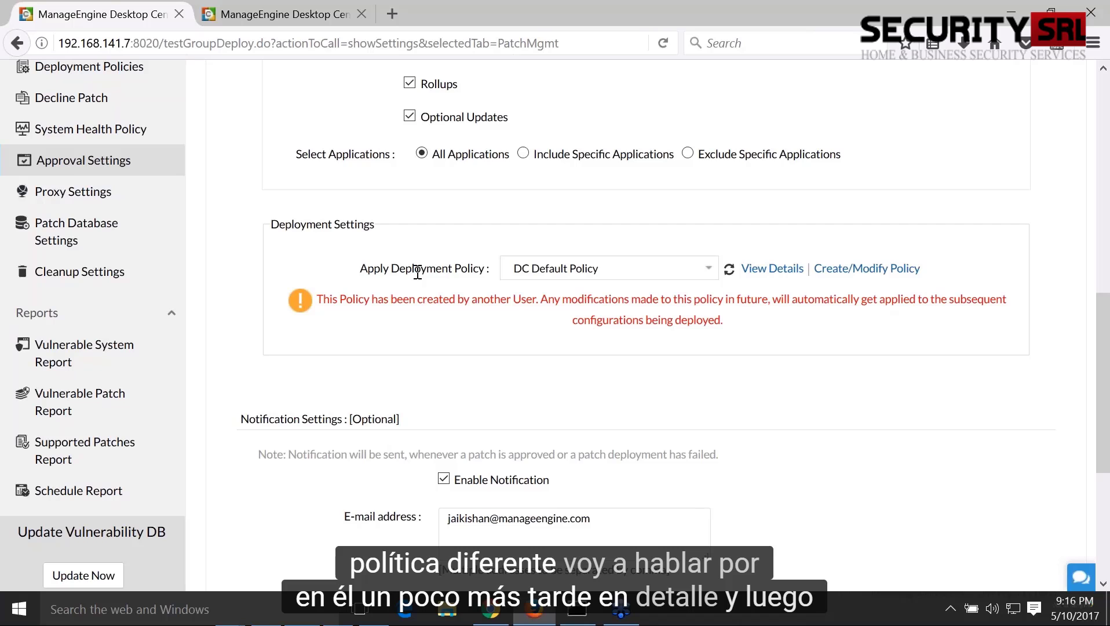
scroll(425, 289, "down", 3)
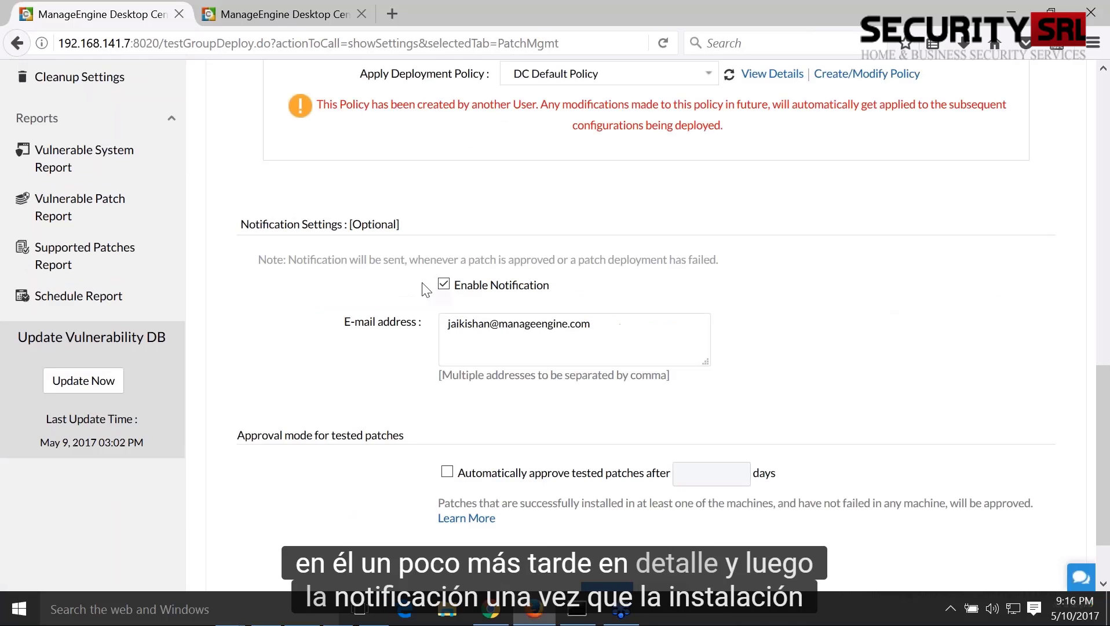
scroll(426, 288, "down", 1)
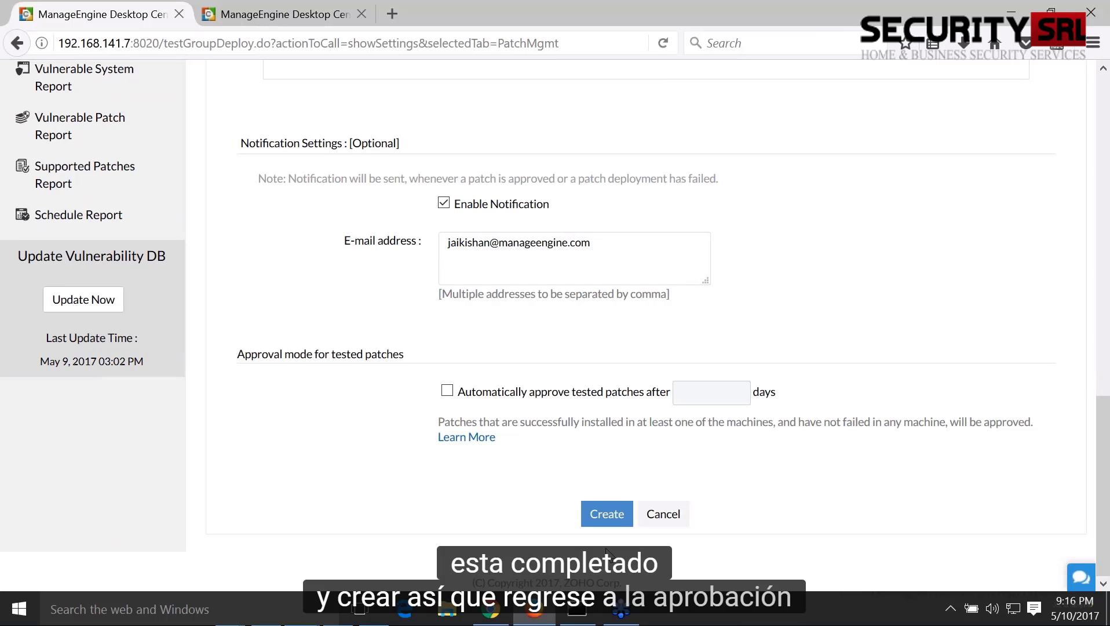
scroll(606, 550, "up", 5)
left_click(163, 206)
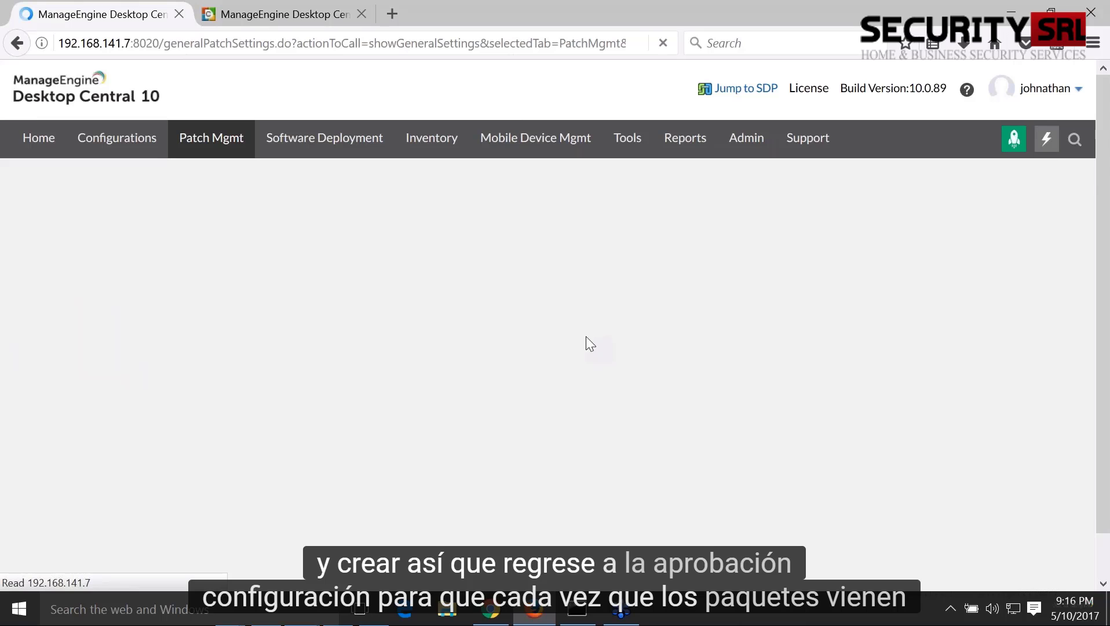
Open the details of the Non-Production Pilot Group test group and show its patch view.
scroll(679, 377, "down", 1)
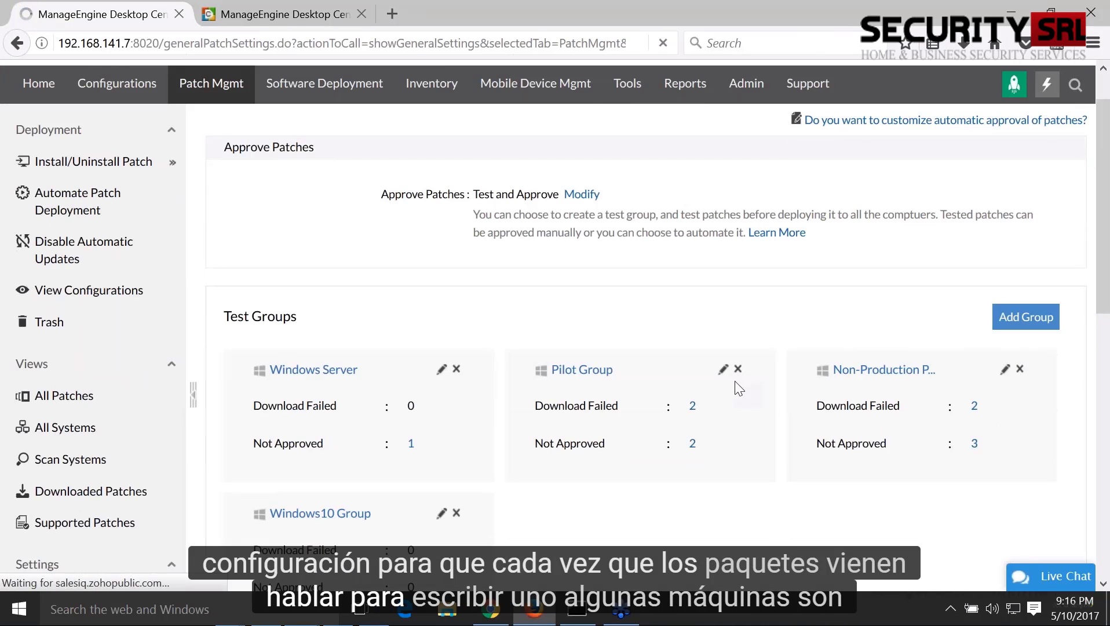
scroll(739, 388, "down", 1)
left_click(882, 328)
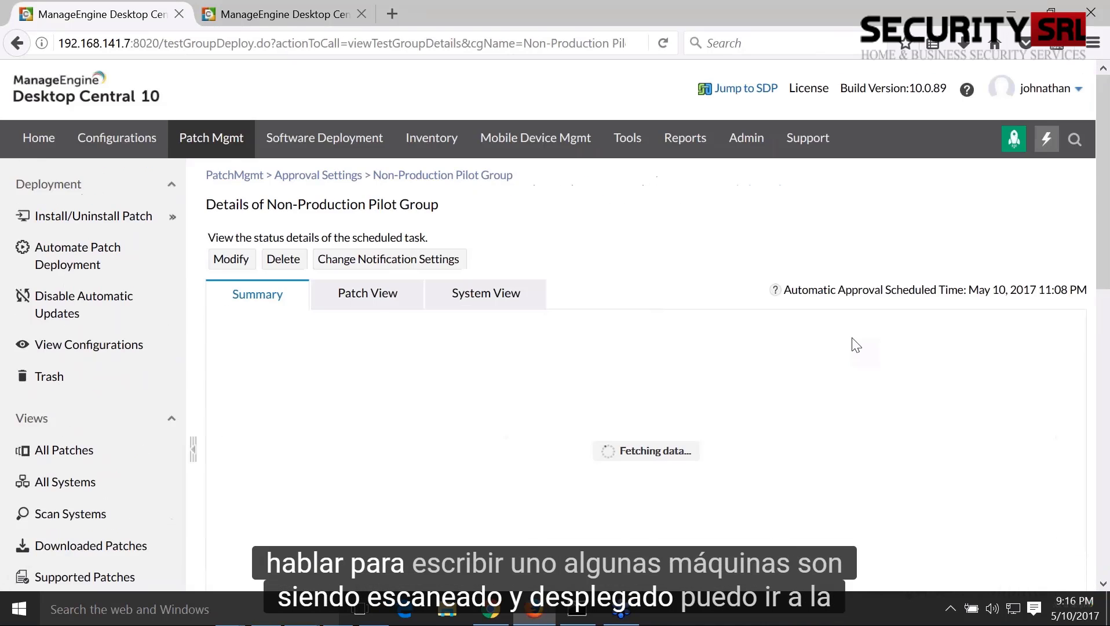
left_click(369, 295)
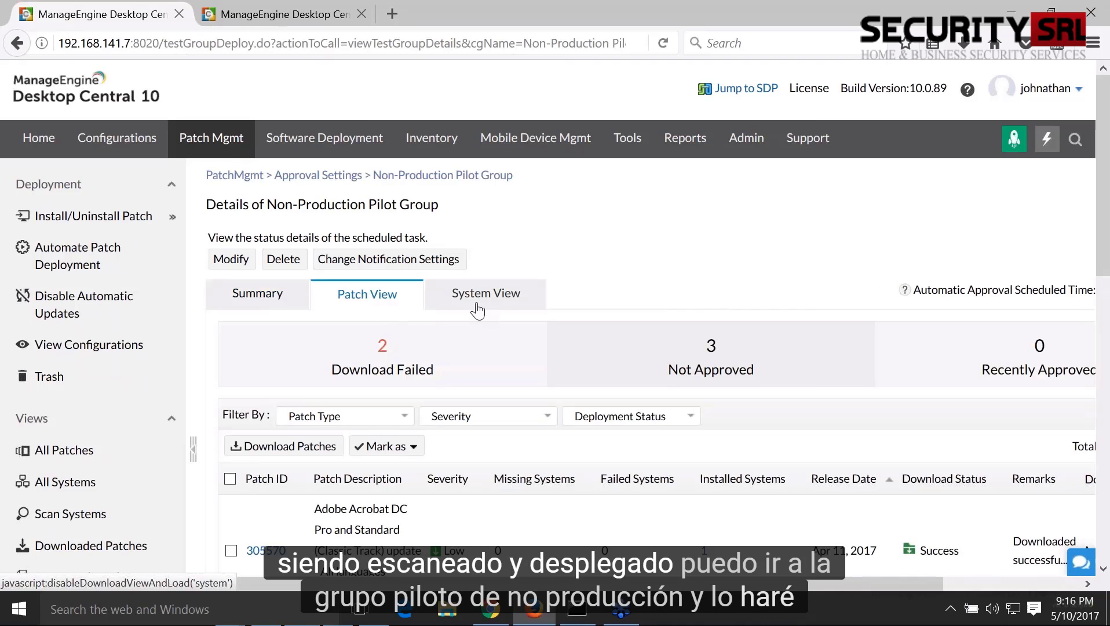
List the group's patches whose download failed and examine their download status, remarks and download time.
scroll(477, 310, "down", 1)
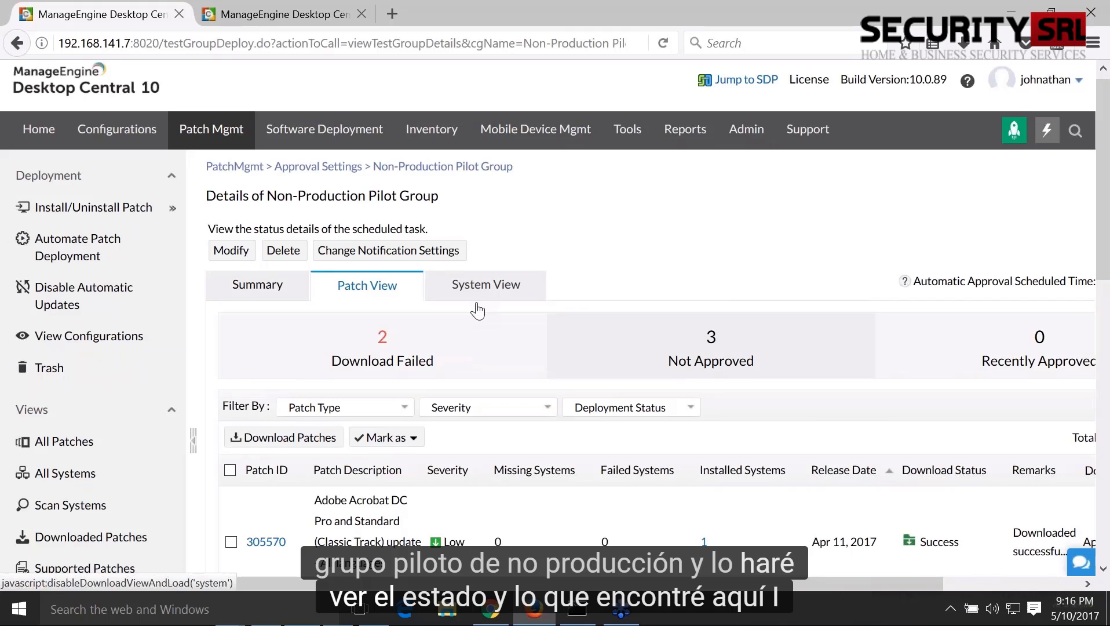
scroll(477, 310, "down", 3)
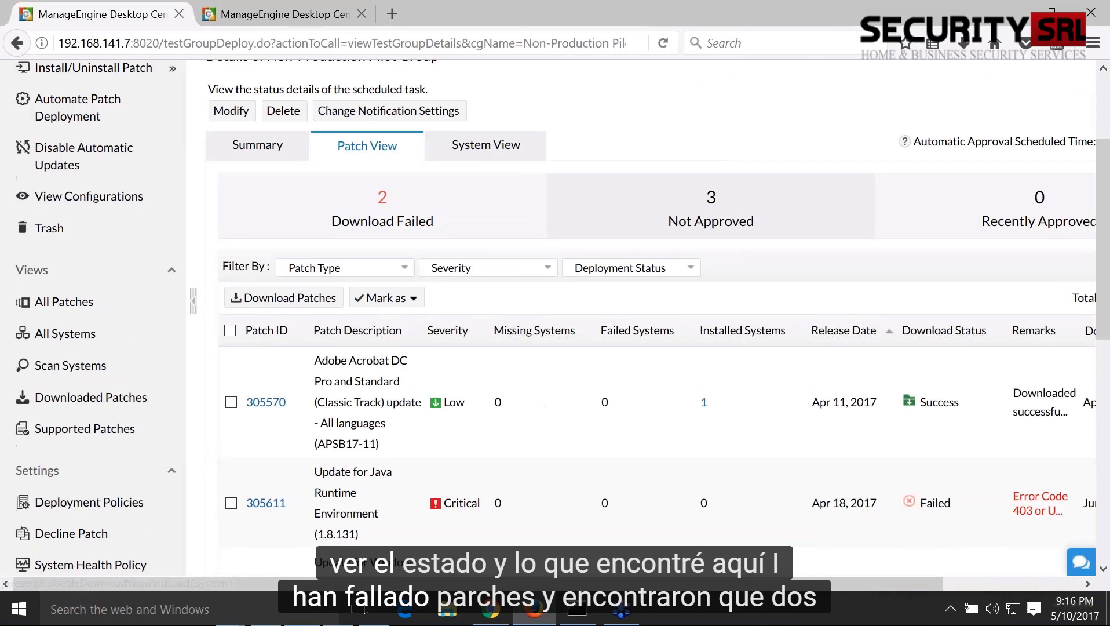
scroll(726, 433, "down", 1)
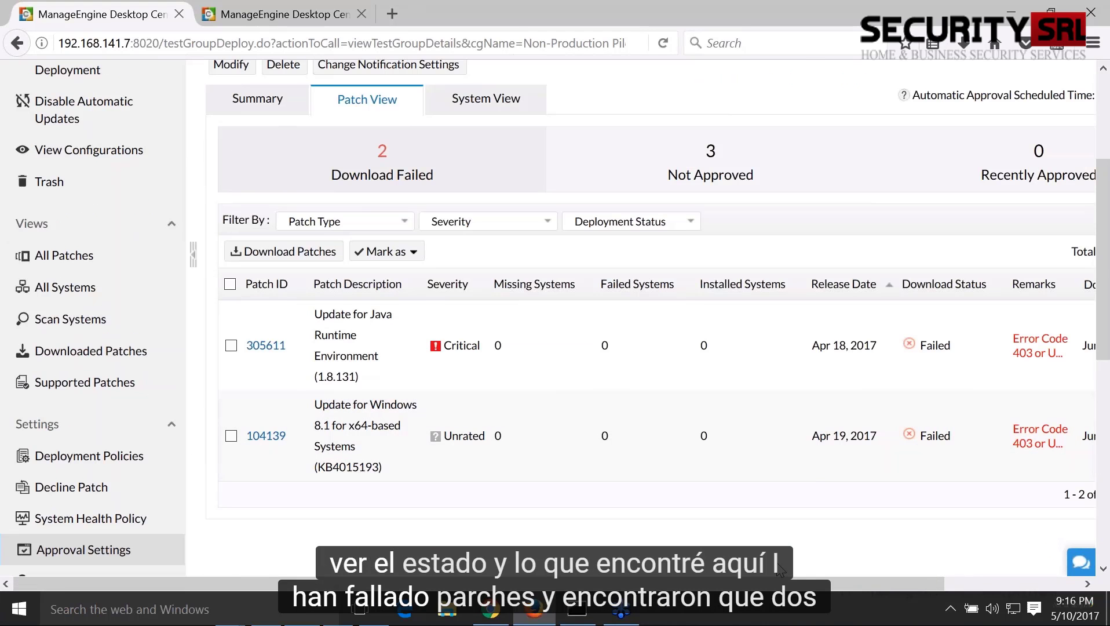
left_click_drag(798, 583, 901, 583)
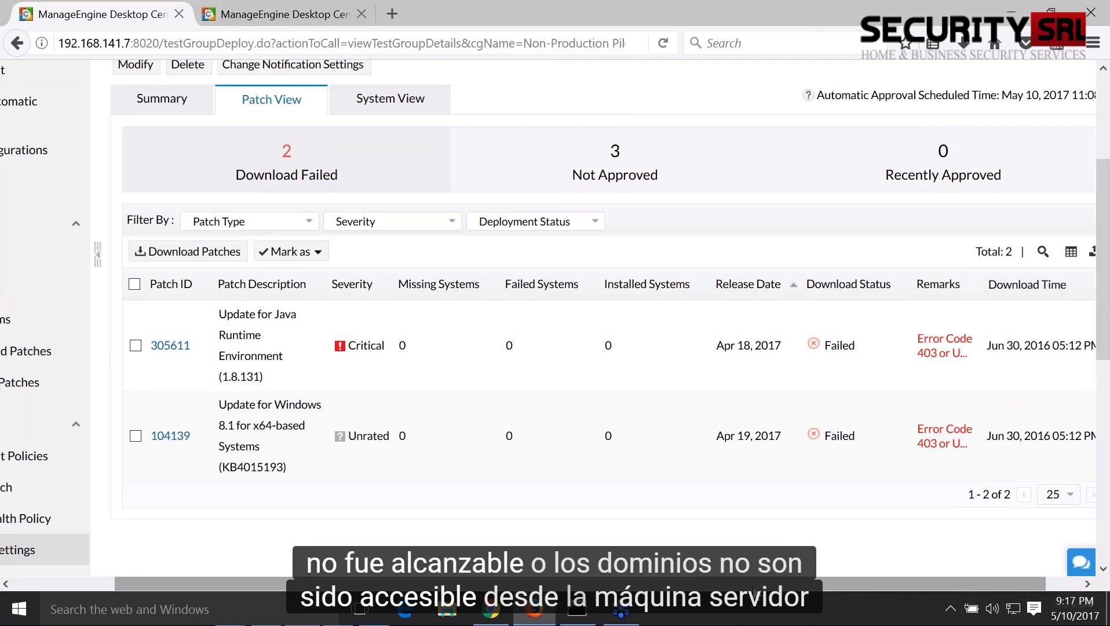
left_click_drag(751, 588, 649, 588)
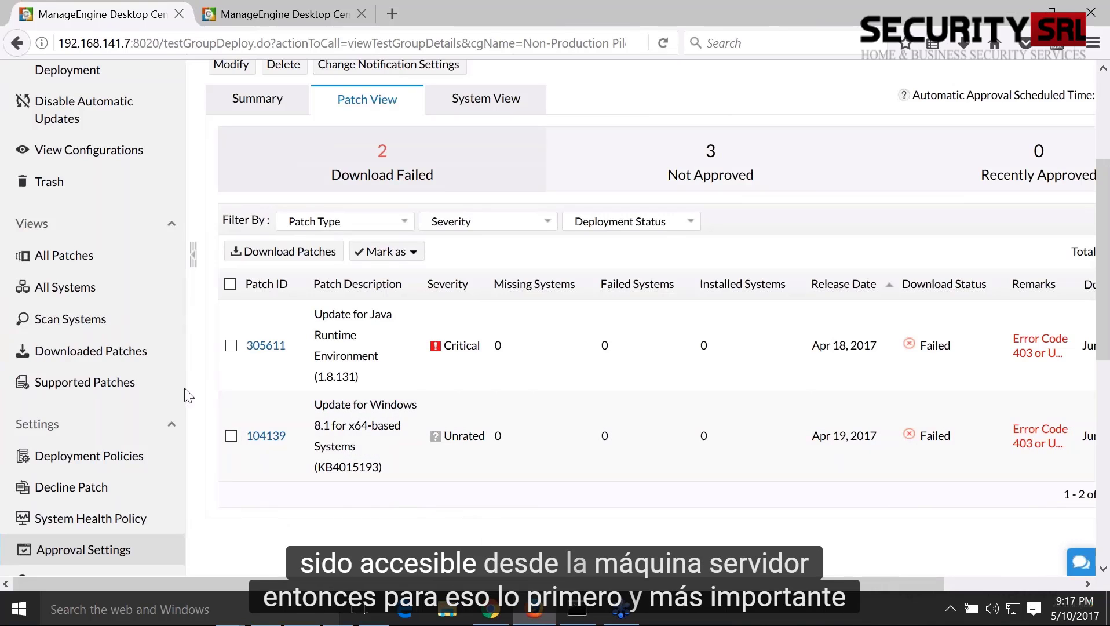
Go to the Proxy Settings and open the server's proxy configuration for editing.
scroll(168, 391, "down", 1)
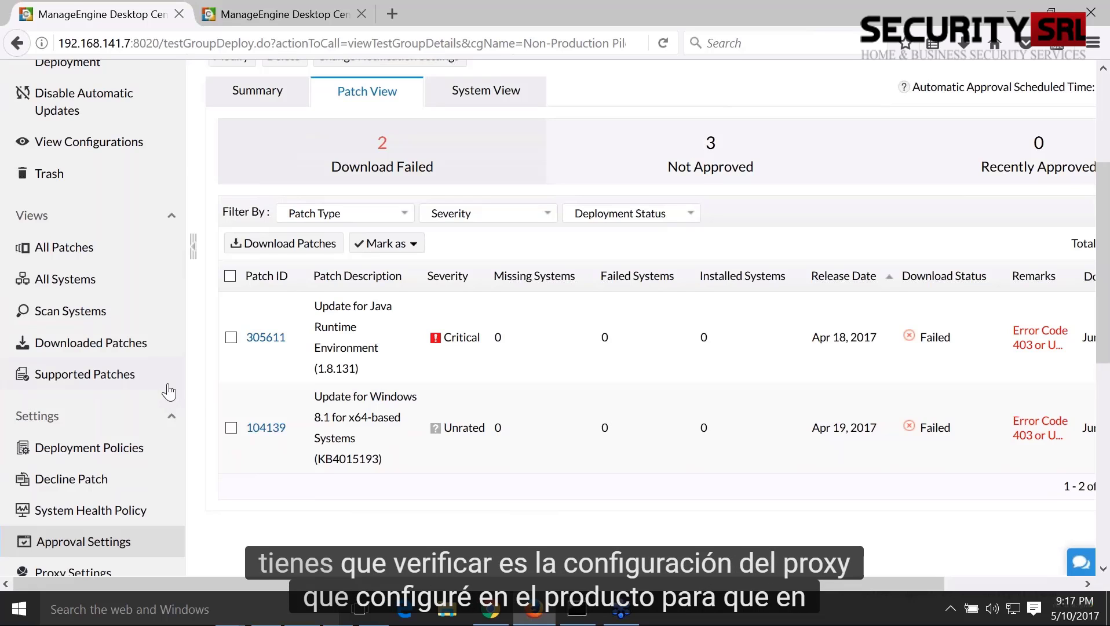
scroll(169, 392, "down", 3)
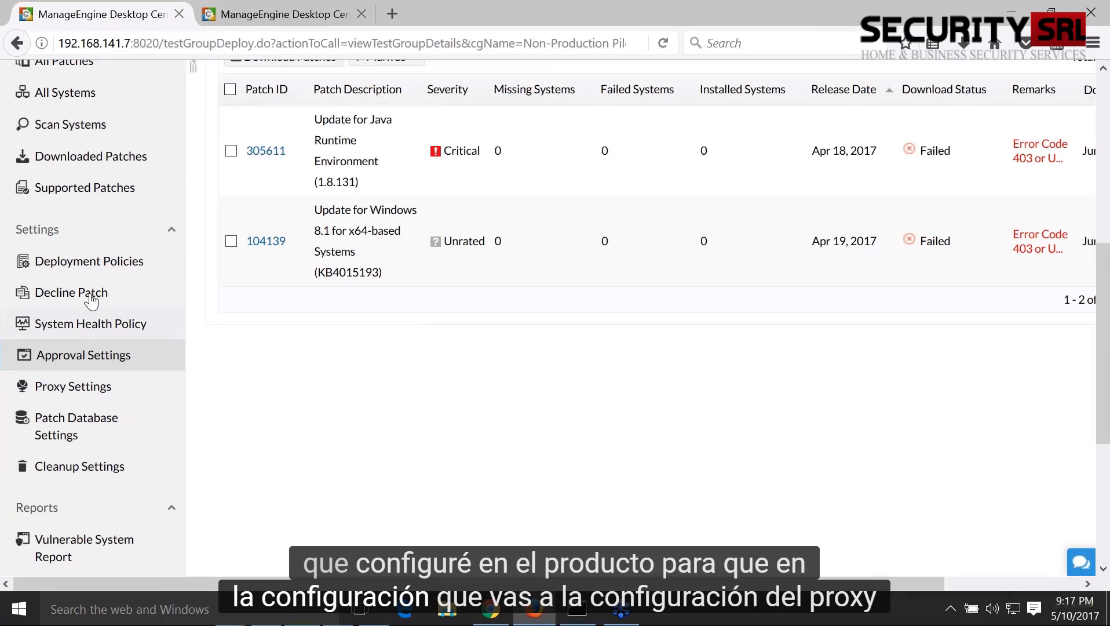
left_click(87, 386)
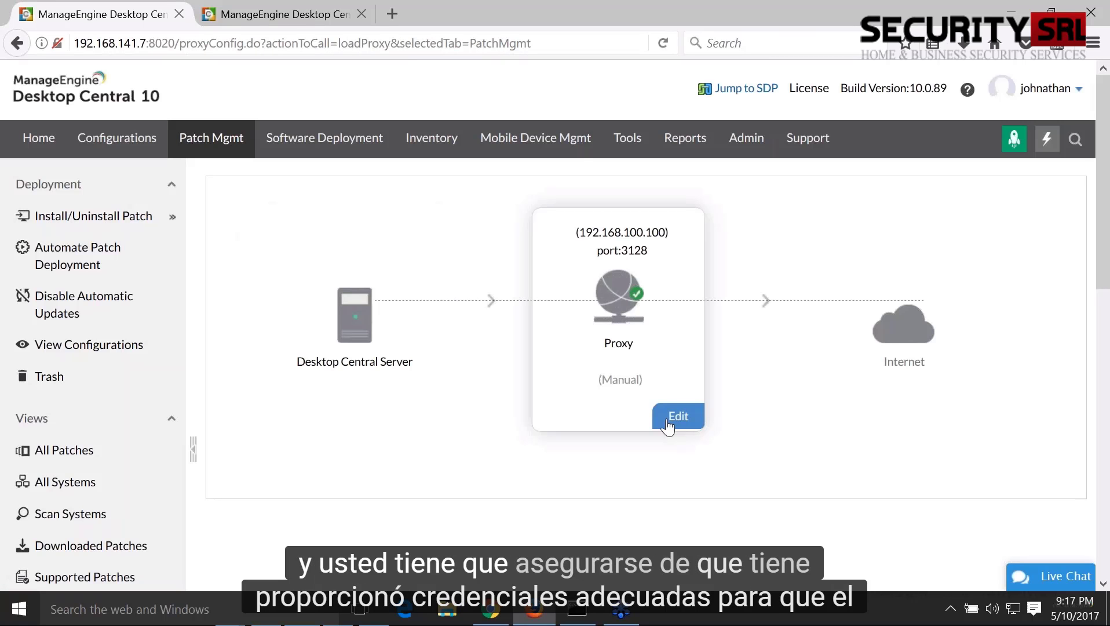
left_click(676, 415)
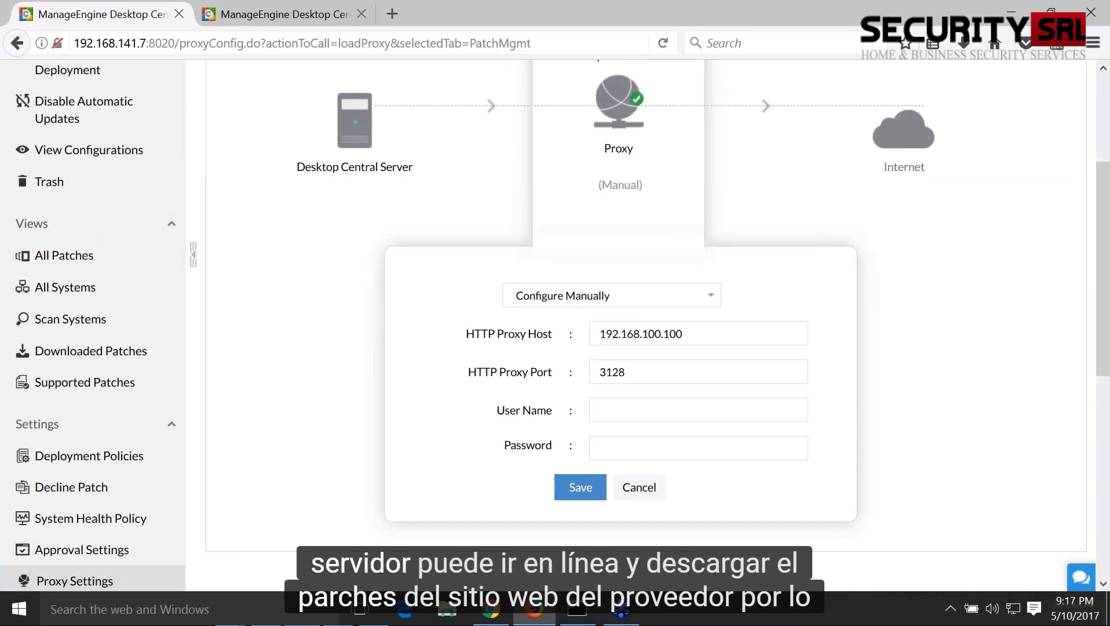
Look through the connection types, try No Connection to Internet, and return to Configure Manually.
left_click(712, 294)
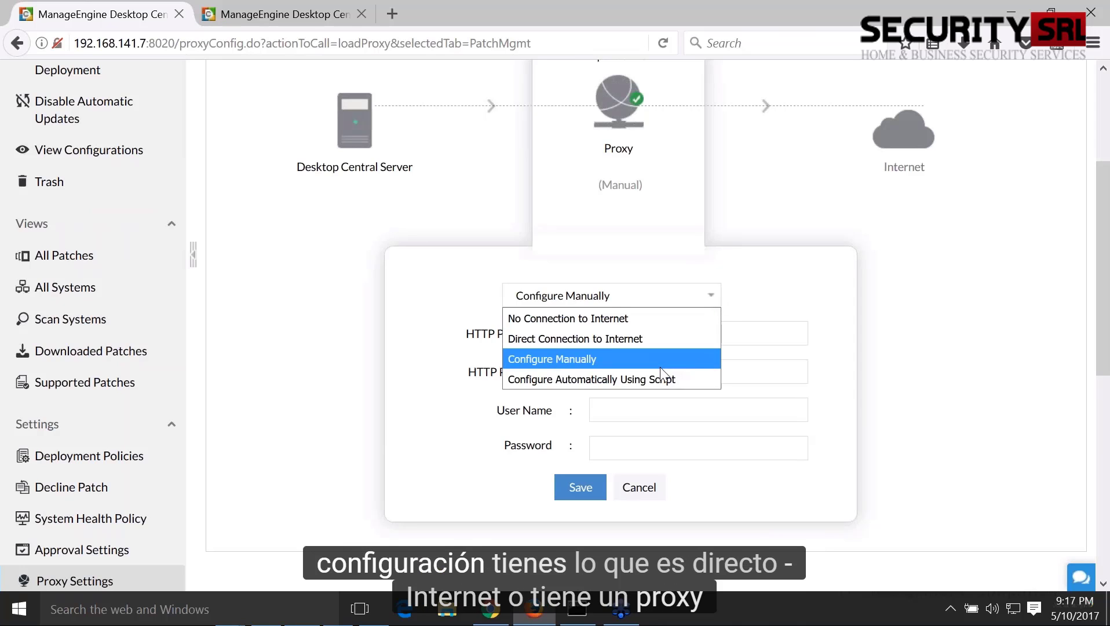
left_click(661, 367)
left_click(716, 295)
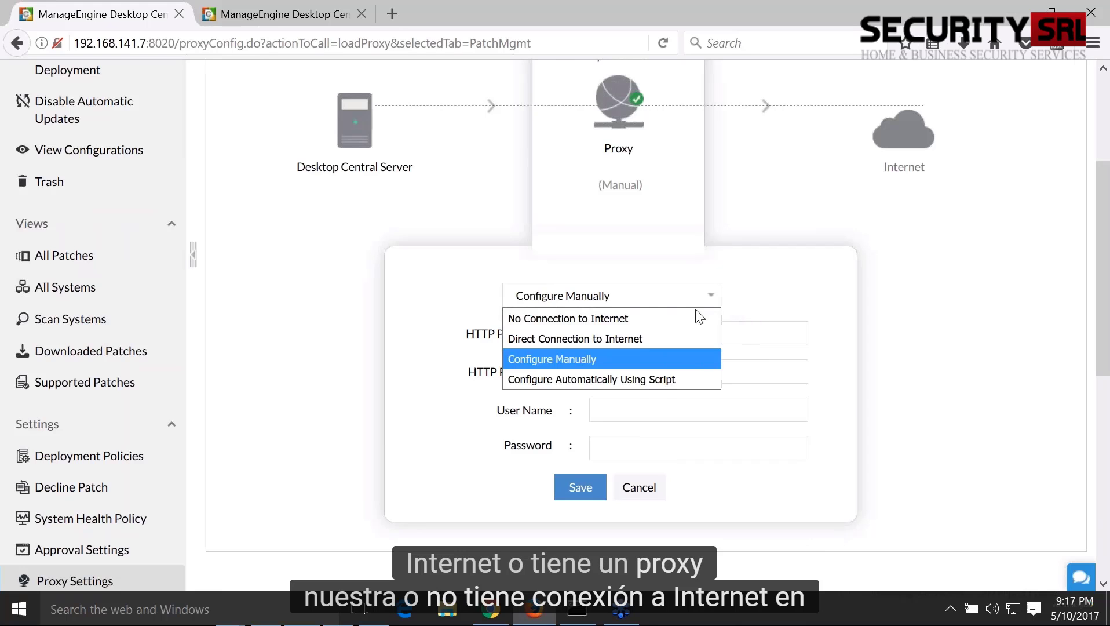
left_click(700, 296)
key("Down")
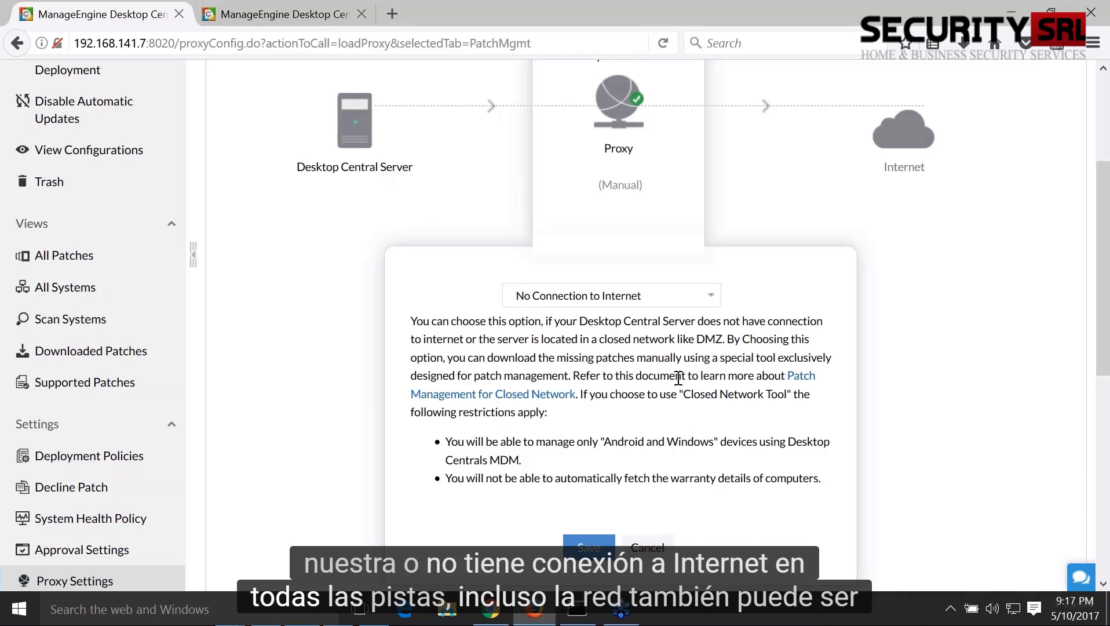
left_click(709, 296)
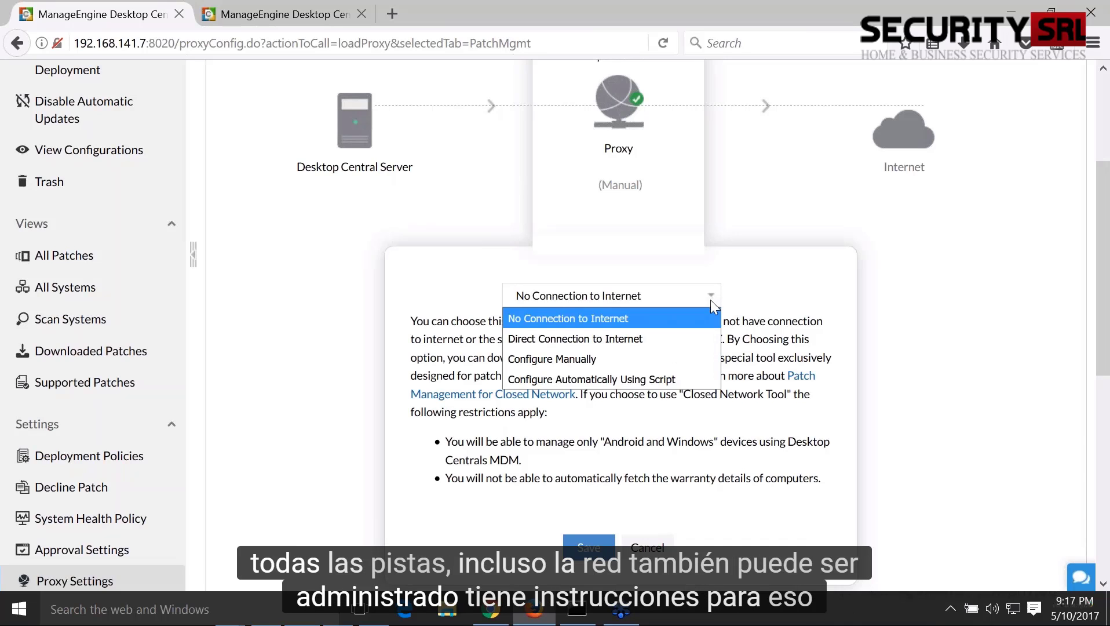
left_click(690, 350)
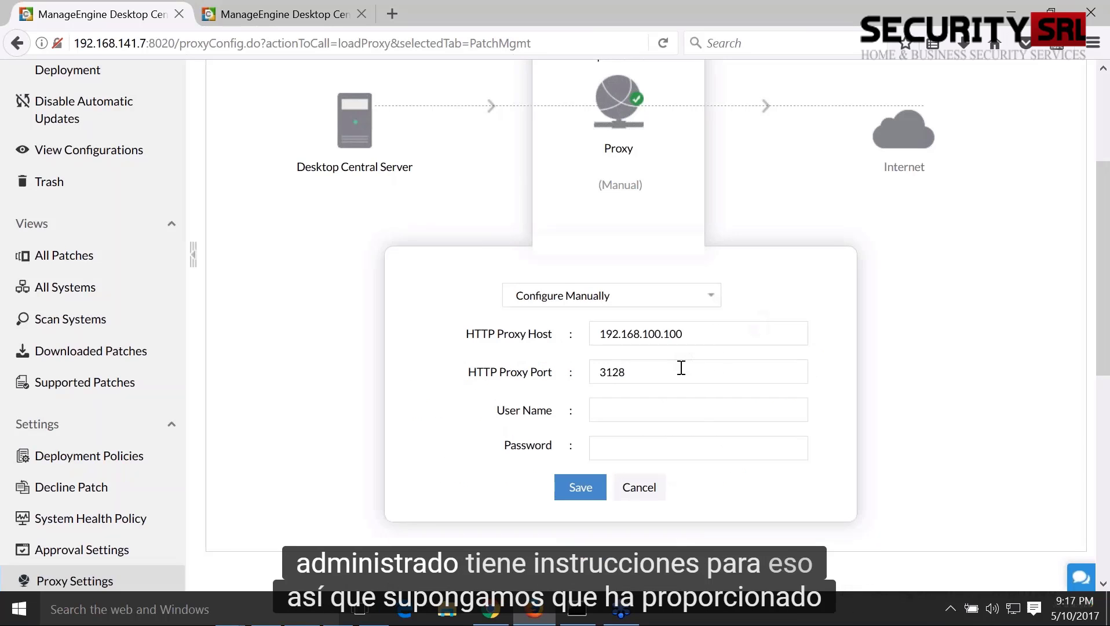
Check the manual proxy's port and user name fields and save the proxy settings.
double_click(607, 371)
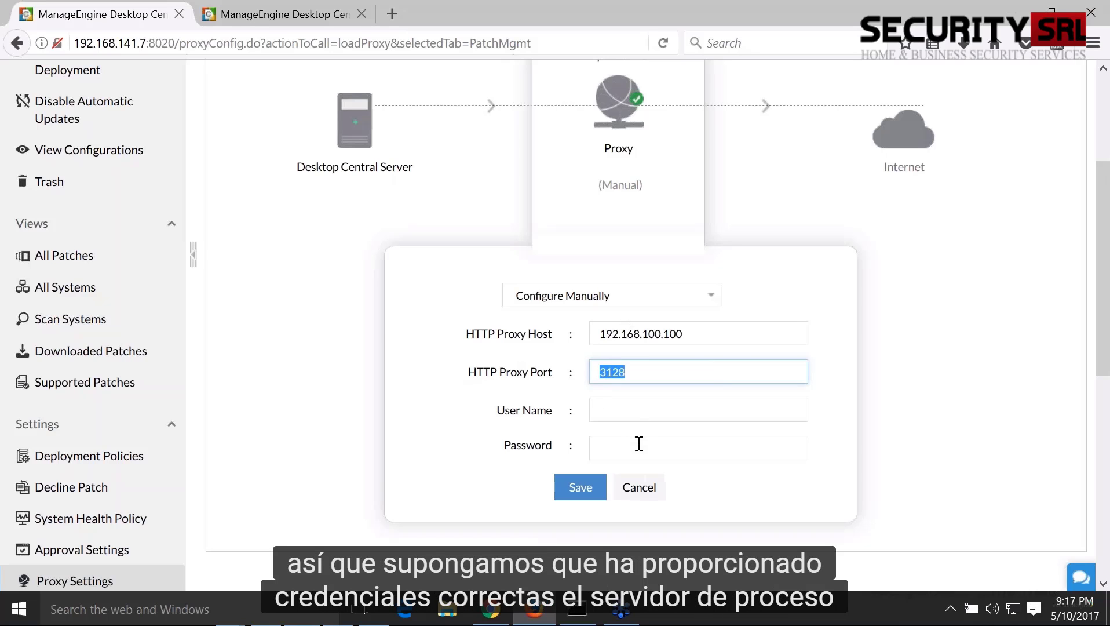
left_click(626, 412)
left_click(582, 487)
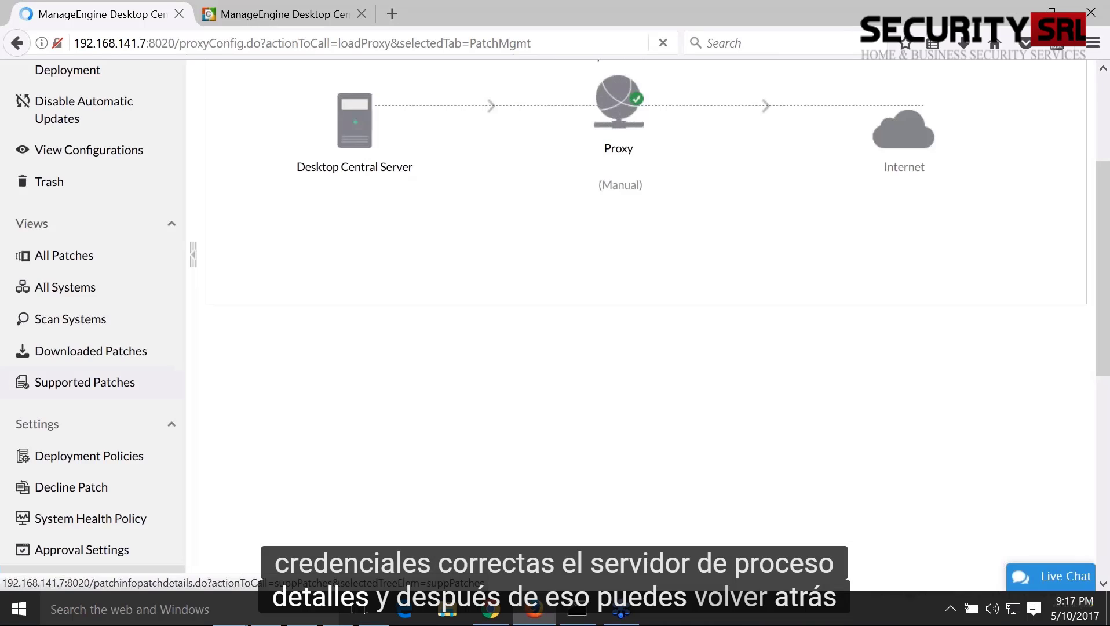
Return to Approval Settings and reopen the patch view of the Non-Production Pilot Group.
scroll(100, 390, "down", 1)
left_click(96, 508)
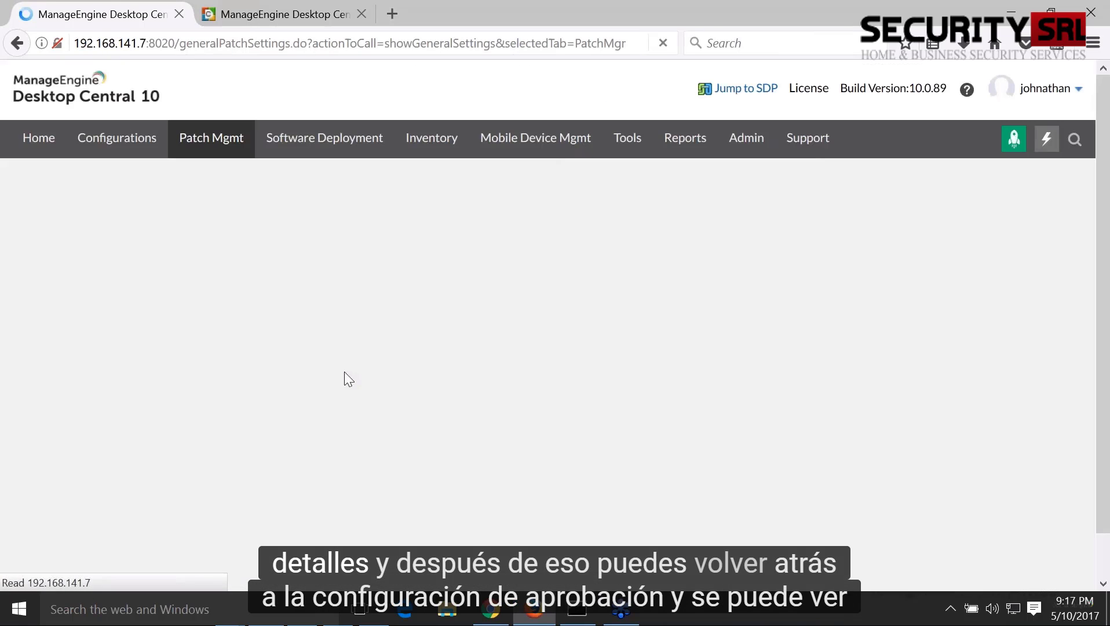
scroll(630, 377, "down", 1)
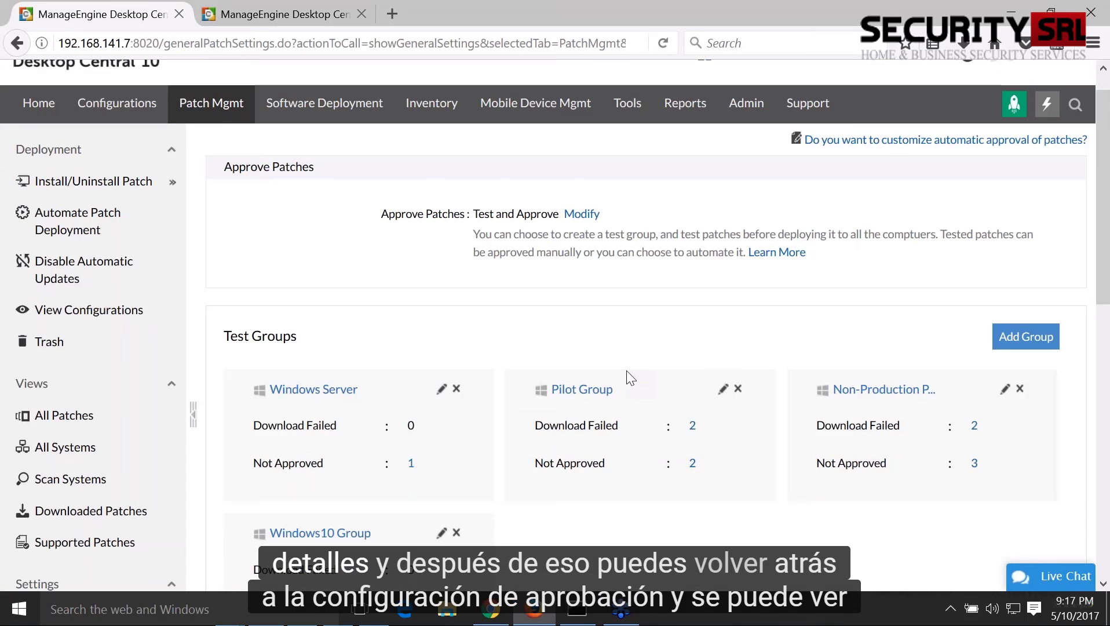
scroll(632, 377, "down", 1)
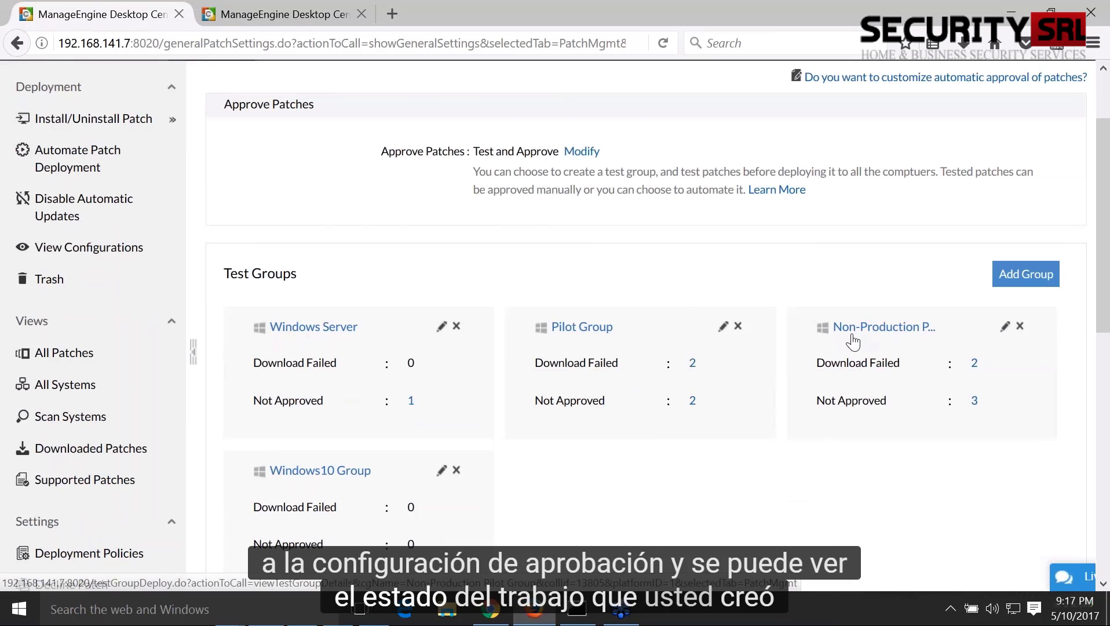
left_click(851, 335)
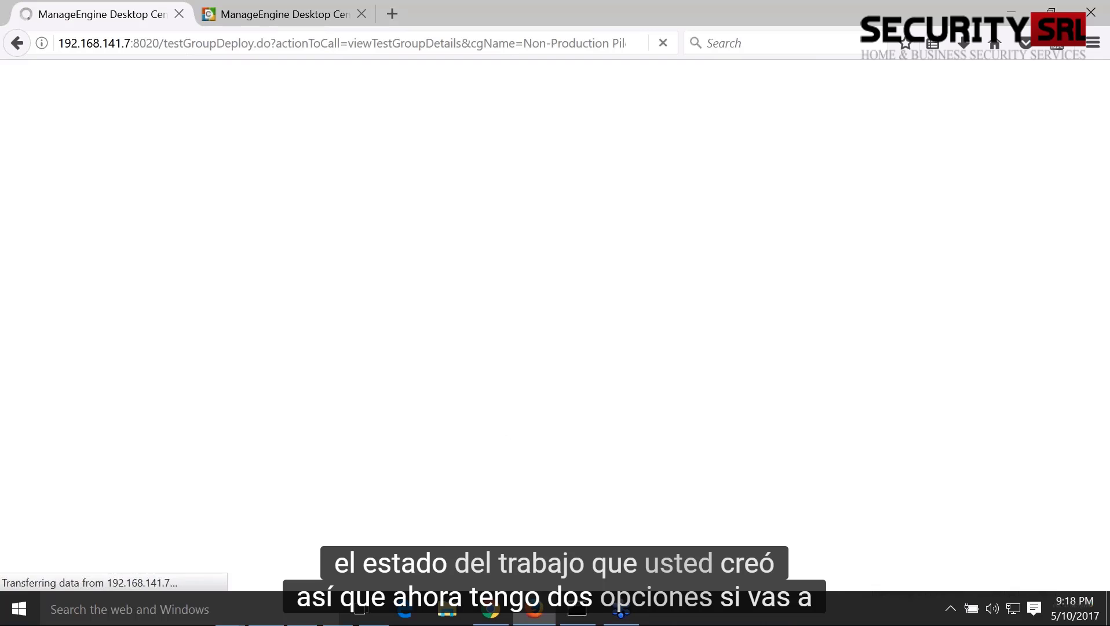
left_click(366, 293)
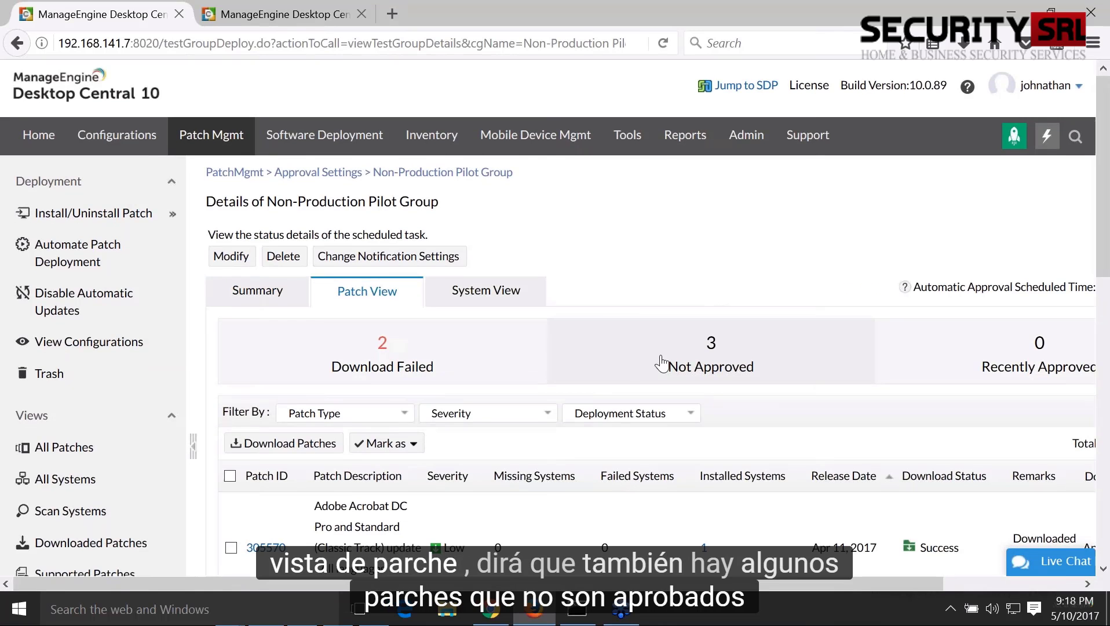
Review the severity and installation status of the pilot group's patches, and go back to Approval Settings.
scroll(661, 363, "down", 3)
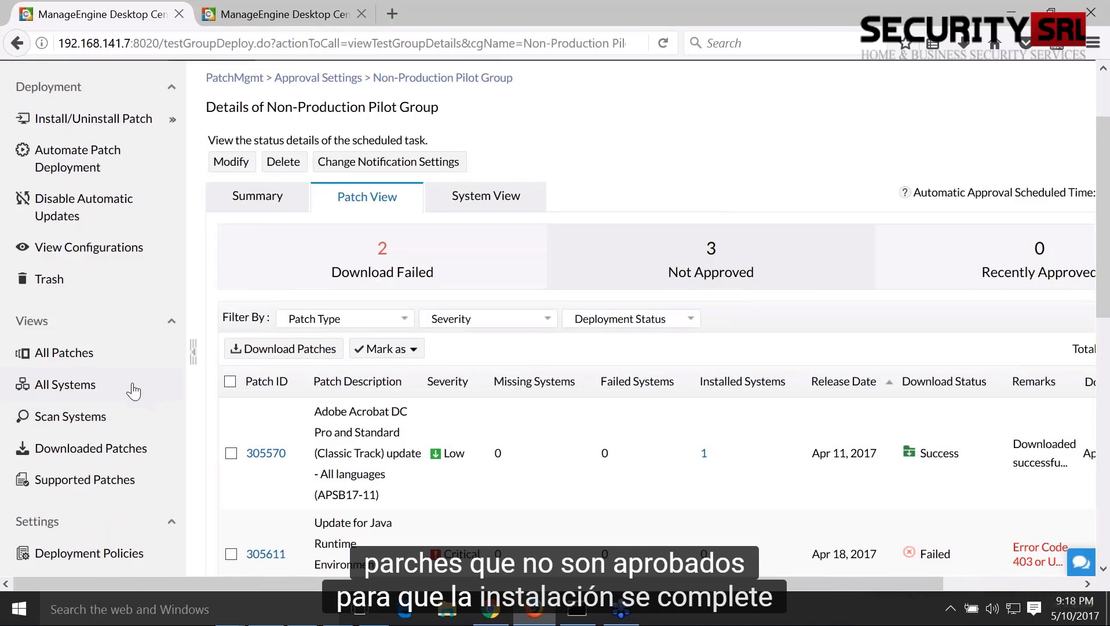
scroll(134, 391, "down", 1)
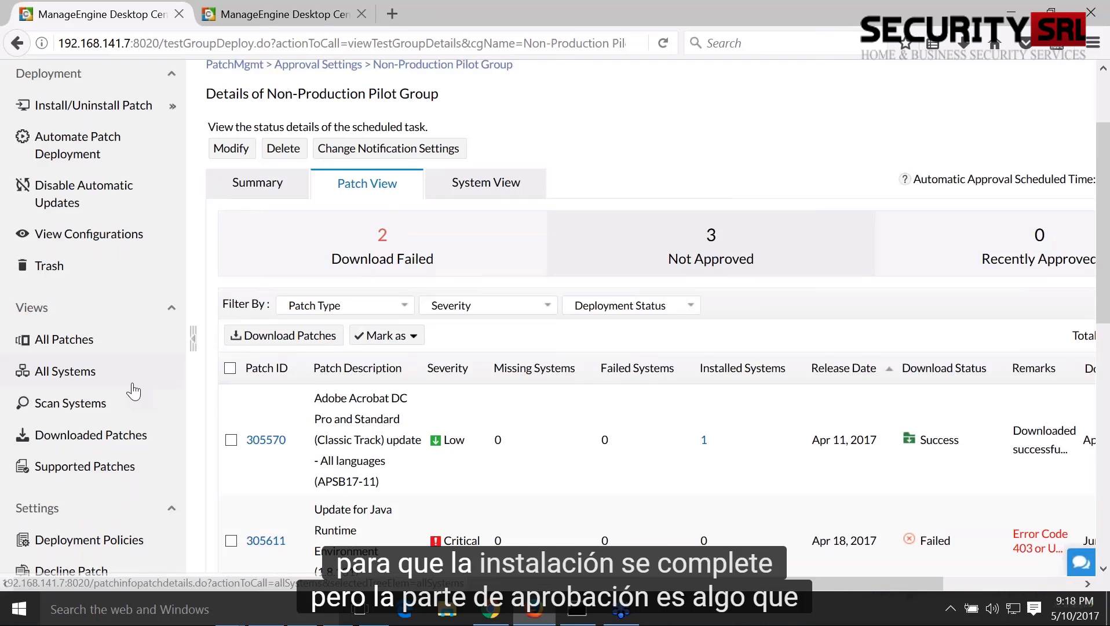
scroll(134, 406, "down", 5)
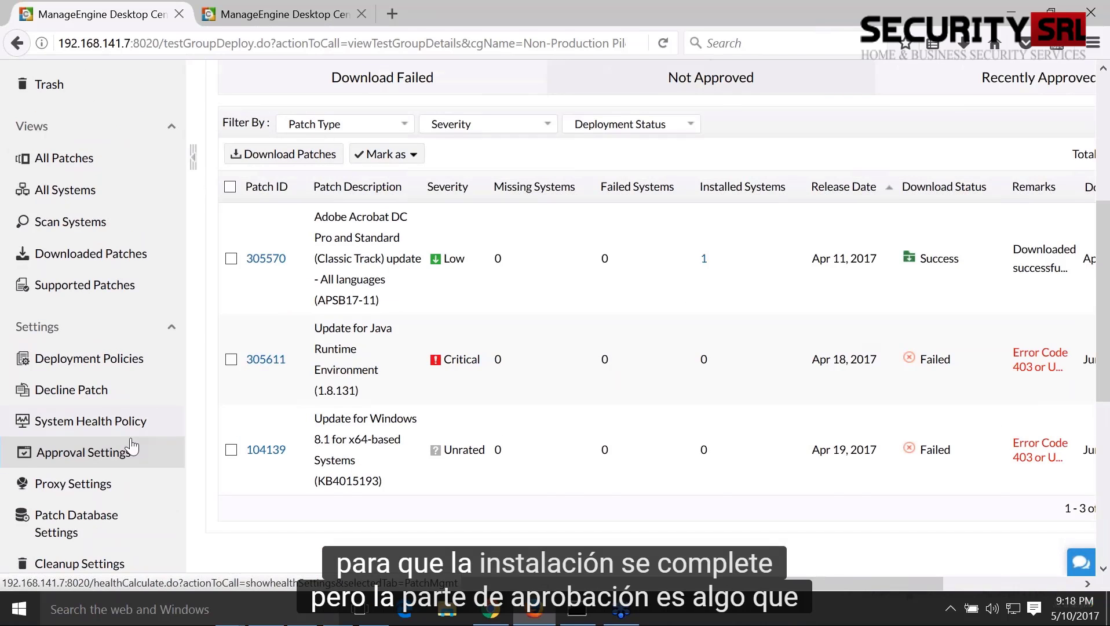
left_click(132, 448)
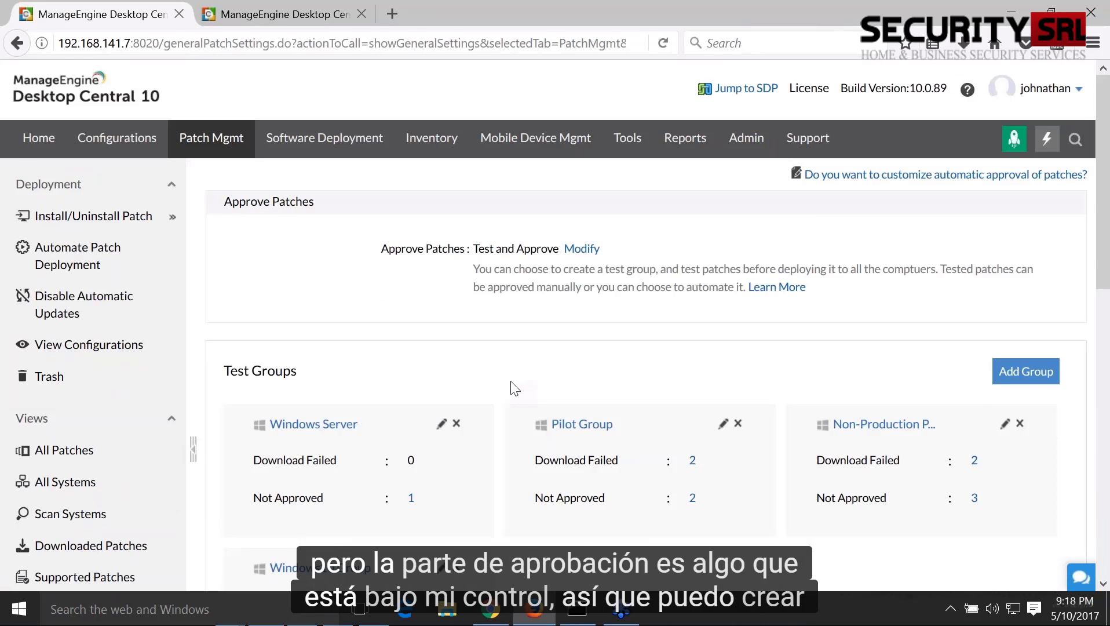
Open the Windows Server test group for editing and review its Microsoft update types and severities.
scroll(513, 388, "down", 3)
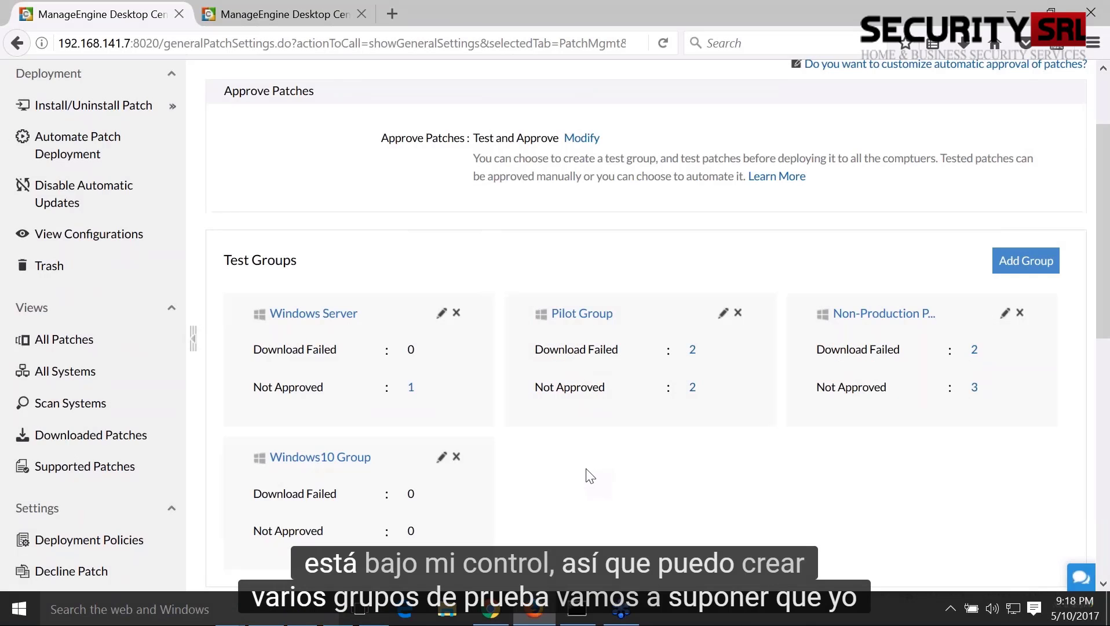
scroll(587, 470, "down", 2)
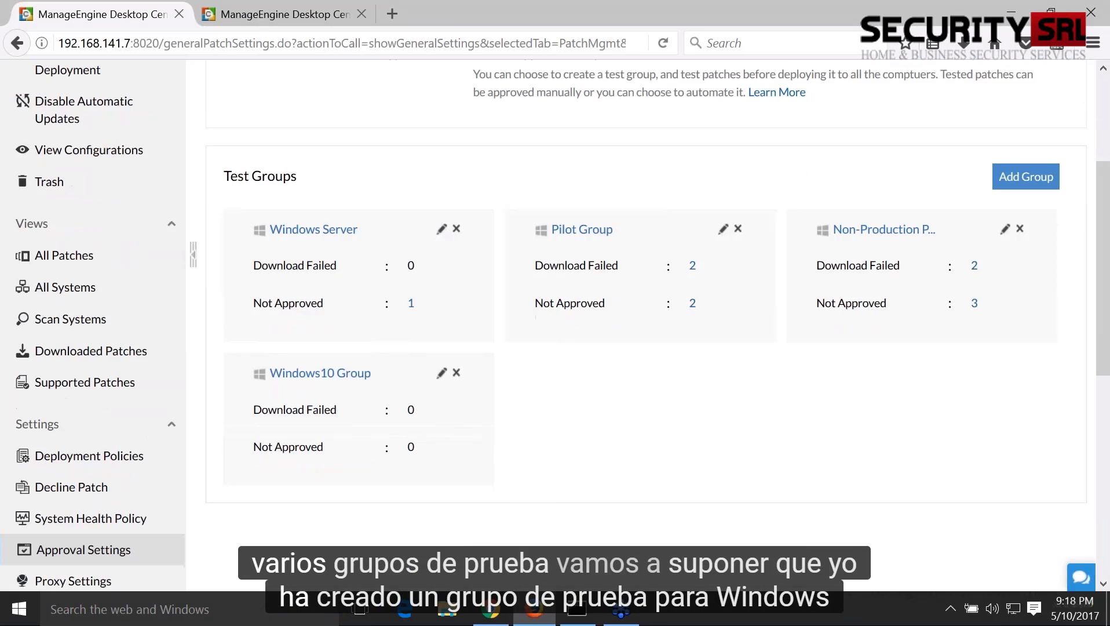
left_click(441, 230)
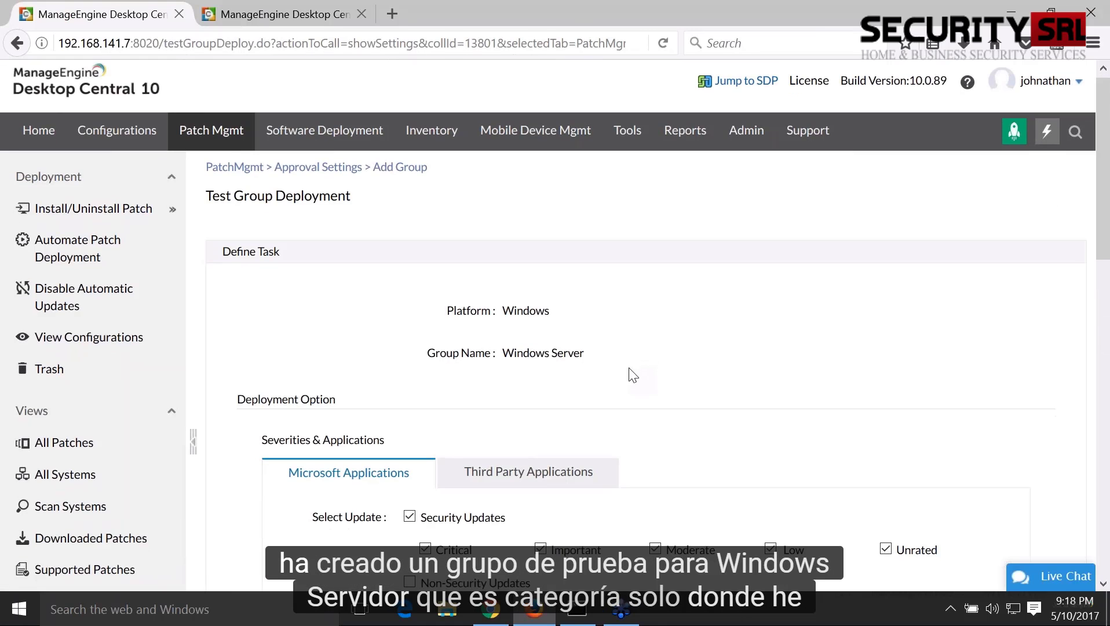
scroll(578, 282, "down", 3)
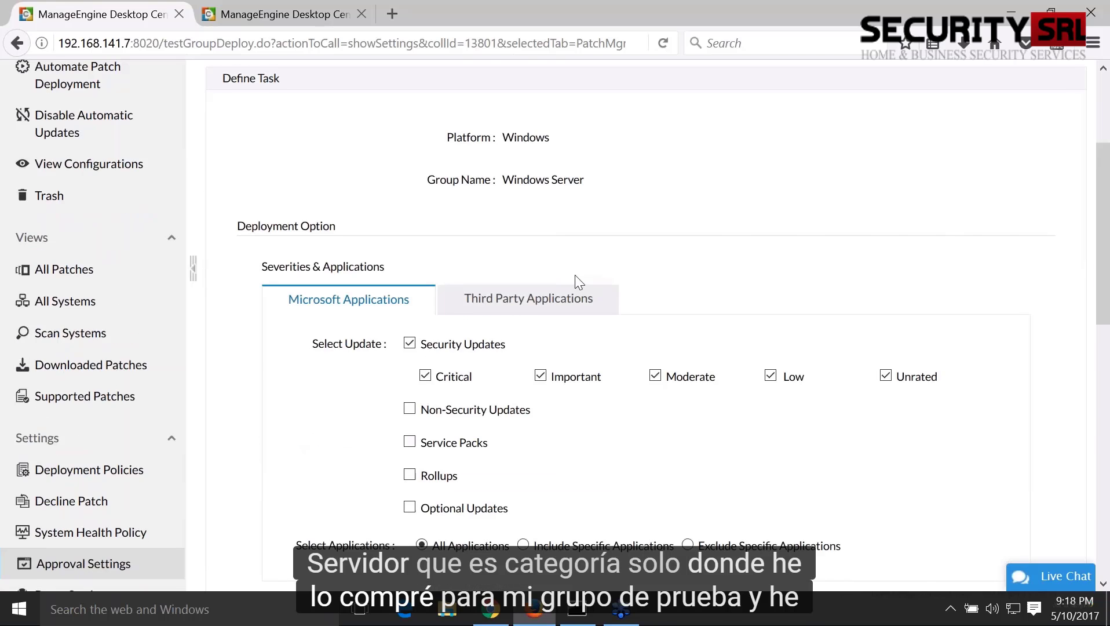
scroll(575, 276, "down", 2)
left_click_drag(506, 233, 426, 243)
left_click(528, 315)
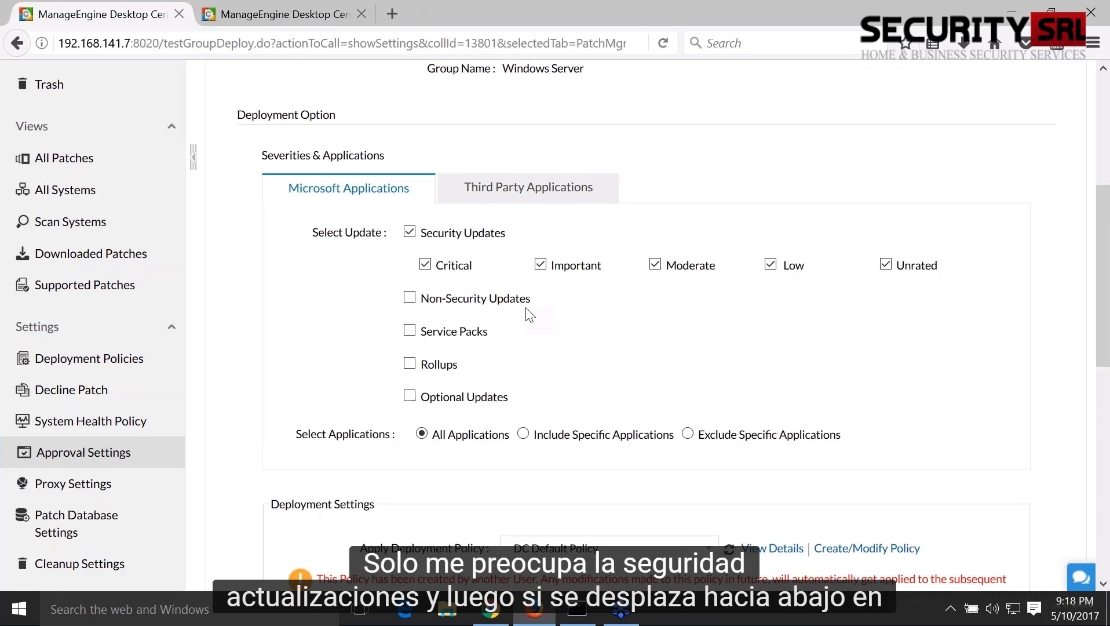
Review the Windows Server group's deployment policy, notification settings and automatic approval option for tested patches.
scroll(528, 315, "down", 1)
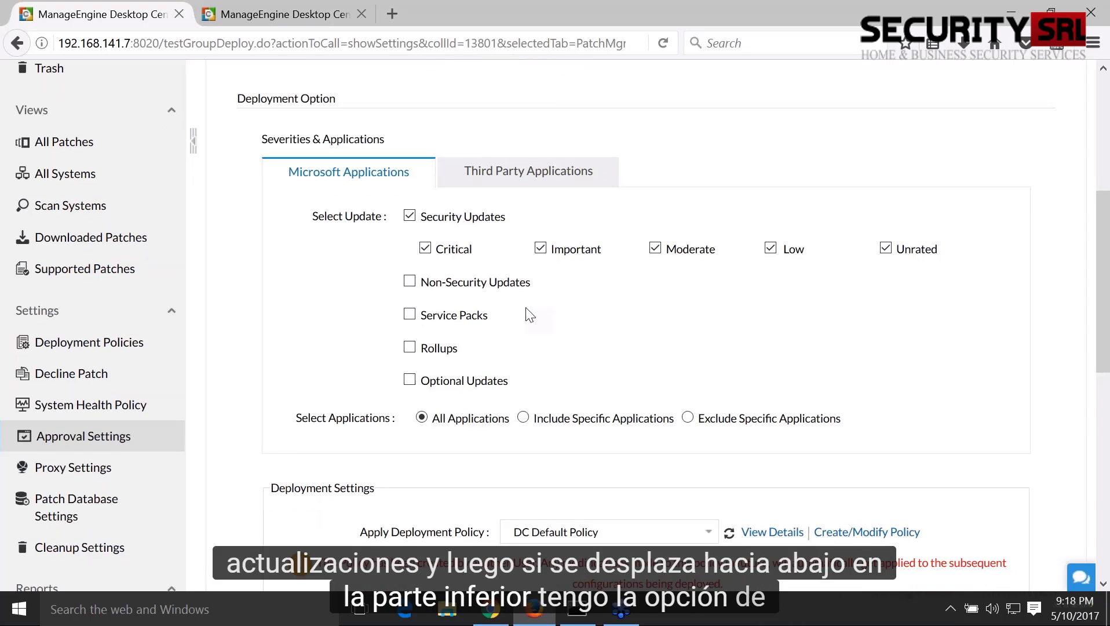
scroll(530, 314, "down", 5)
scroll(530, 315, "down", 5)
left_click_drag(465, 391, 641, 405)
left_click(571, 427)
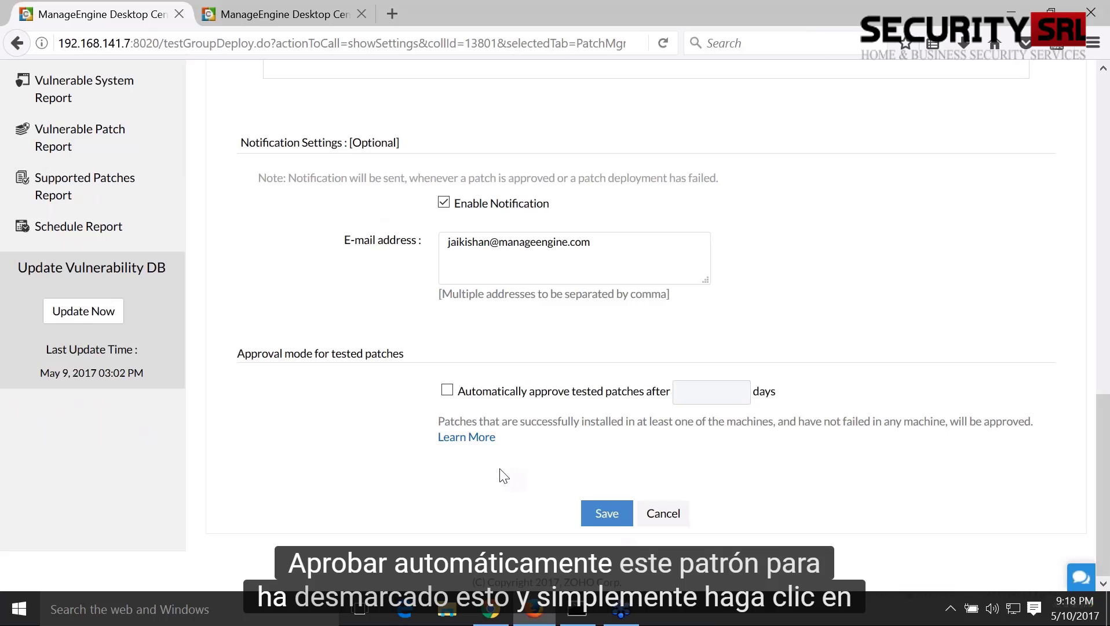
Go back to Approval Settings, open the Windows Server group's patch view, and review its patches that are not approved.
scroll(503, 475, "up", 1)
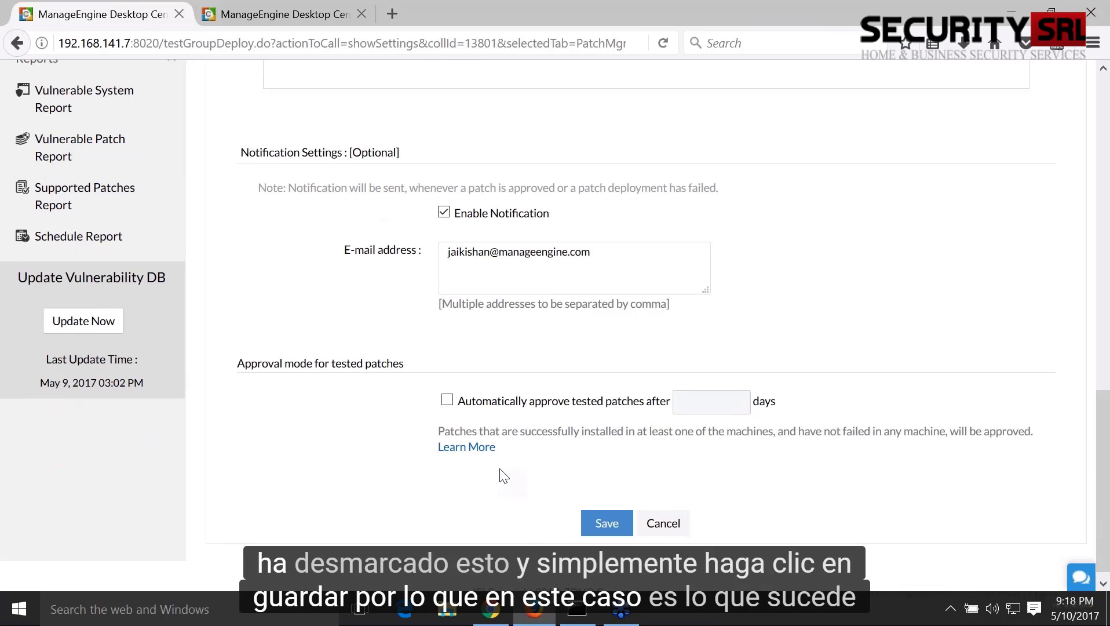
scroll(503, 475, "up", 5)
left_click(109, 190)
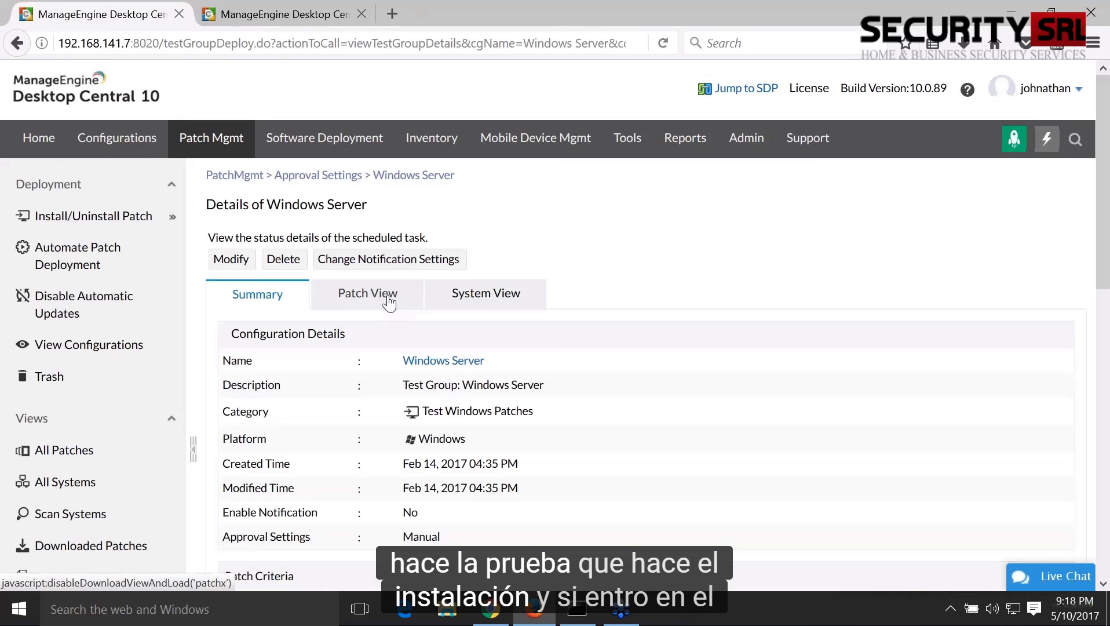
left_click(386, 295)
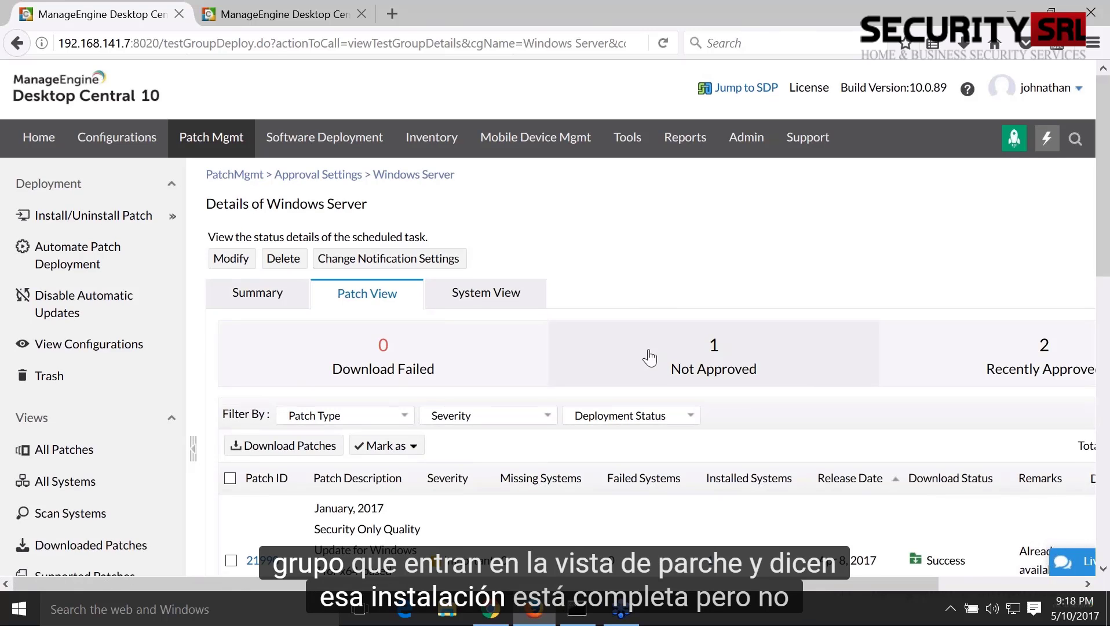
scroll(649, 357, "down", 3)
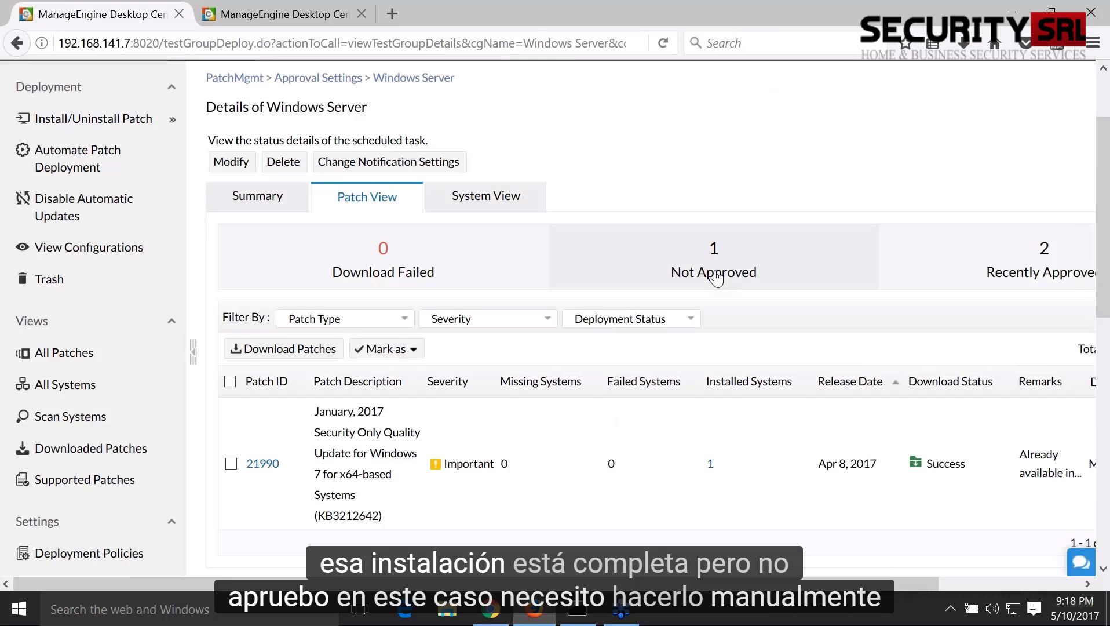
scroll(717, 278, "down", 1)
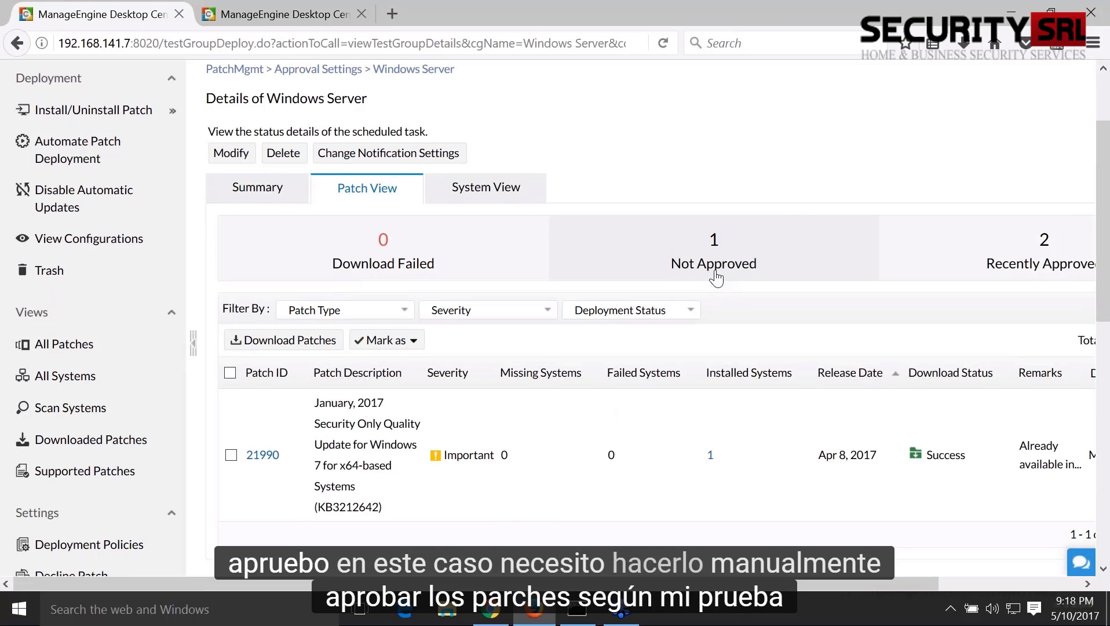
scroll(717, 278, "down", 3)
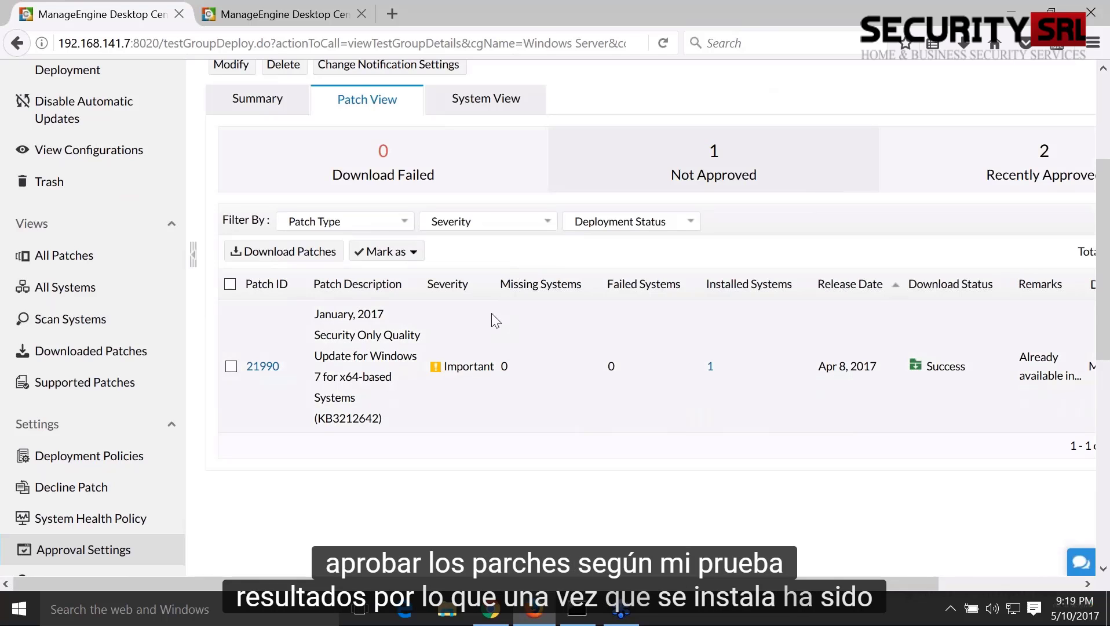
Select all unapproved patches of the Windows Server group and view the approval marking options without applying one.
left_click(230, 284)
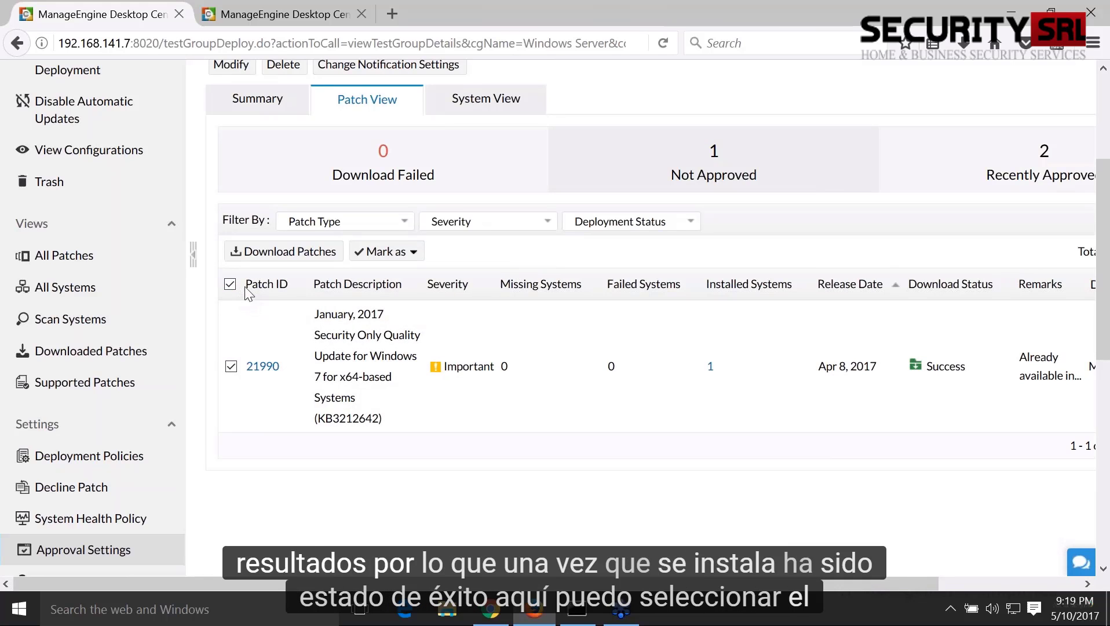
left_click(412, 259)
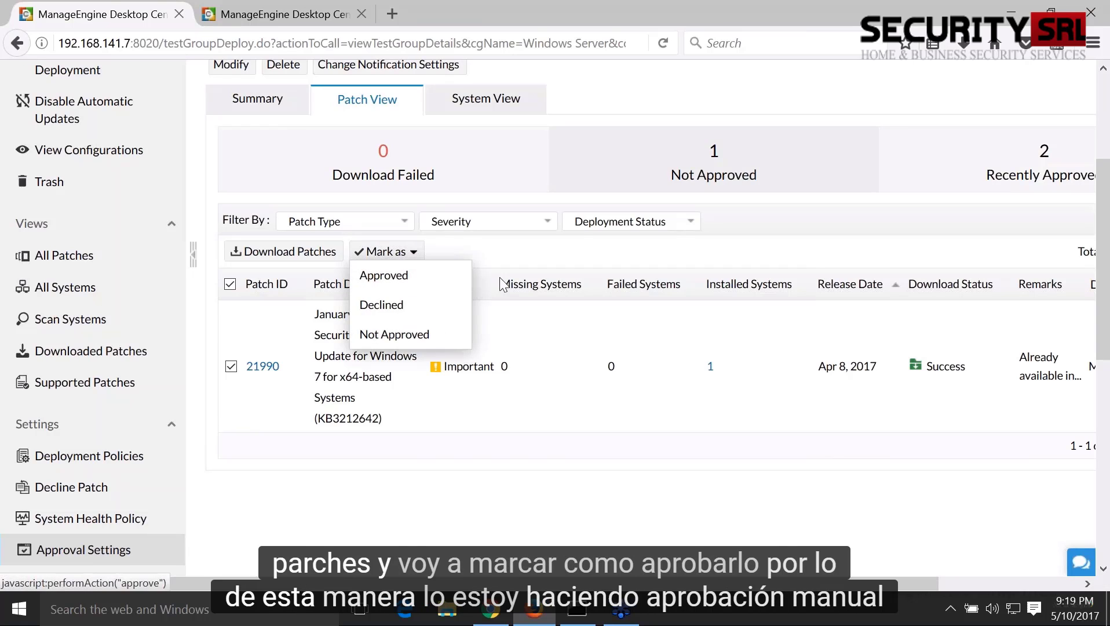
left_click(548, 267)
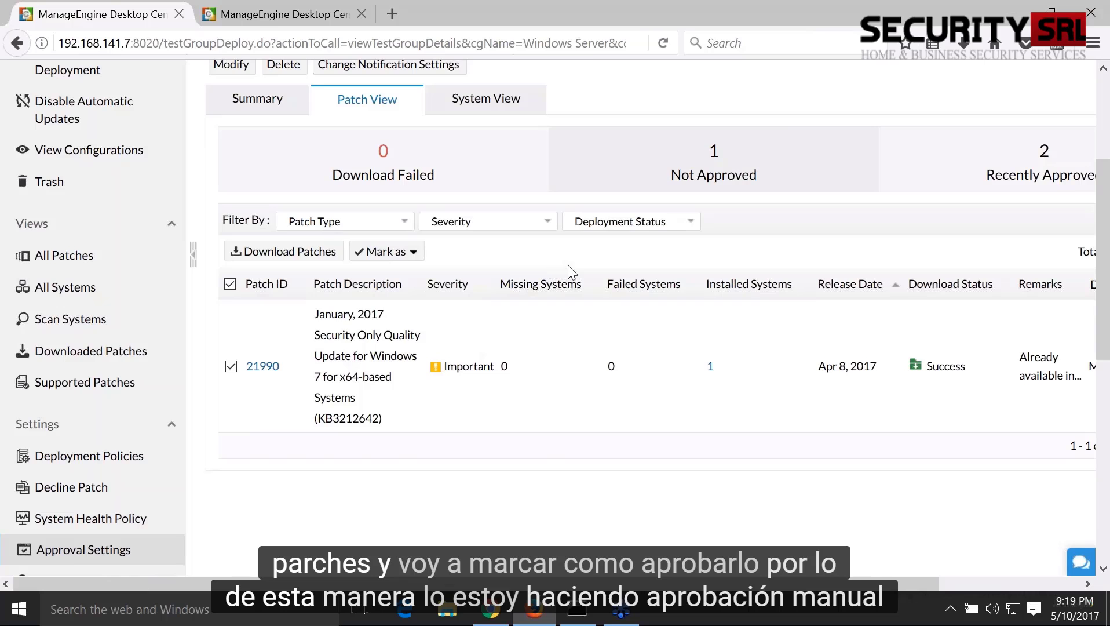
scroll(674, 331, "up", 2)
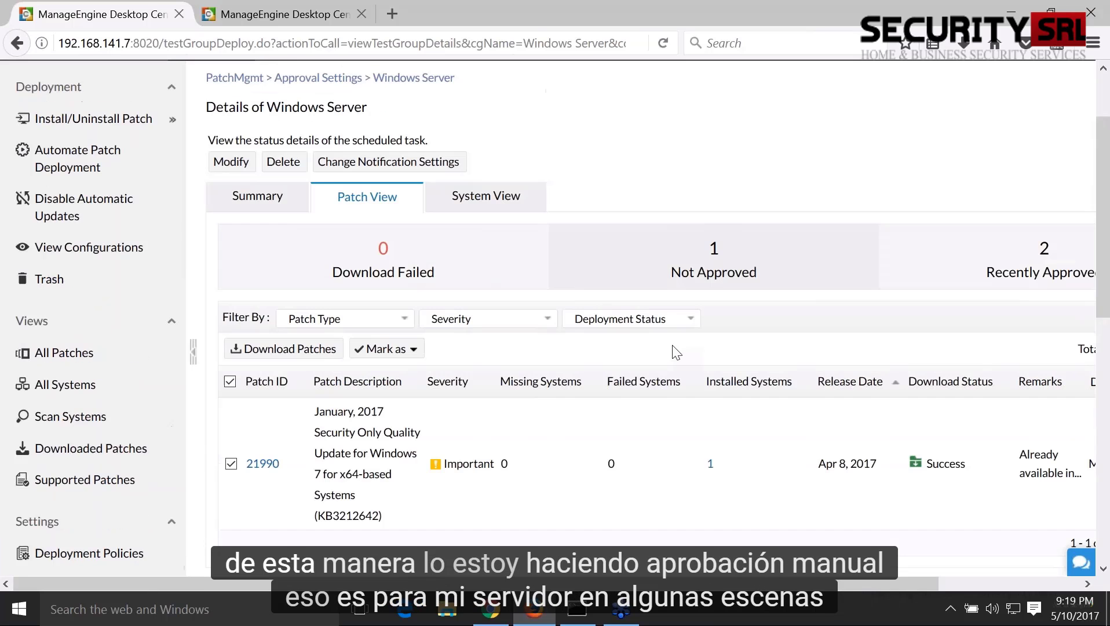
Return to Approval Settings, open the Windows10 Group for editing, and review its Microsoft update types and severities.
scroll(661, 350, "down", 1)
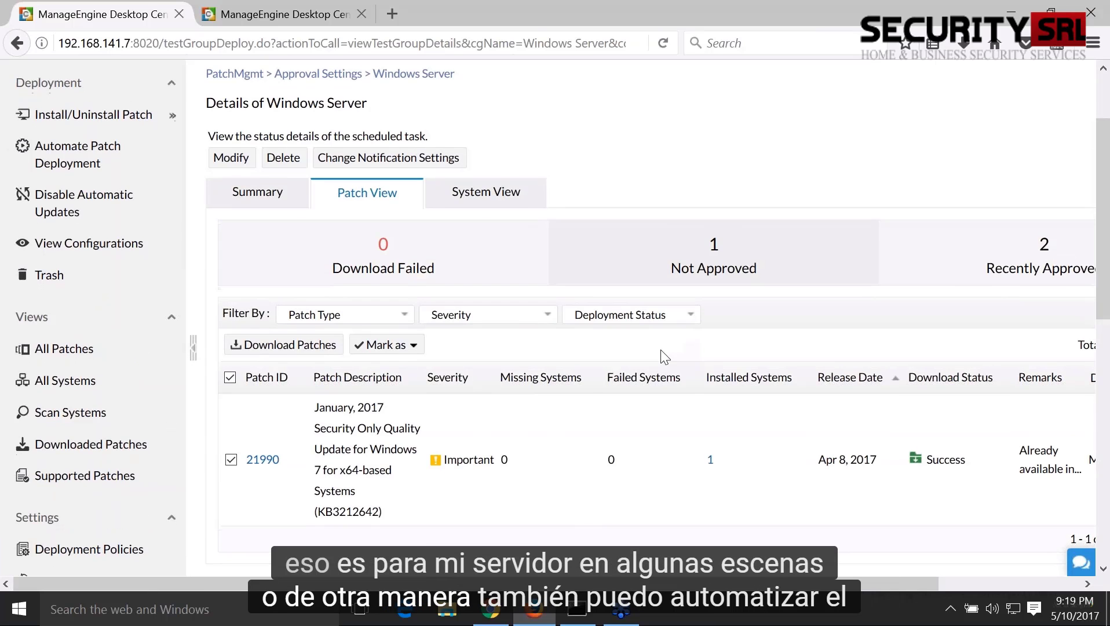
scroll(665, 356, "down", 5)
left_click(145, 354)
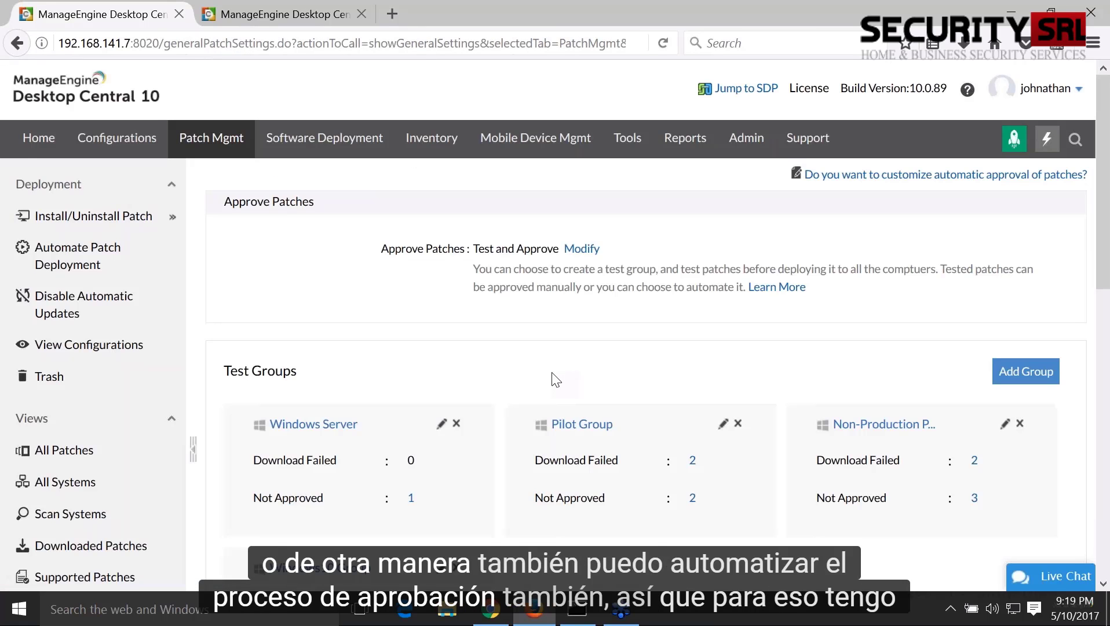
scroll(555, 378, "down", 2)
scroll(555, 378, "down", 1)
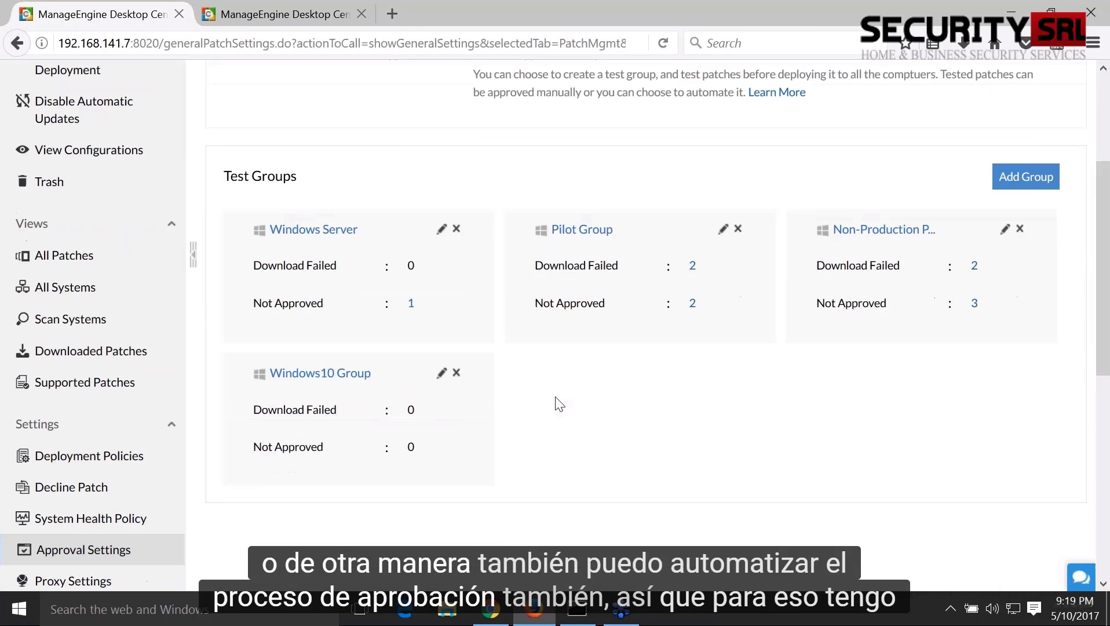
left_click(440, 374)
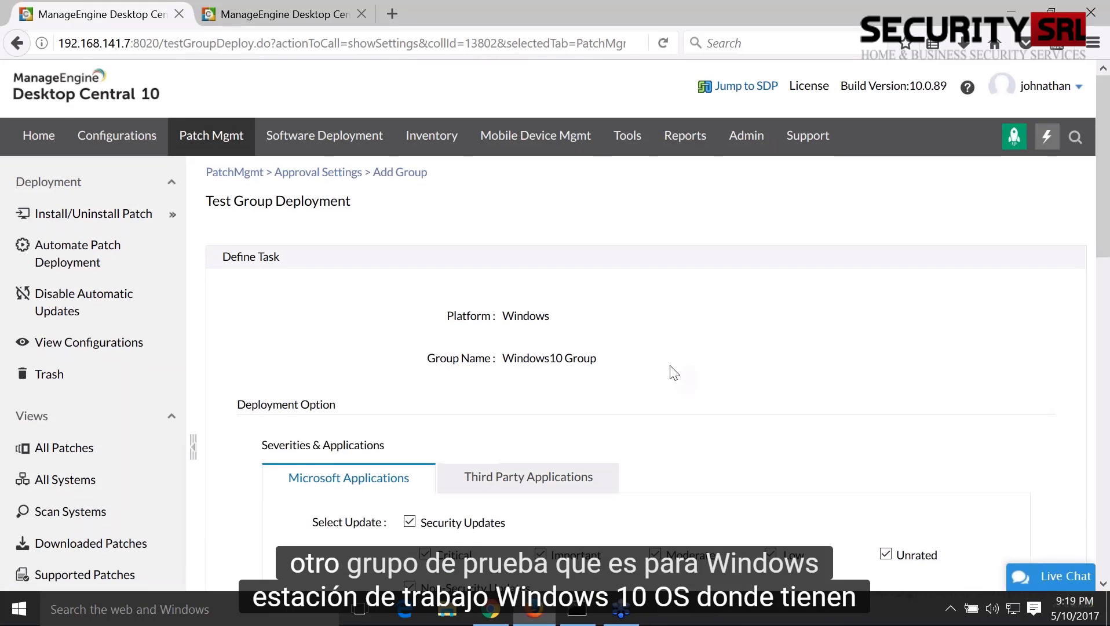
scroll(701, 354, "down", 2)
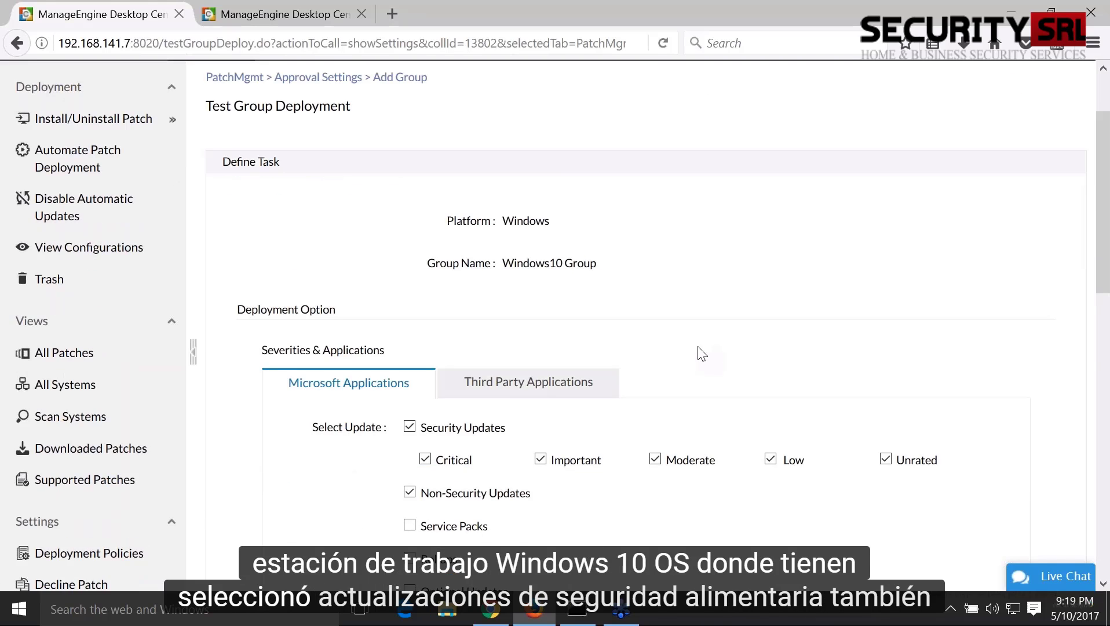
scroll(701, 353, "down", 4)
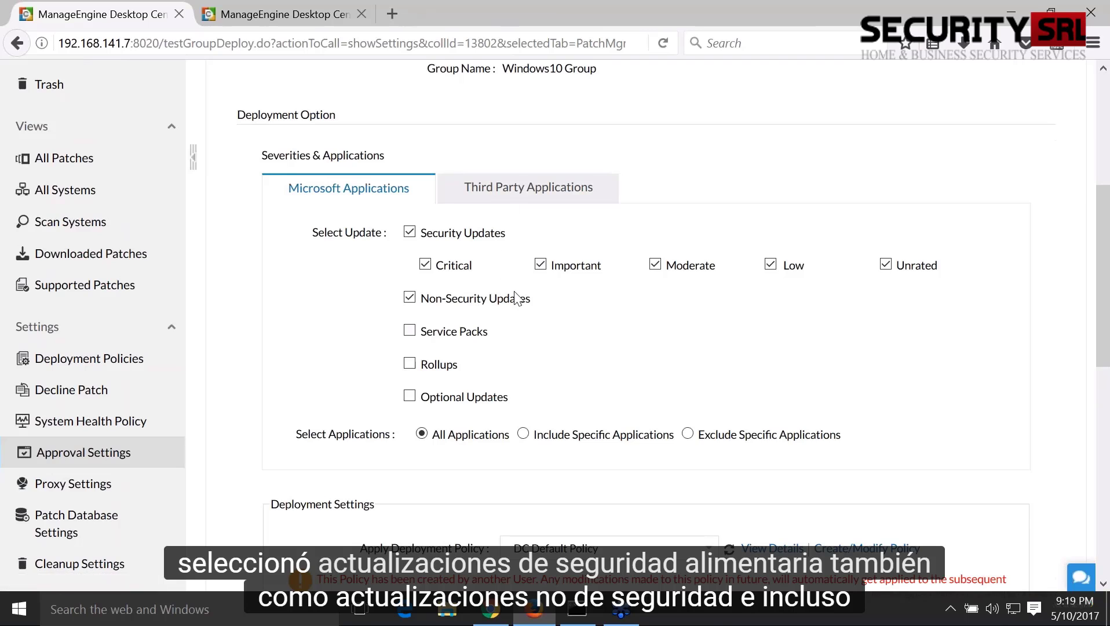
scroll(525, 323, "down", 1)
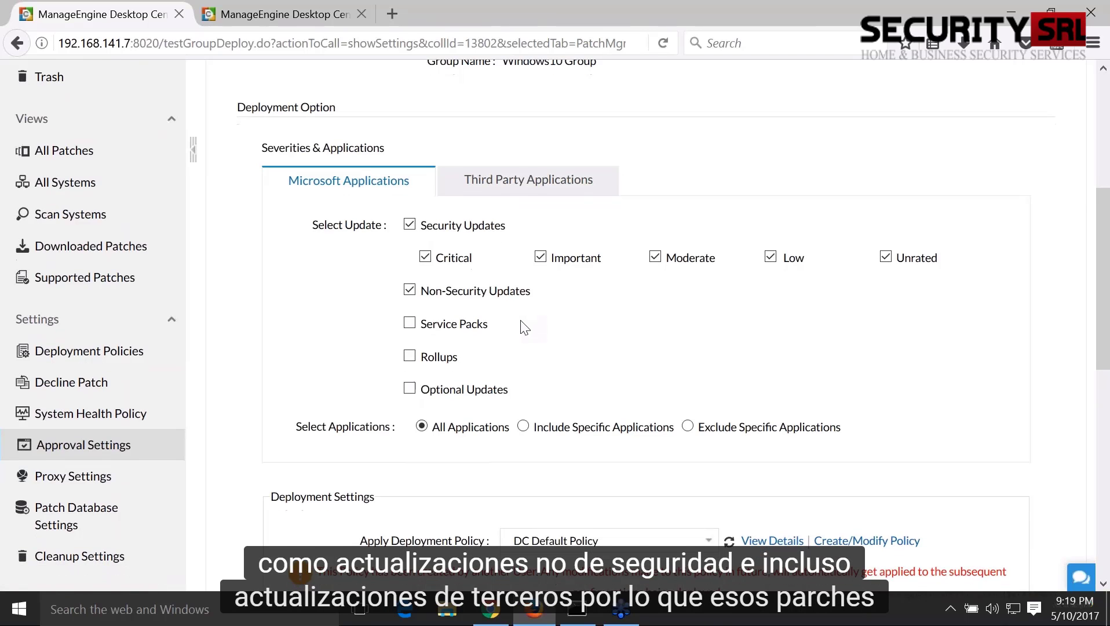
Review the Windows10 Group's deployment policy, notification settings and the number of days before tested patches are automatically approved.
scroll(525, 327, "down", 4)
scroll(502, 278, "down", 3)
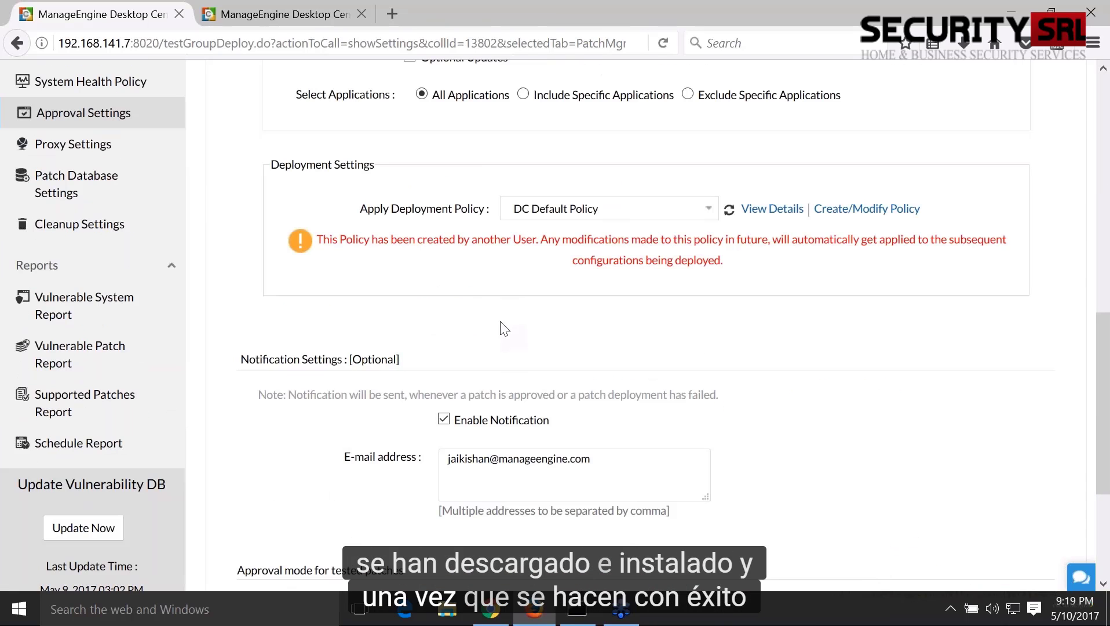
scroll(504, 329, "down", 1)
scroll(509, 311, "down", 2)
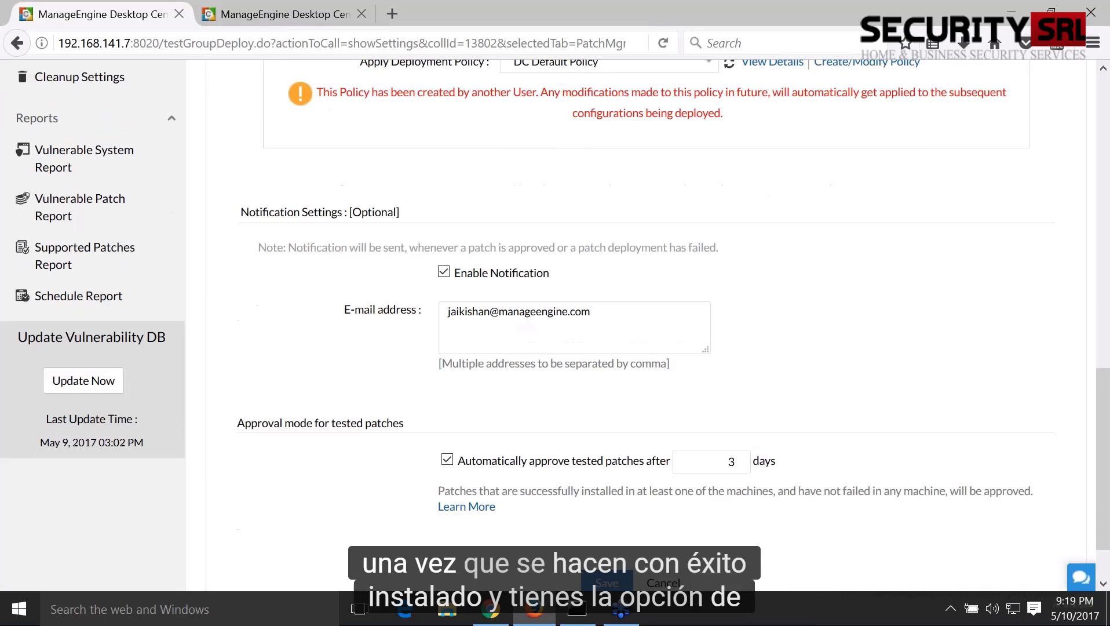
scroll(506, 311, "down", 1)
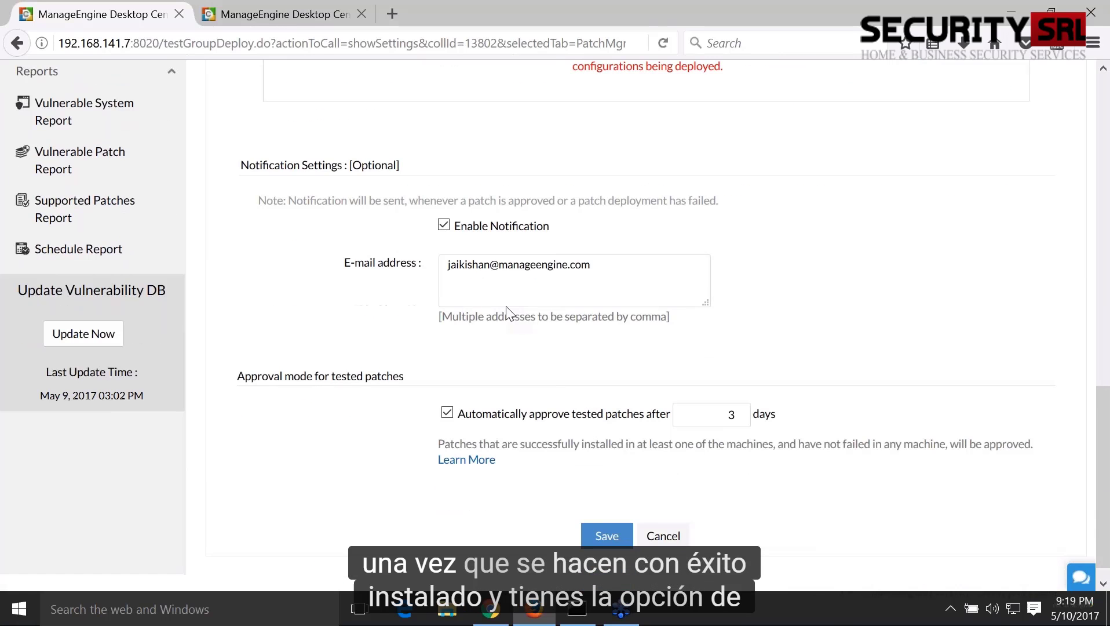
scroll(507, 313, "down", 1)
left_click_drag(471, 392, 706, 392)
left_click(736, 392)
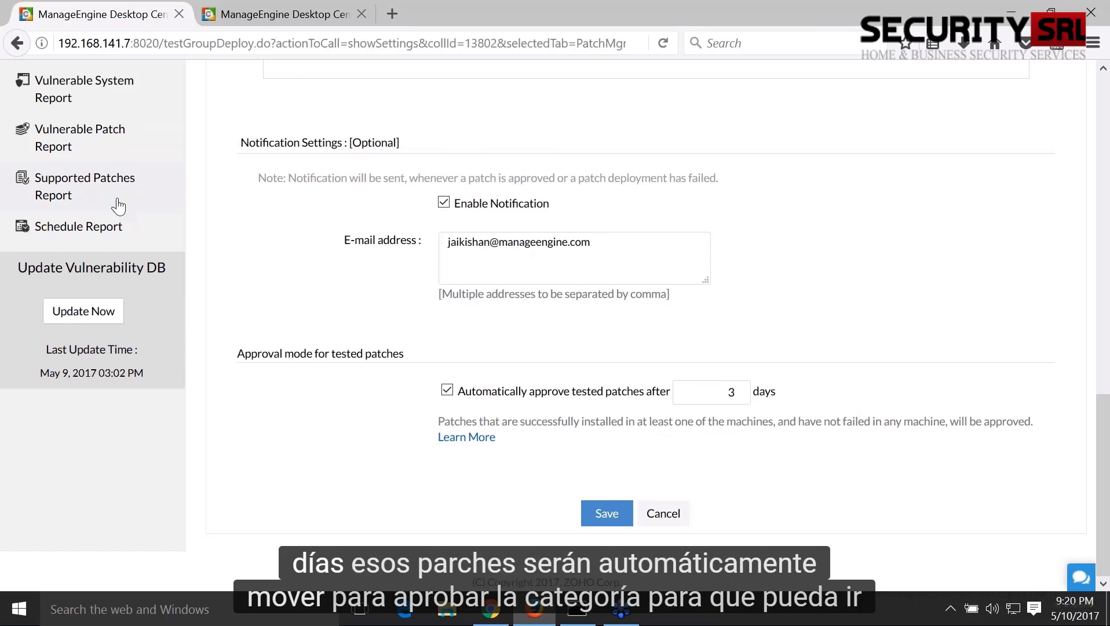
Return to Approval Settings, open the Windows10 Group's patch view, and review its recently approved patches.
scroll(122, 211, "up", 5)
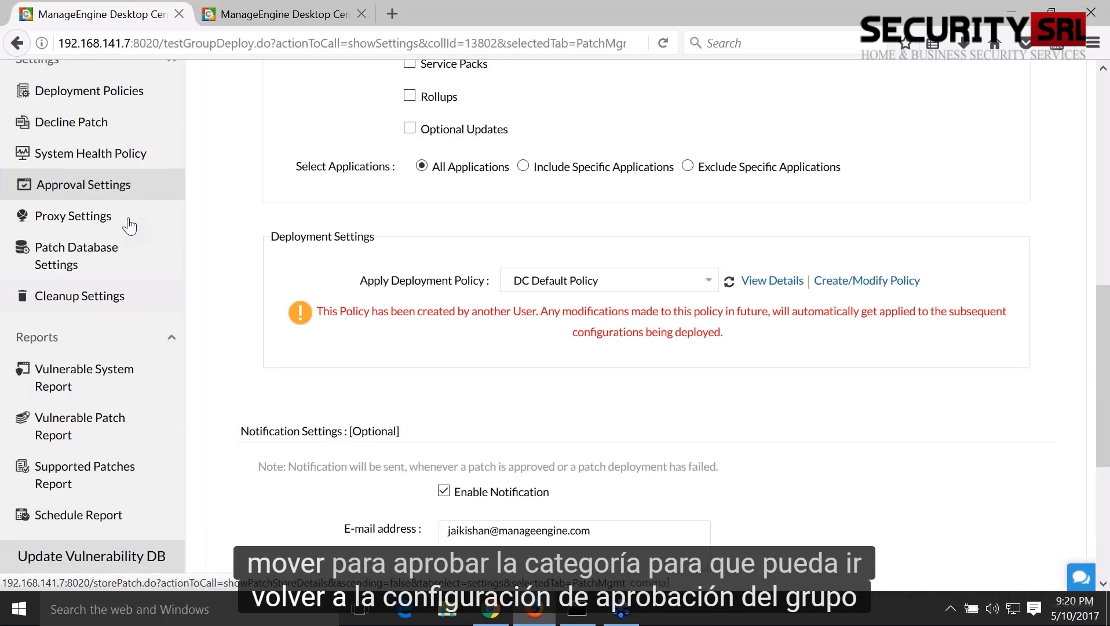
left_click(128, 219)
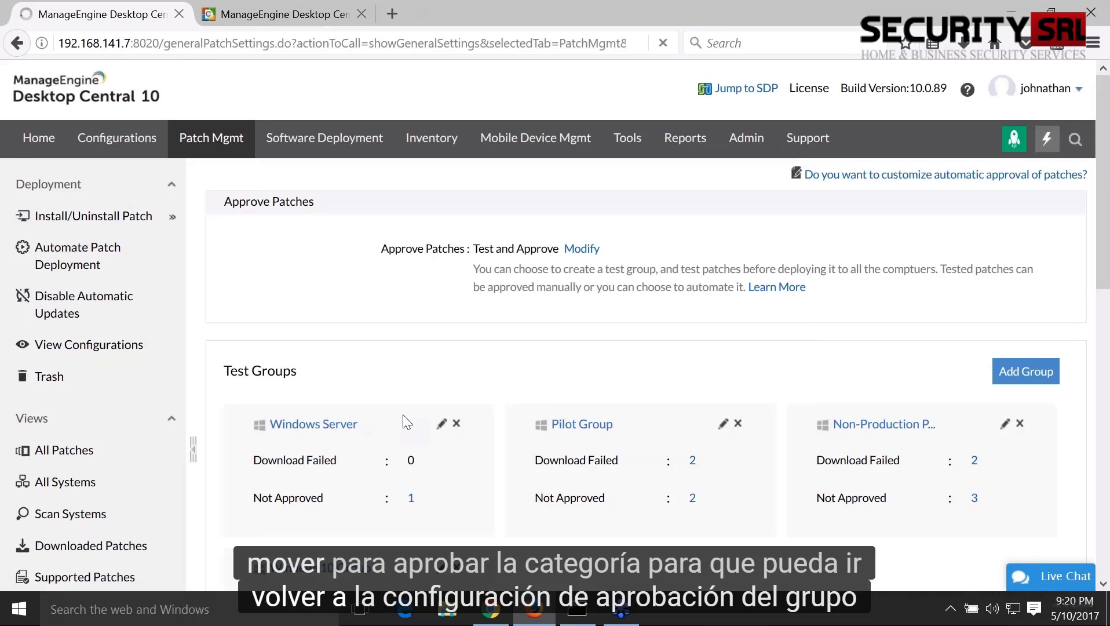
left_click(402, 415)
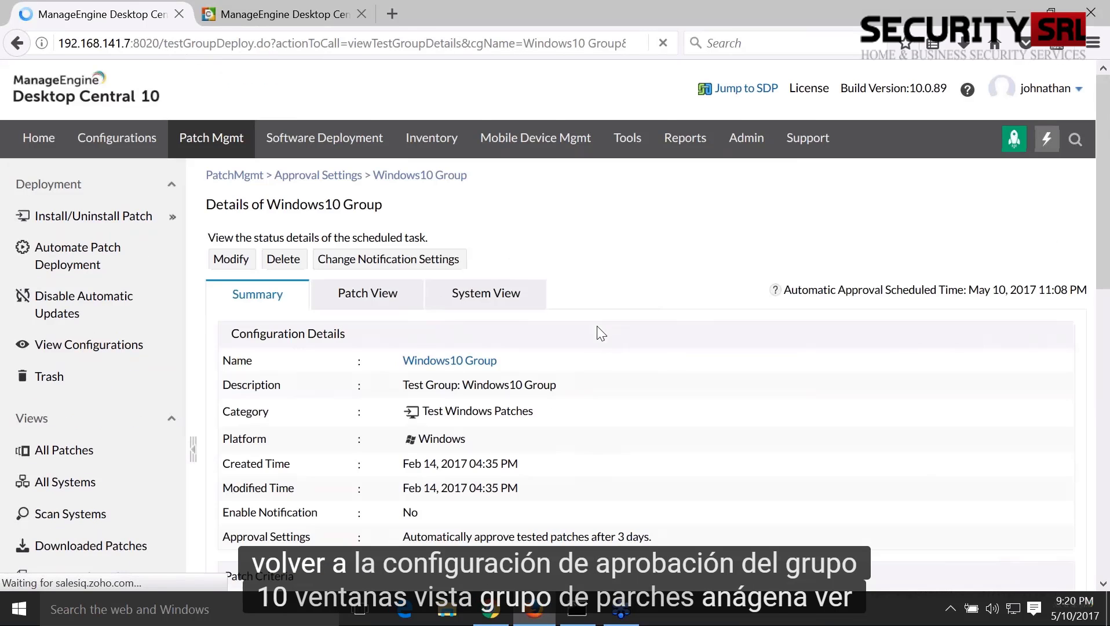
left_click(367, 292)
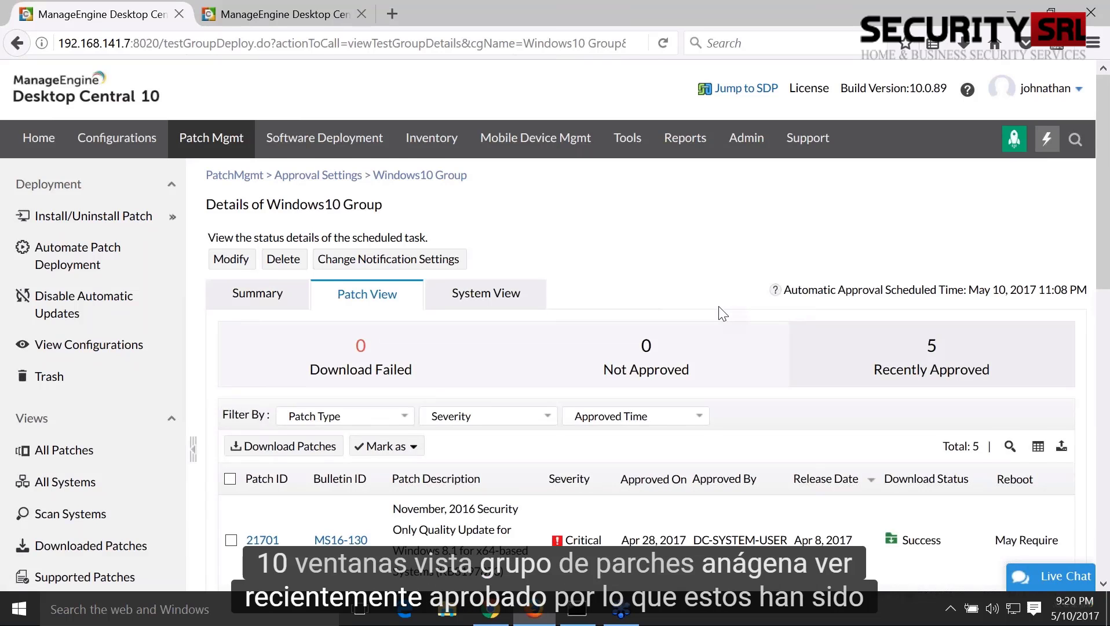
scroll(721, 313, "down", 1)
scroll(722, 313, "down", 3)
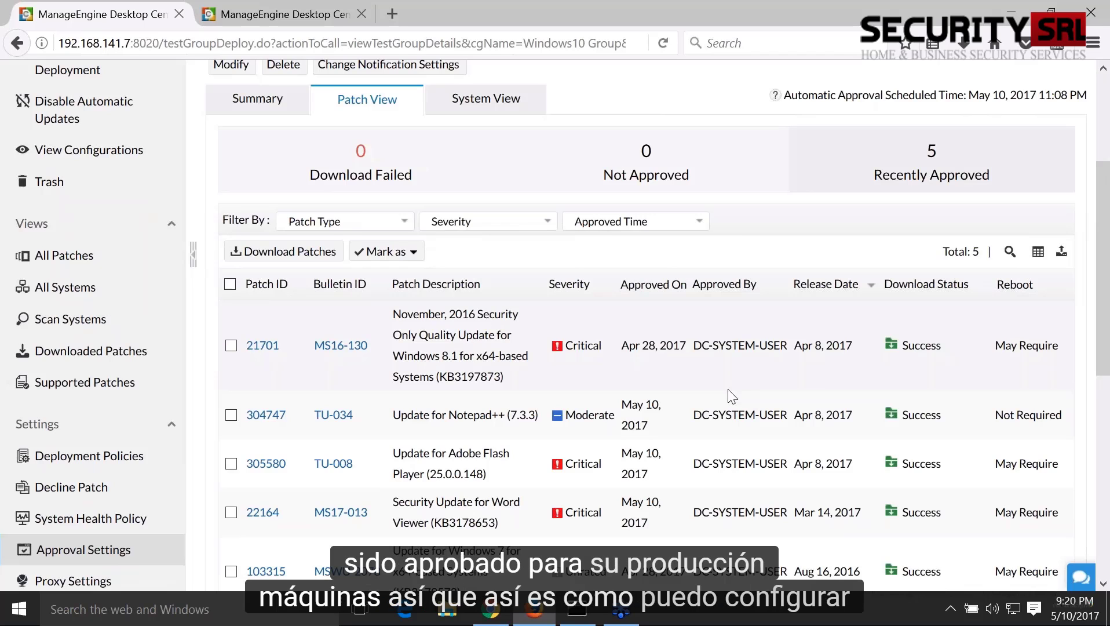
scroll(732, 397, "up", 1)
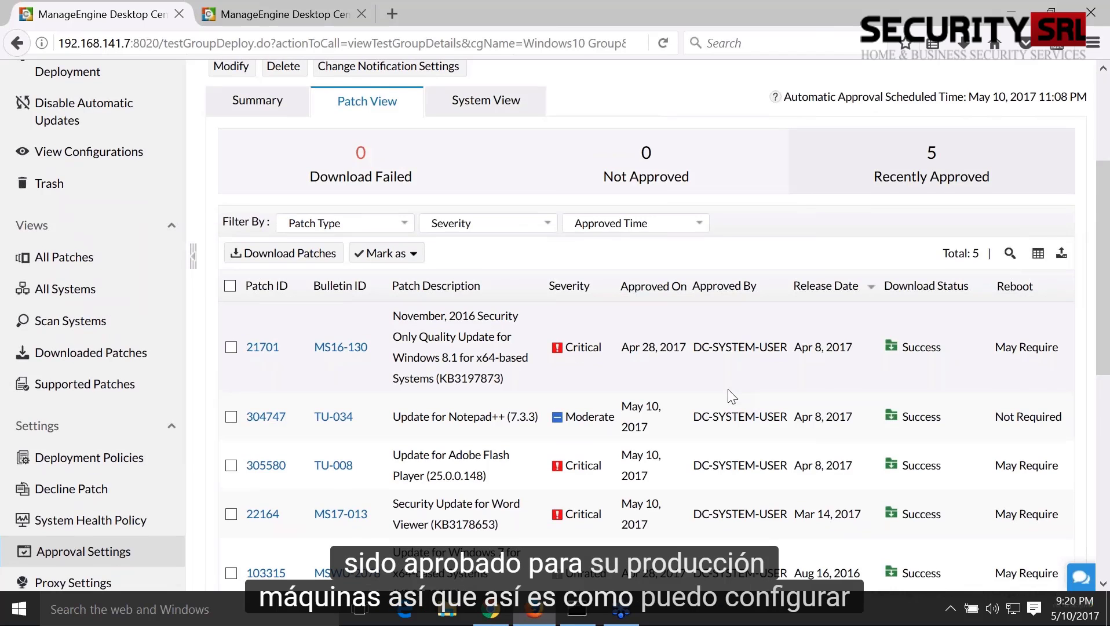
scroll(732, 396, "down", 2)
Go to the All Patches view, open the saved Approved Patches filter for editing, and review its criteria and the matching missing patches.
left_click(81, 451)
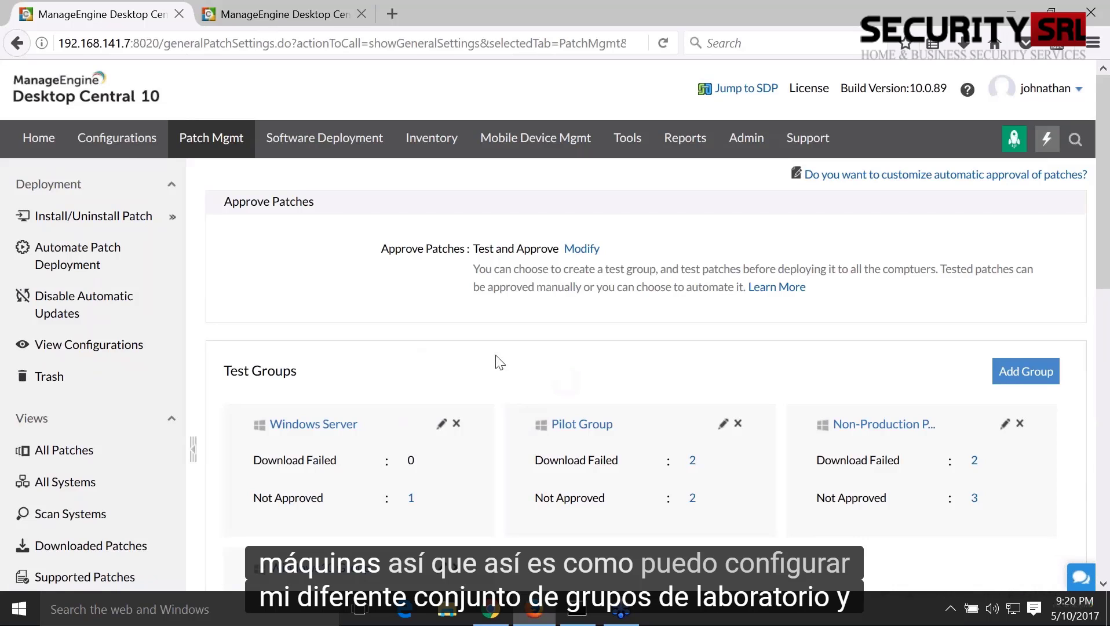
left_click(115, 448)
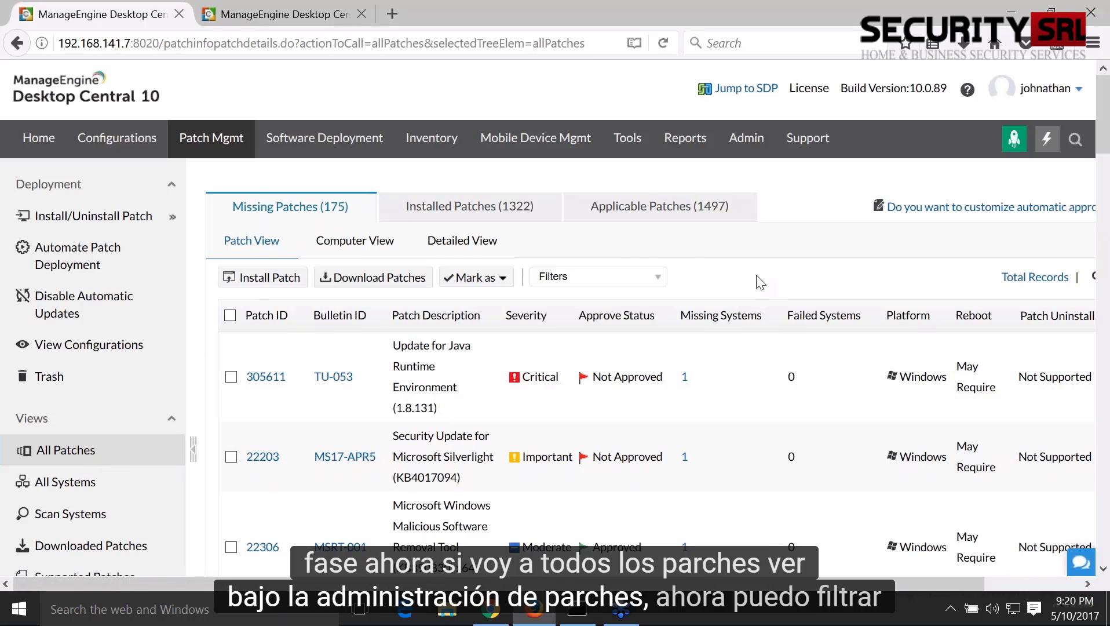
left_click(659, 281)
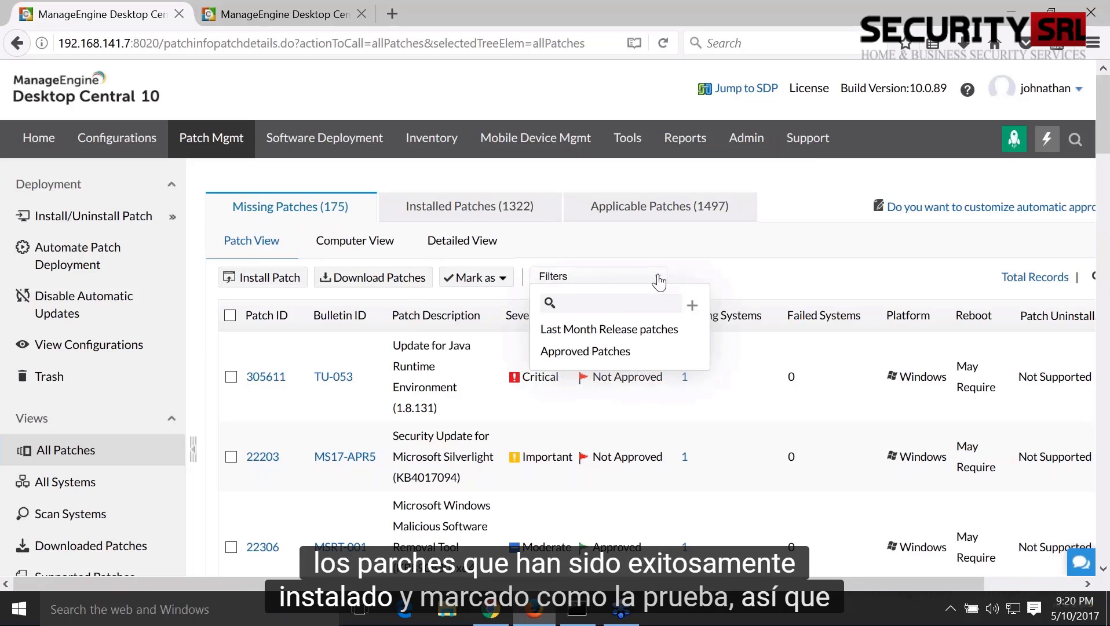
mouse_move(652, 359)
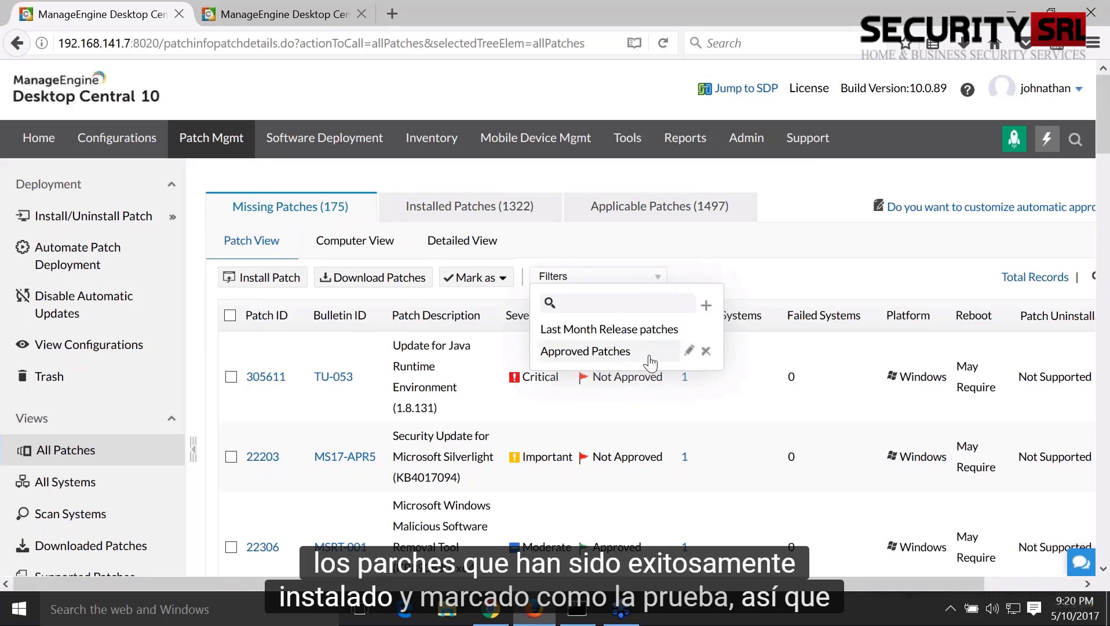
left_click(689, 355)
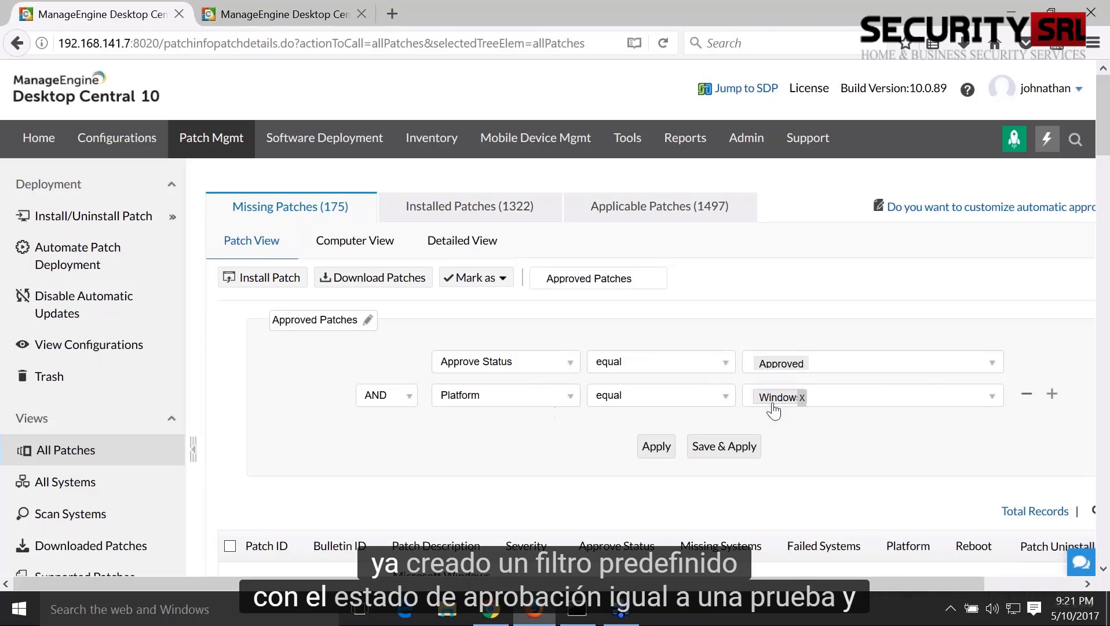
scroll(429, 395, "down", 1)
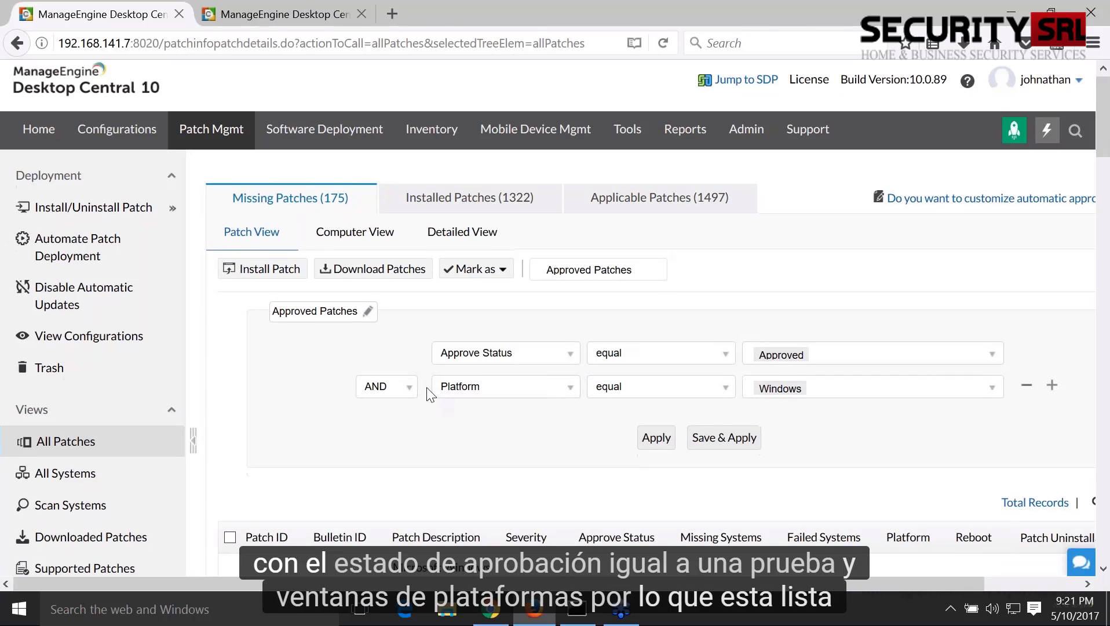
scroll(429, 395, "down", 3)
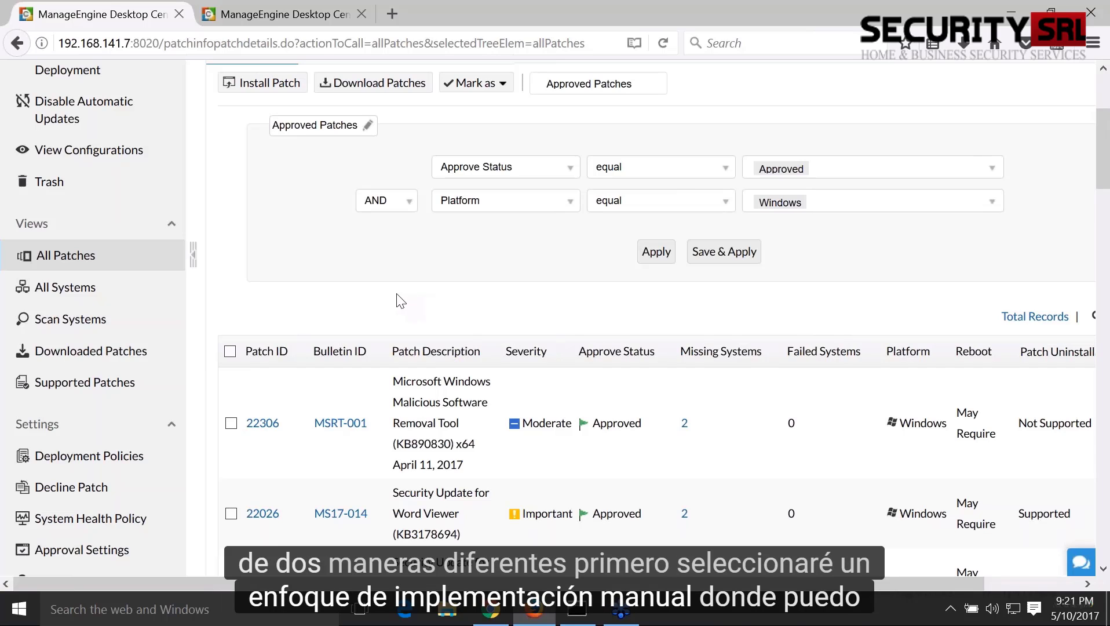
scroll(399, 301, "down", 1)
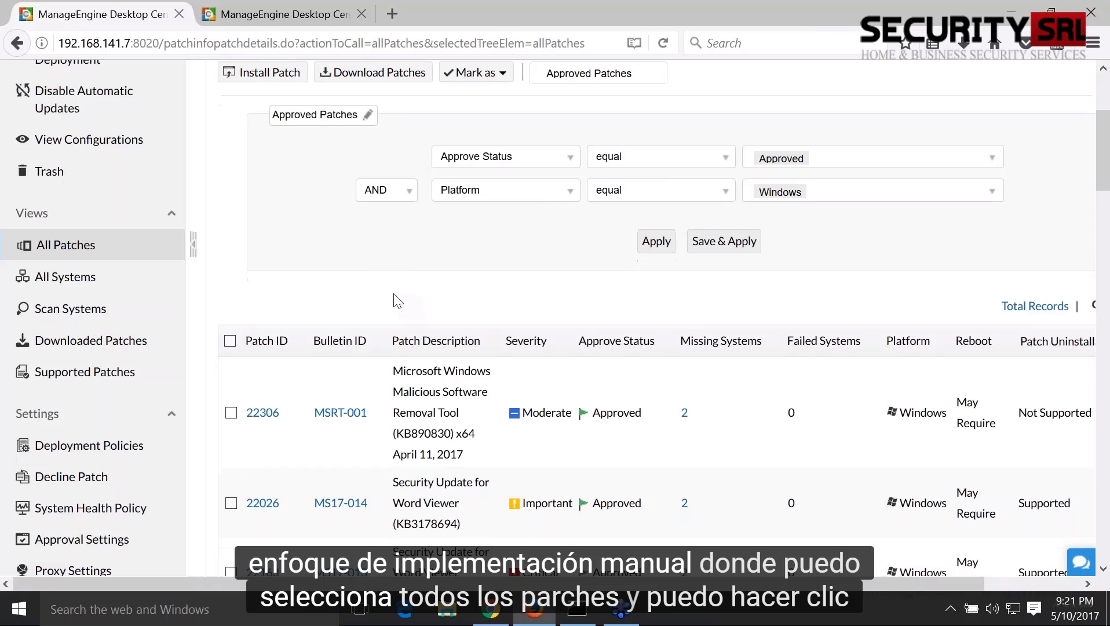
Select all patches listed by the Approved Patches filter and start an installation configuration for them.
scroll(398, 301, "down", 2)
left_click(230, 254)
scroll(243, 243, "up", 4)
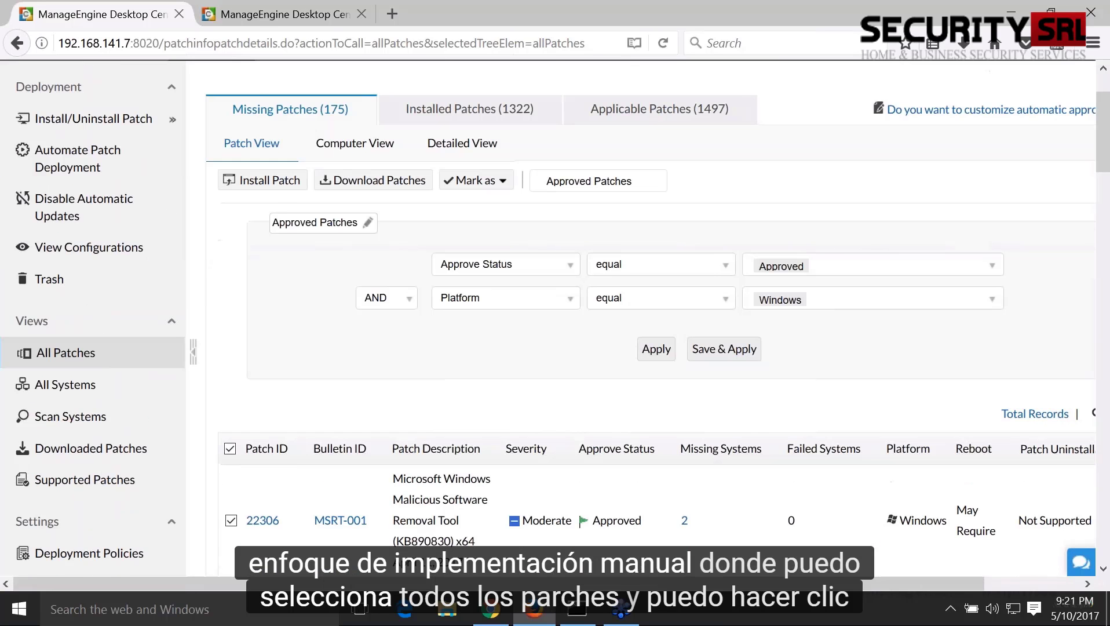
left_click(267, 179)
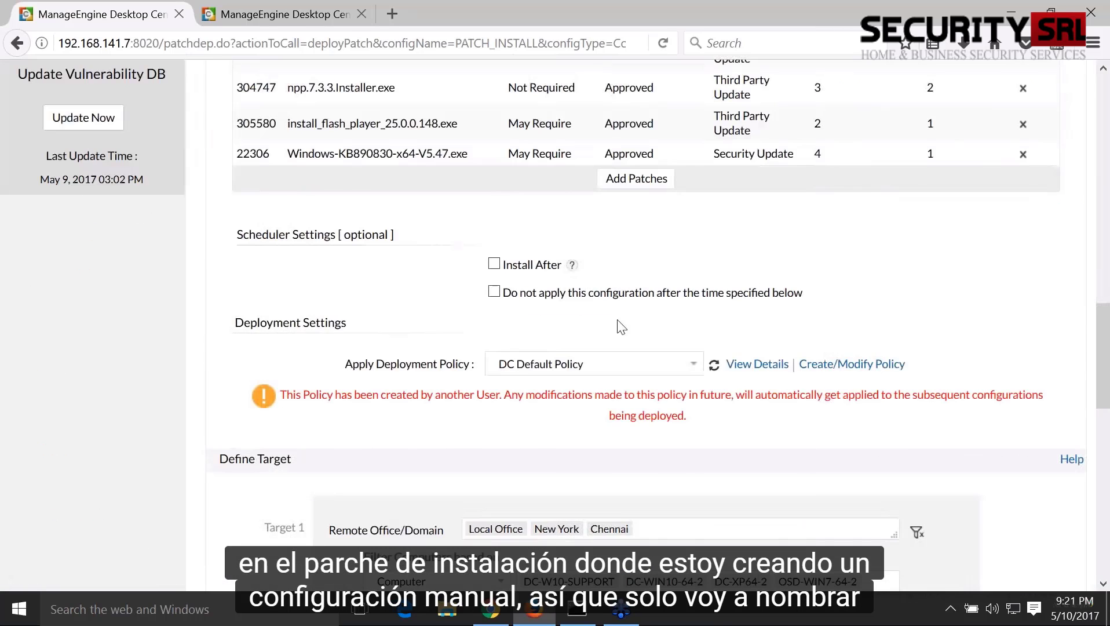
Name the patch installation configuration "Chicago Deployment Site".
type("Chi")
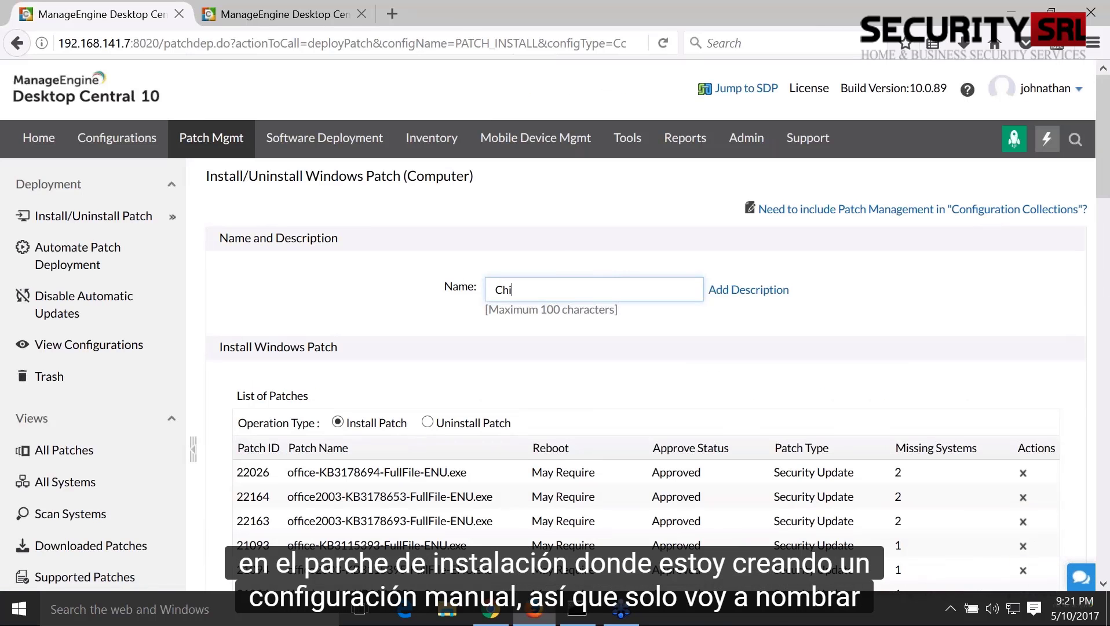
type("cago Deployment")
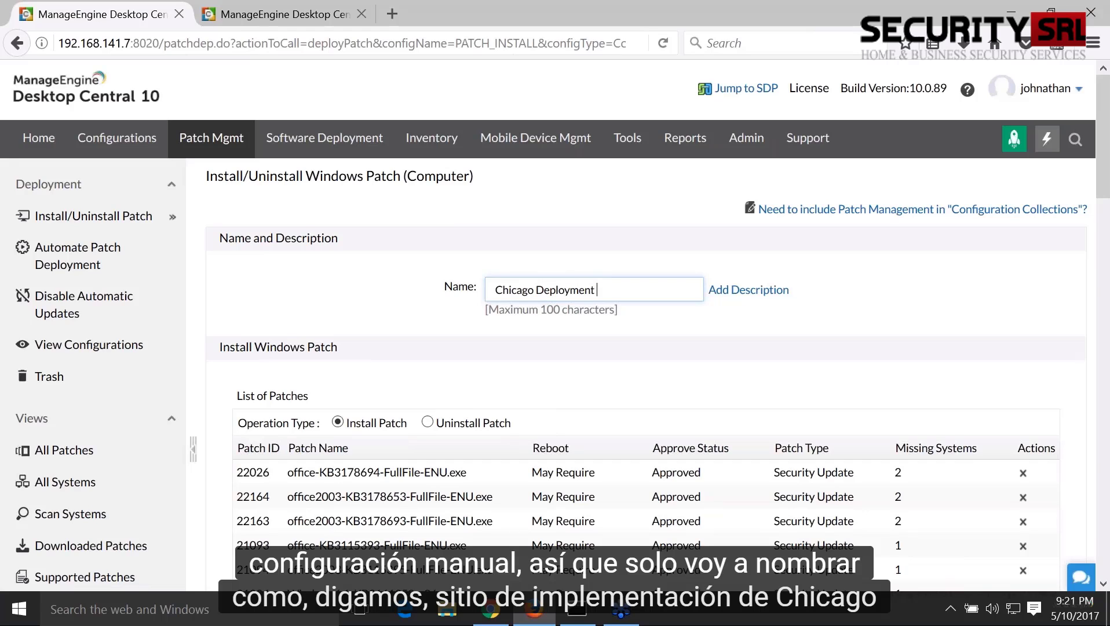
type(" sit")
key("BackSpace")
key("BackSpace")
key("BackSpace")
type("i")
key("BackSpace")
type("Site")
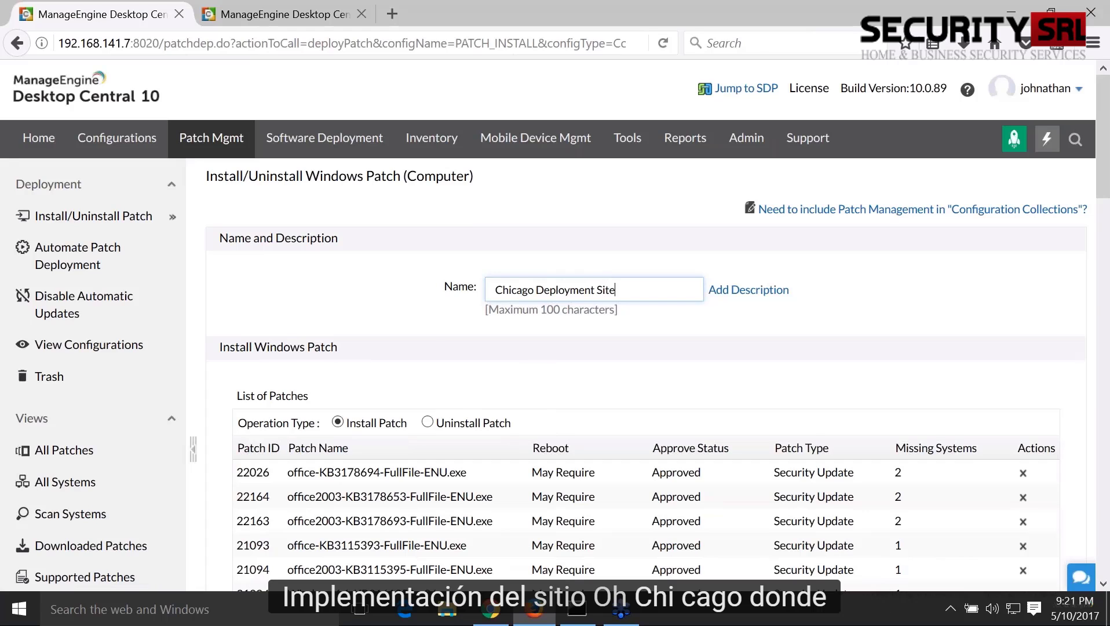
left_click(477, 360)
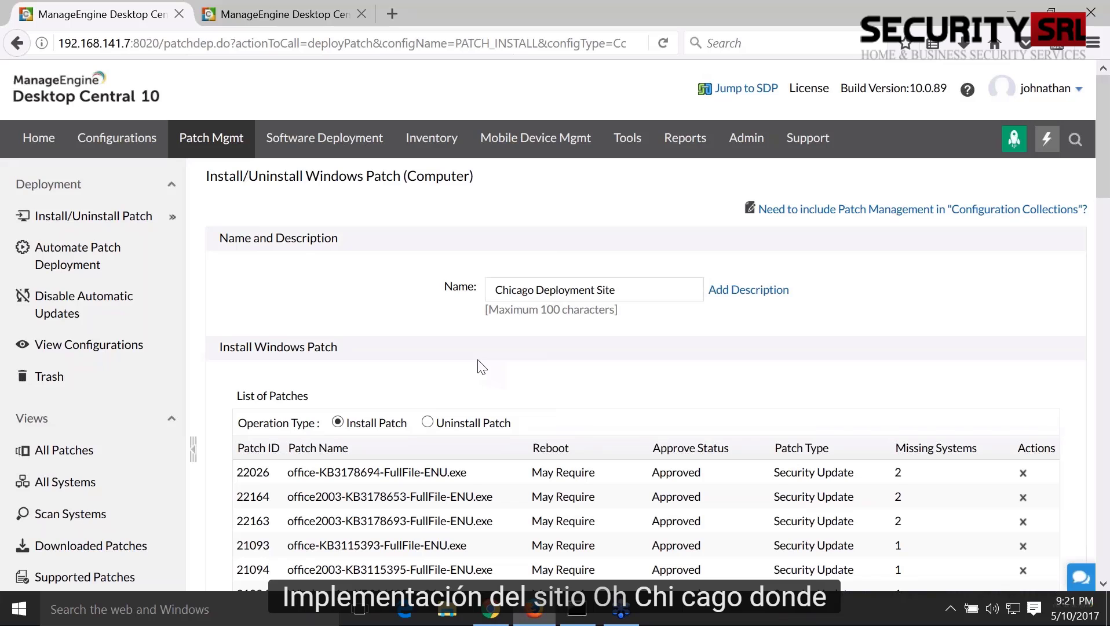
Enable Install After in the scheduler settings, with date 2017-05-12 and time 22:00.
scroll(477, 360, "down", 1)
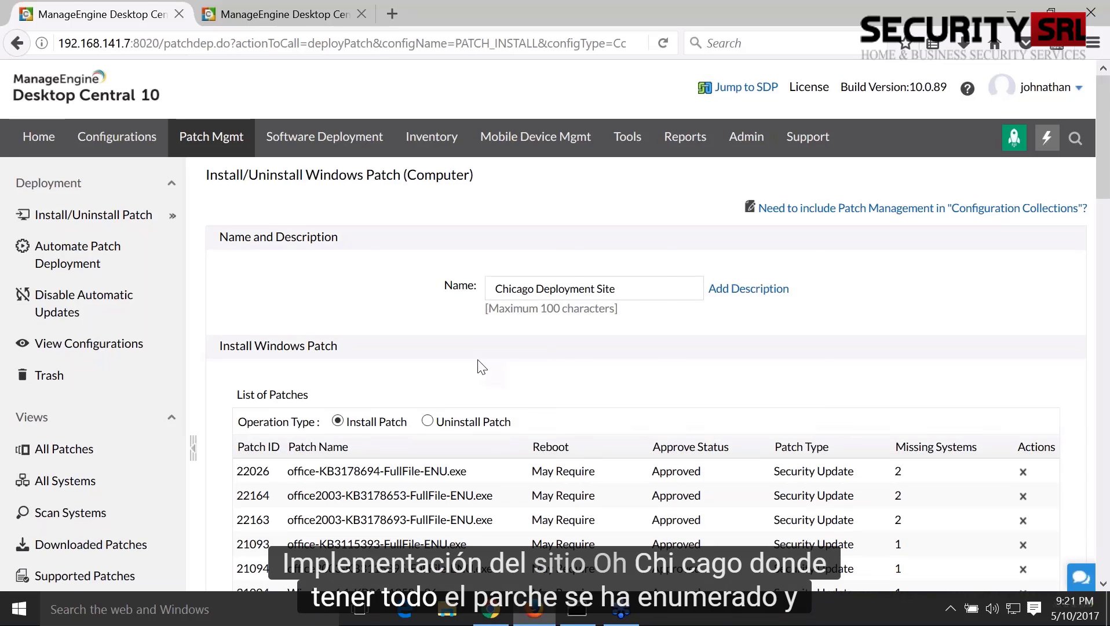
scroll(482, 367, "down", 5)
scroll(480, 356, "down", 8)
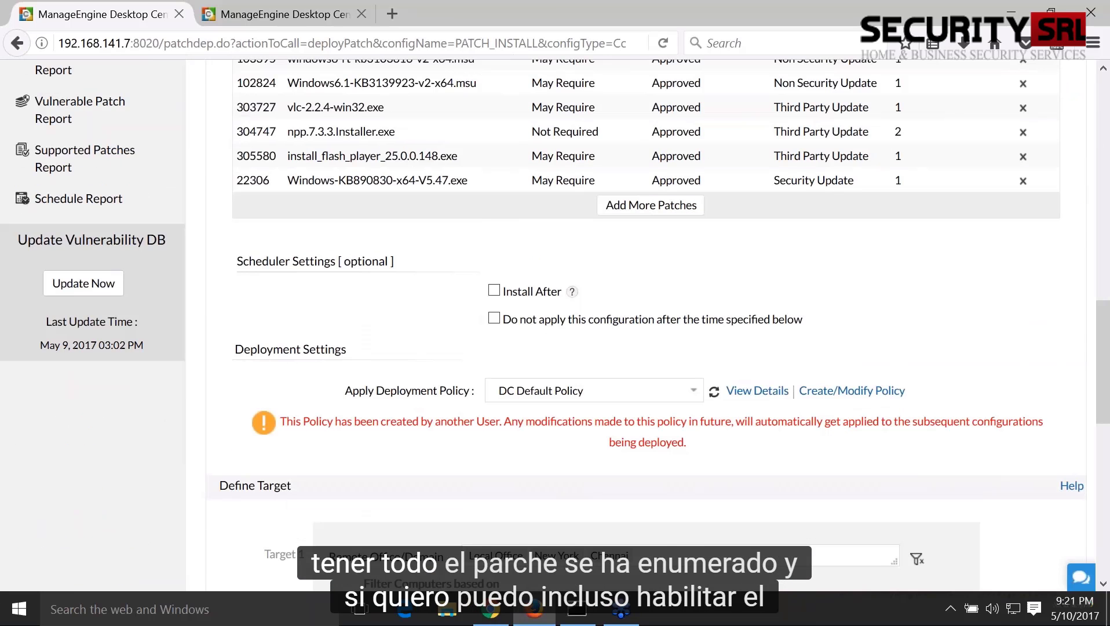
scroll(413, 246, "down", 2)
left_click(494, 193)
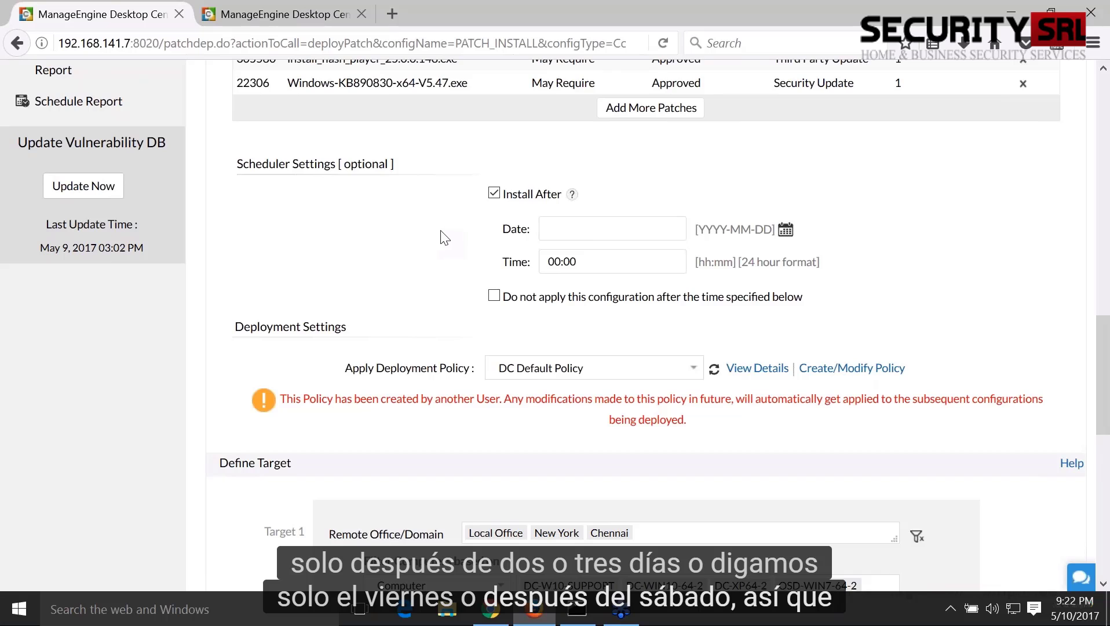
left_click(785, 230)
left_click(977, 227)
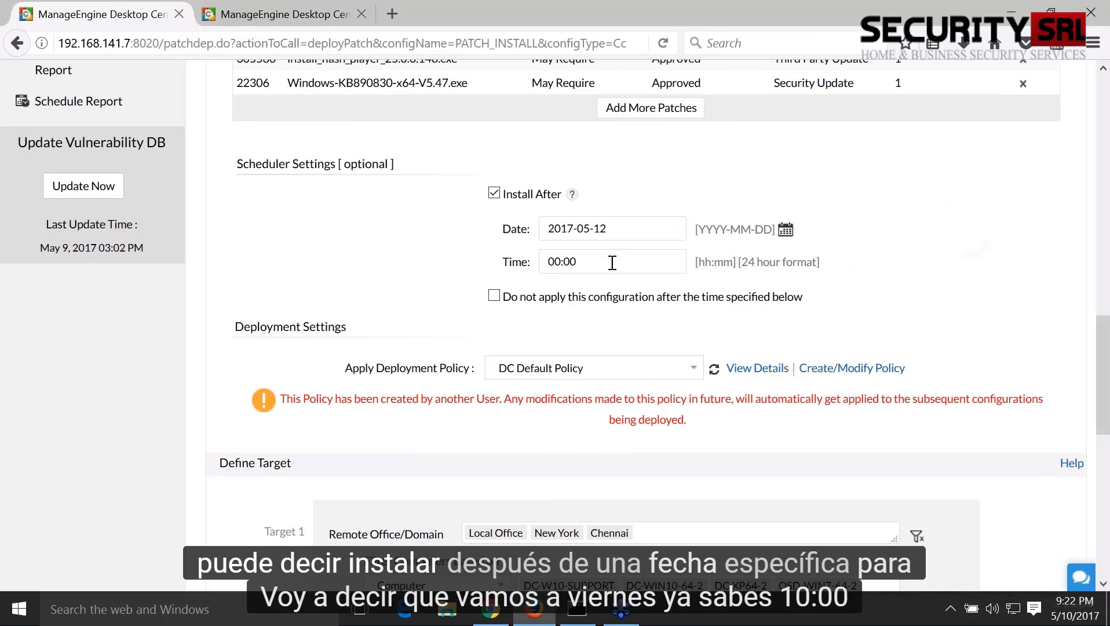
left_click_drag(612, 262, 547, 264)
type("1")
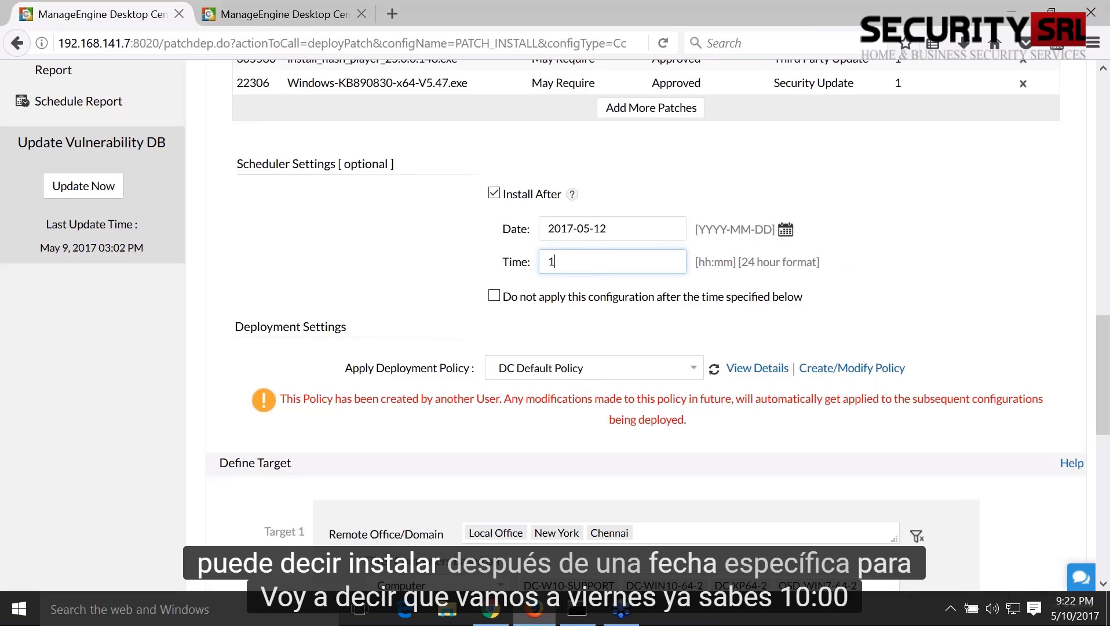
key("BackSpace")
type("22")
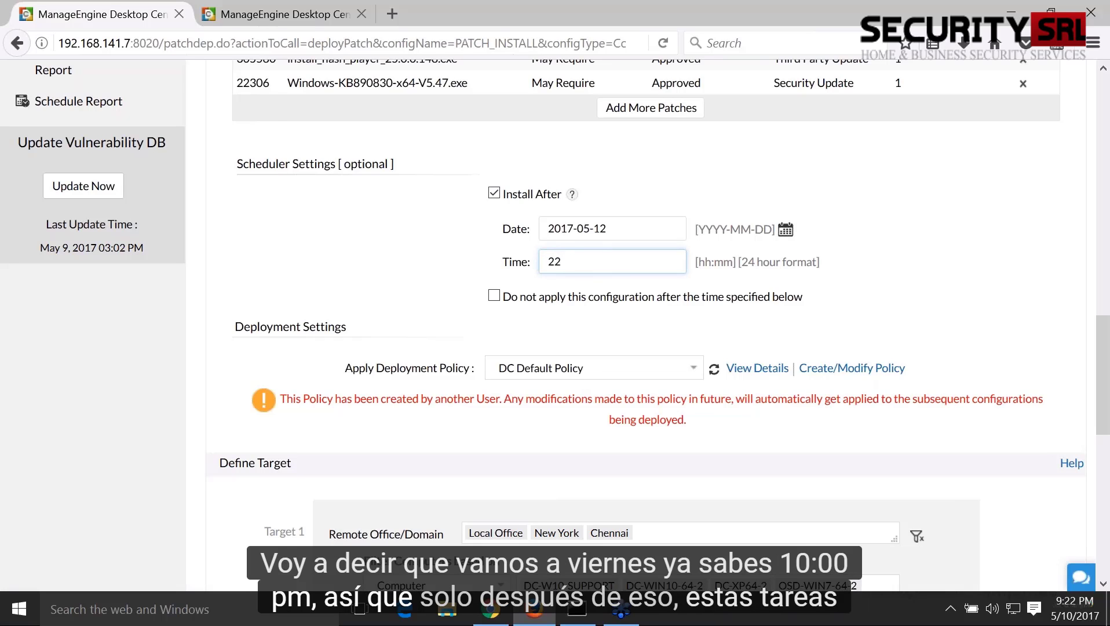
type(":00")
left_click(404, 274)
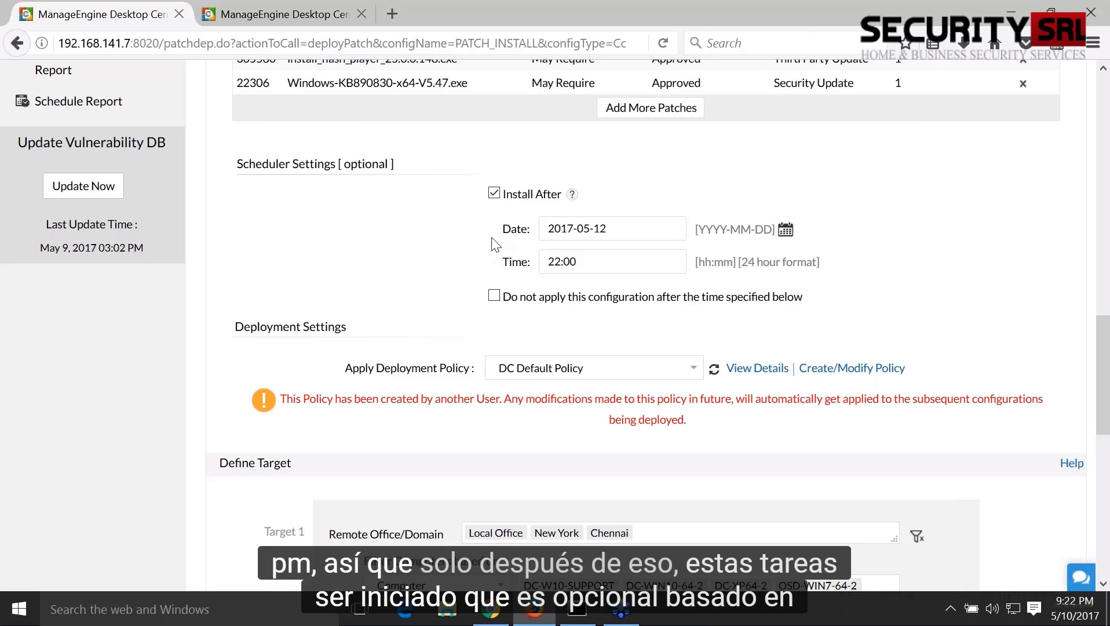
Show the configuration's expiry date and time options, and turn off both the expiry and Install After settings.
left_click(493, 297)
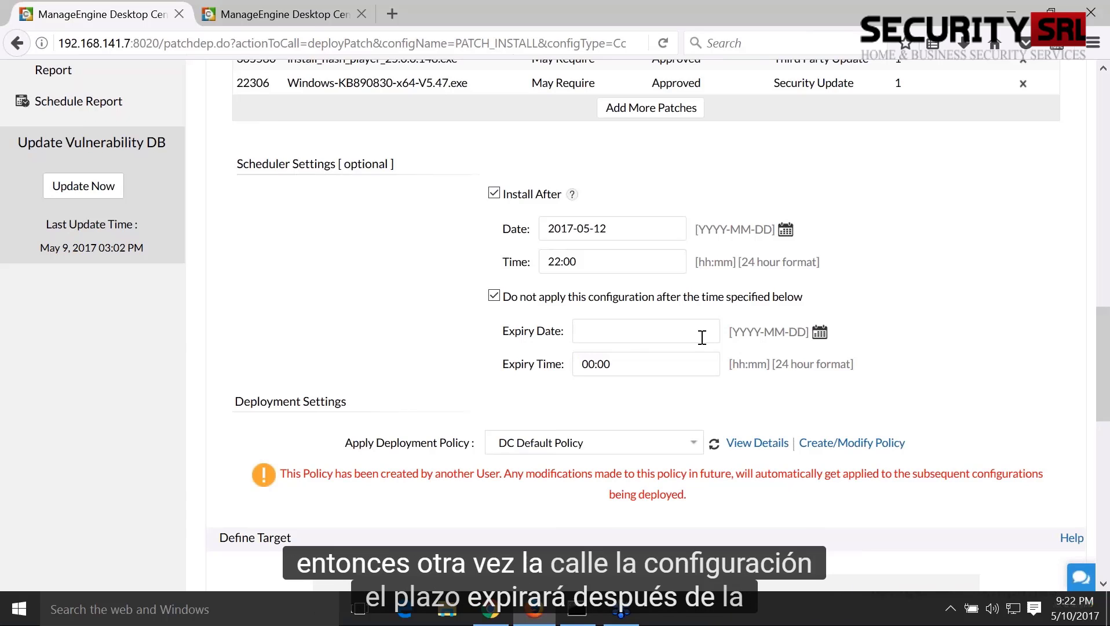
left_click(493, 296)
left_click(493, 193)
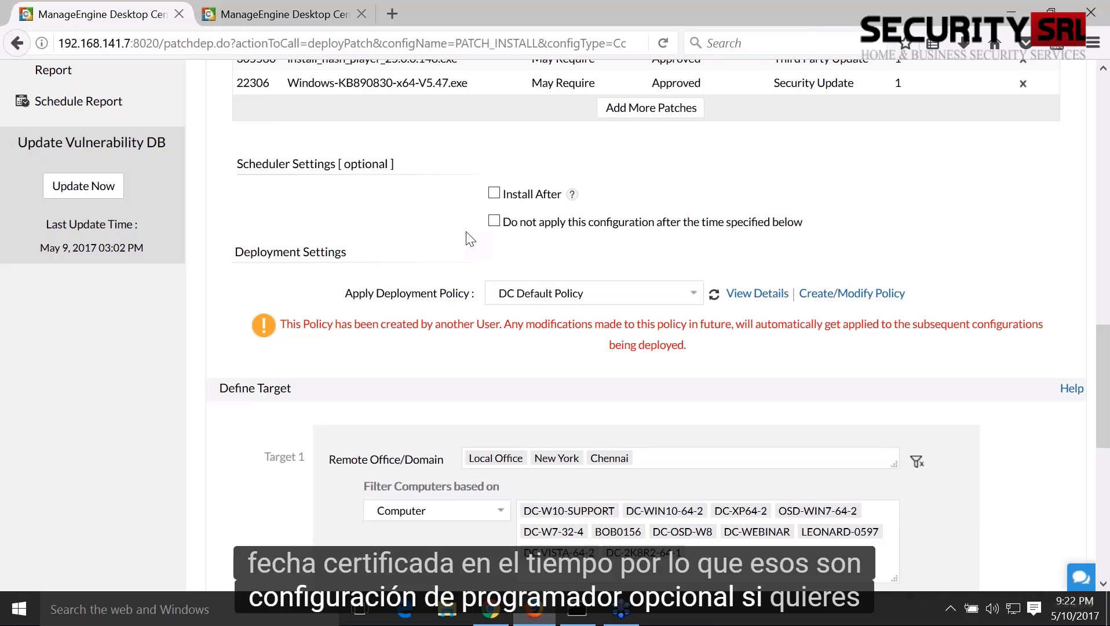
Examine the deployment policies available for this configuration without changing the selected one.
scroll(470, 244, "down", 3)
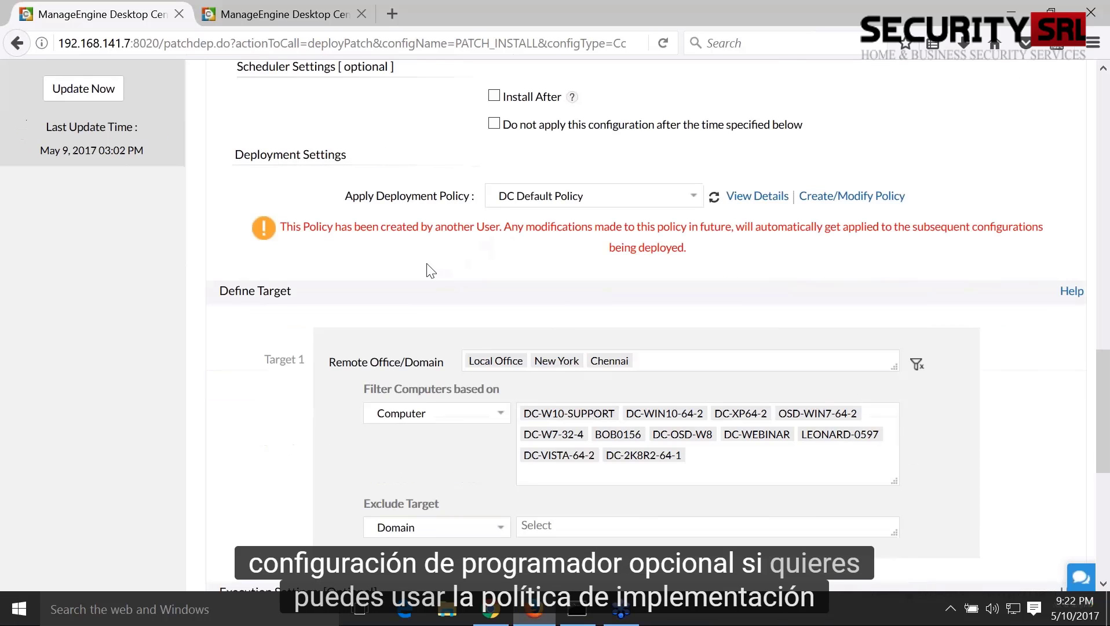
left_click(693, 197)
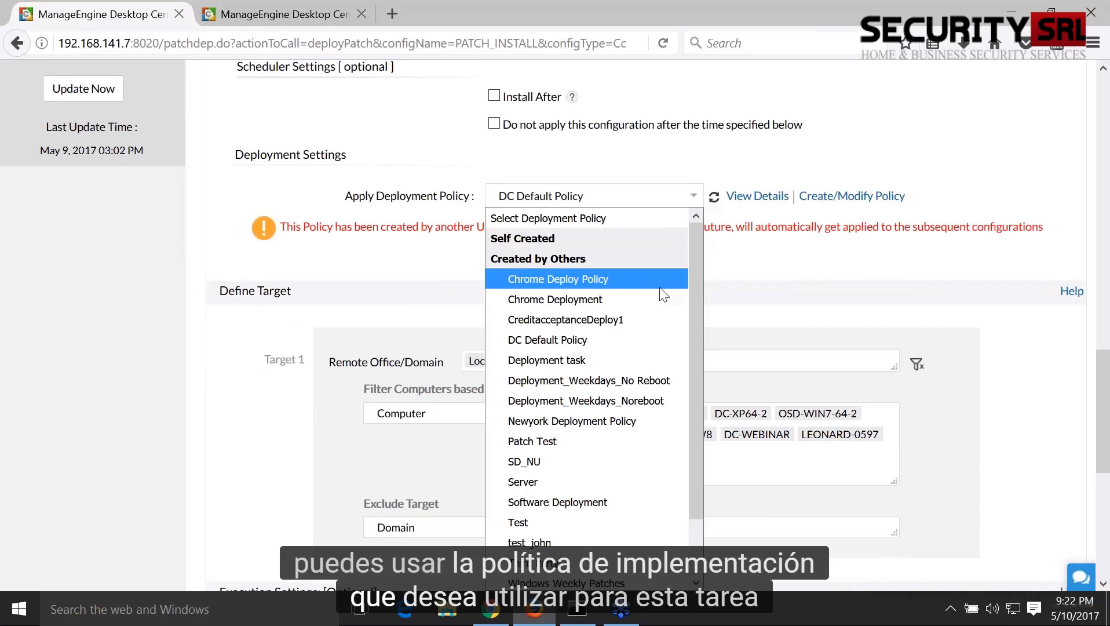
left_click(739, 267)
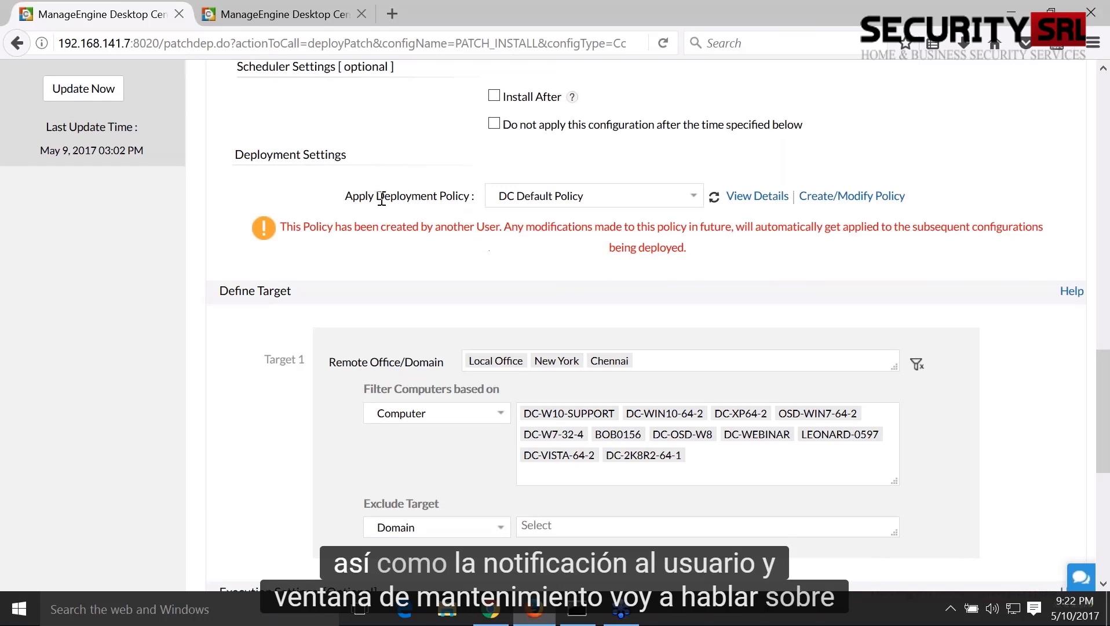
left_click_drag(382, 199, 460, 197)
left_click(459, 273)
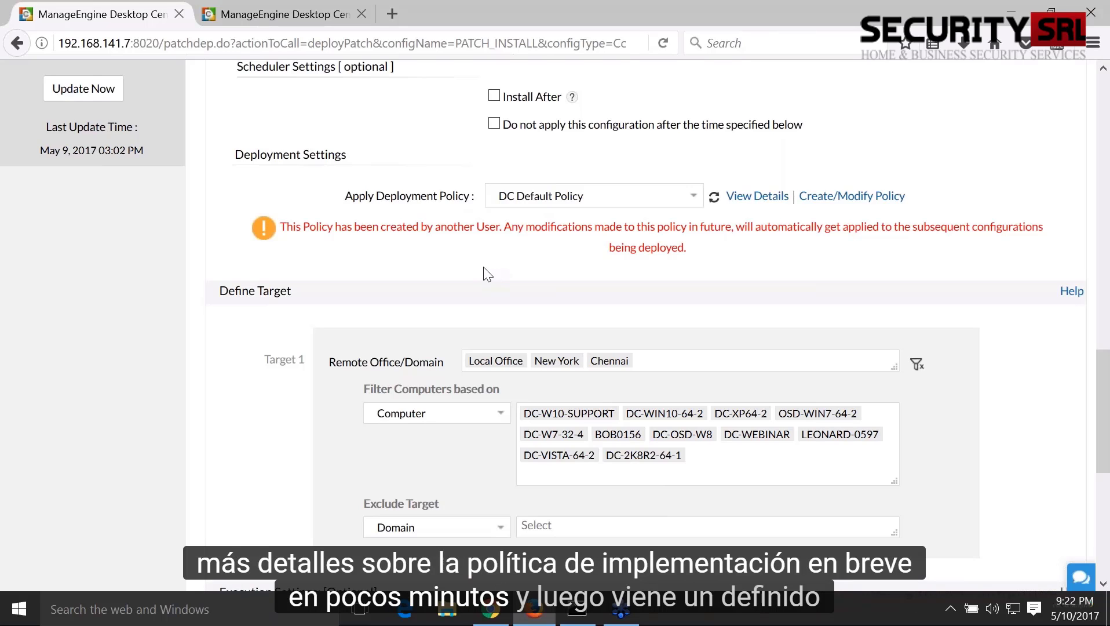
Clear the preset remote offices Local Office, New York and Chennai from Target 1, confirming the removal of the complete target.
scroll(487, 274, "down", 1)
scroll(487, 274, "down", 3)
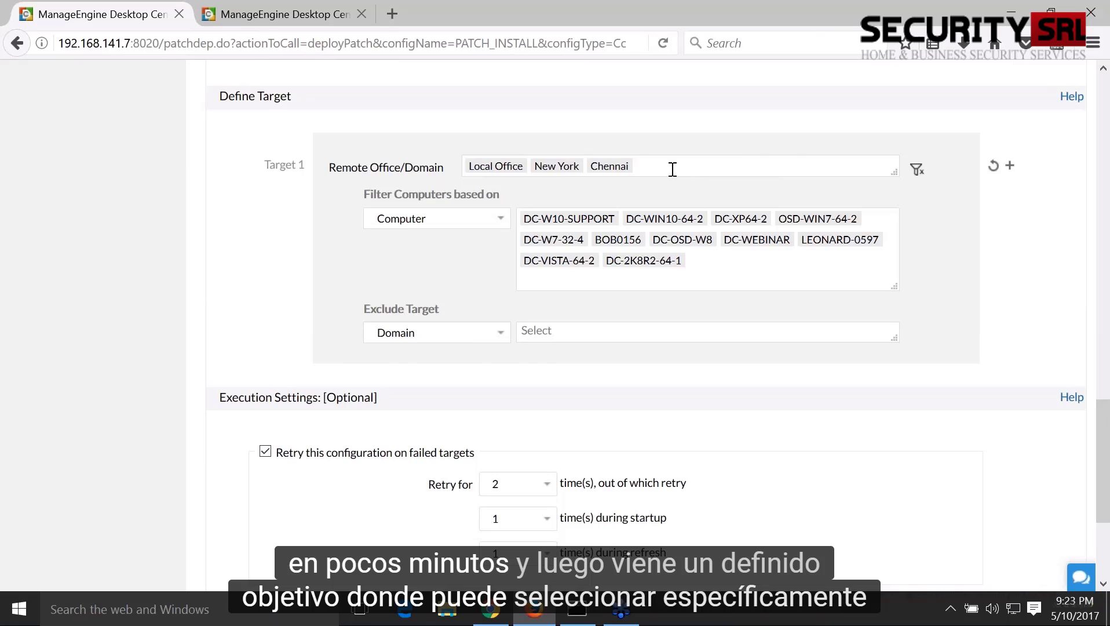
scroll(673, 170, "up", 1)
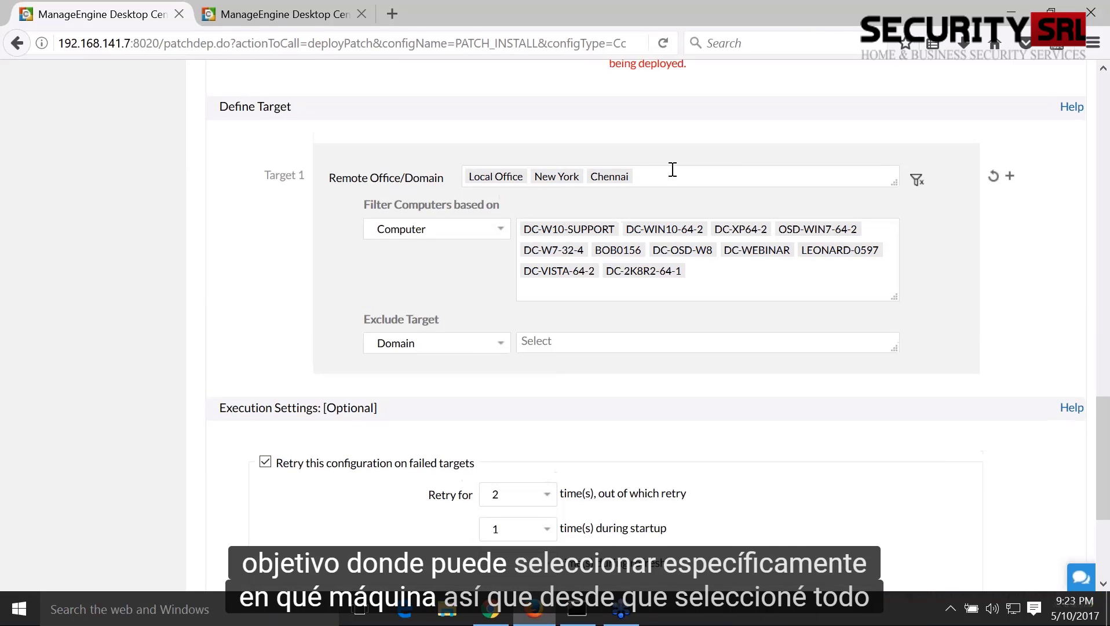
scroll(672, 169, "up", 2)
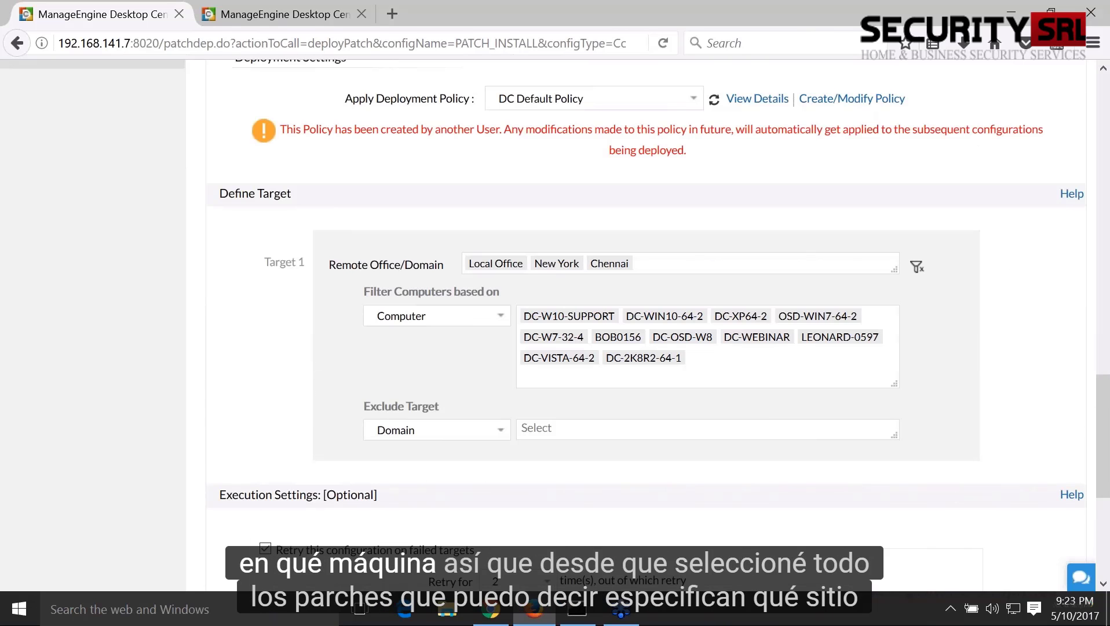
scroll(649, 168, "down", 2)
left_click(650, 167)
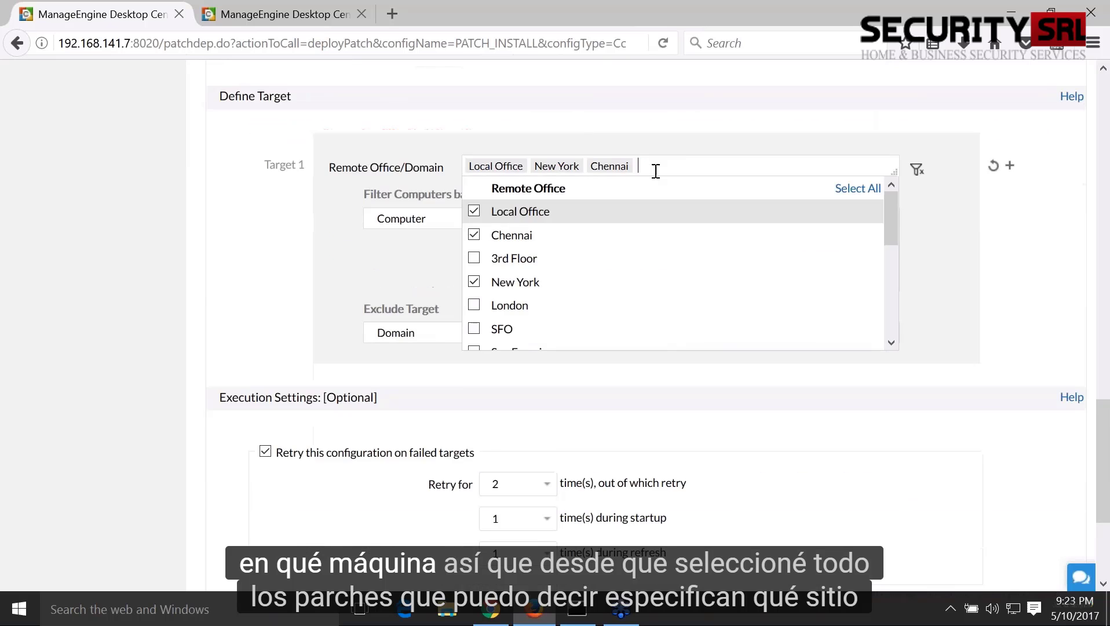
left_click(626, 166)
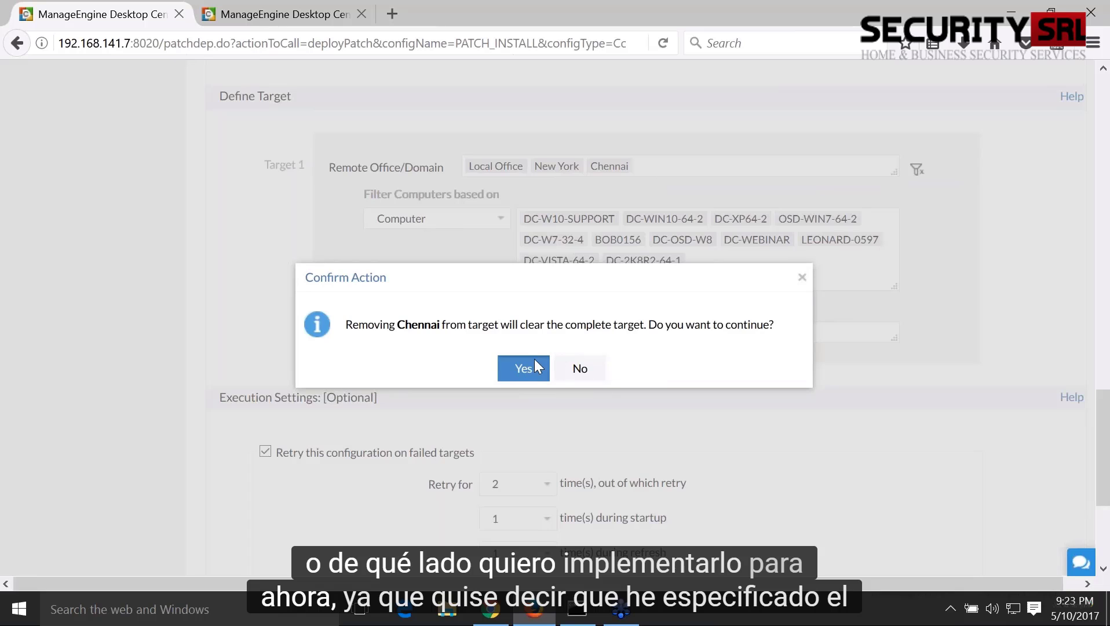
left_click(535, 362)
left_click(579, 167)
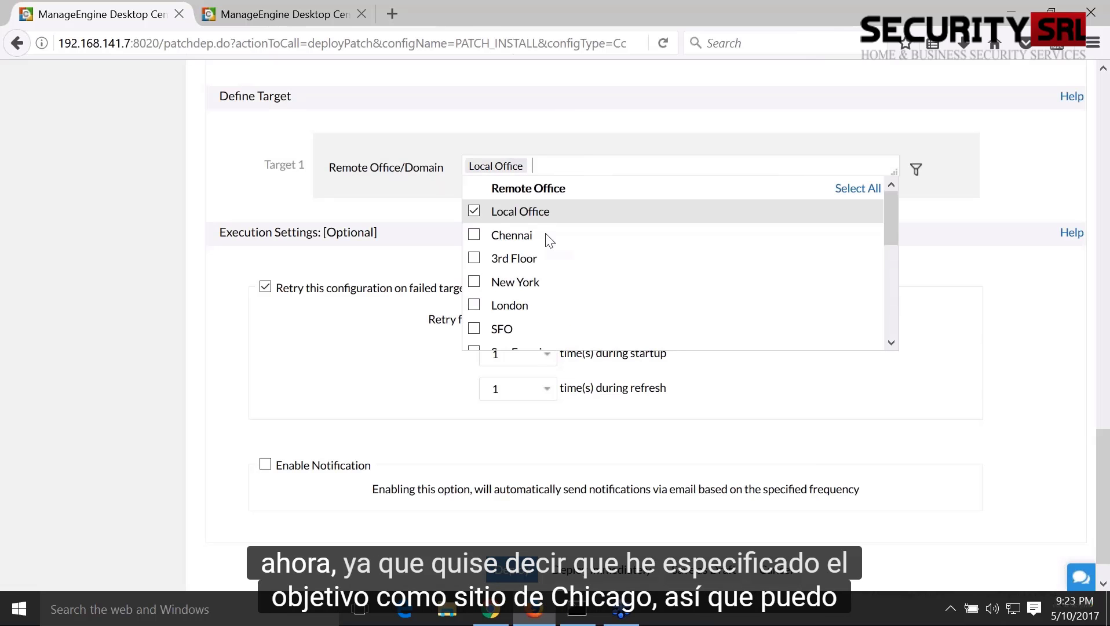
left_click(474, 211)
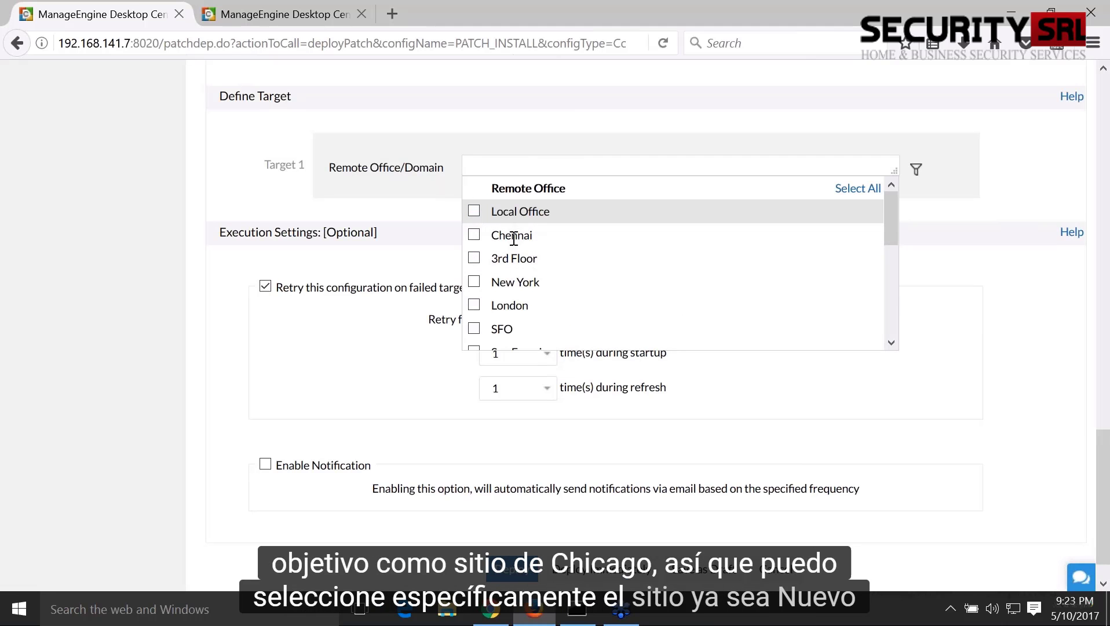
Choose New York and San Francisco as the remote offices for Target 1.
scroll(497, 265, "down", 3)
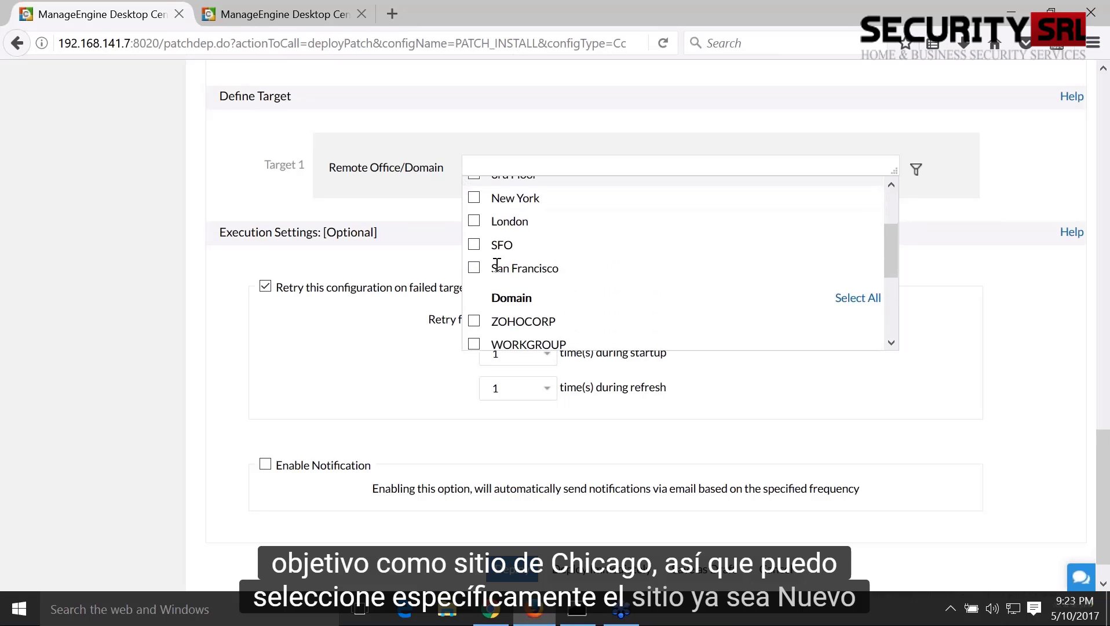
left_click(474, 194)
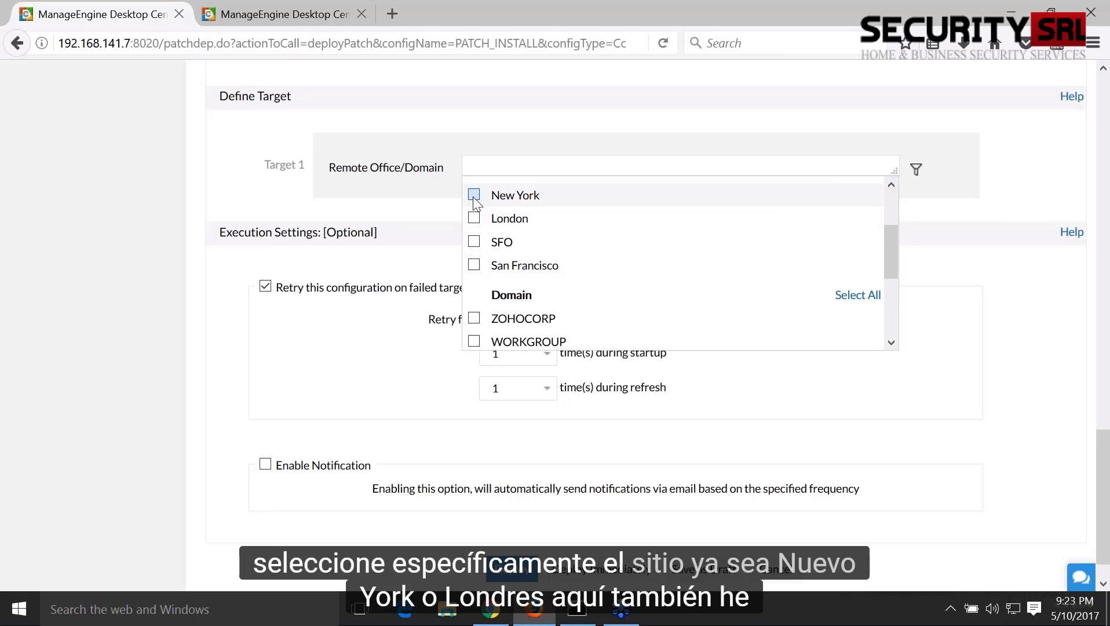
left_click(474, 264)
left_click(399, 230)
Look over the domains available as targets, and remove New York and San Francisco from Target 1.
left_click(714, 166)
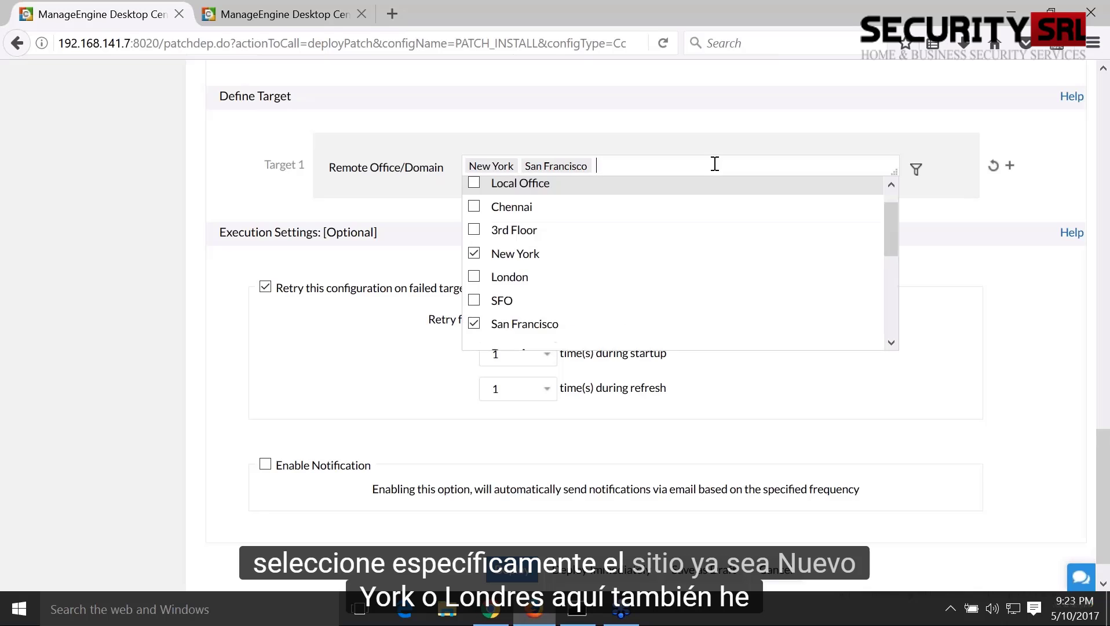
scroll(478, 234, "down", 4)
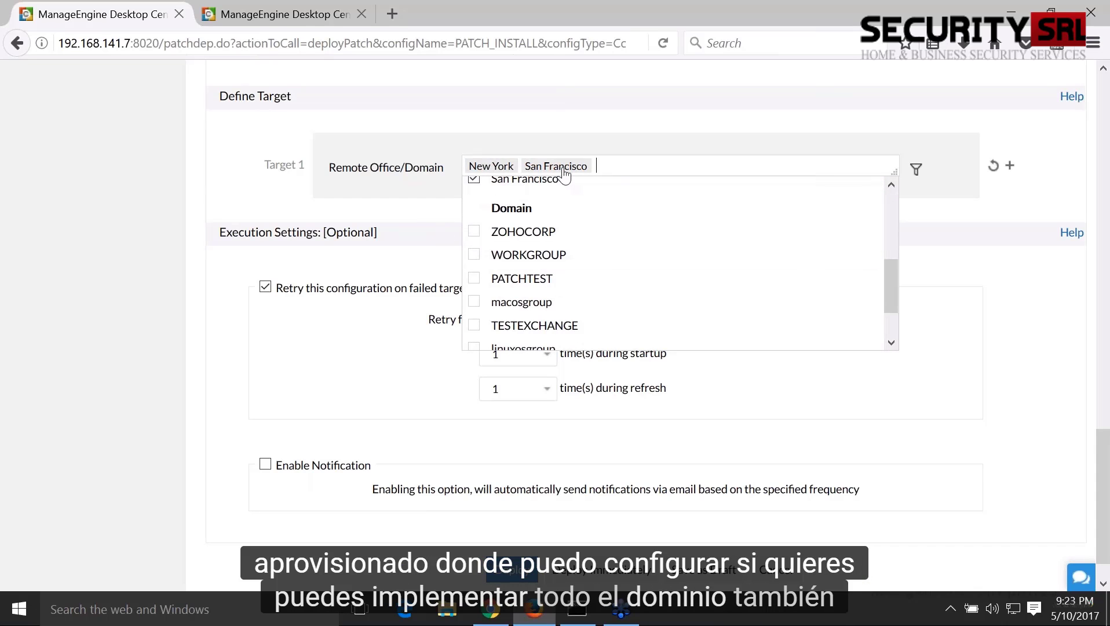
left_click(585, 166)
left_click(517, 167)
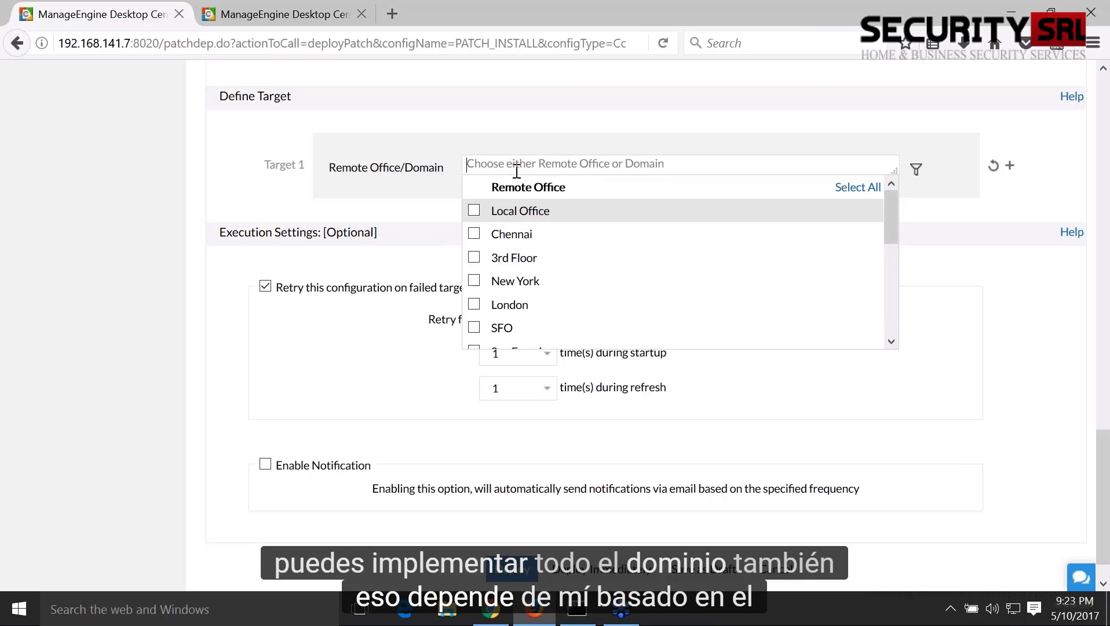
Set Target 1 to the ZOHOCORP domain and review the note about using a domain as the target.
scroll(475, 255, "down", 5)
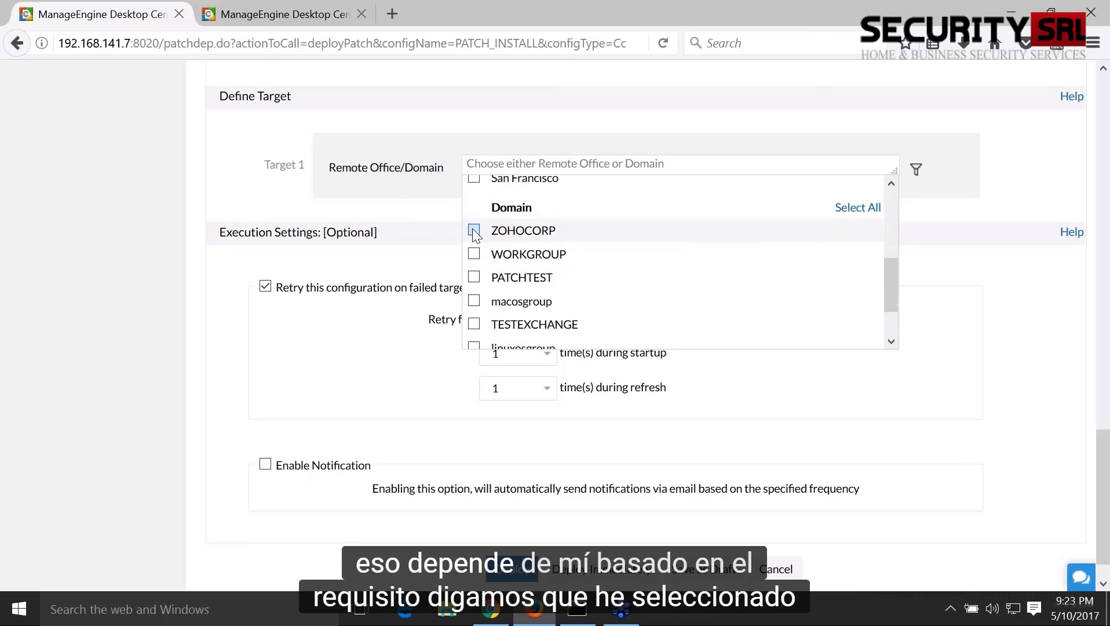
left_click(474, 230)
left_click(400, 210)
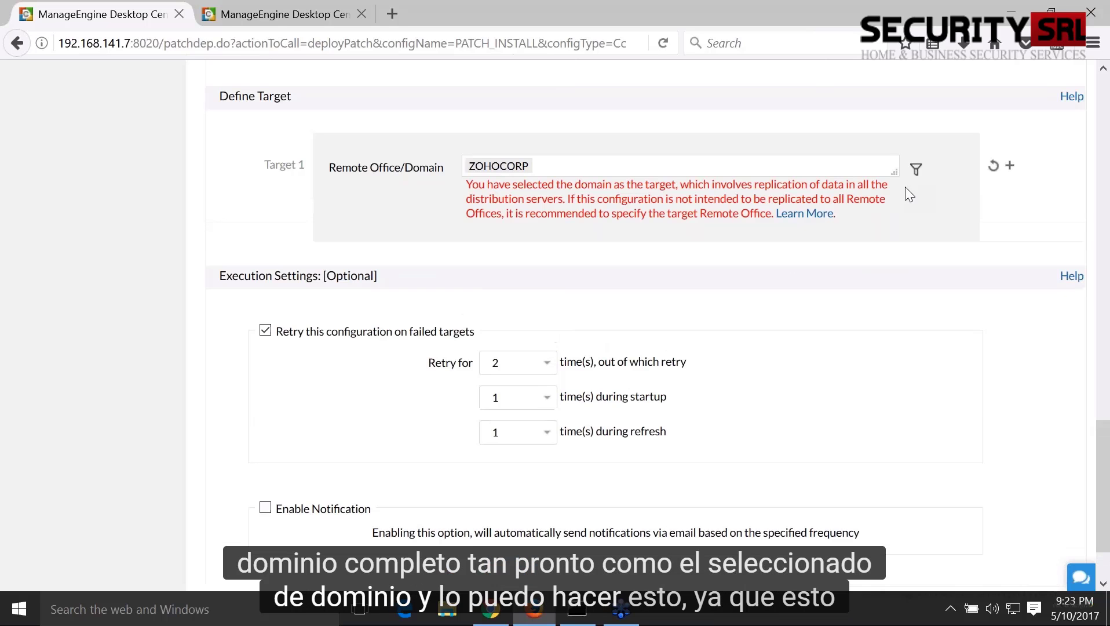
left_click_drag(472, 186, 753, 216)
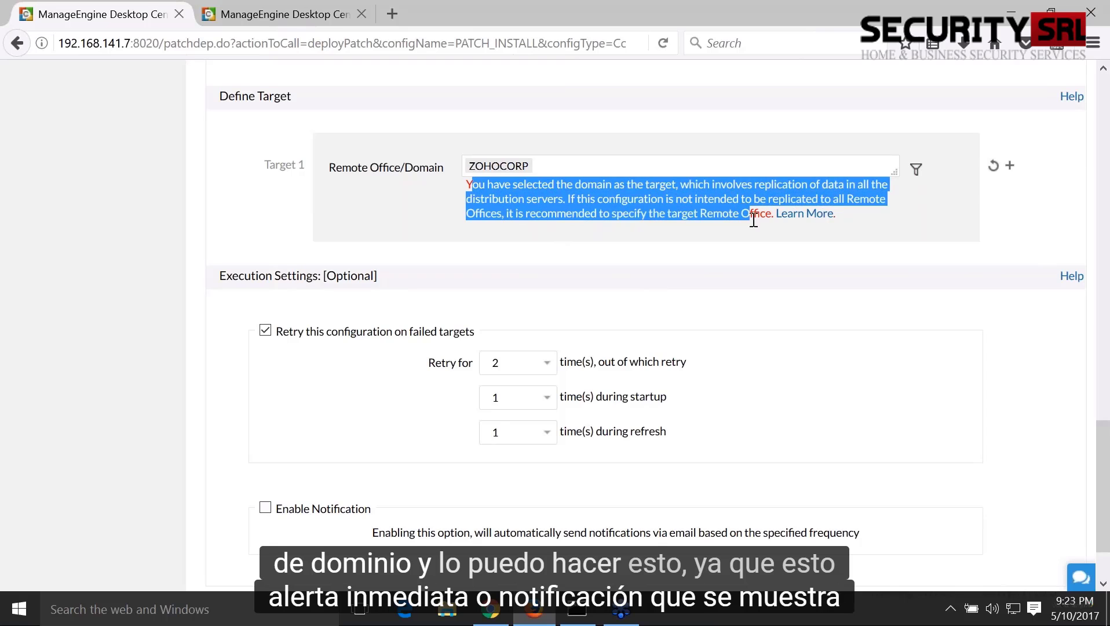
left_click(755, 254)
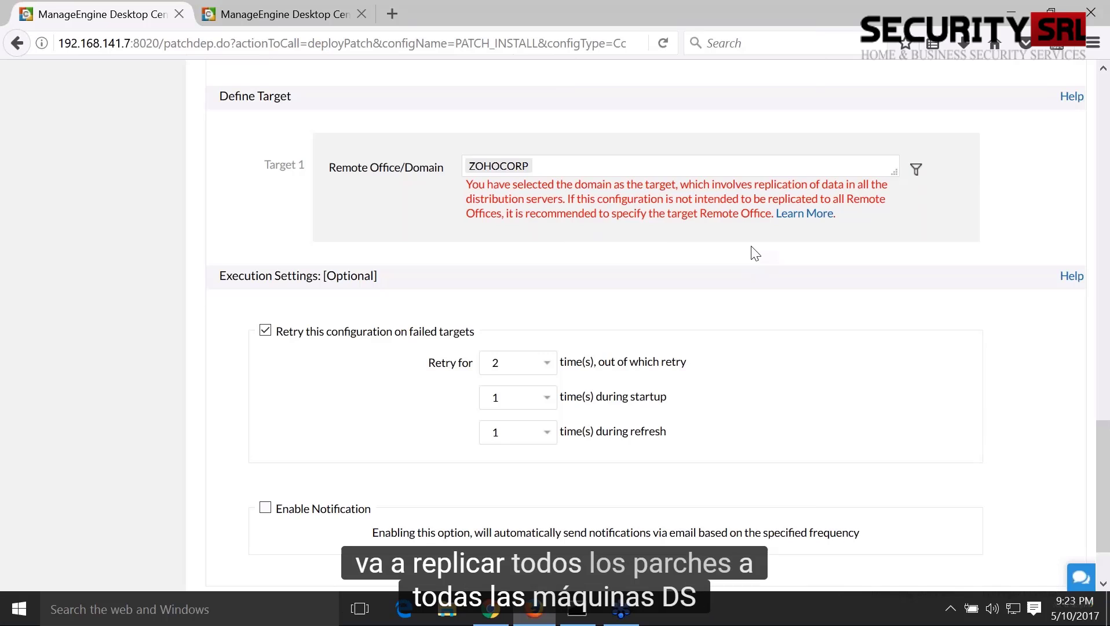
Look at the filter and exclude options for Target 1, and replace the ZOHOCORP domain with the remote offices New York and London.
mouse_move(862, 223)
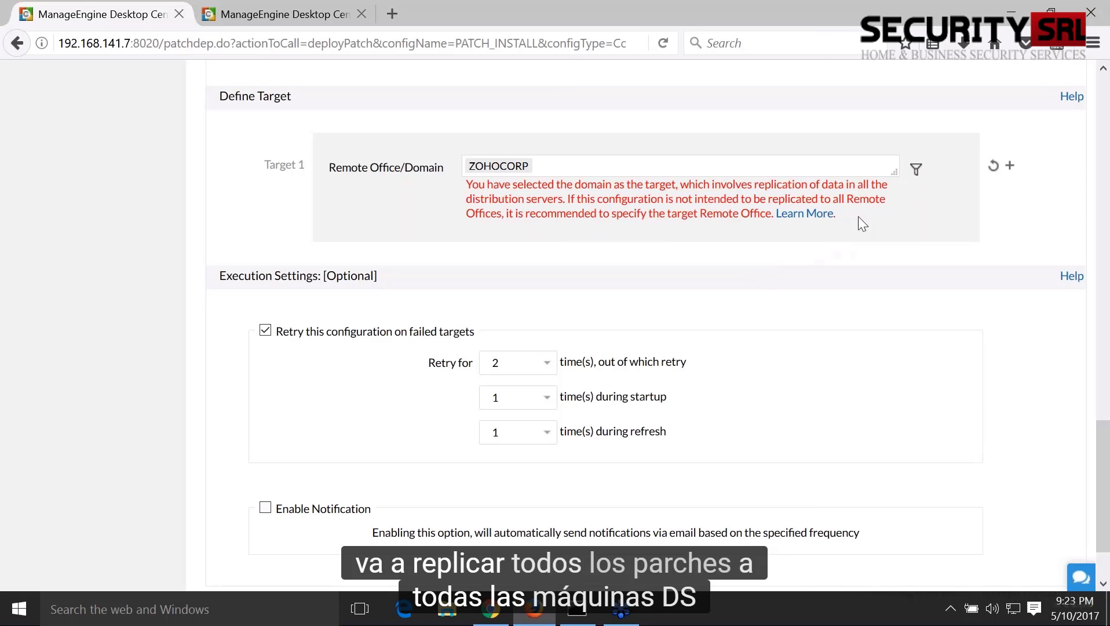
left_click(916, 171)
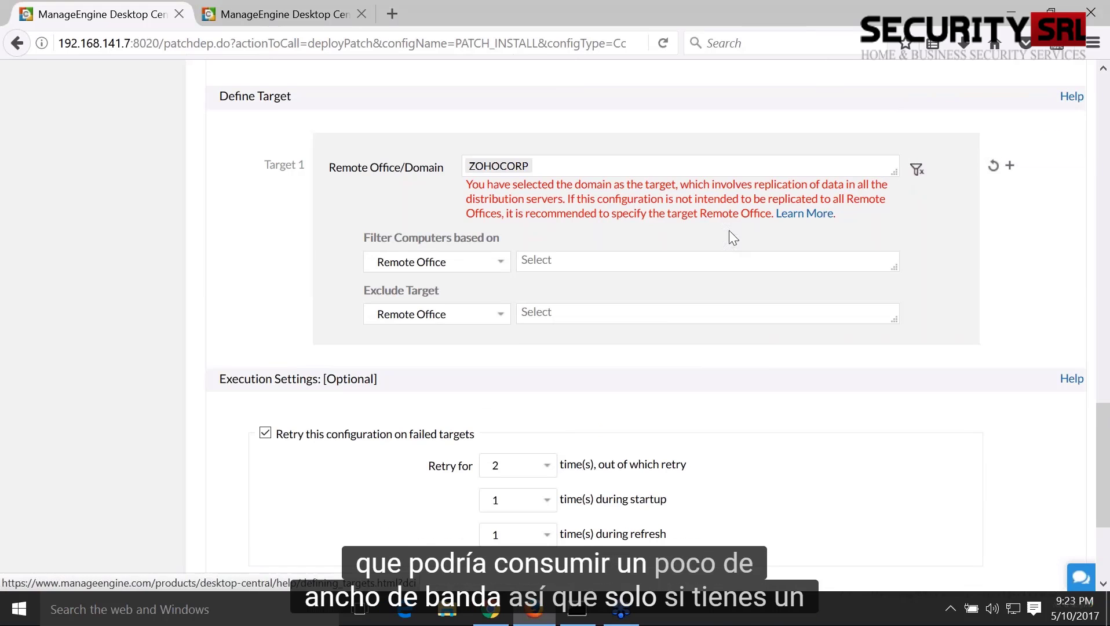
left_click(528, 166)
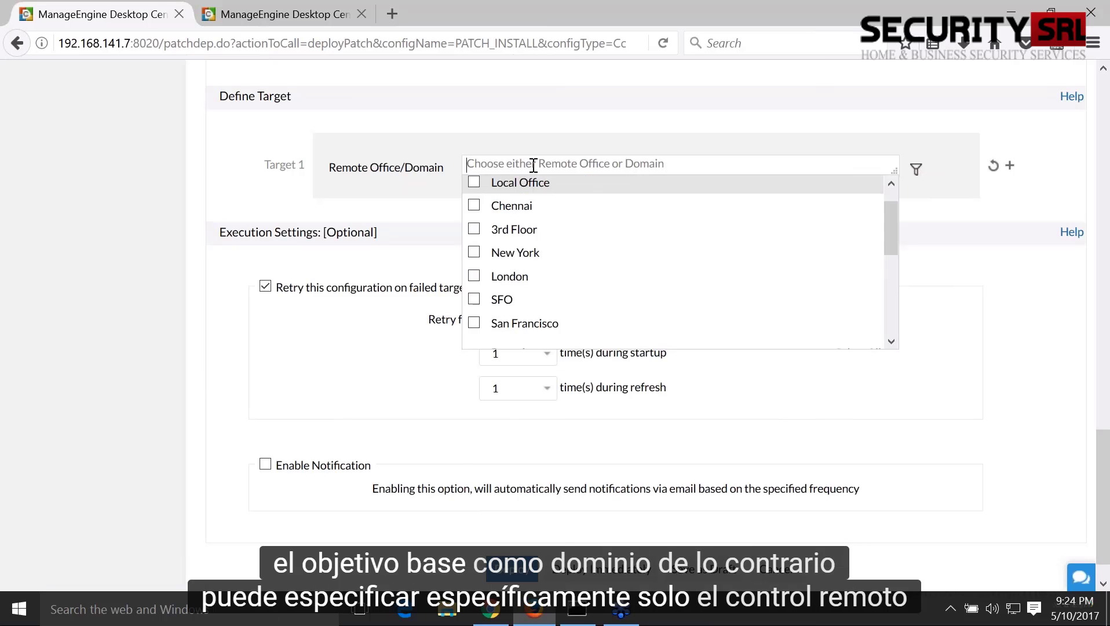
left_click(473, 252)
left_click(473, 275)
left_click(434, 261)
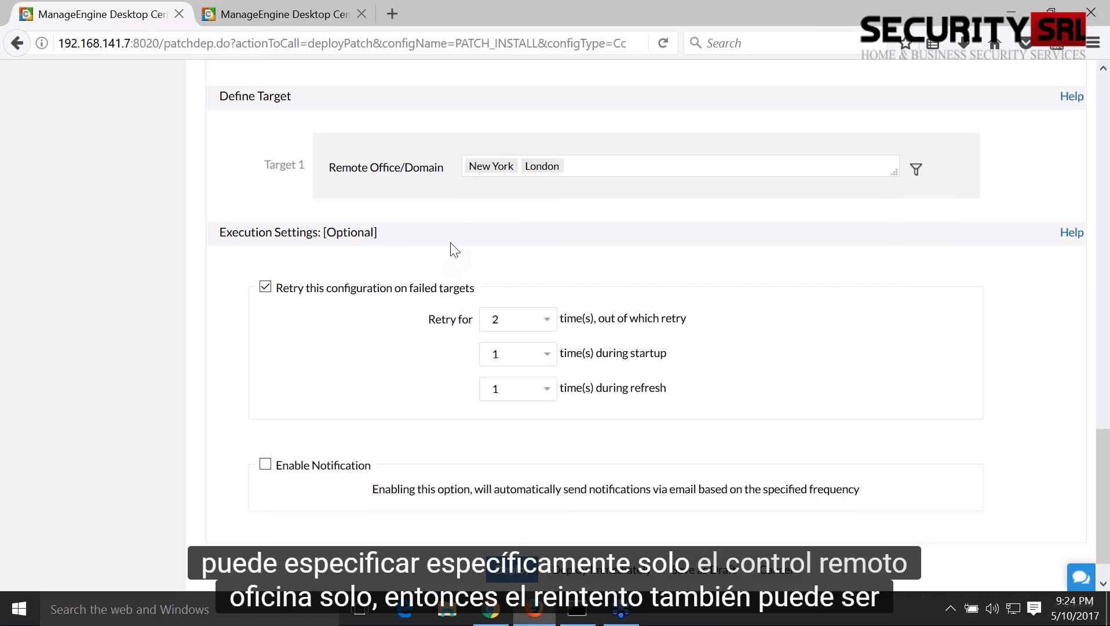
Review the retry settings for failed targets in the optional execution settings.
scroll(454, 251, "down", 1)
left_click_drag(289, 246, 509, 248)
left_click(508, 248)
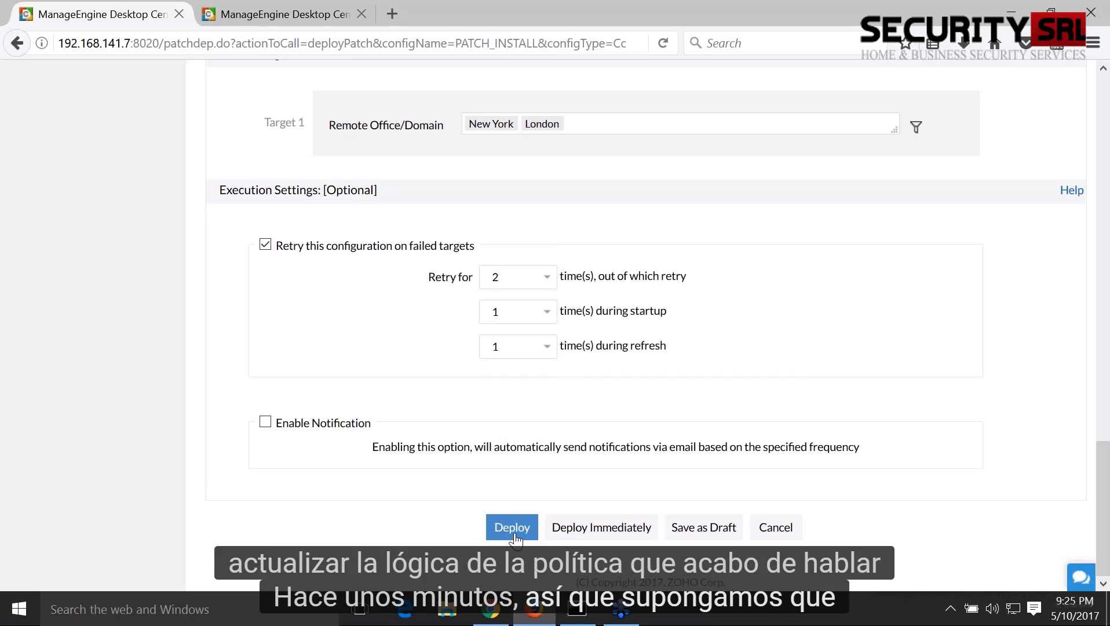
Open the list of patch configurations and view the execution status of Chicago Site Deployment for each computer.
scroll(515, 539, "up", 3)
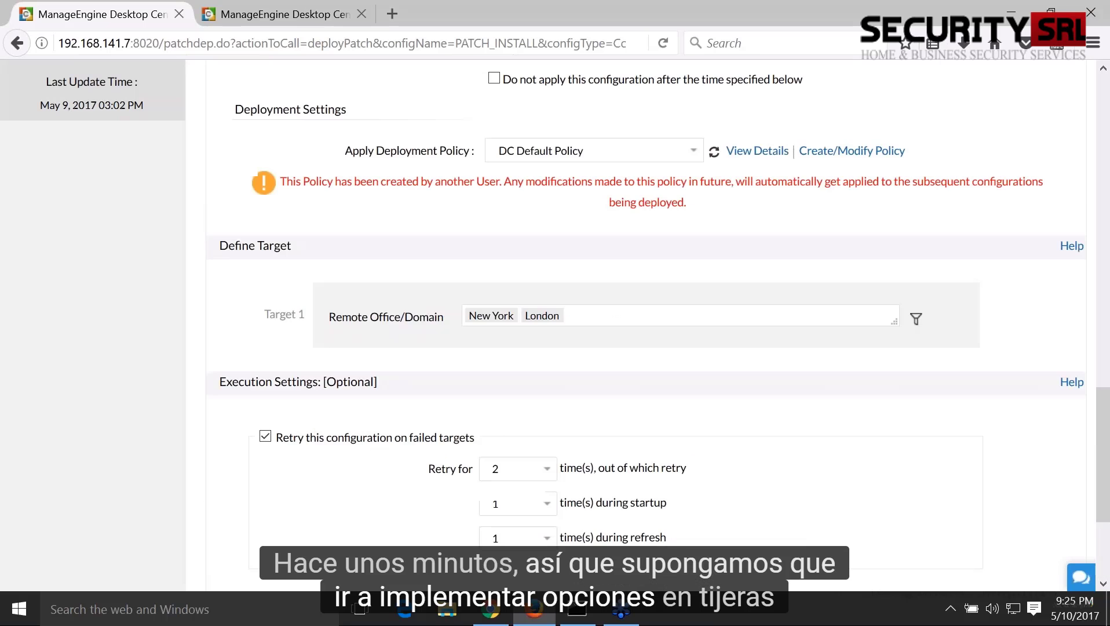
scroll(168, 304, "up", 15)
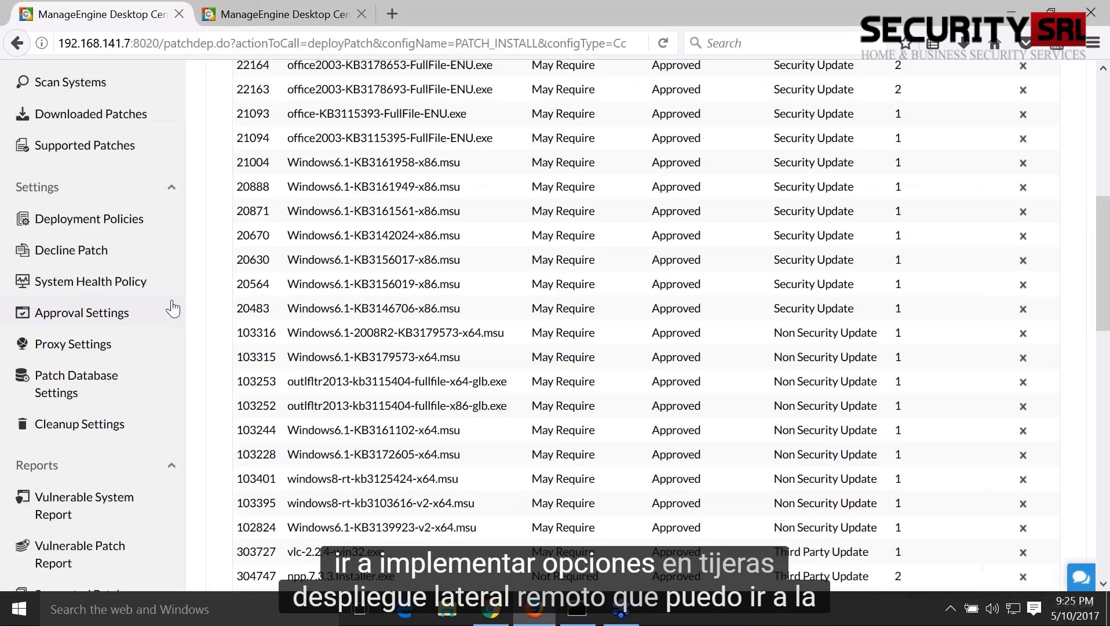
left_click(131, 209)
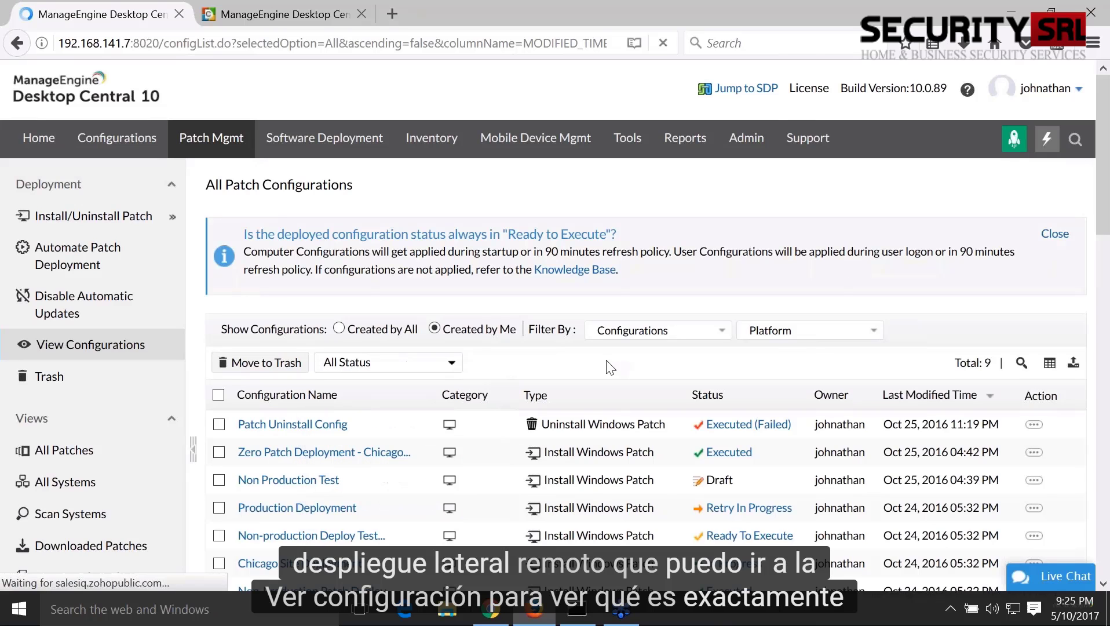
scroll(609, 366, "down", 3)
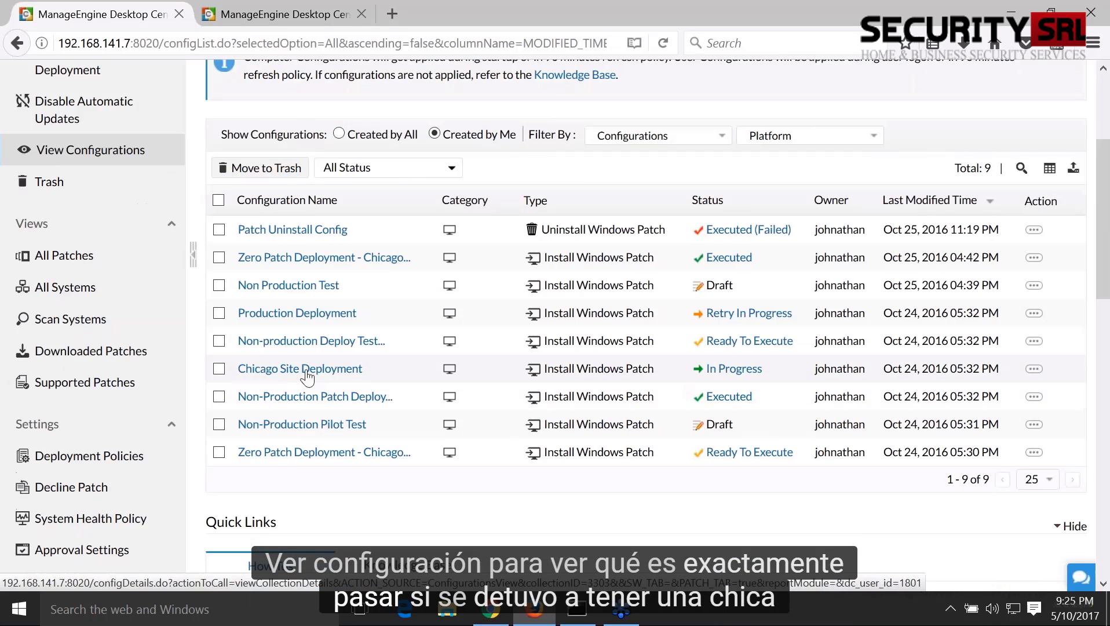
left_click(724, 373)
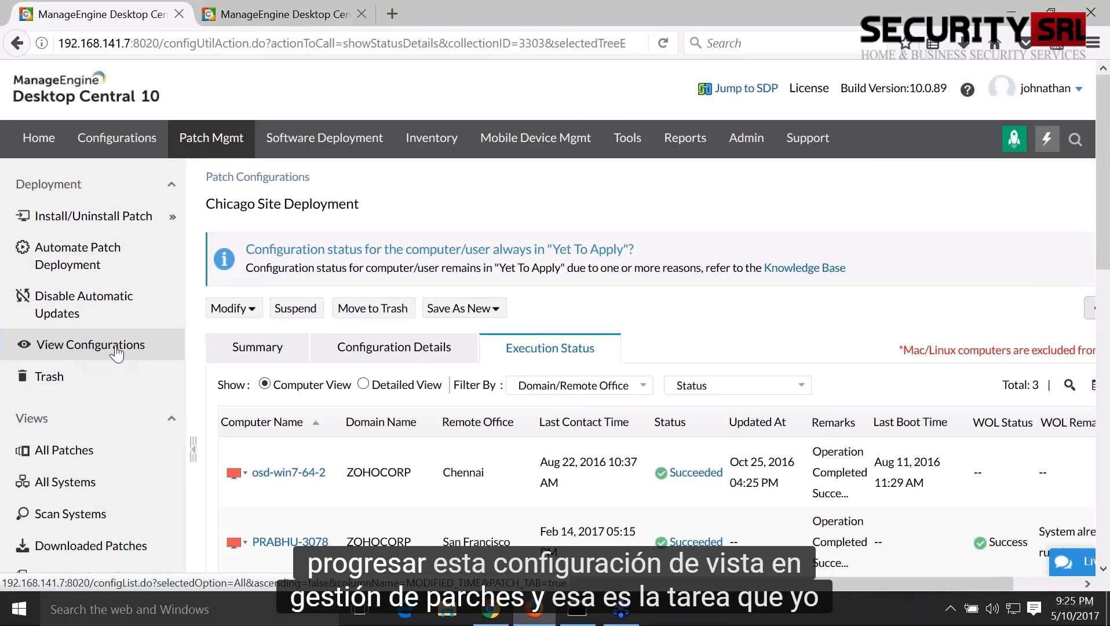
scroll(204, 363, "down", 3)
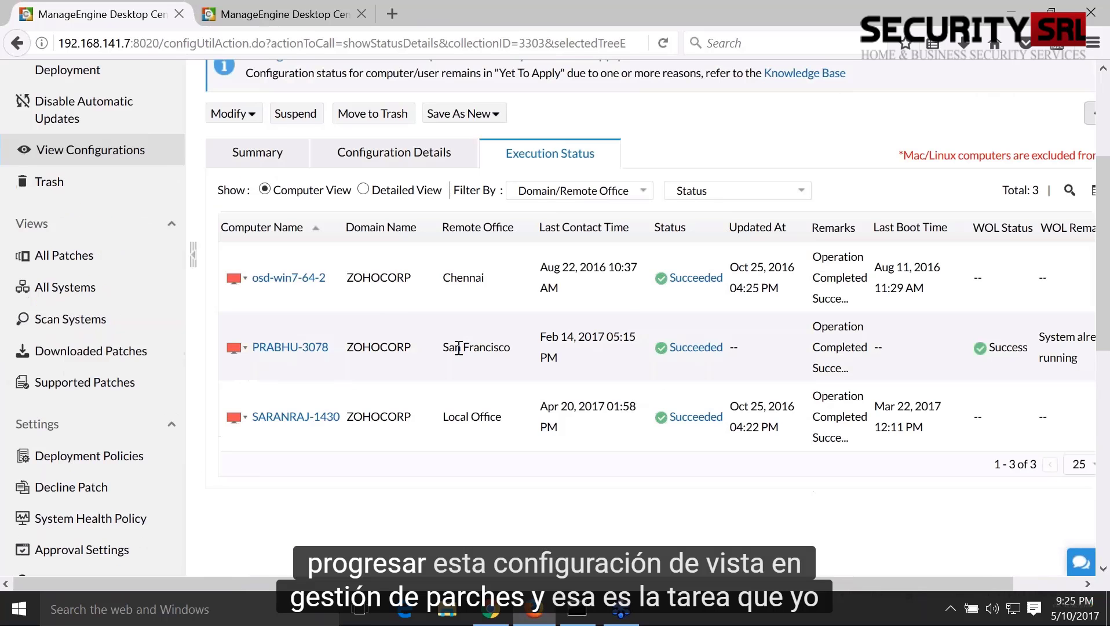
Examine the summary of Chicago Site Deployment and compare it with the execution status at machine level.
left_click(289, 160)
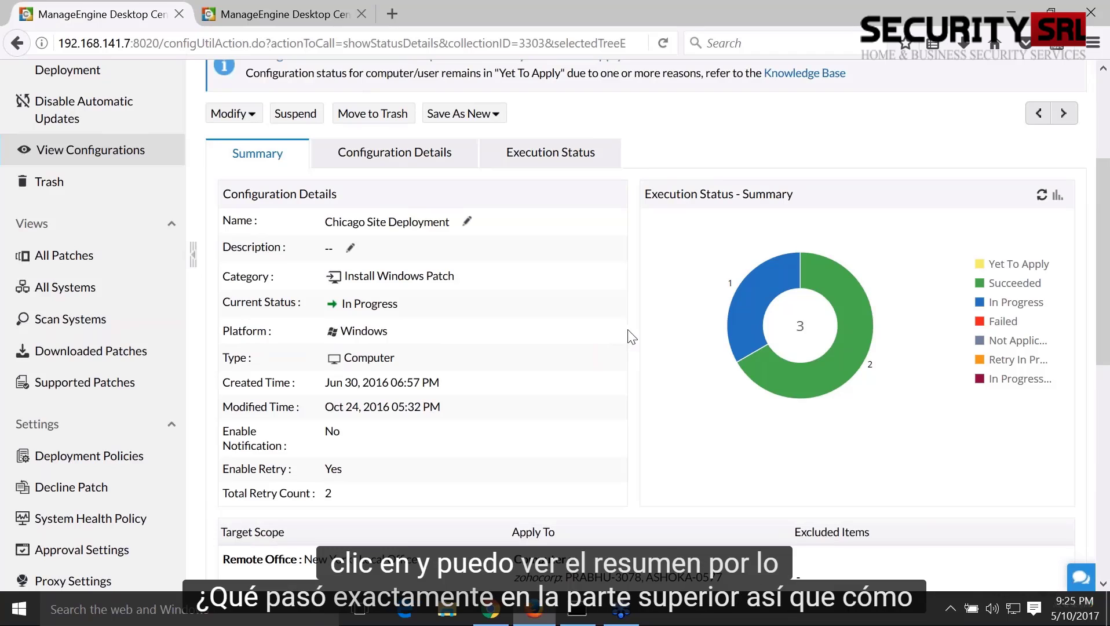
mouse_move(843, 364)
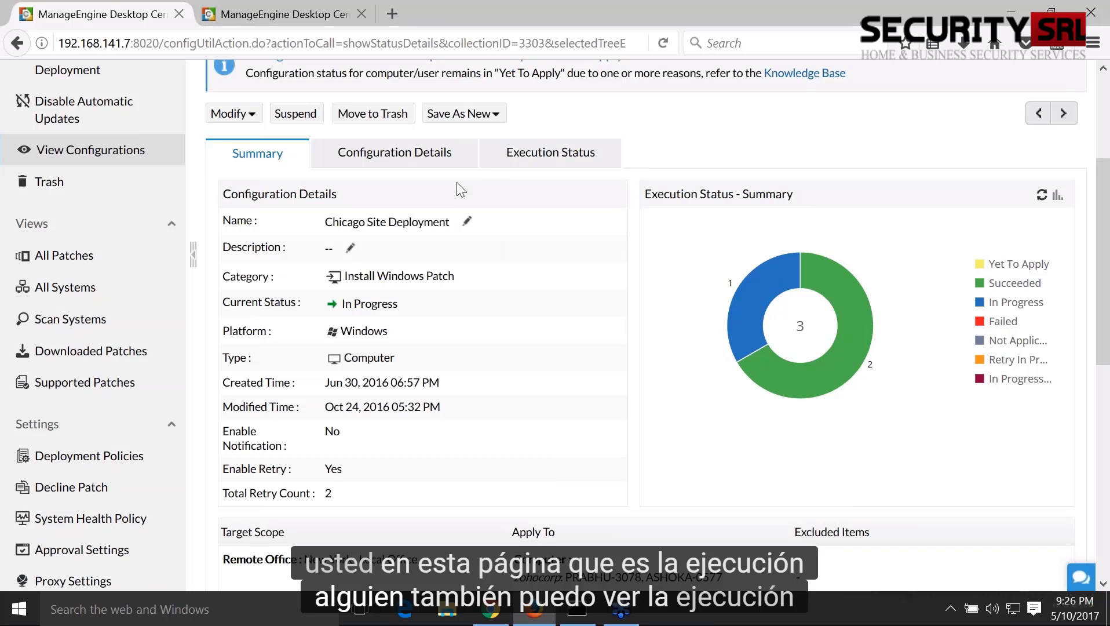
left_click(503, 154)
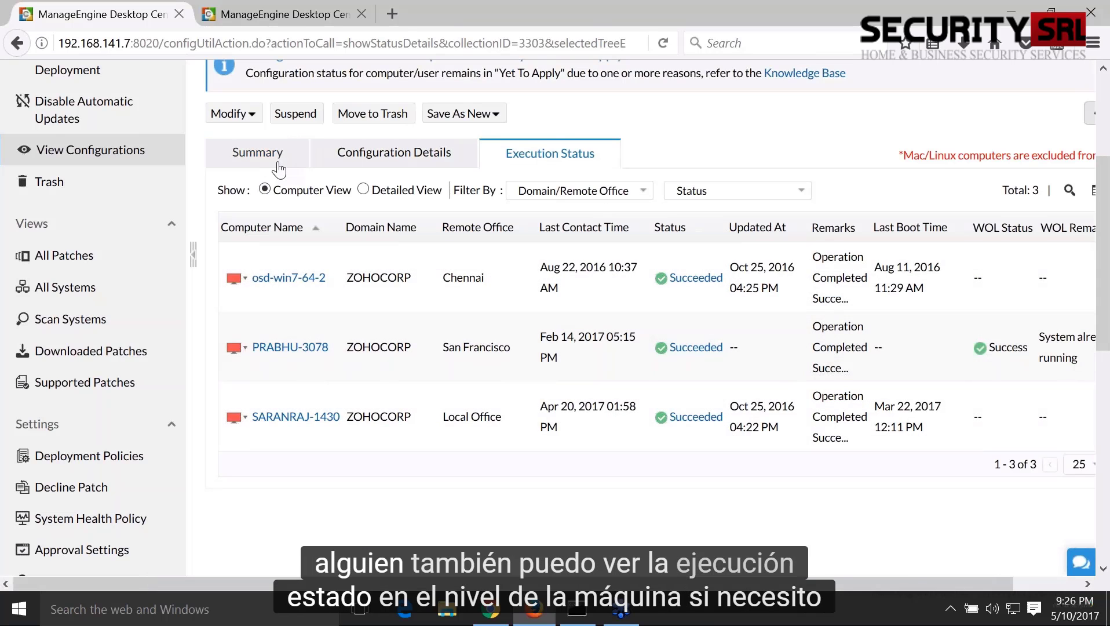
left_click(279, 169)
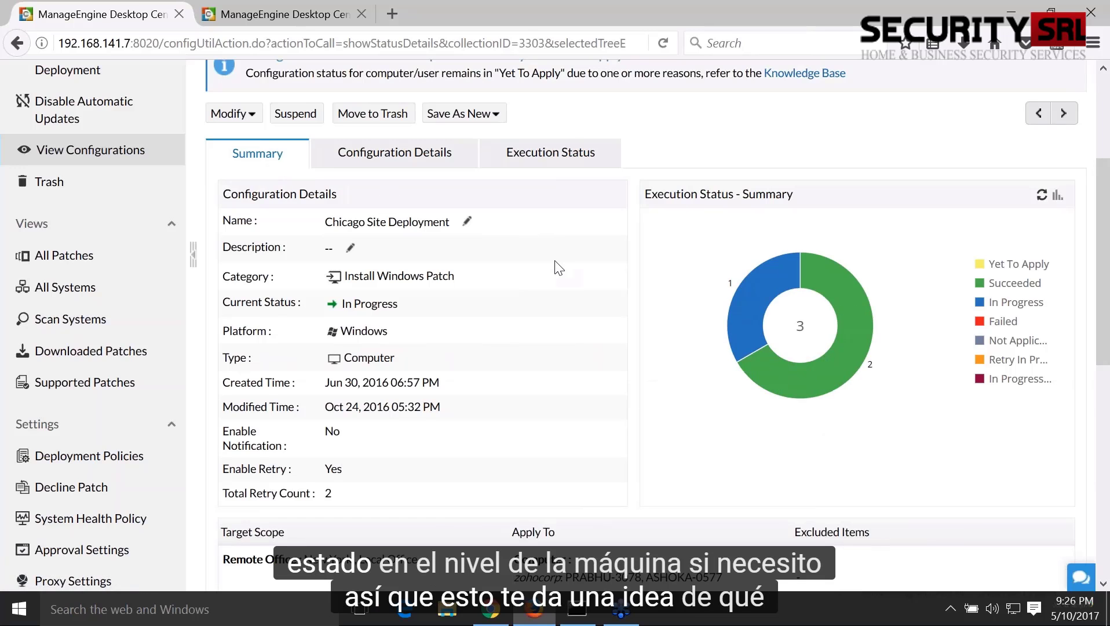
Start a copy of Chicago Site Deployment with failed targets, look through its patches and target settings, and cancel it.
scroll(557, 267, "up", 3)
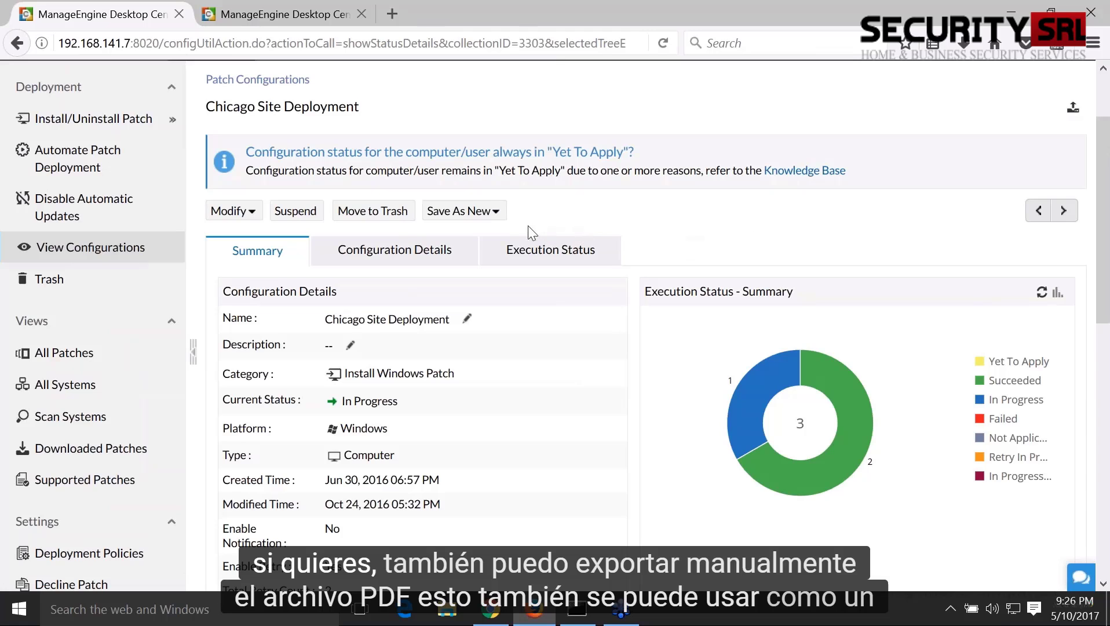
left_click(494, 223)
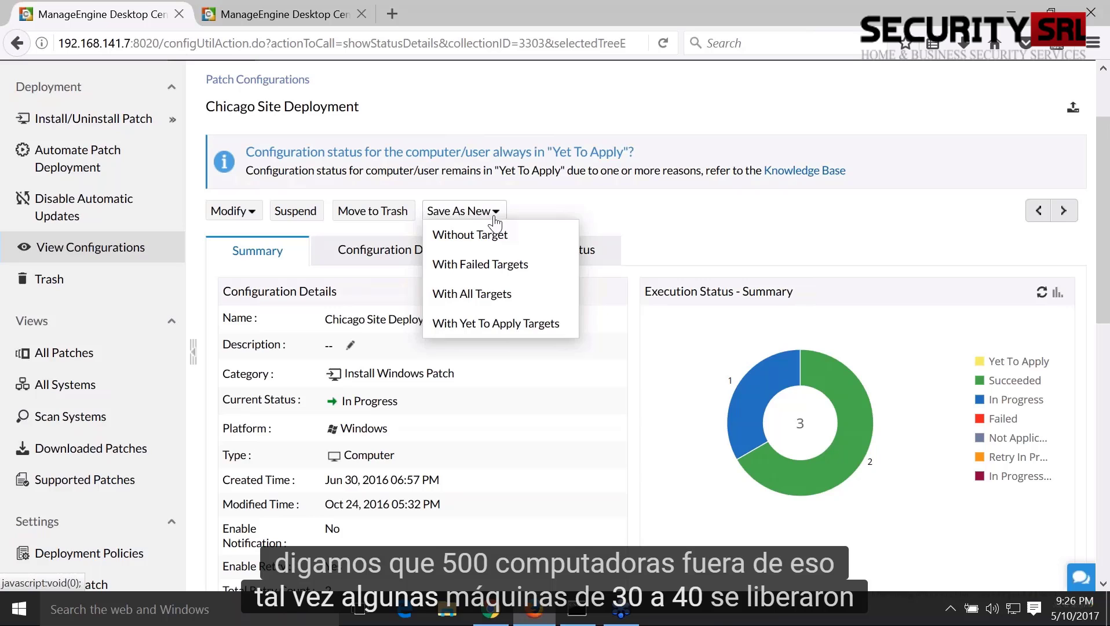
left_click(502, 266)
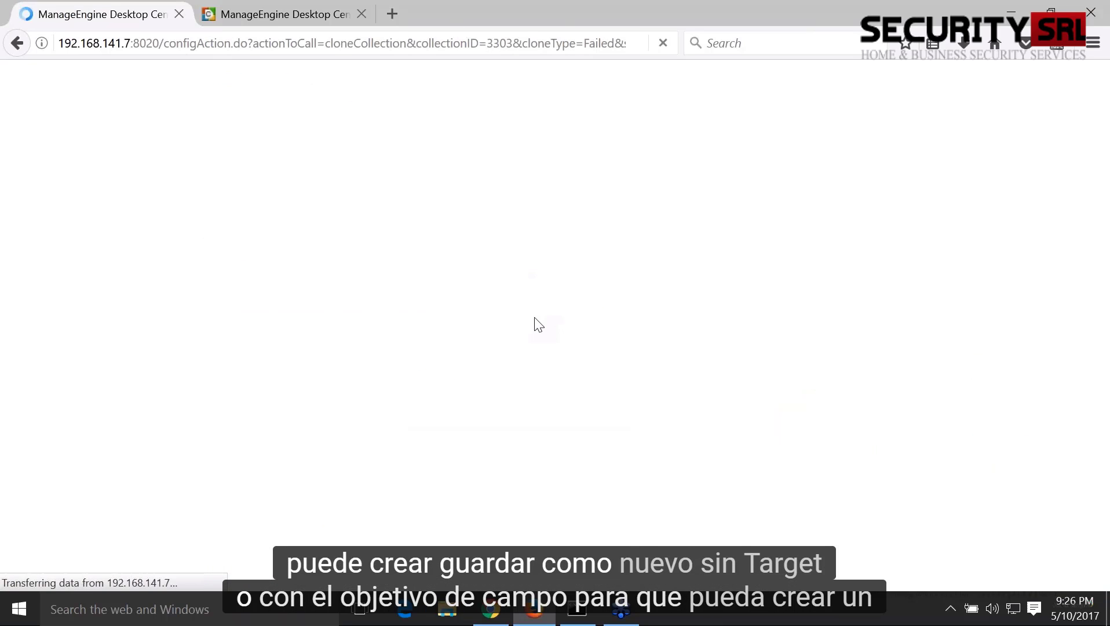
scroll(559, 300, "down", 2)
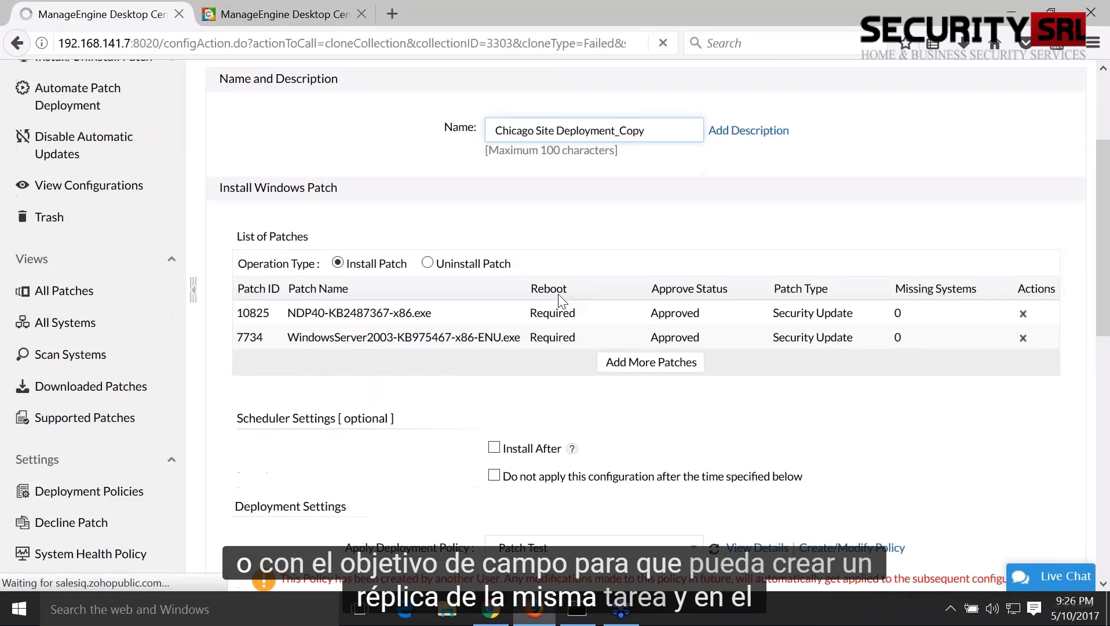
scroll(561, 300, "down", 4)
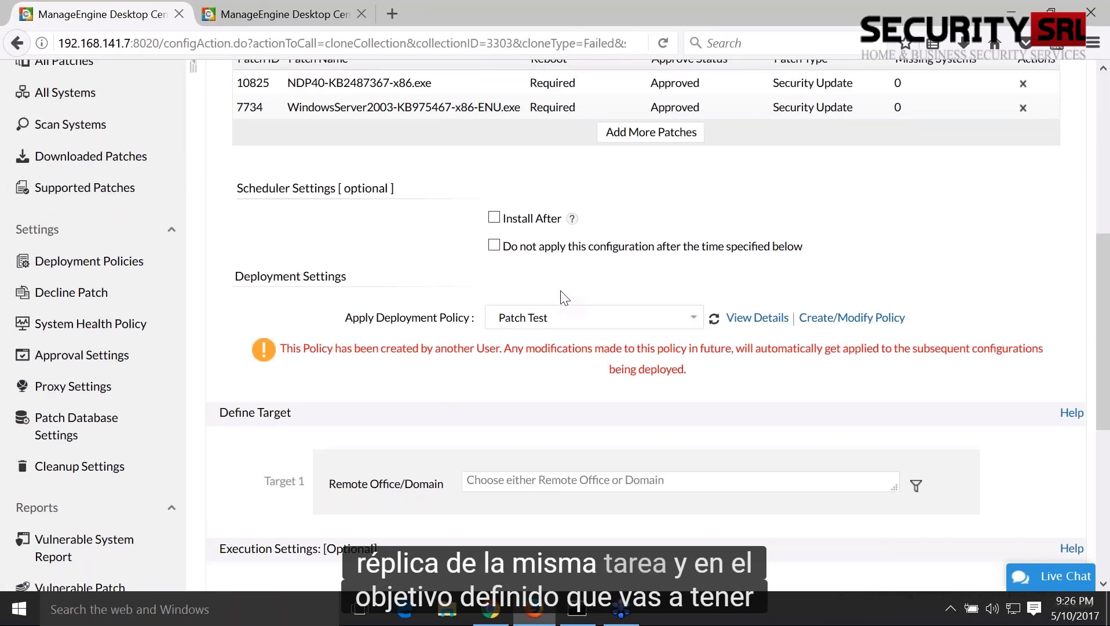
scroll(565, 297, "down", 5)
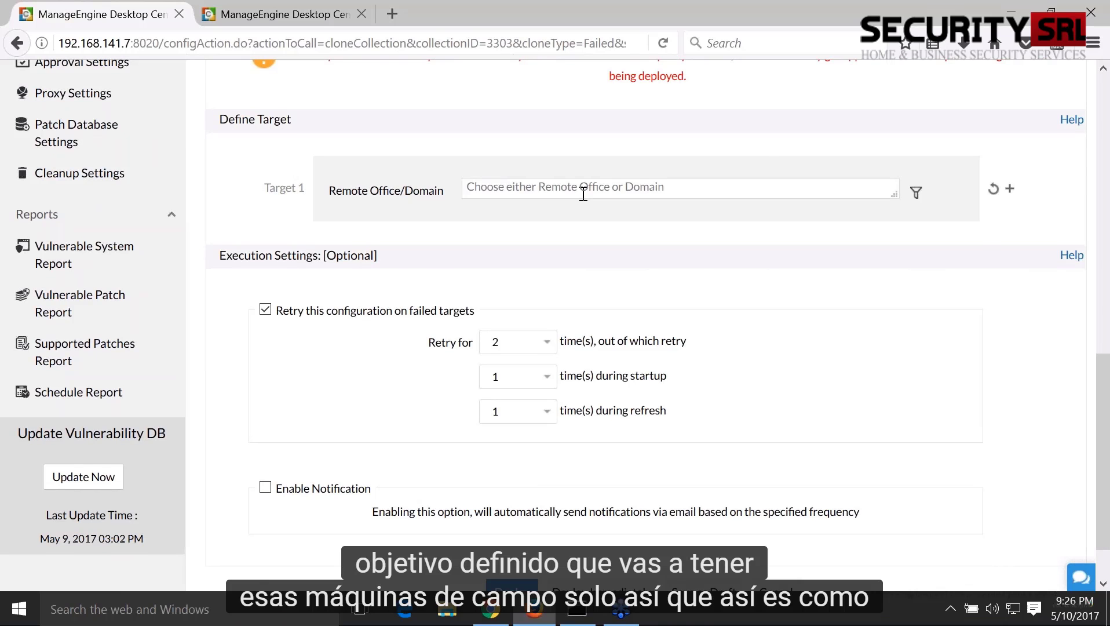
scroll(583, 194, "down", 1)
left_click(776, 539)
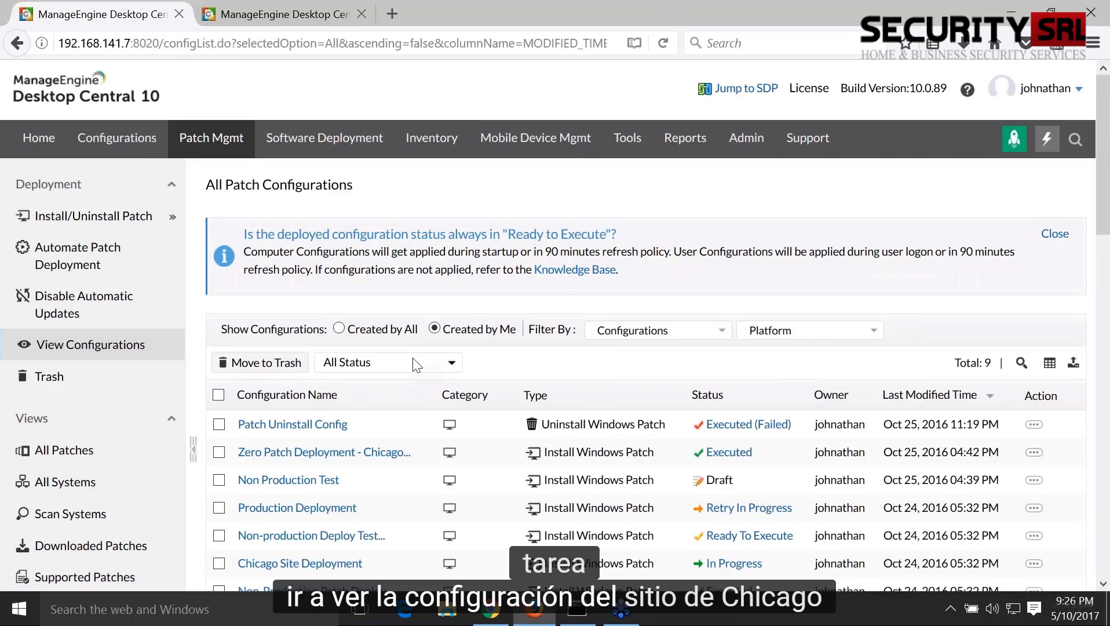
Check the status filter choices and the execution status of Chicago Site Deployment, returning to the list of patch configurations.
left_click(417, 365)
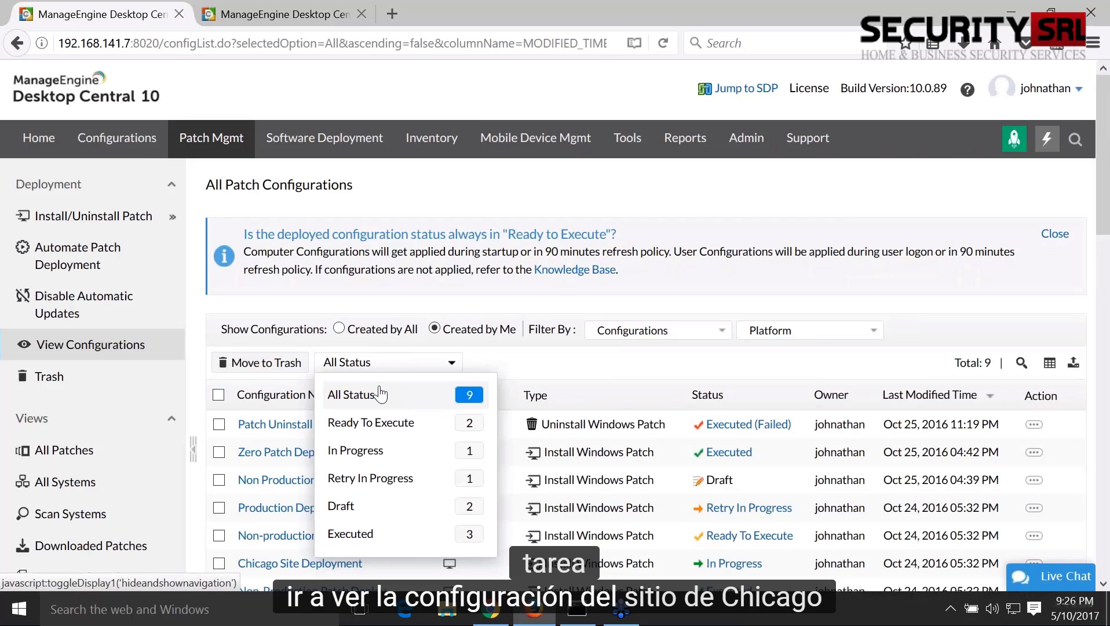
scroll(382, 394, "down", 2)
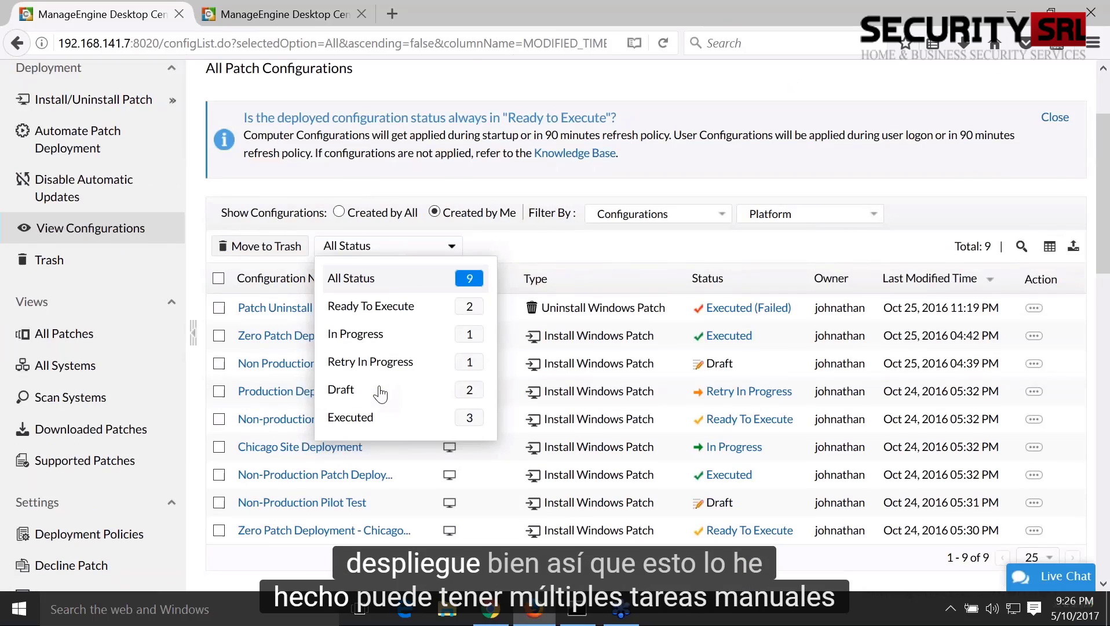
scroll(380, 394, "down", 1)
left_click(733, 368)
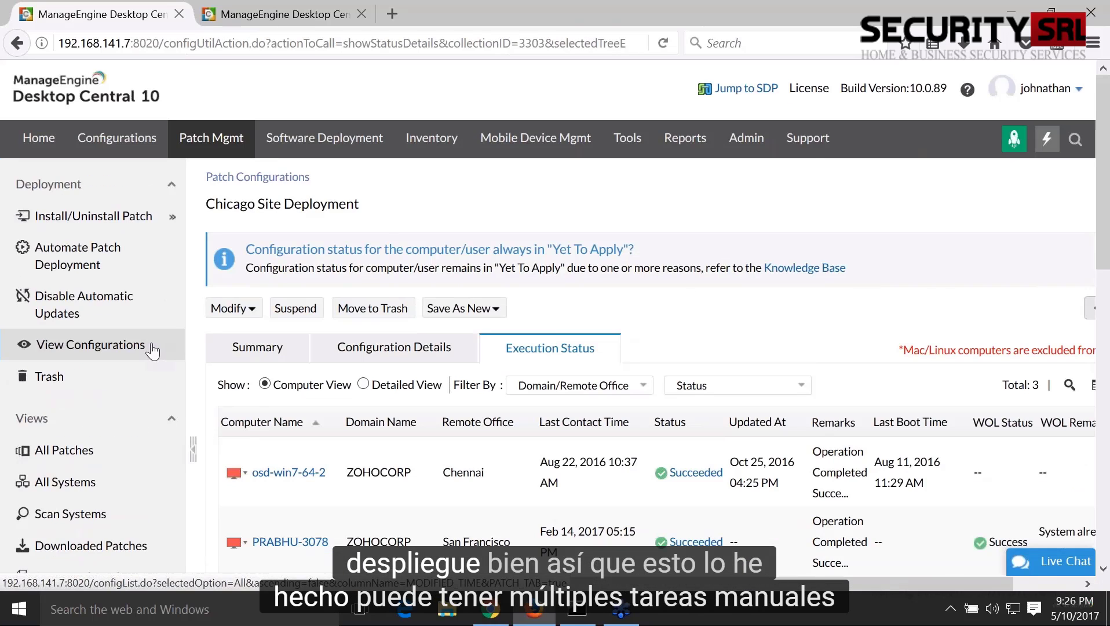
left_click(152, 350)
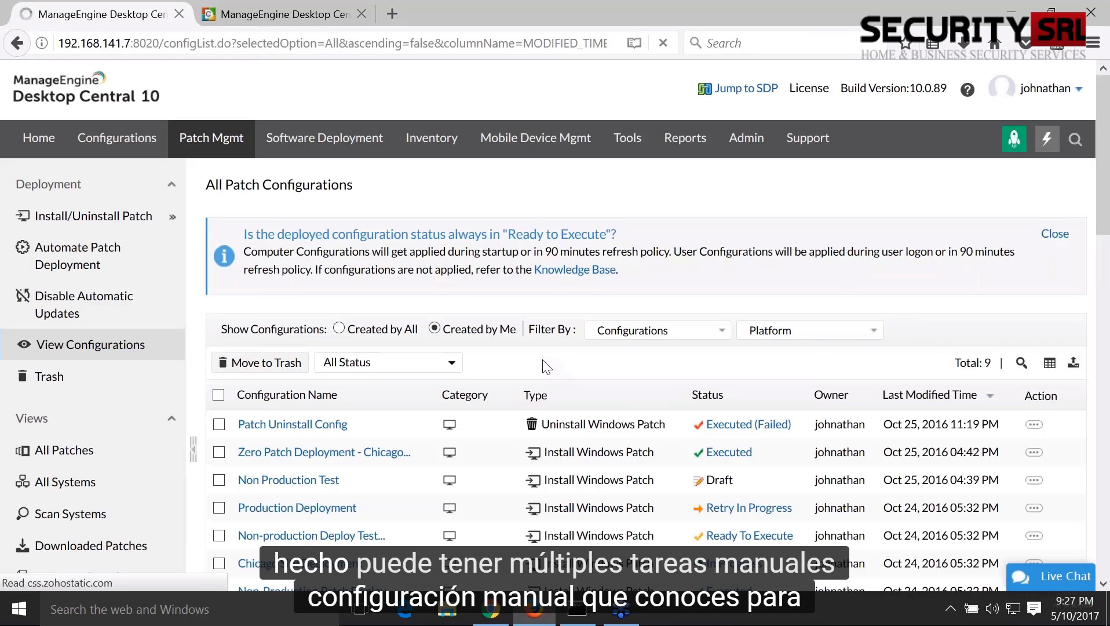
scroll(547, 366, "down", 3)
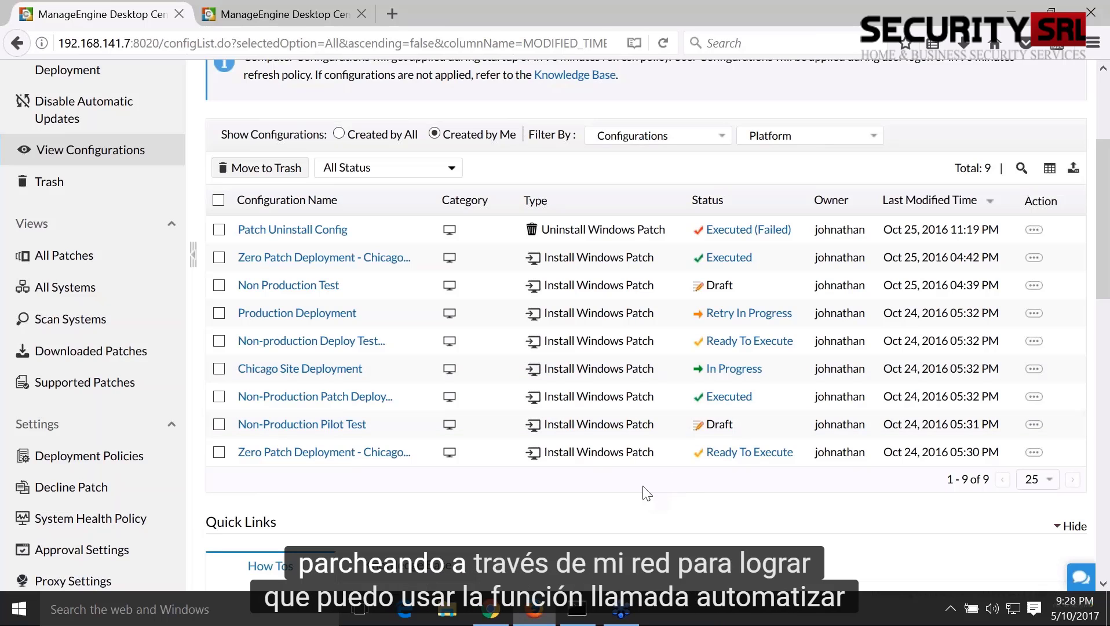
Open the automated patch deployment tasks and look at the options for scheduling a new task.
scroll(647, 493, "up", 3)
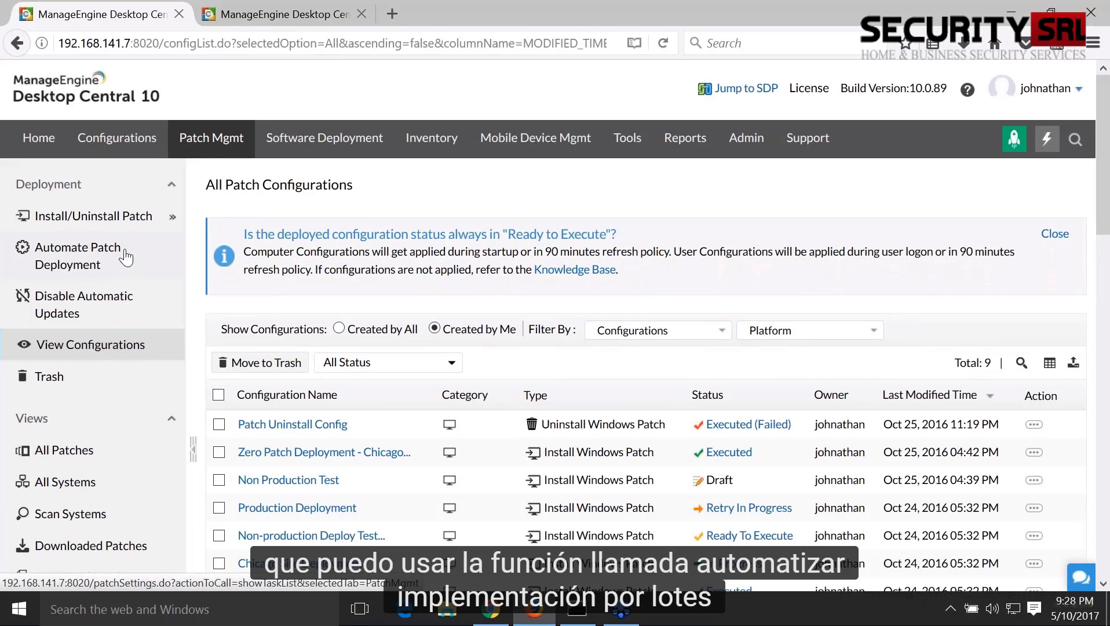
left_click(125, 256)
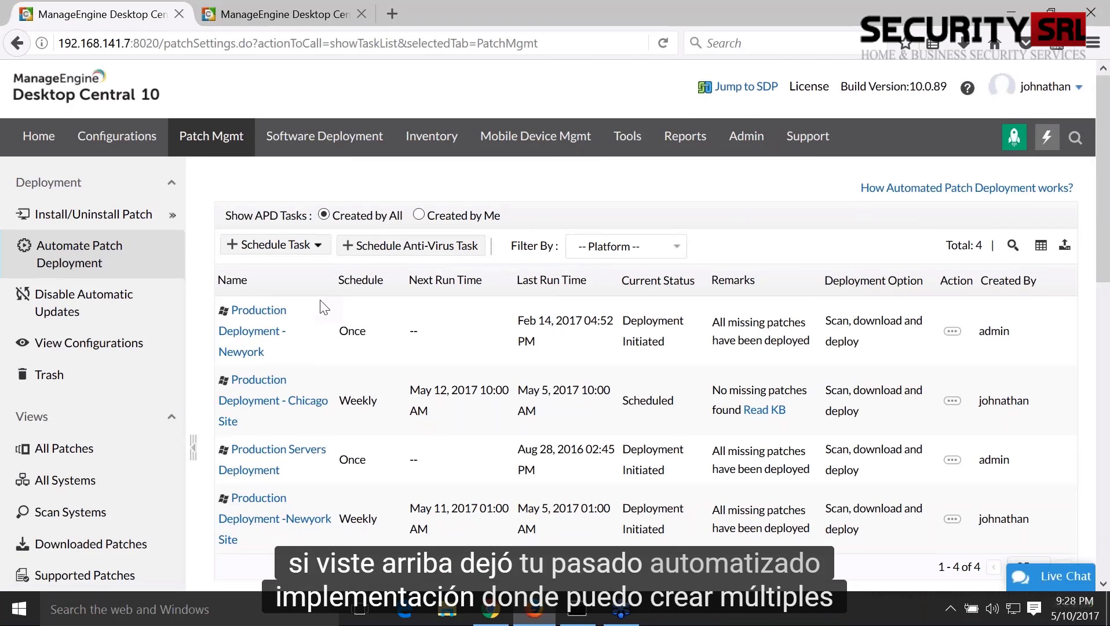
scroll(353, 290, "down", 3)
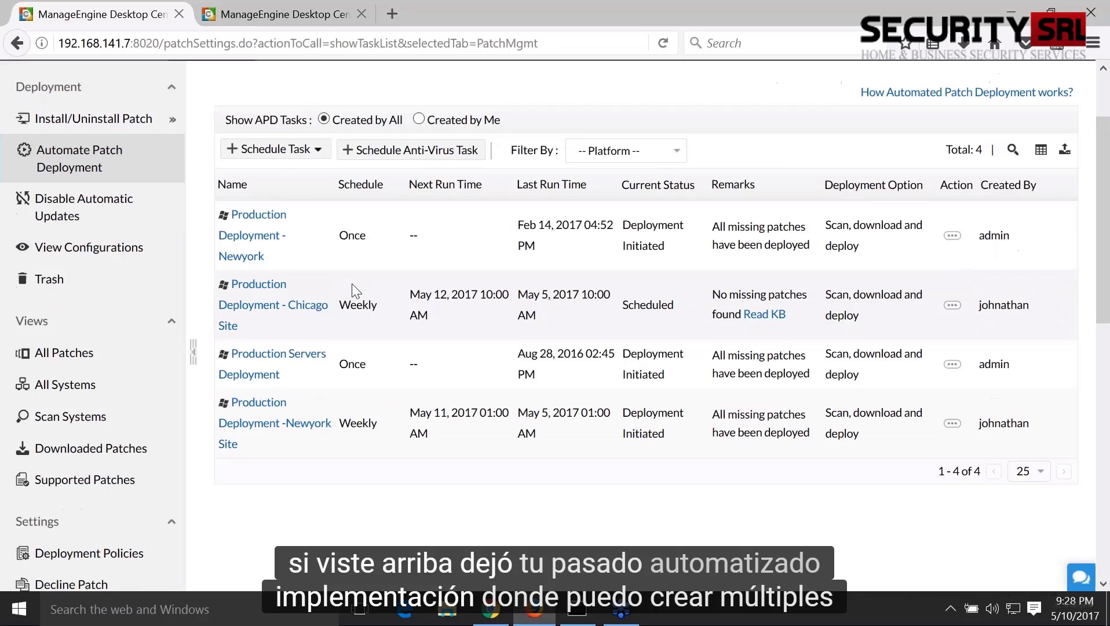
left_click(320, 160)
left_click(319, 157)
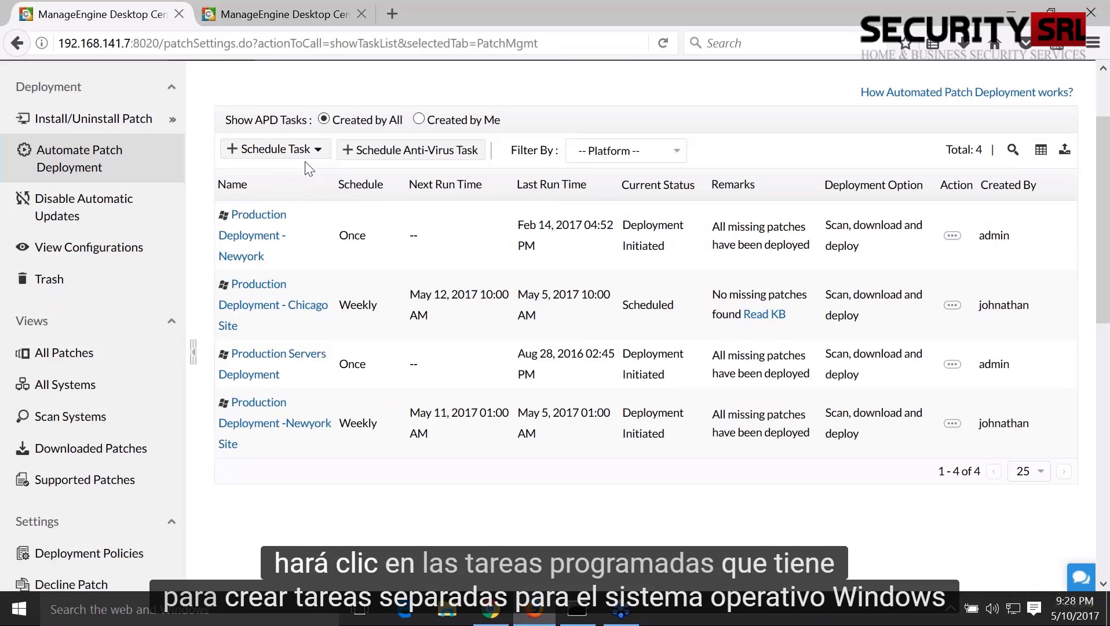
left_click(307, 153)
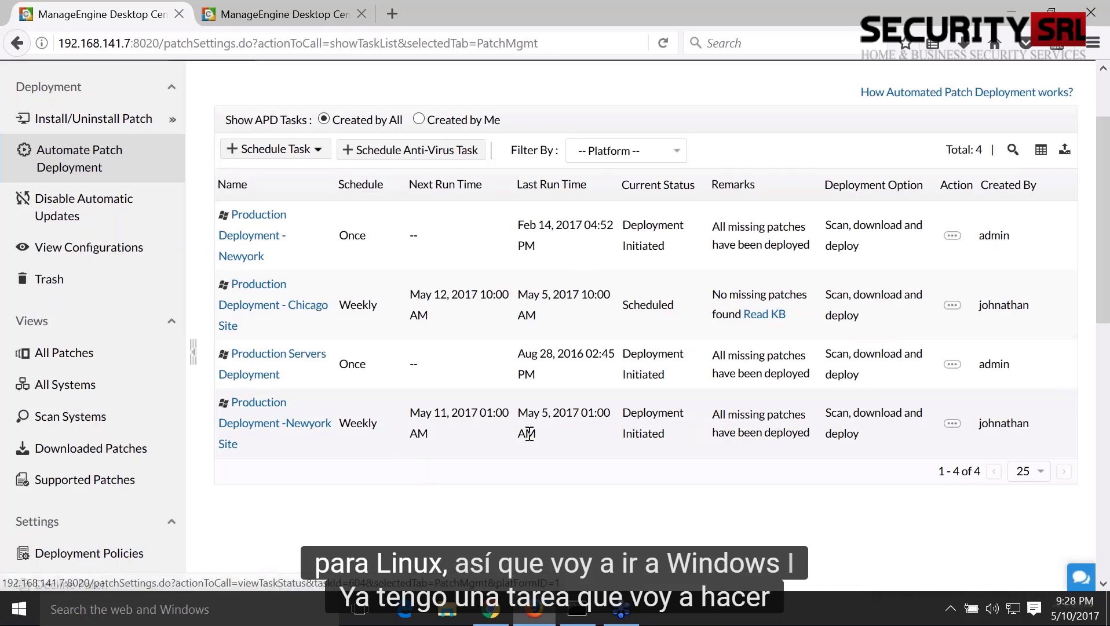
Open the Production Deployment -Newyork Site task for modification and view its deployment option and update selections.
left_click(952, 423)
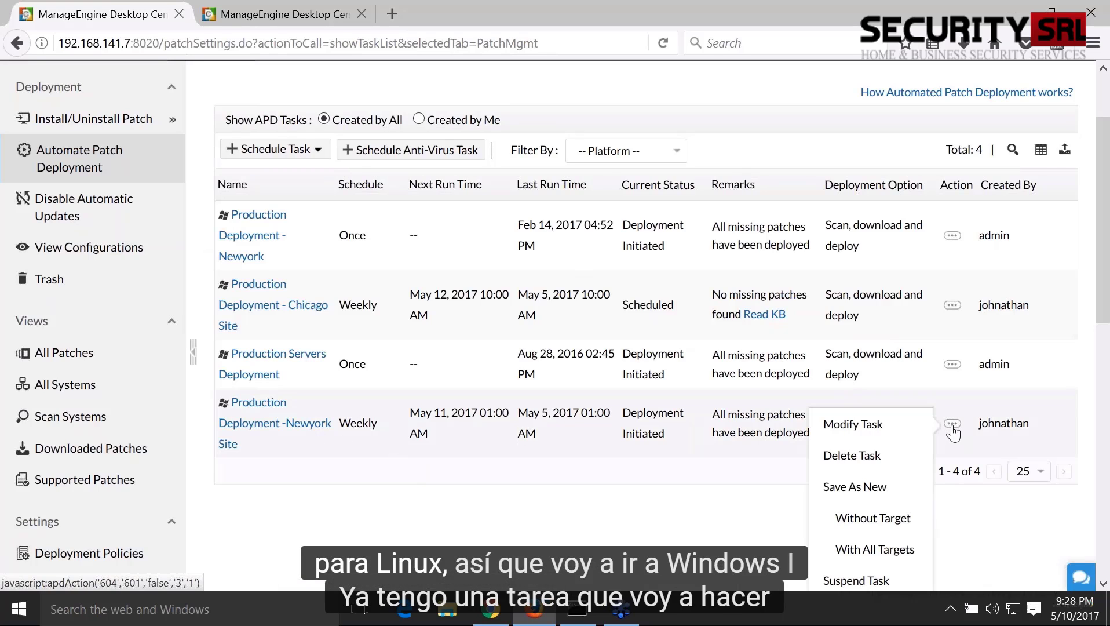
left_click(892, 434)
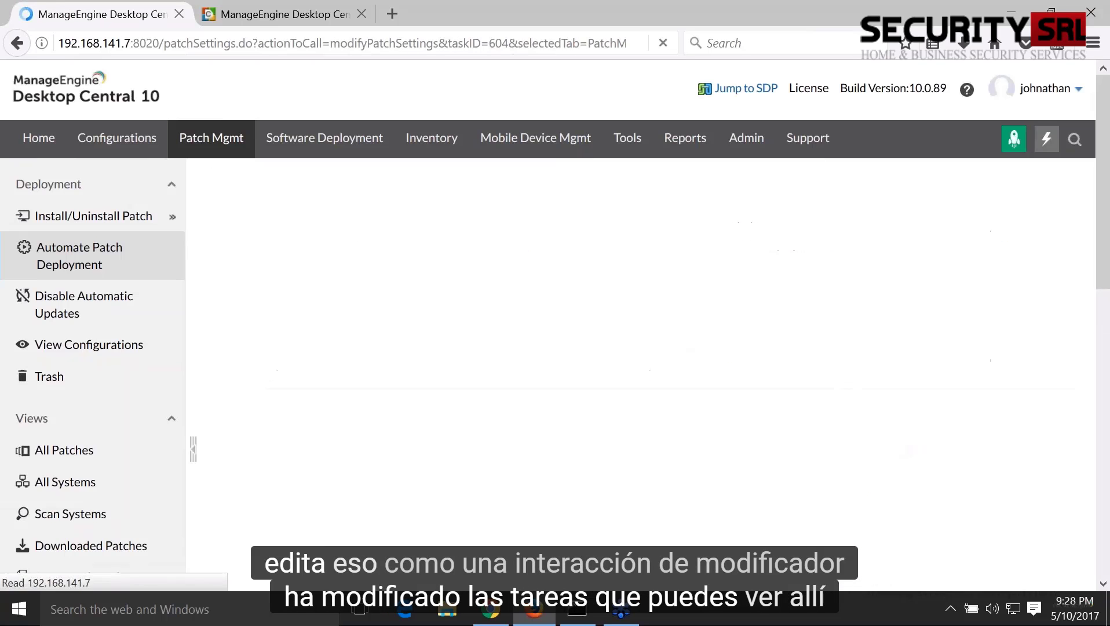
scroll(572, 320, "down", 2)
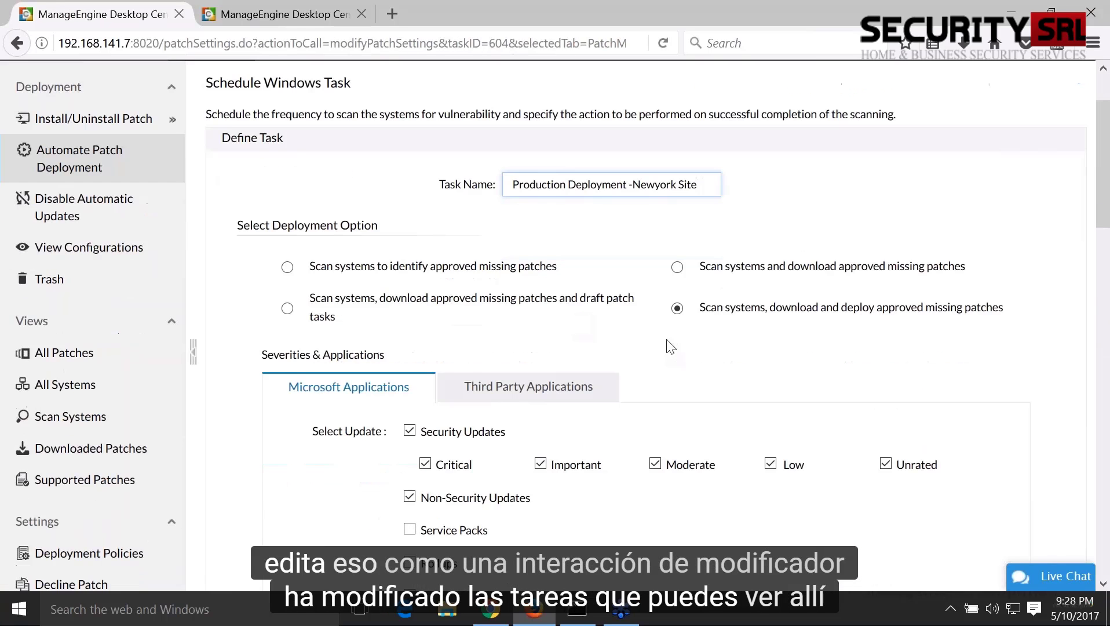
Review the task name and the scan, download and deploy choices among the deployment options of the Newyork Site task.
left_click_drag(506, 184, 729, 192)
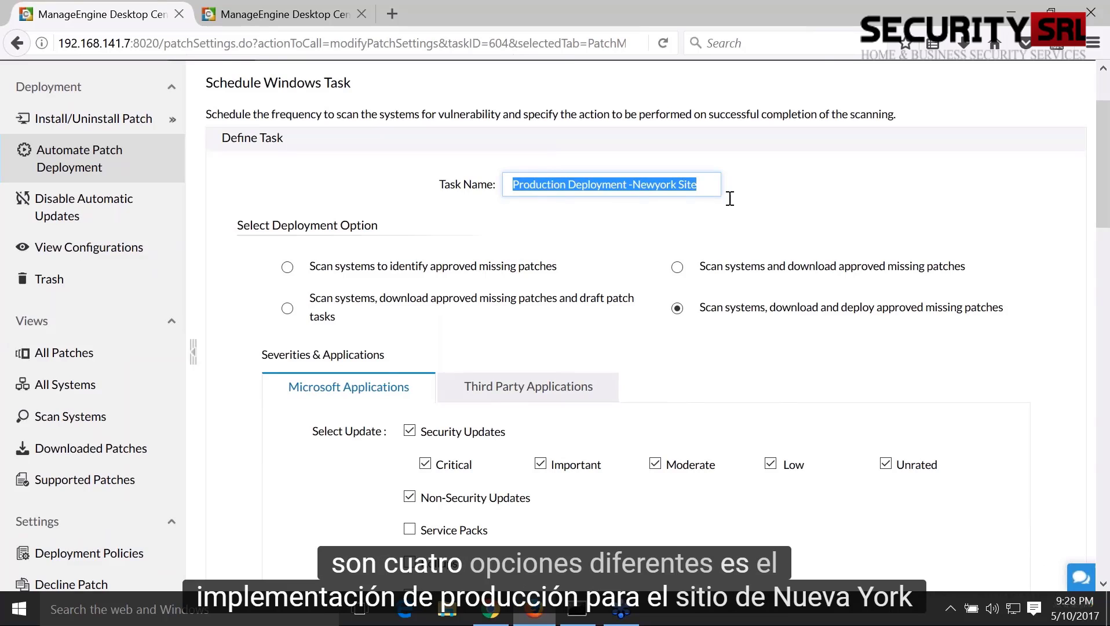
left_click(733, 242)
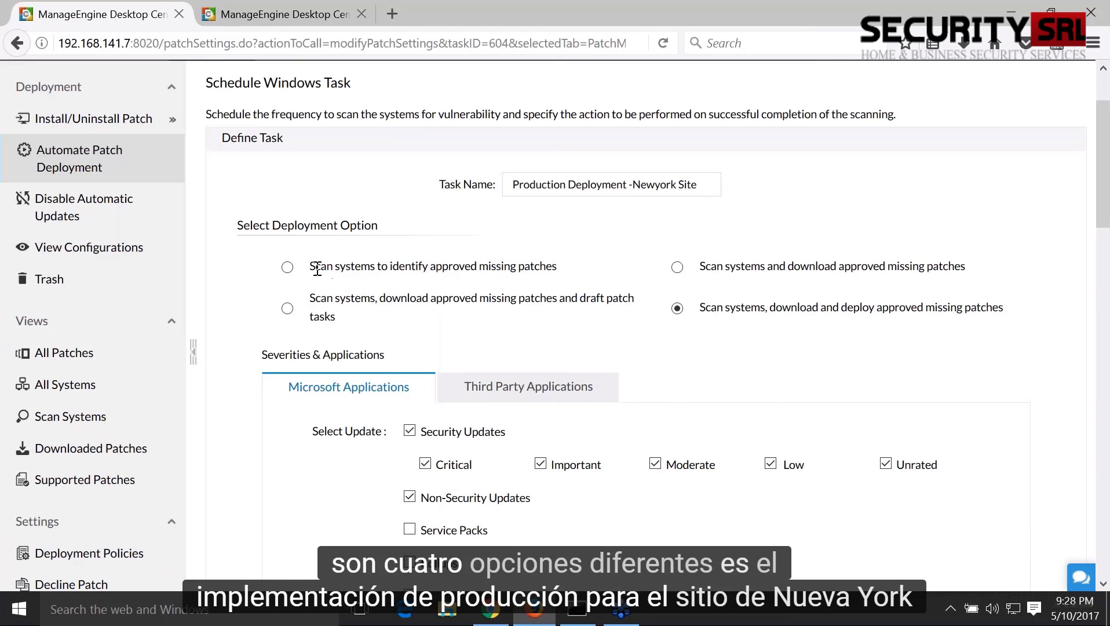
left_click_drag(309, 266, 562, 276)
left_click(562, 277)
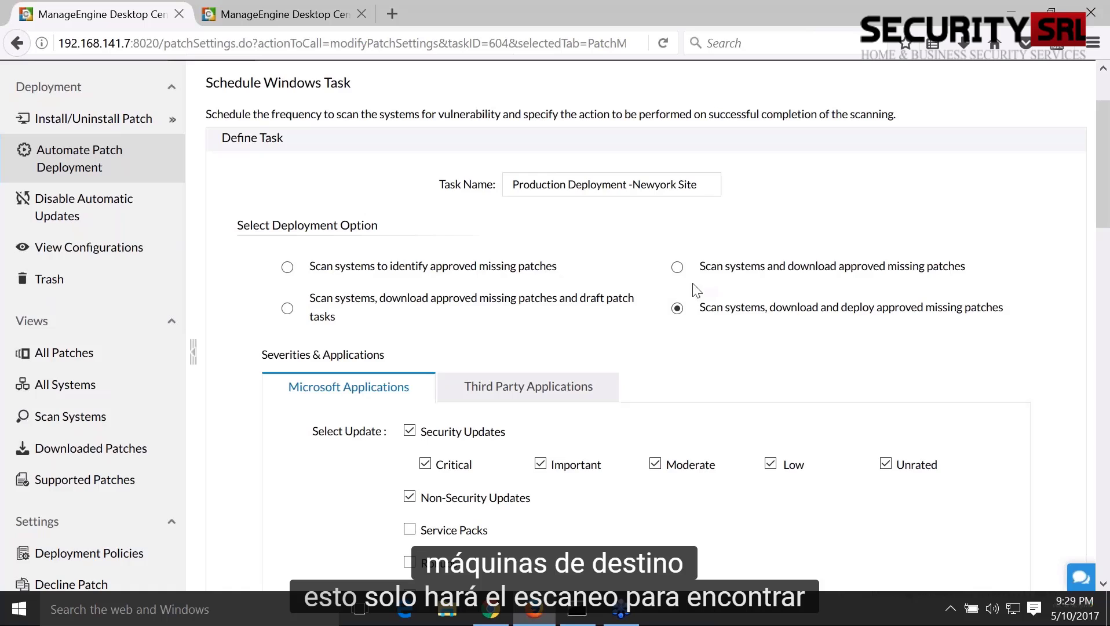
left_click_drag(703, 270, 937, 279)
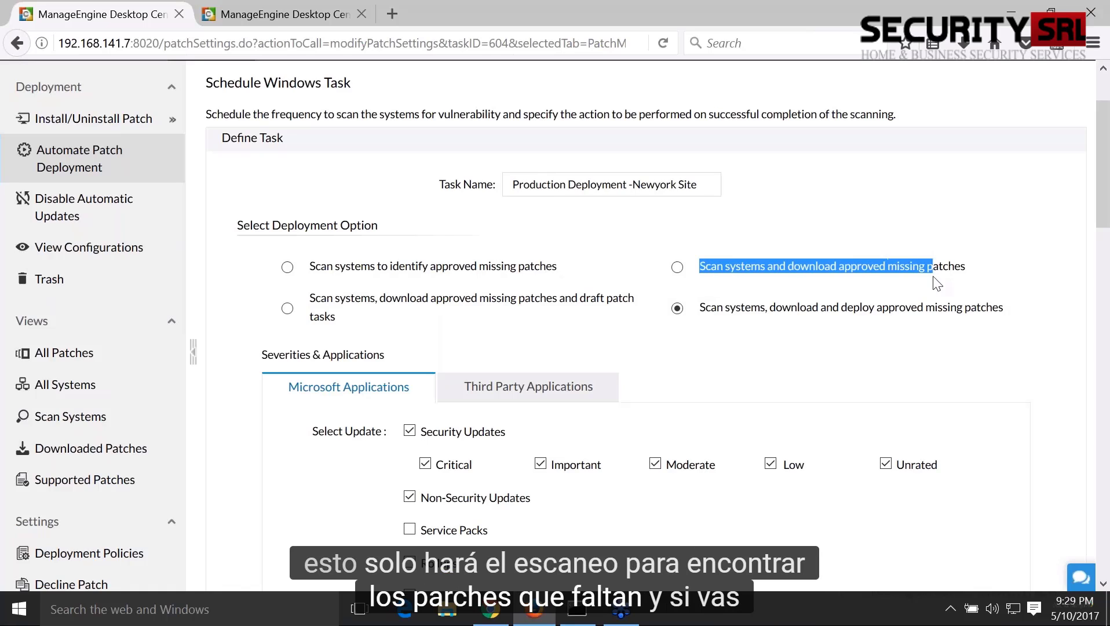
left_click(970, 281)
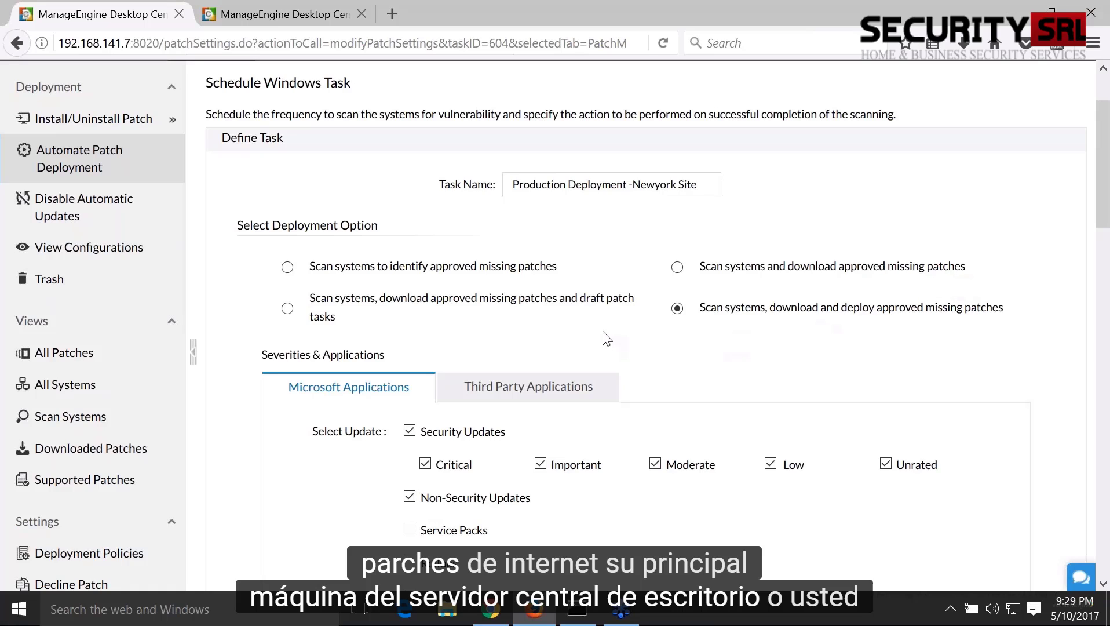
left_click_drag(699, 307, 1008, 321)
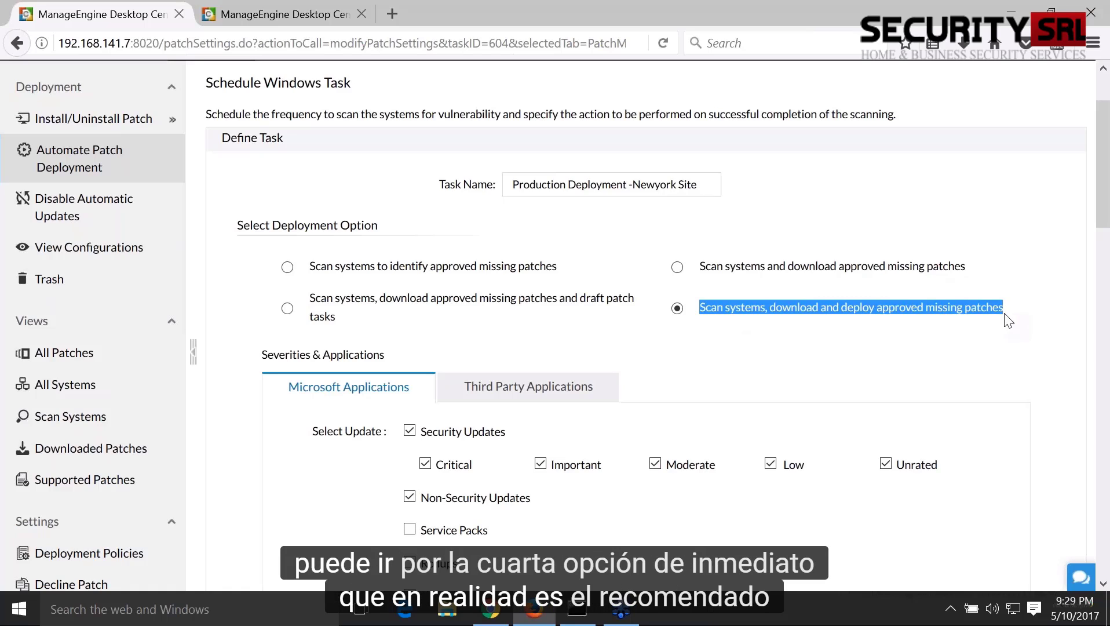
left_click(990, 328)
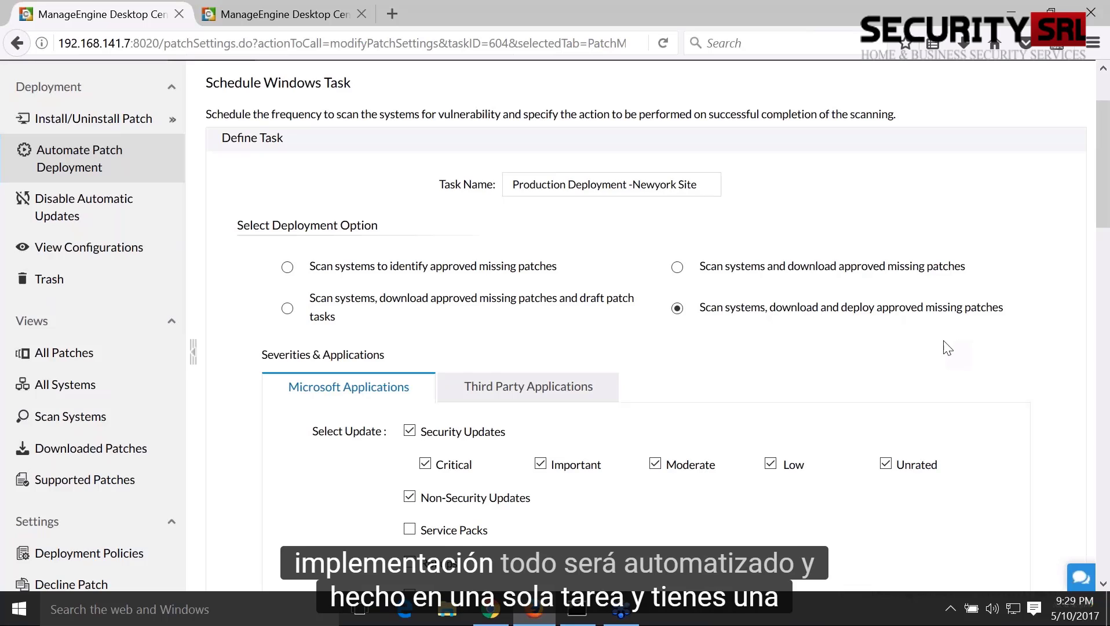
Include Rollups and Optional Updates for Microsoft applications, and check the update selections for third-party applications.
scroll(947, 347, "down", 1)
scroll(947, 348, "down", 3)
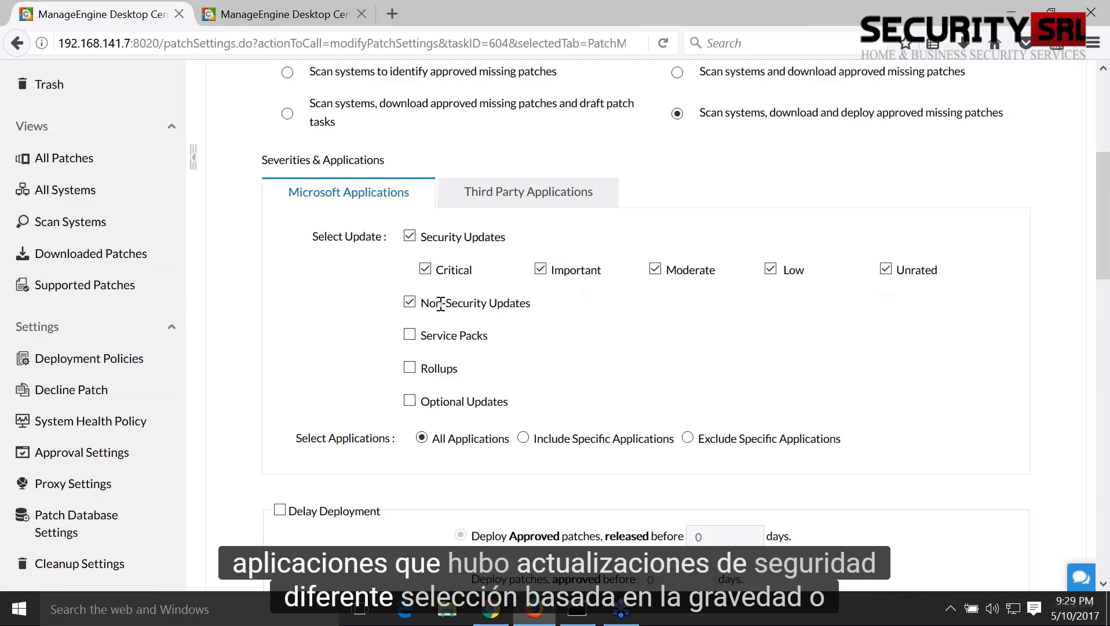
left_click(410, 368)
left_click(409, 400)
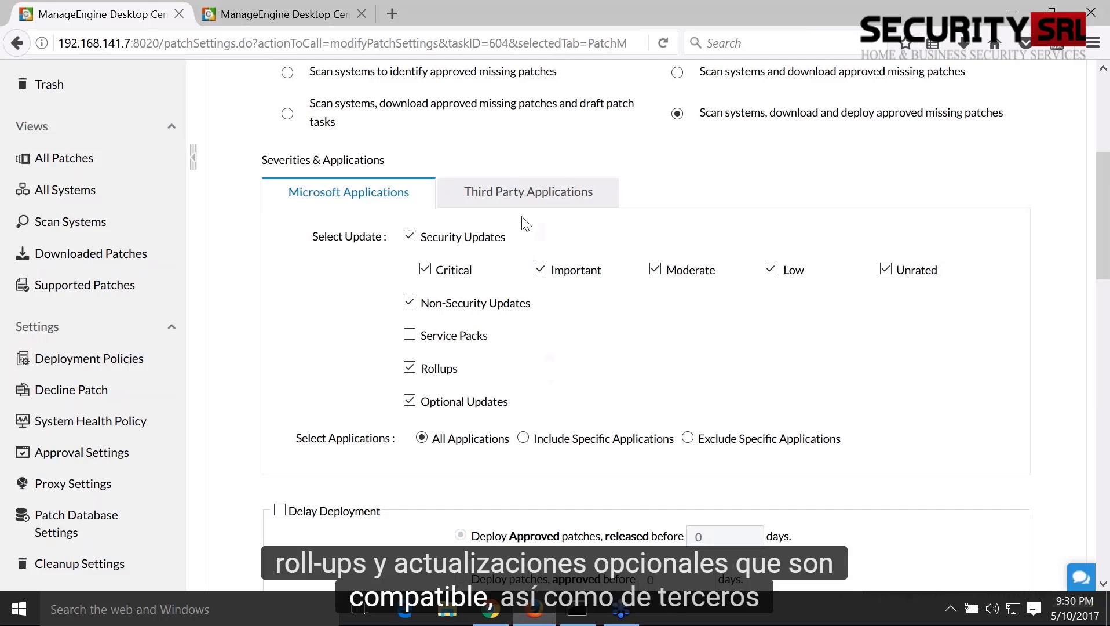
left_click(536, 194)
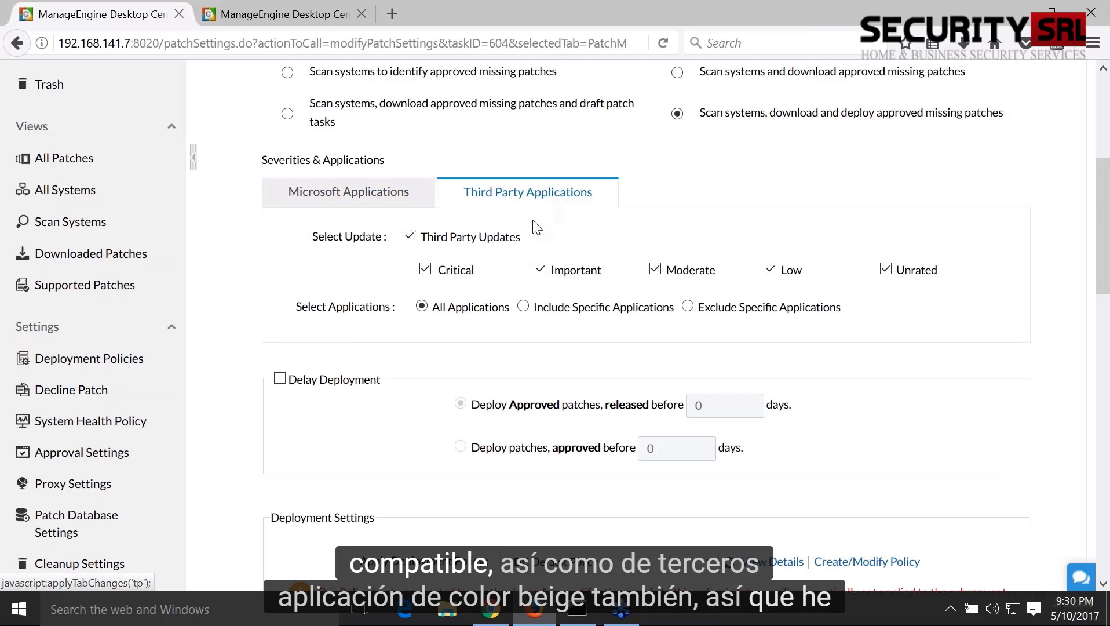
left_click(377, 194)
Enable delayed deployment so that only patches approved before 15 days are deployed.
scroll(535, 317, "down", 1)
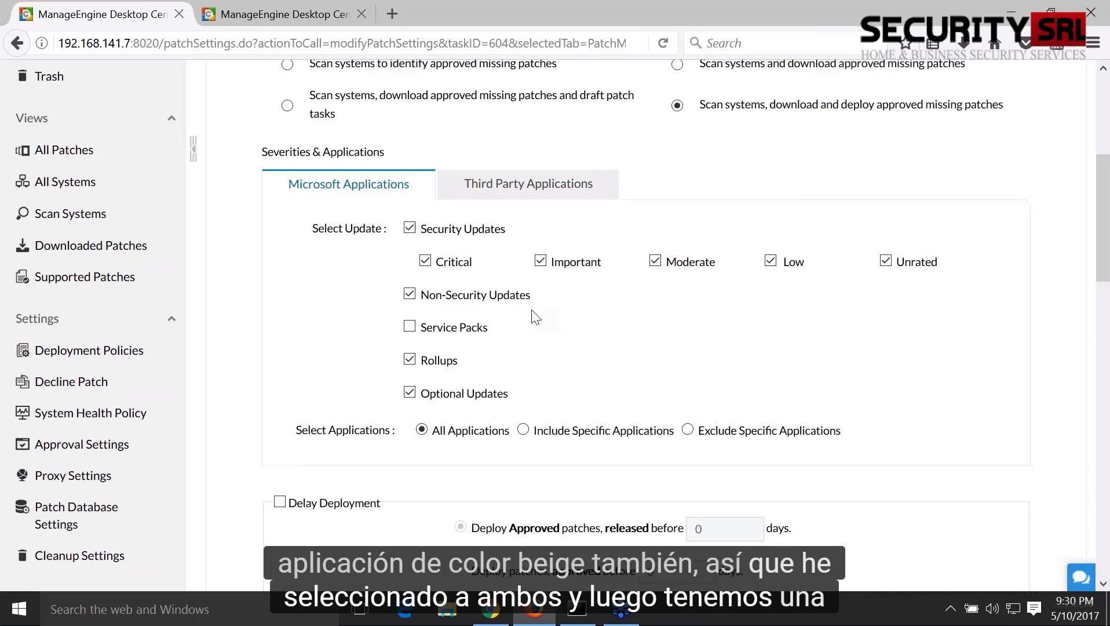
scroll(535, 317, "down", 3)
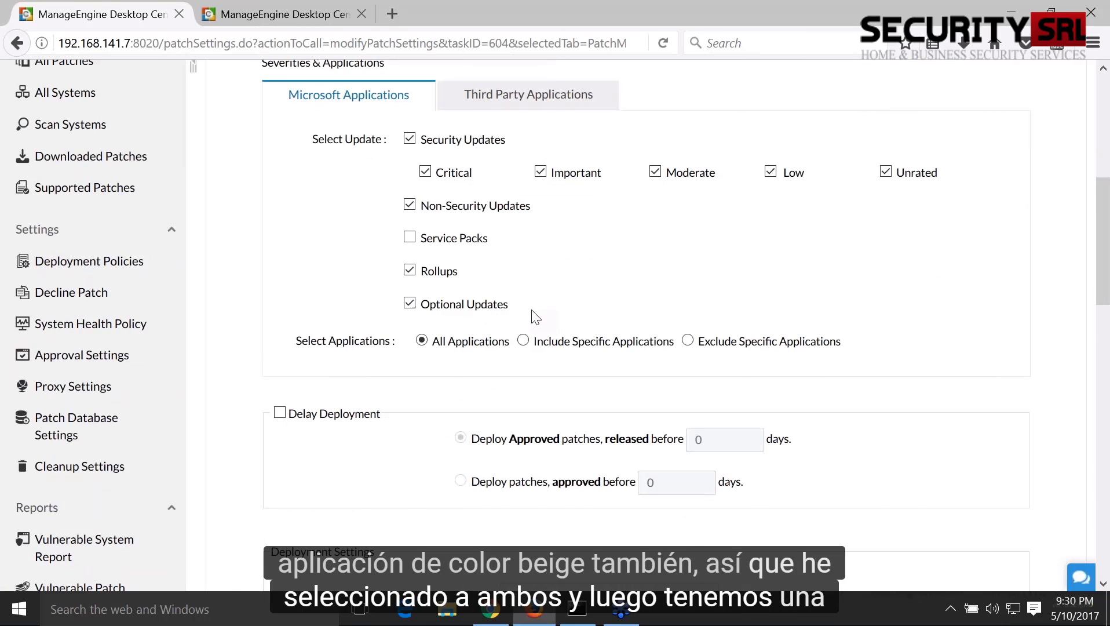
scroll(535, 317, "down", 3)
scroll(535, 317, "down", 3)
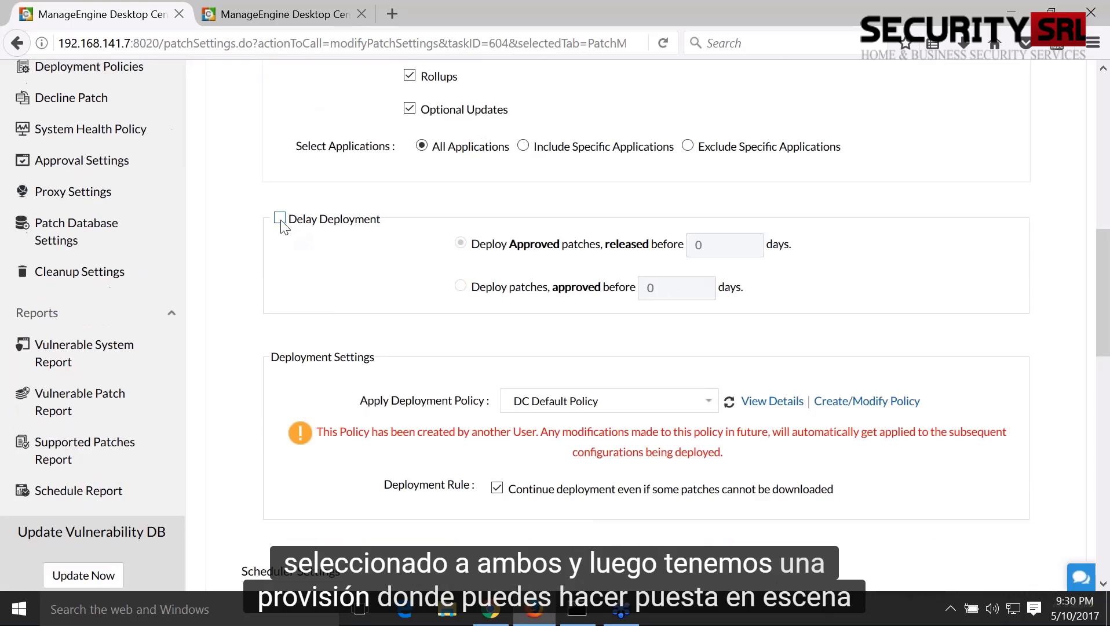
left_click(279, 217)
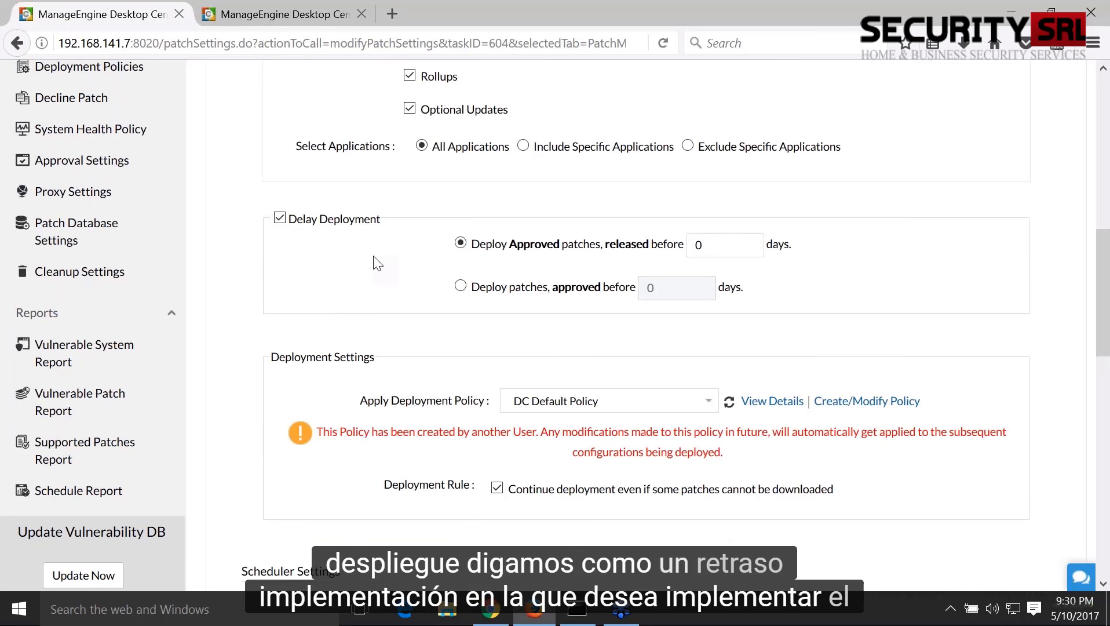
left_click(460, 286)
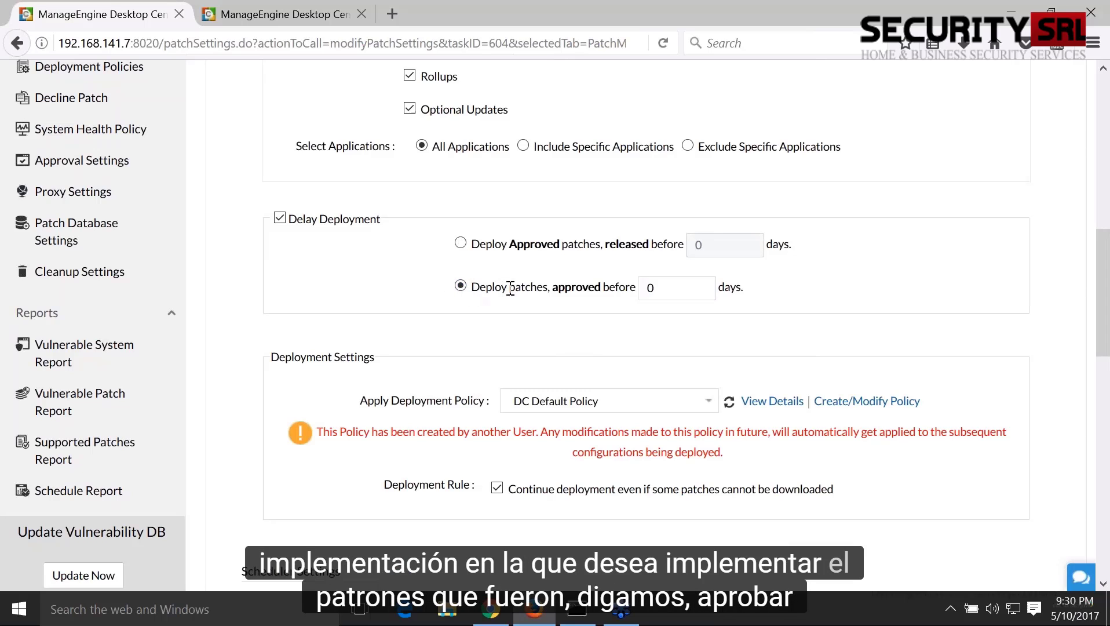
left_click(657, 287)
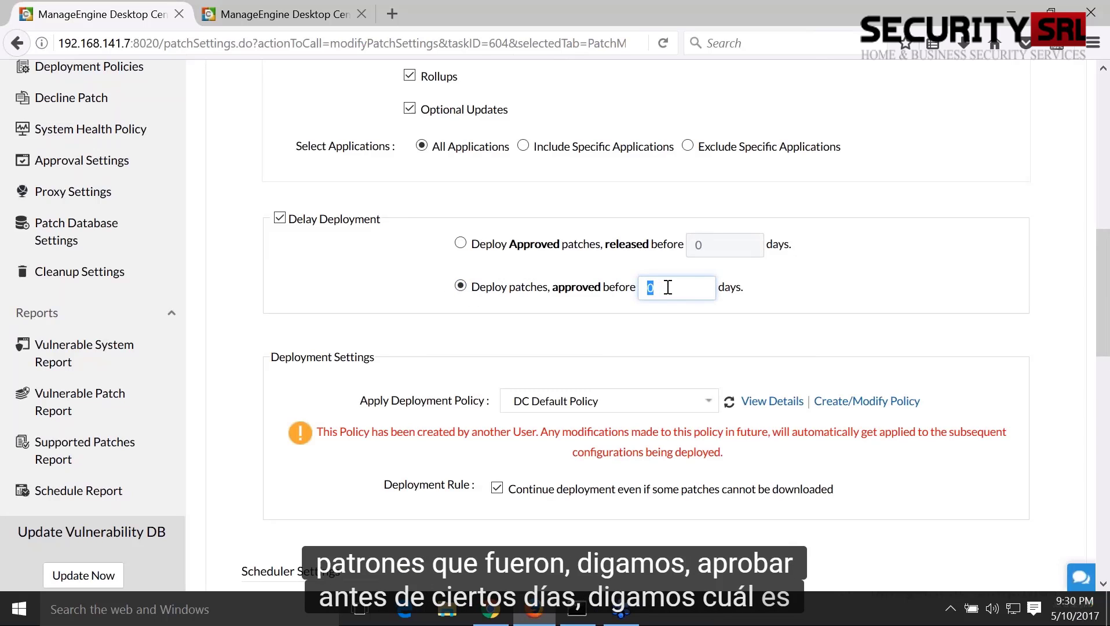
key("BackSpace")
type("15")
left_click(839, 338)
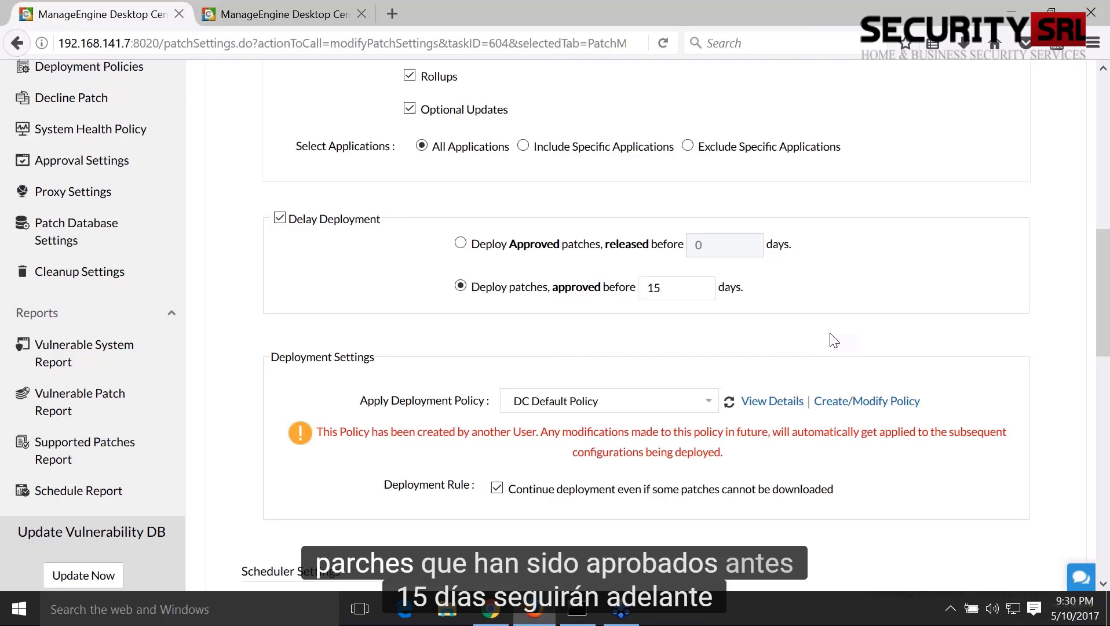
View the details of DC Default Policy, including its deployment window and reboot policy, and close the summary.
scroll(592, 331, "down", 3)
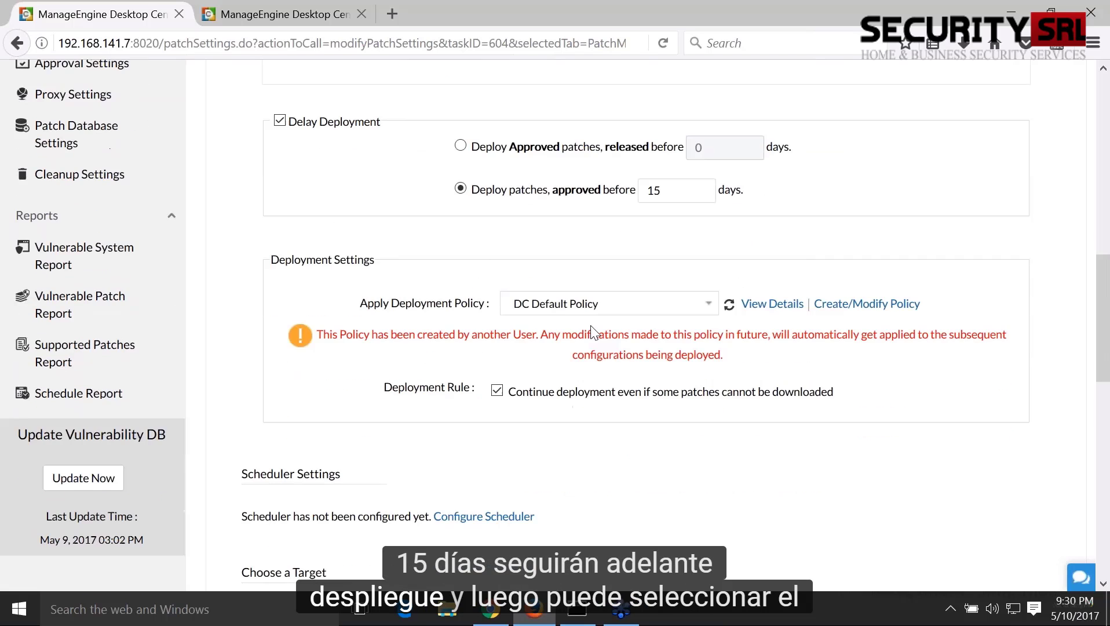
scroll(592, 330, "down", 3)
left_click_drag(391, 206, 468, 206)
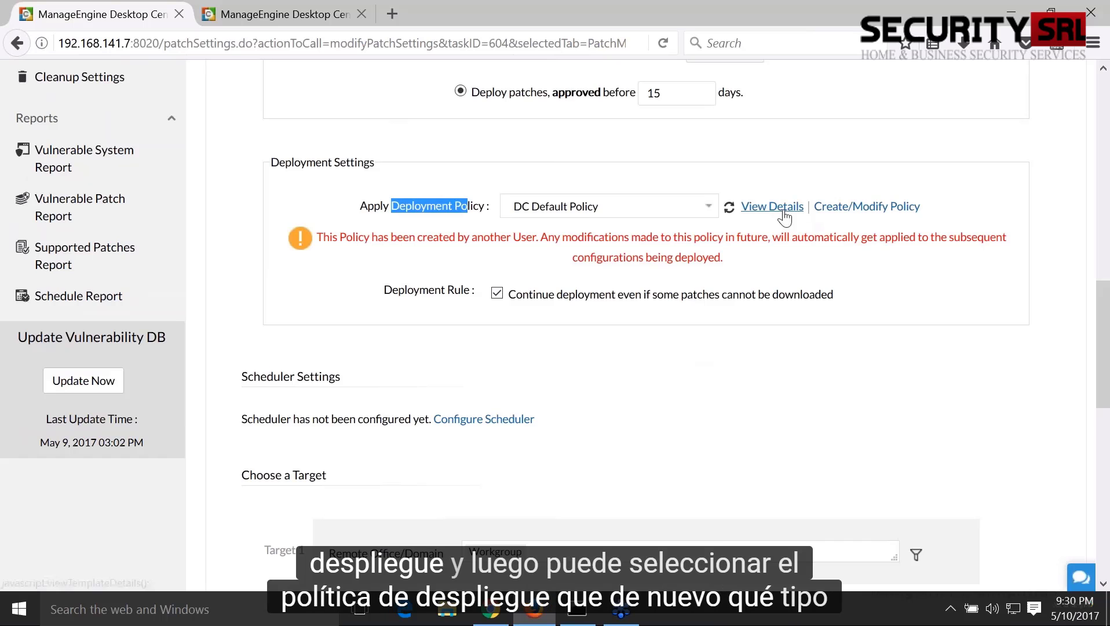
left_click(763, 218)
scroll(547, 315, "down", 3)
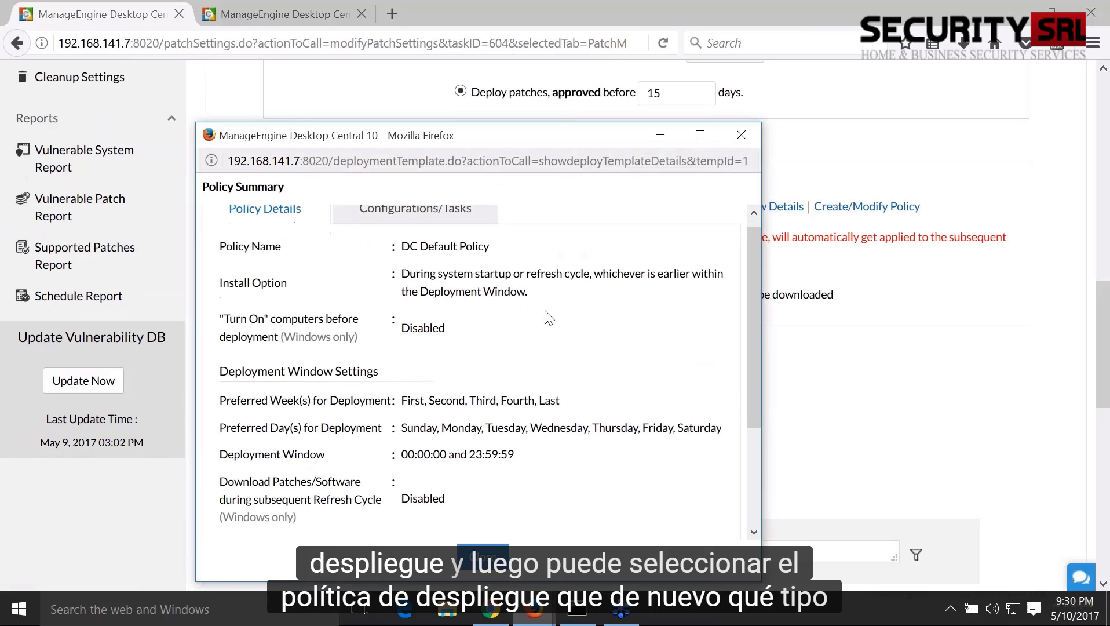
scroll(548, 316, "up", 3)
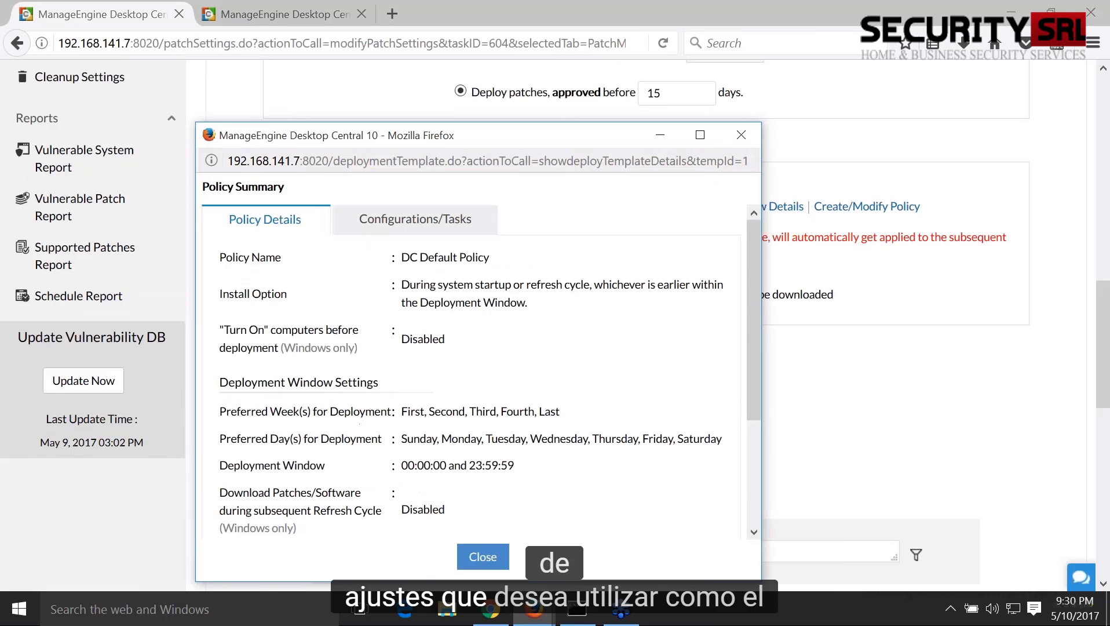
scroll(534, 359, "down", 2)
left_click_drag(534, 360, 414, 360)
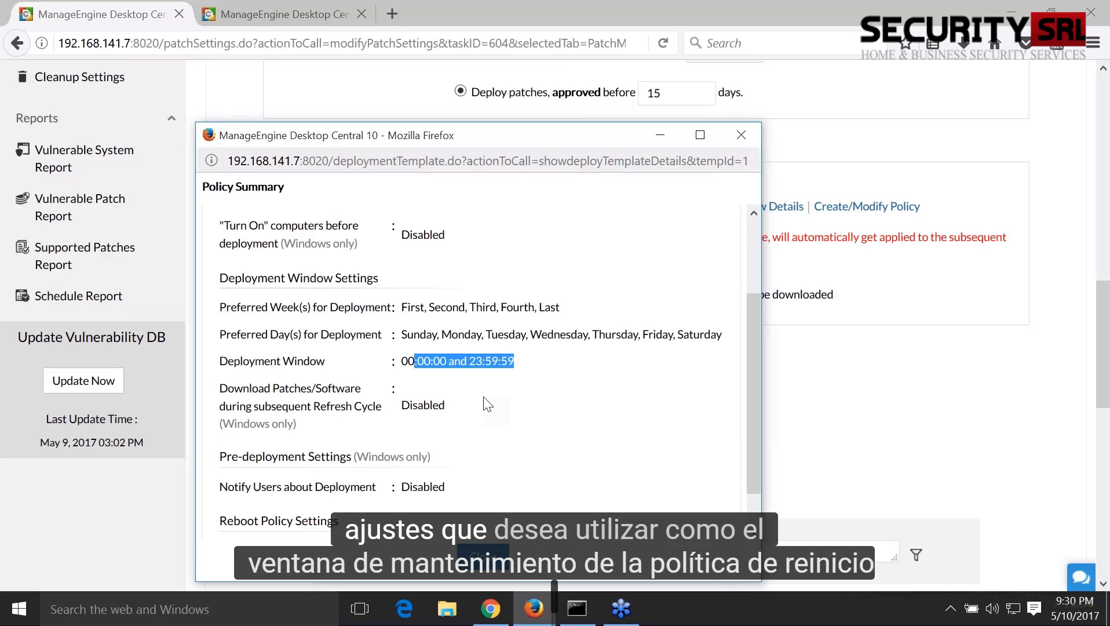
scroll(487, 428, "down", 1)
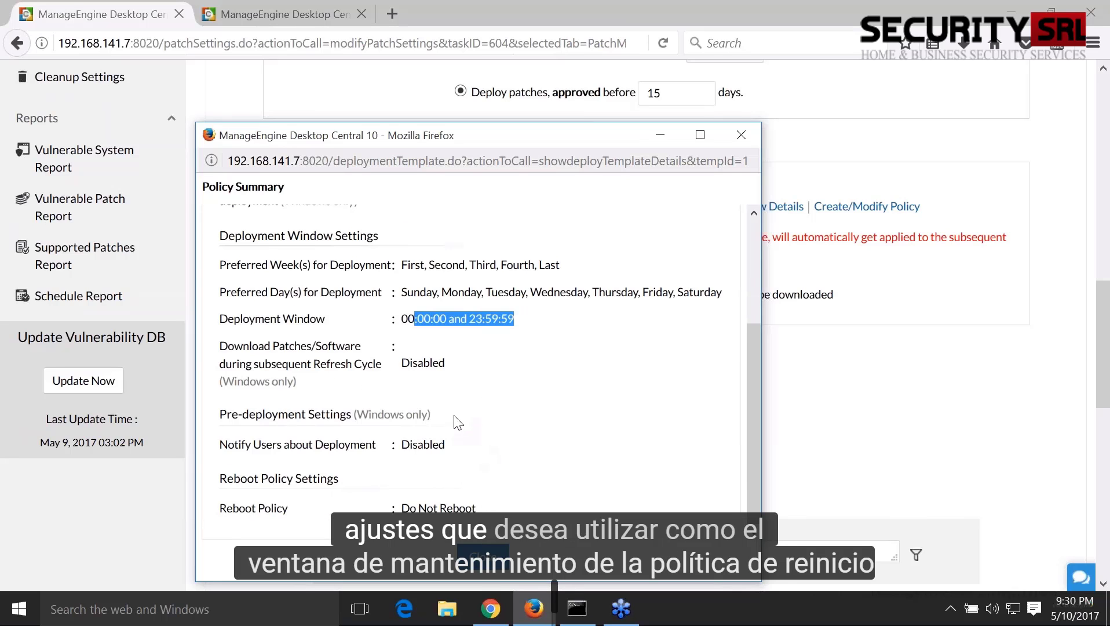
left_click(476, 554)
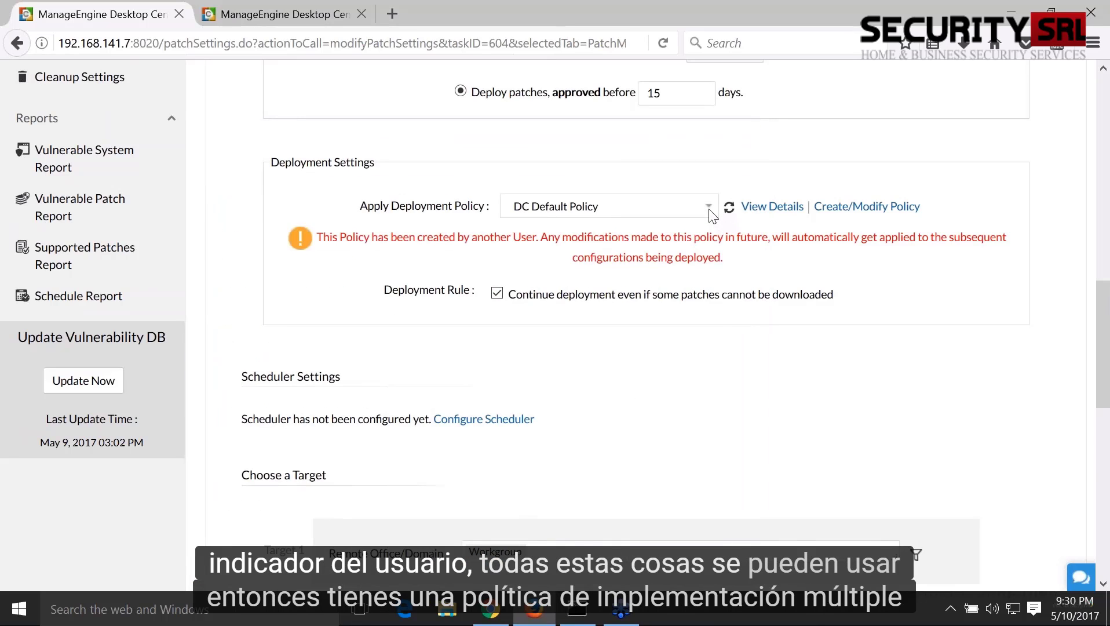
Apply Newyork Deployment Policy to the task and review the rule on continuing when some patches cannot be downloaded.
left_click(710, 212)
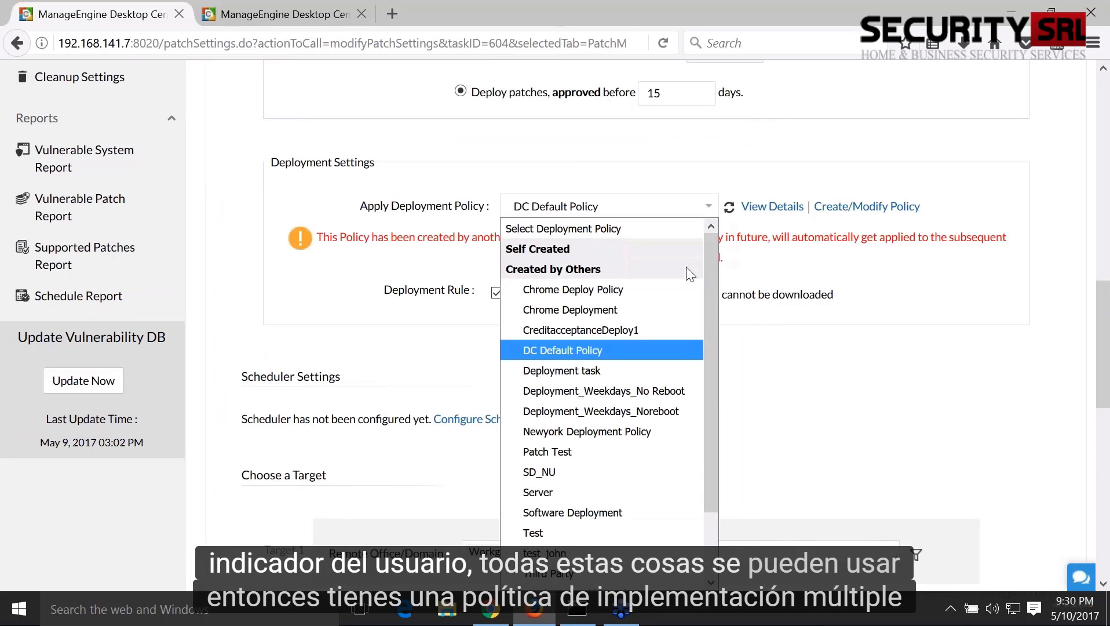
left_click(634, 431)
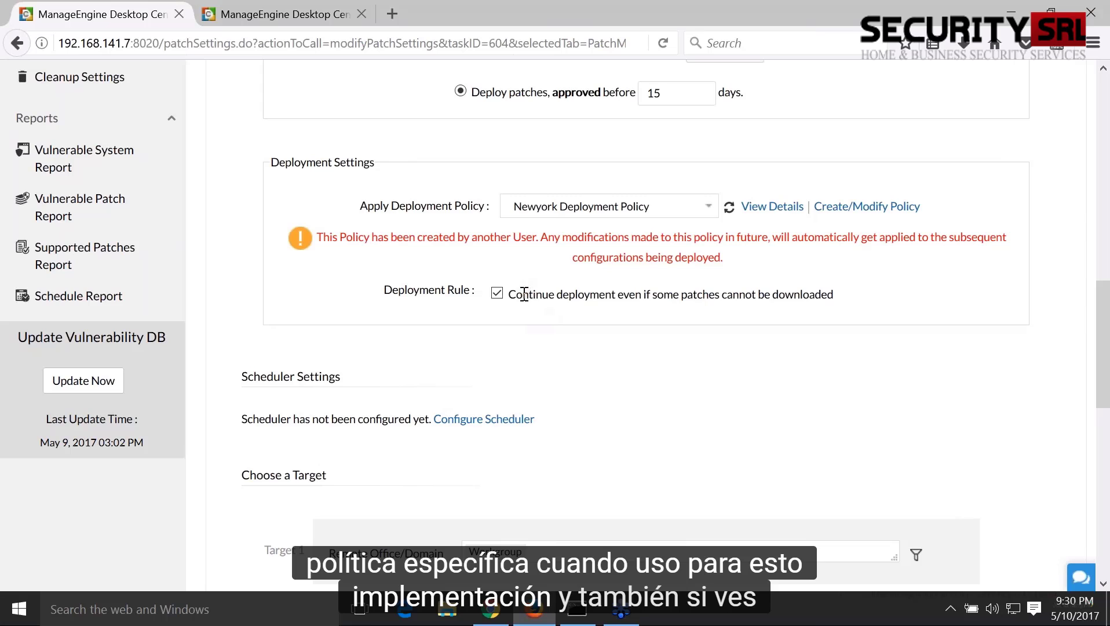
left_click_drag(523, 295, 768, 332)
left_click(777, 355)
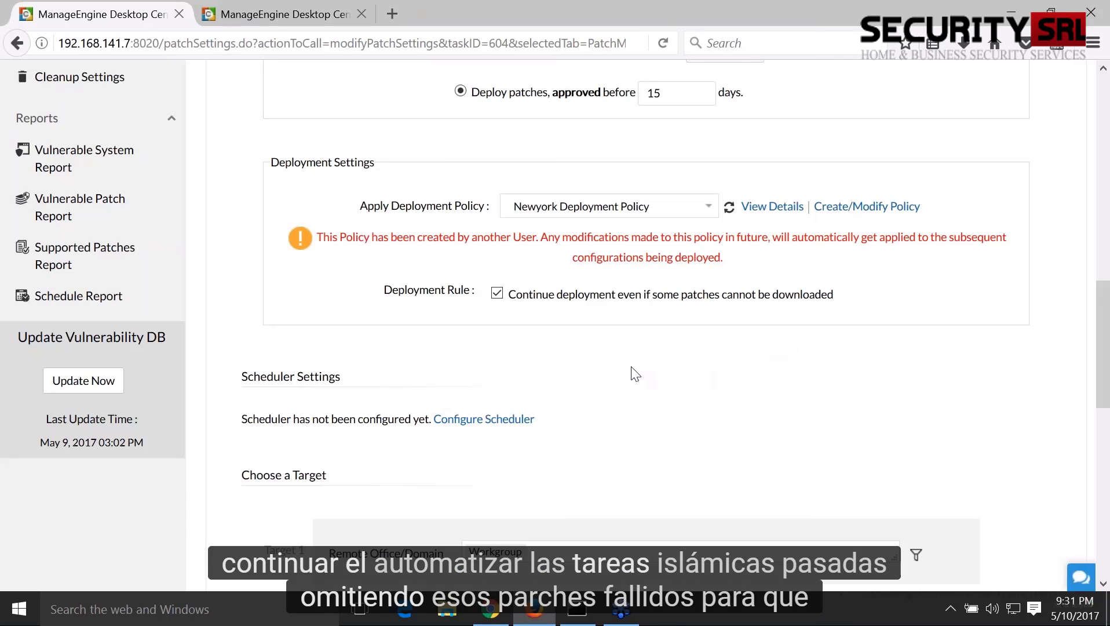
Configure the task's scheduler to run weekly on Friday, starting at 11:00.
scroll(613, 369, "down", 1)
scroll(580, 364, "down", 3)
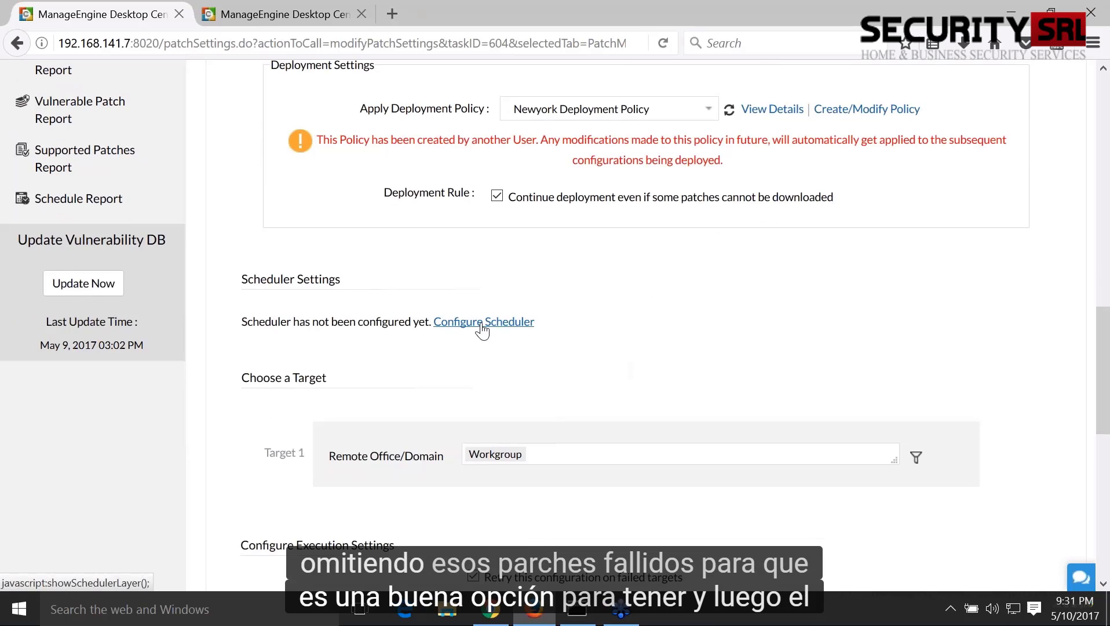
left_click(482, 328)
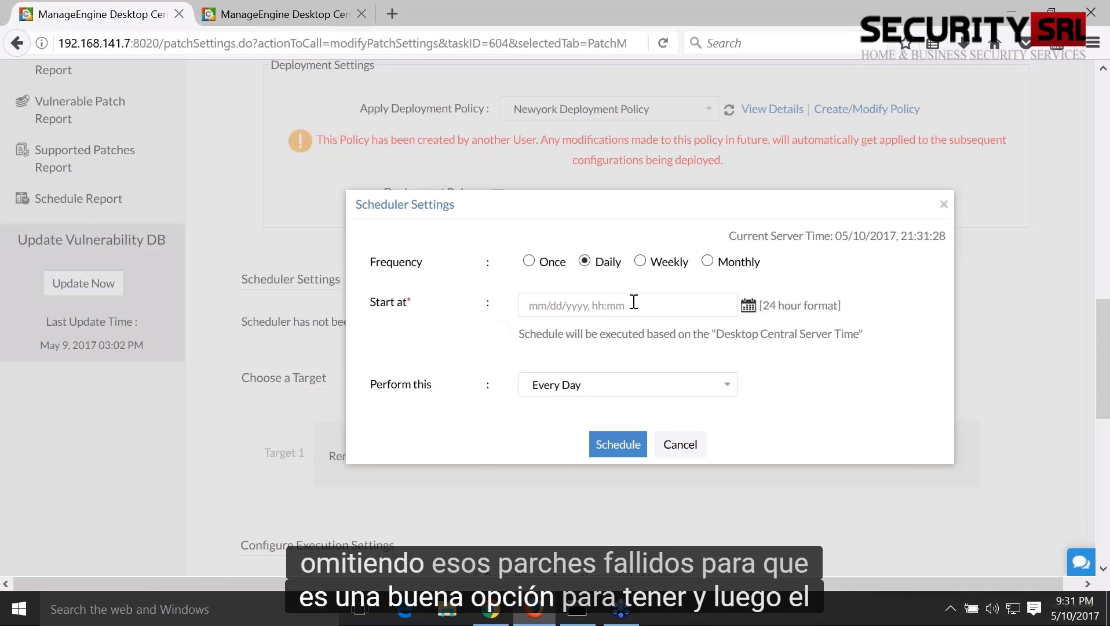
left_click(640, 261)
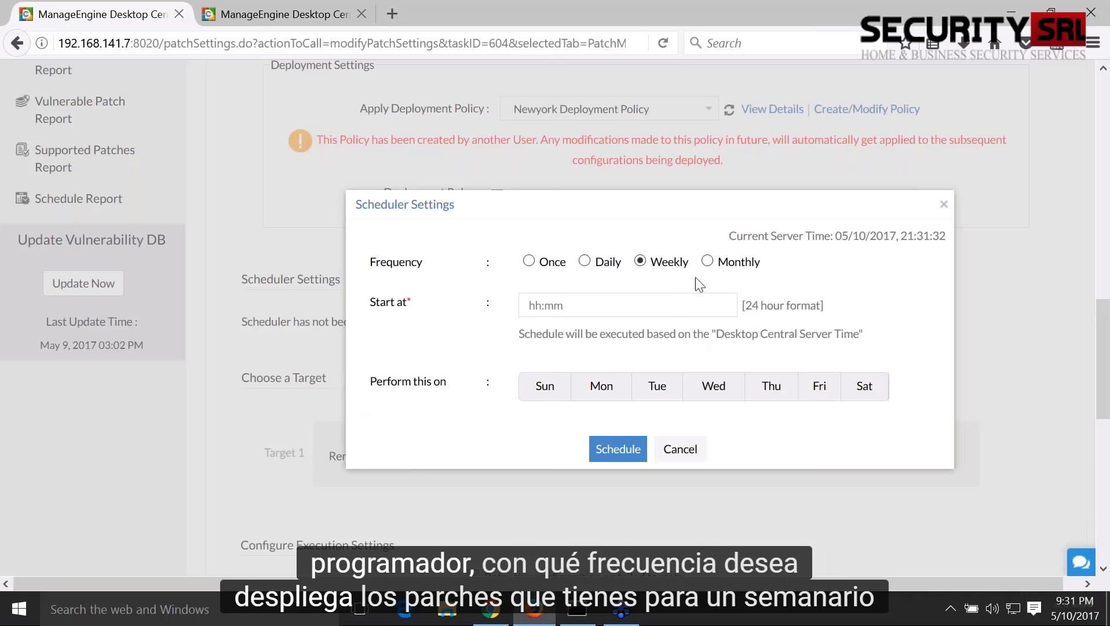
left_click(707, 261)
left_click(640, 261)
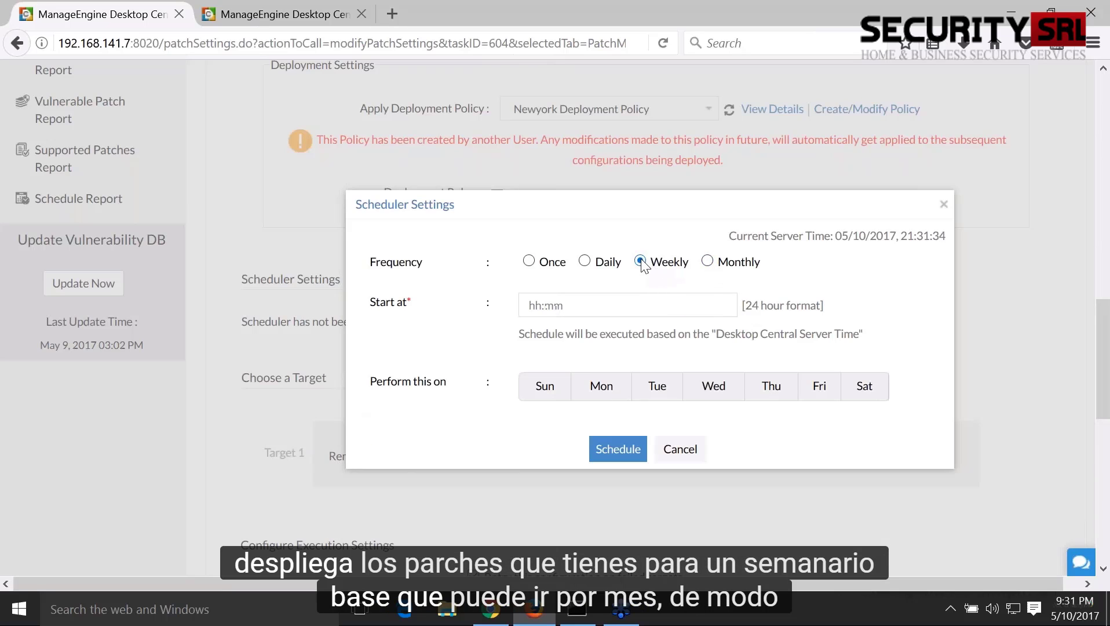
left_click(819, 386)
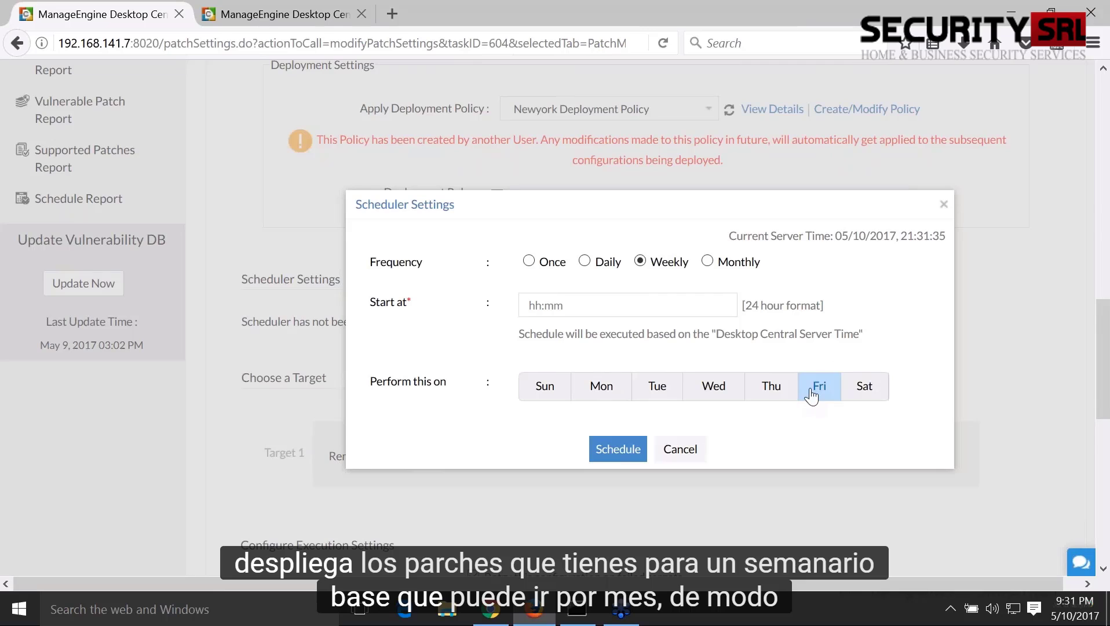
left_click(695, 308)
type("11:00")
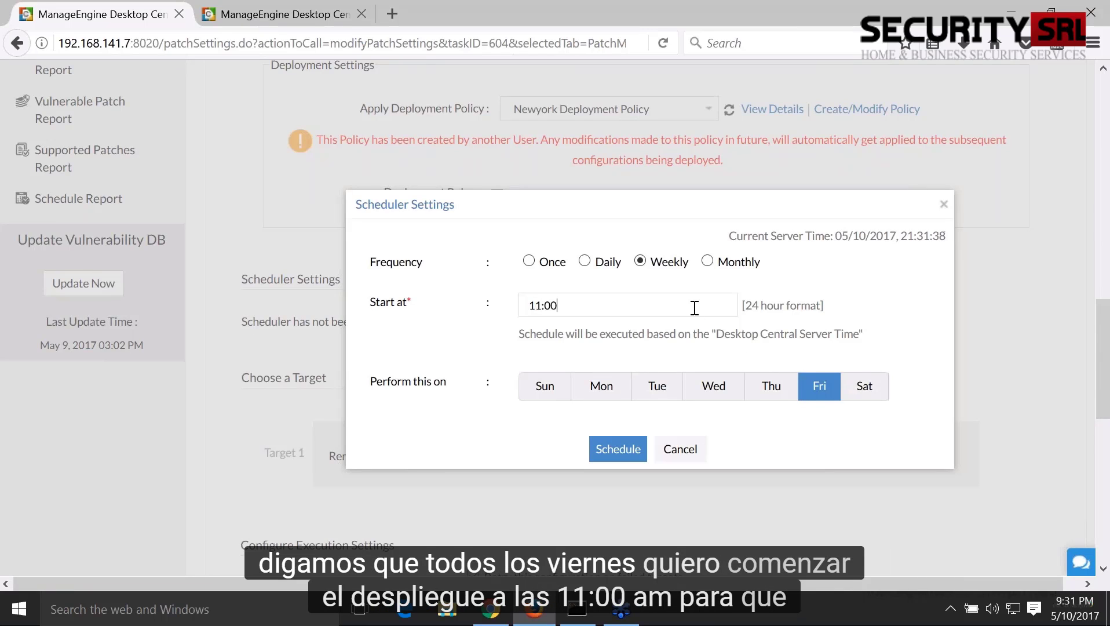
left_click(619, 451)
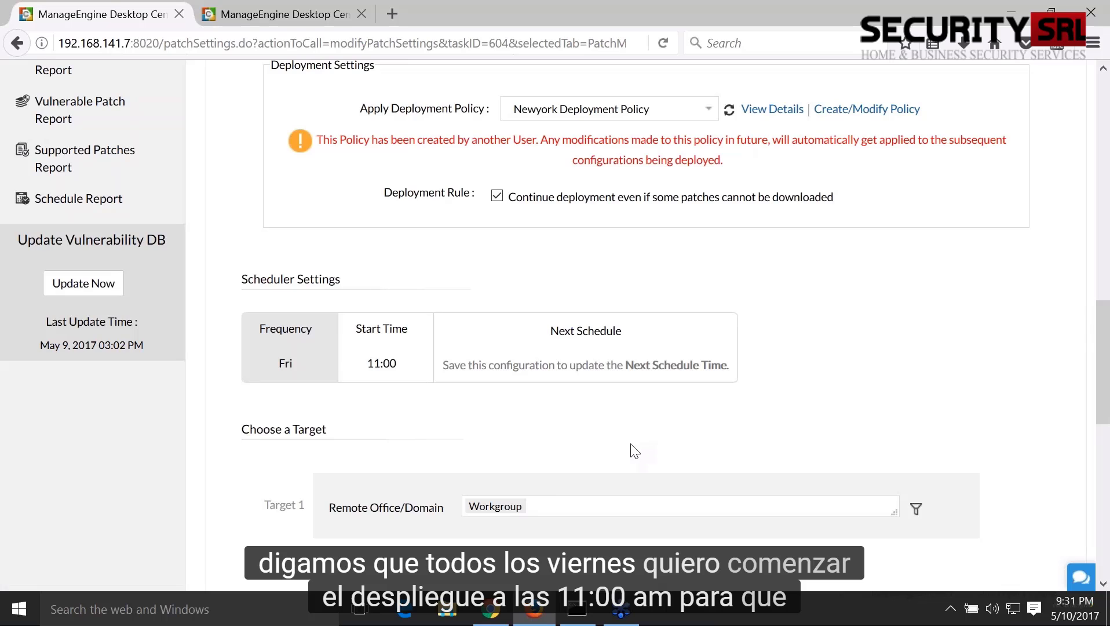
scroll(634, 450, "down", 2)
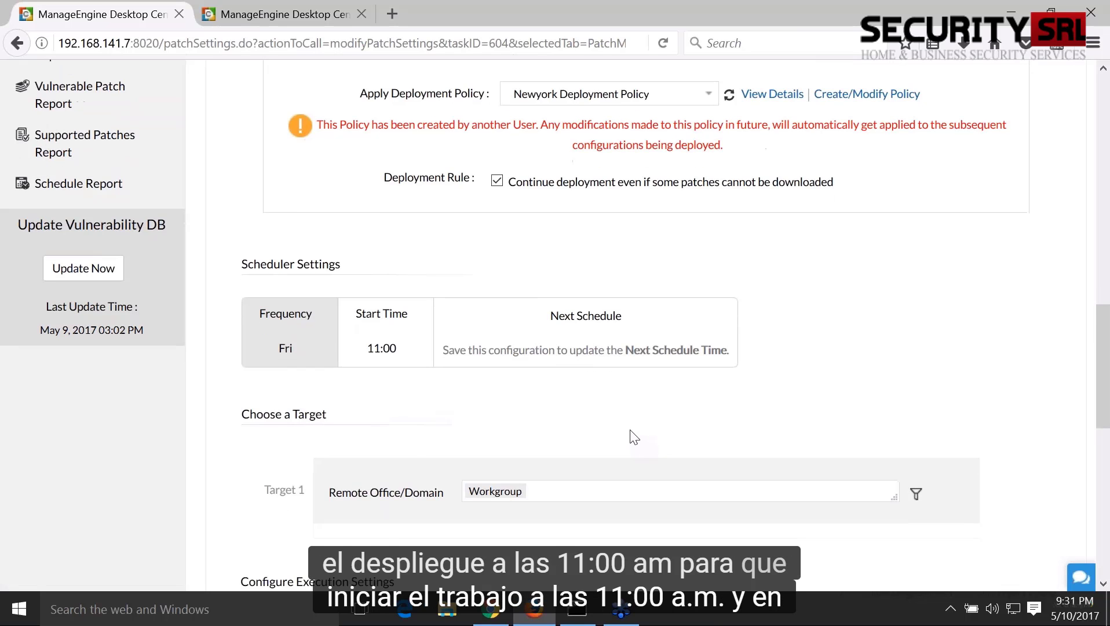
Change the Remote Office/Domain of Target 1 to the ZOHOCORP domain, with no other office or domain included.
scroll(635, 437, "down", 2)
scroll(582, 396, "down", 6)
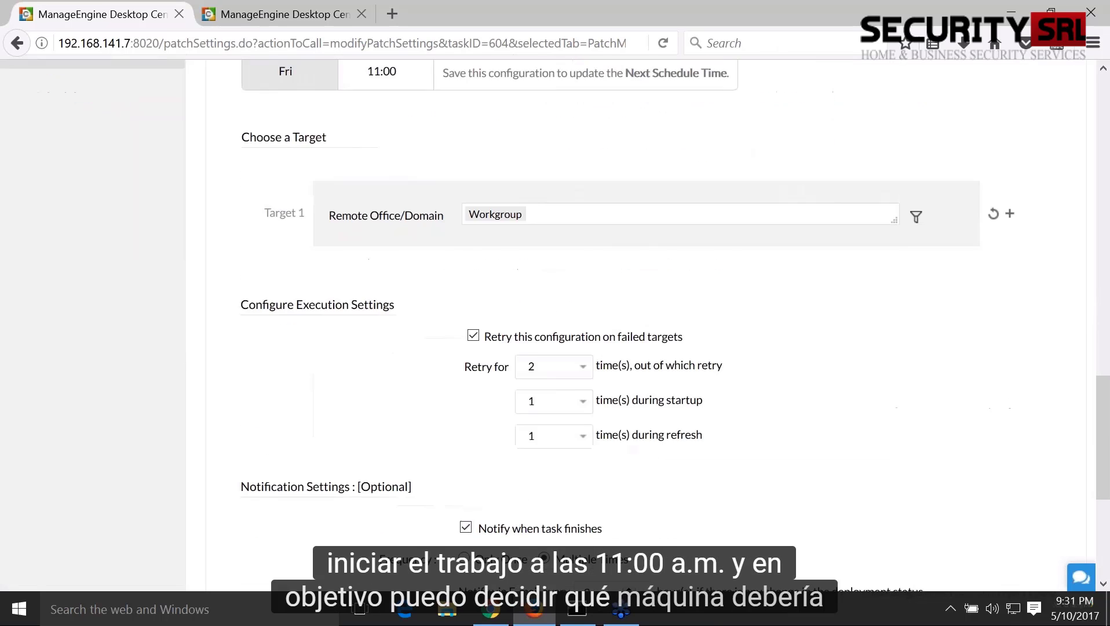
left_click(519, 214)
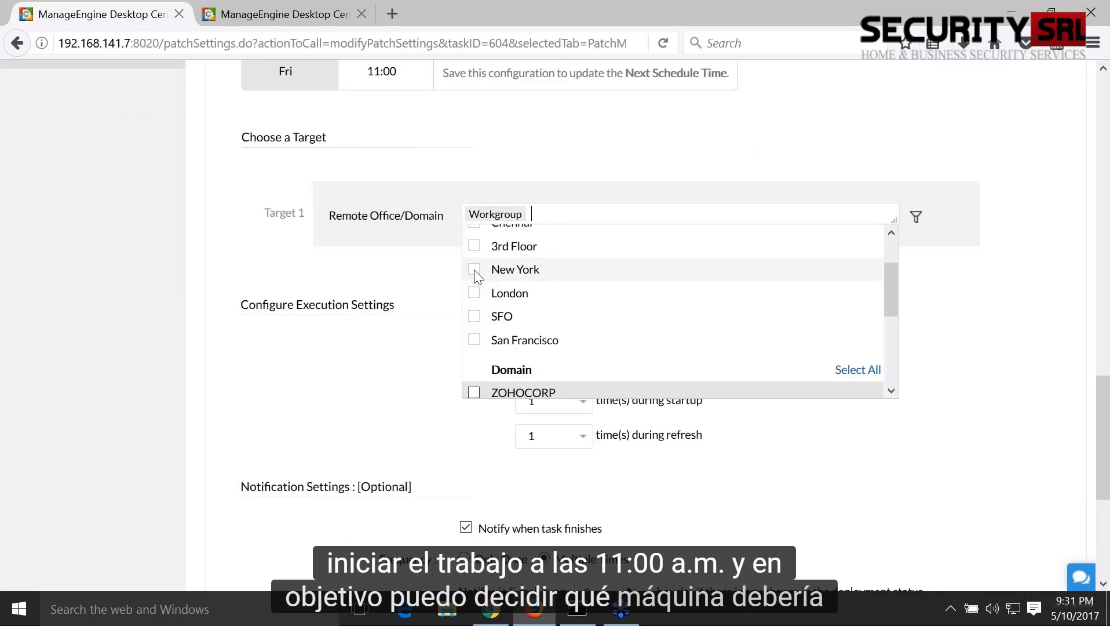
scroll(481, 295, "up", 2)
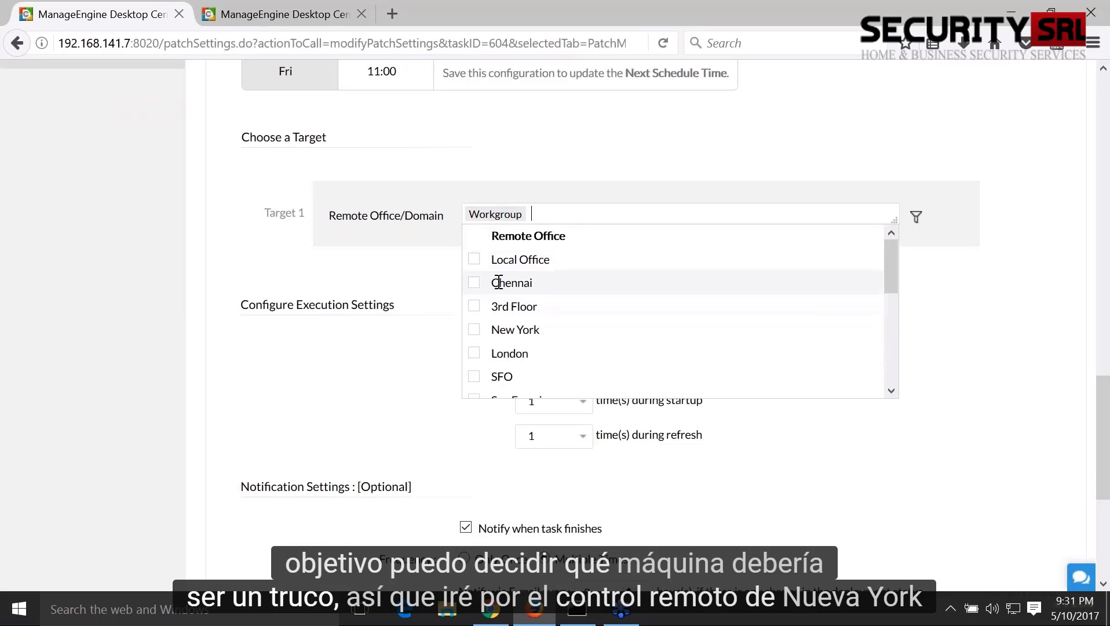
scroll(497, 285, "down", 5)
scroll(484, 348, "up", 3)
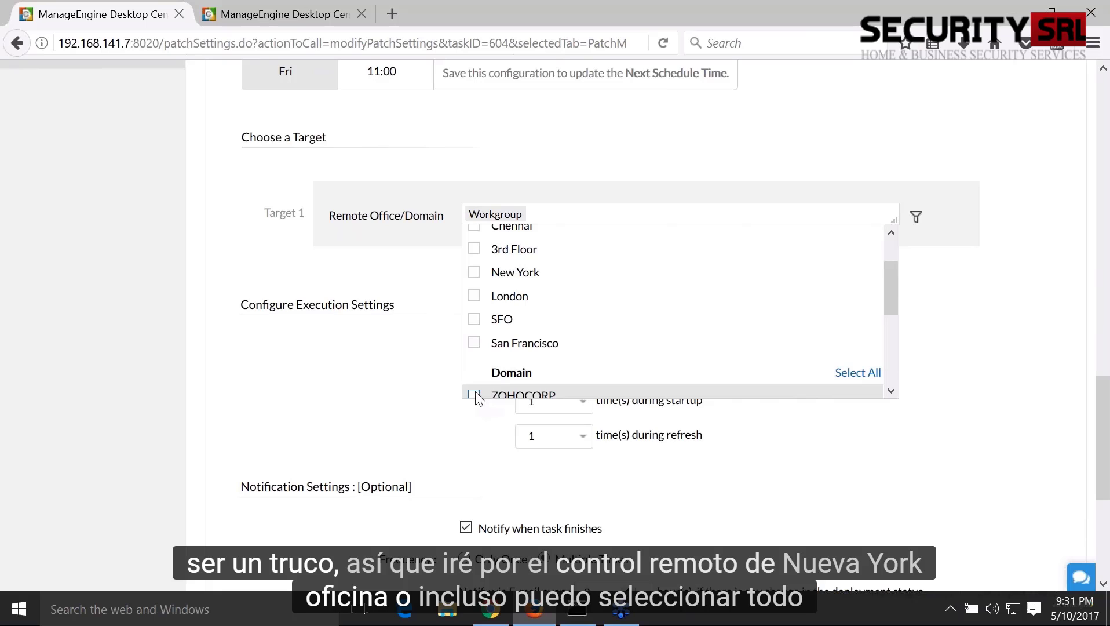
left_click(475, 395)
left_click(525, 223)
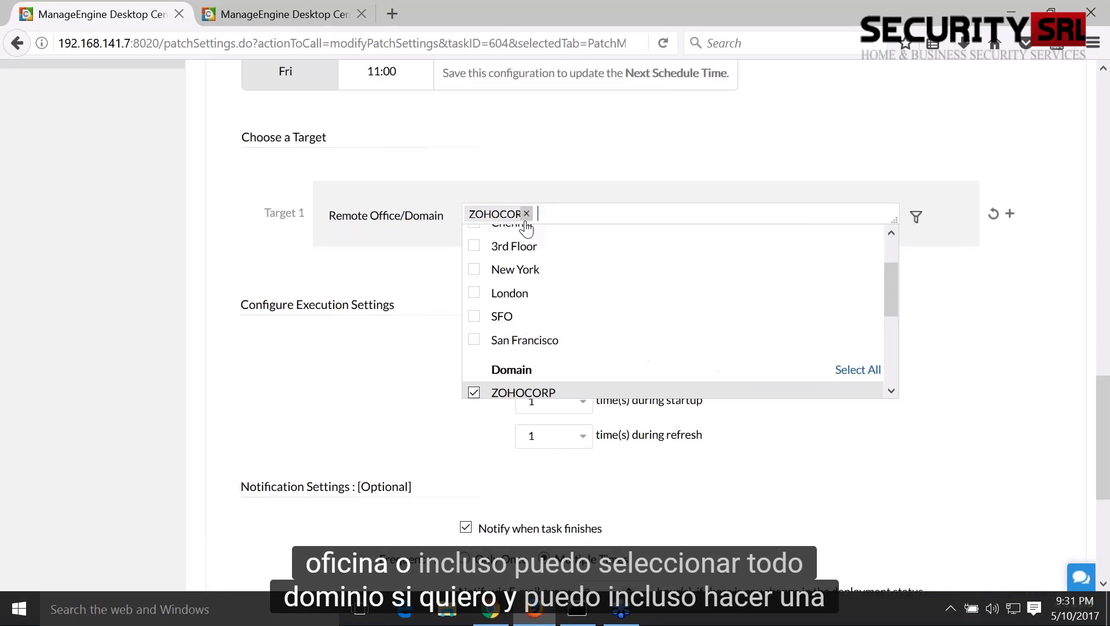
left_click(918, 263)
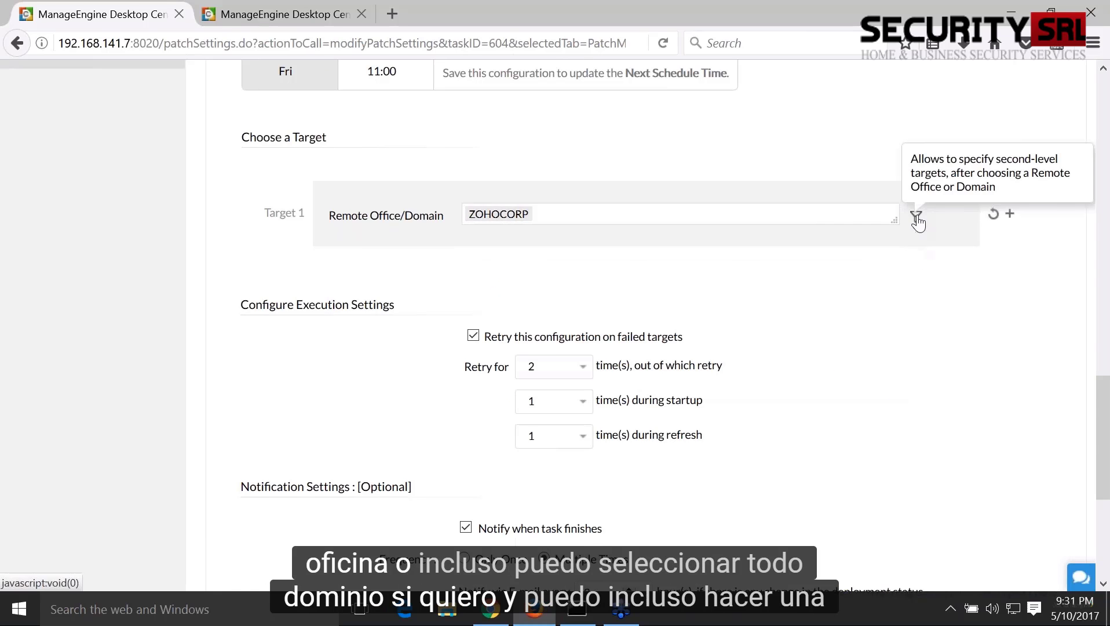
Add a second-level filter to Target 1 that limits the computers to the New York remote office.
left_click(916, 217)
left_click(503, 266)
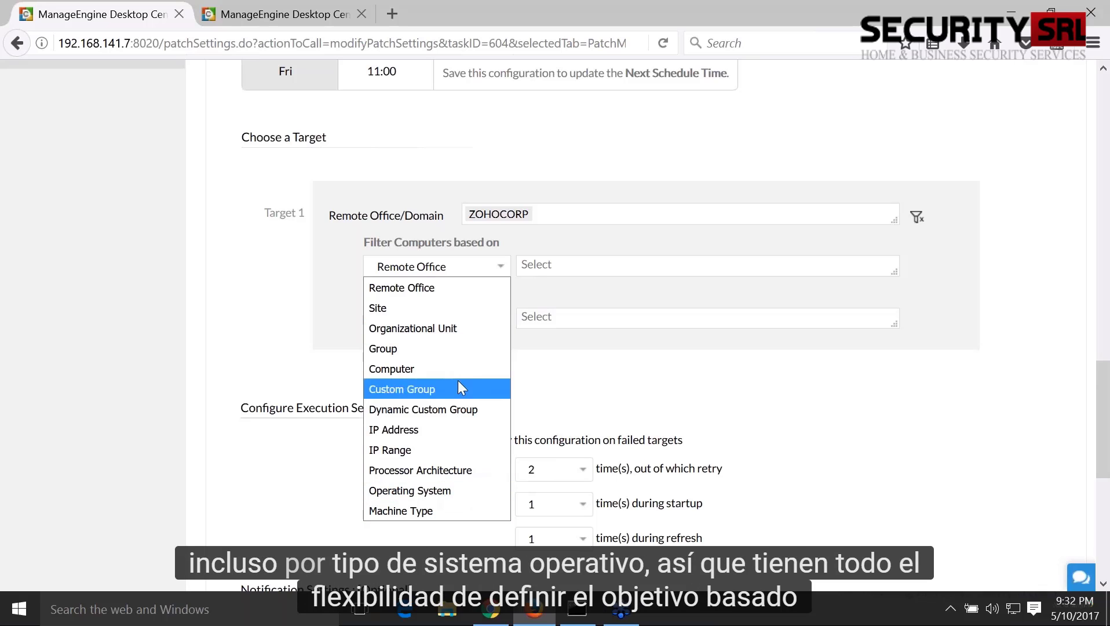
left_click(466, 289)
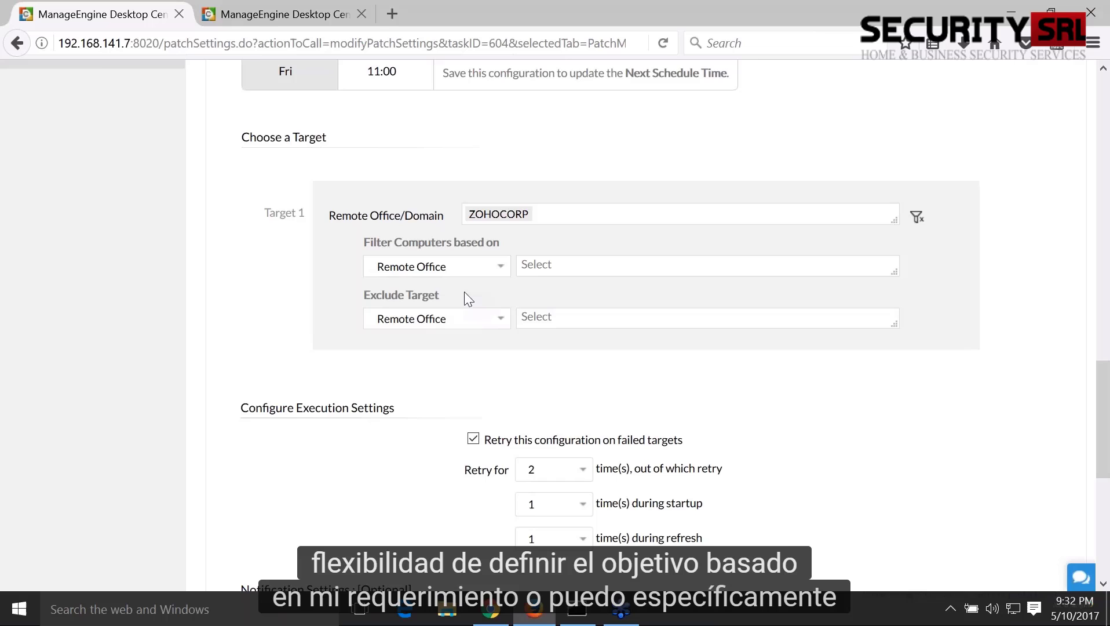
left_click(534, 266)
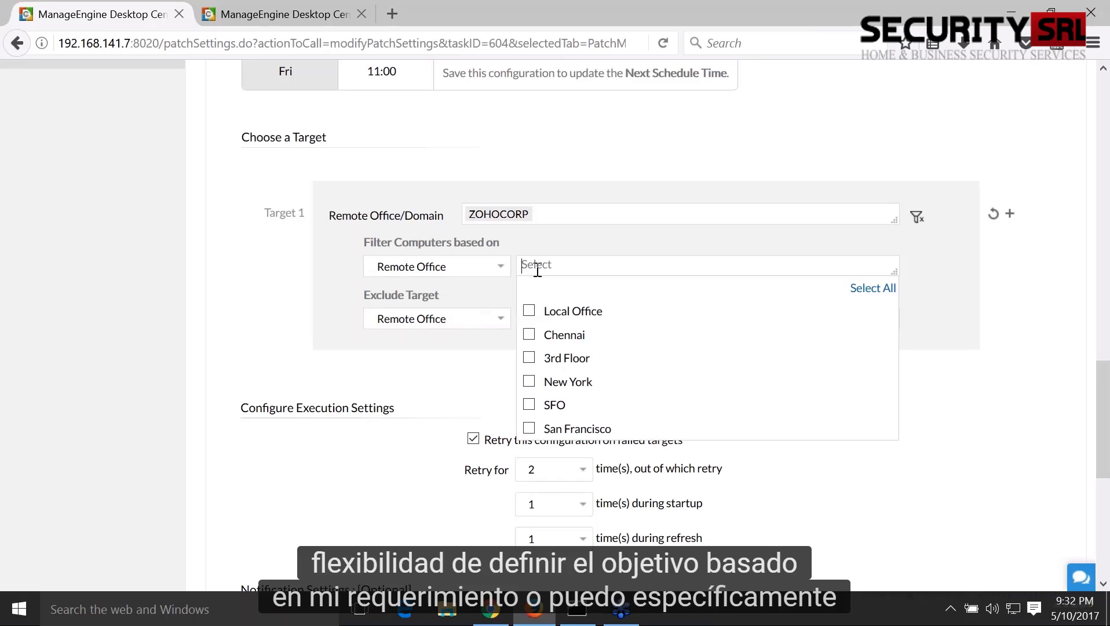
left_click(524, 382)
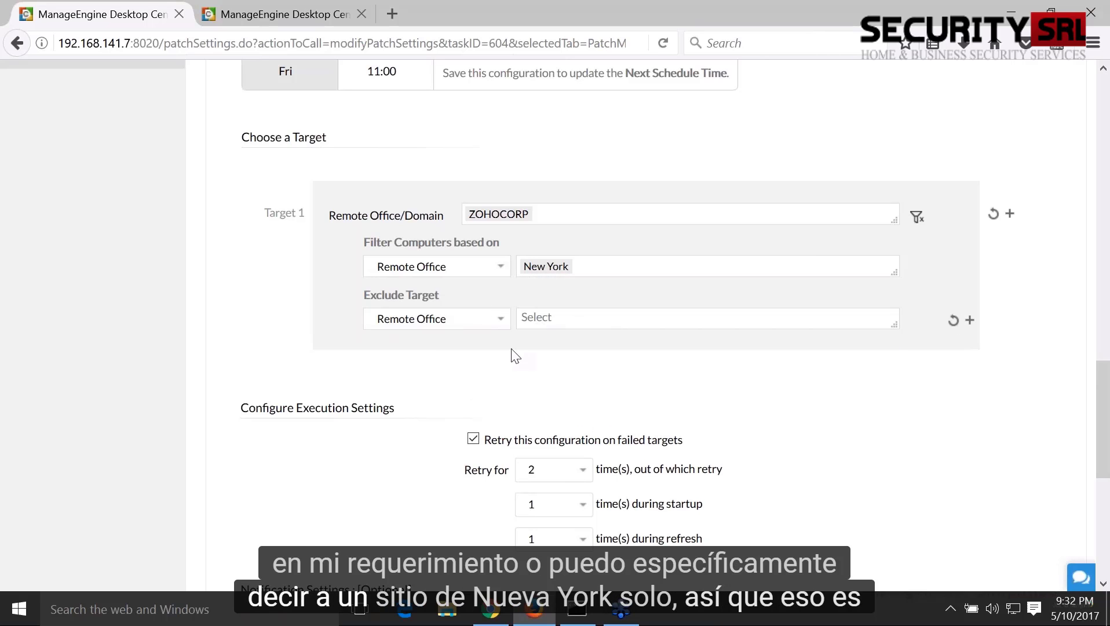
scroll(706, 316, "down", 2)
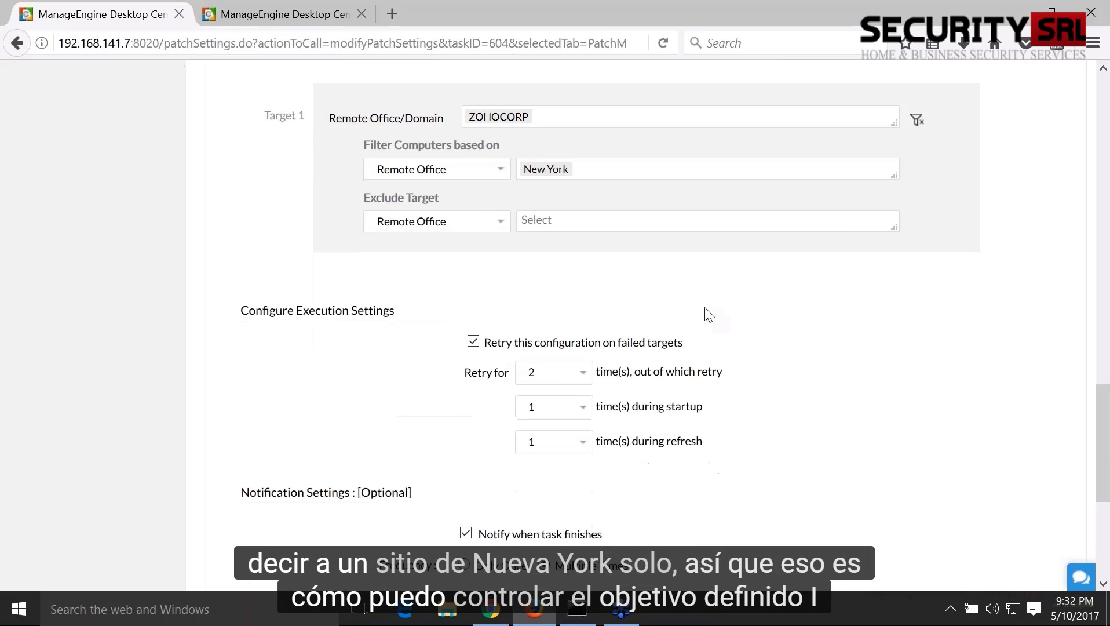
left_click(500, 222)
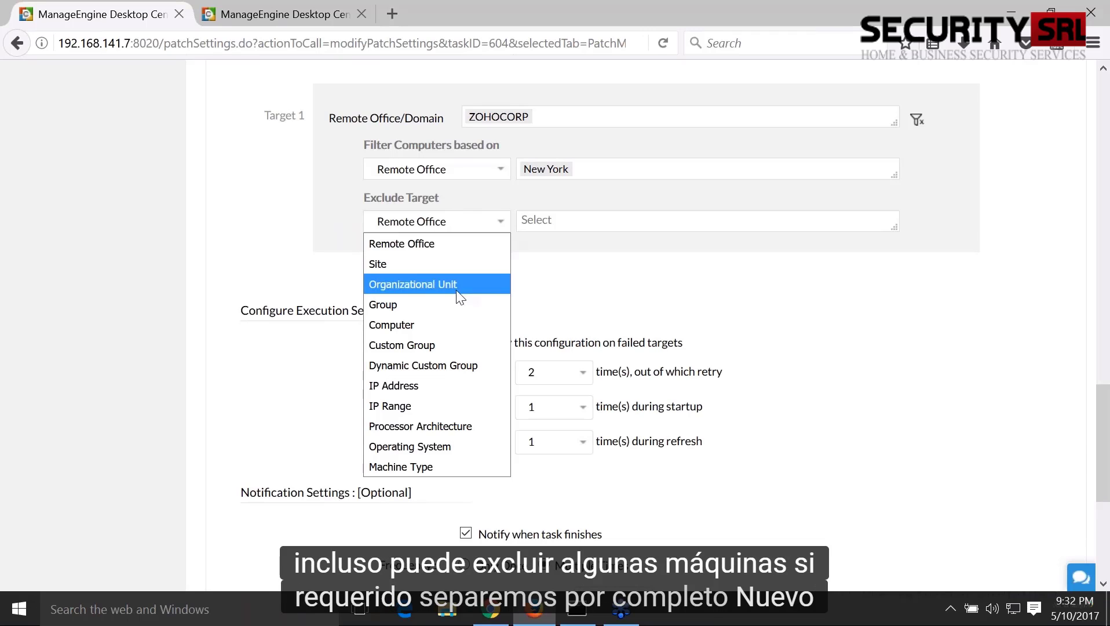
left_click(446, 324)
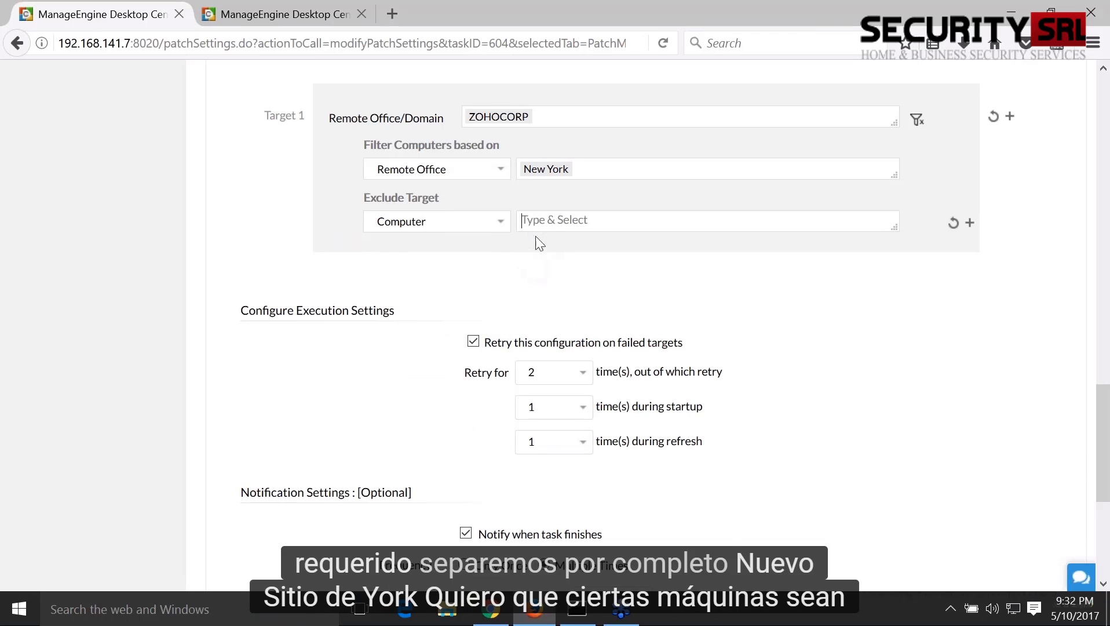
left_click(545, 219)
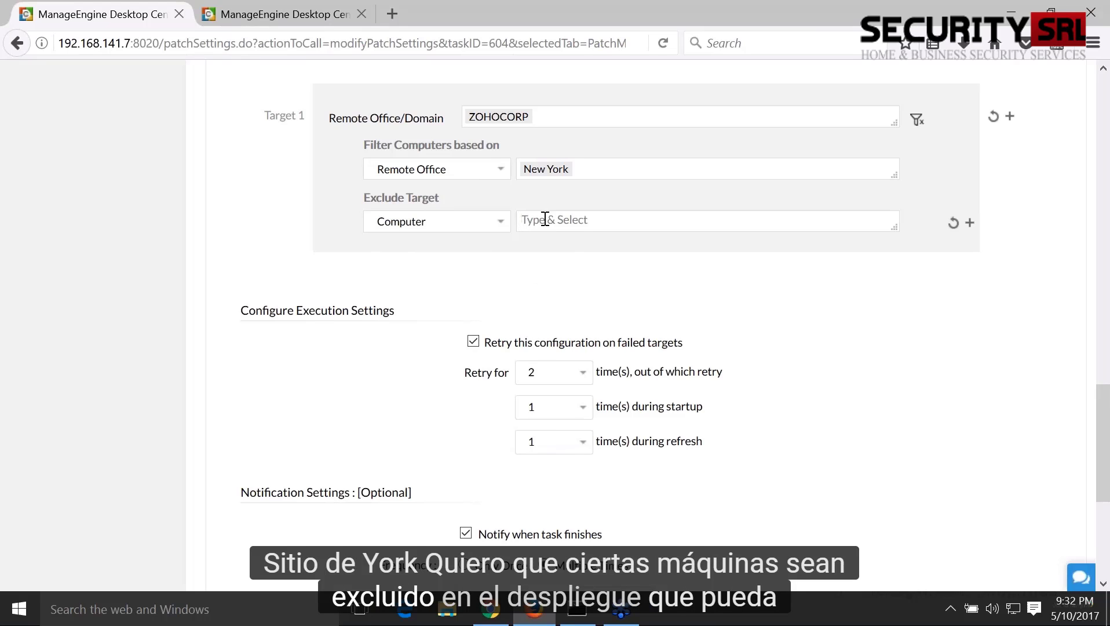
left_click(498, 225)
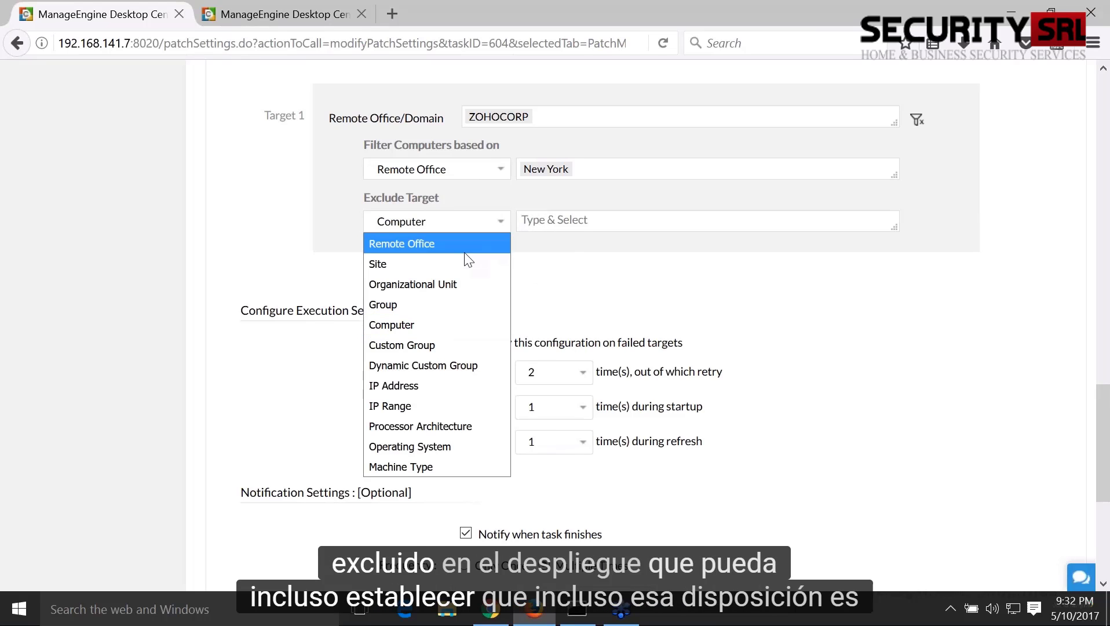
left_click(468, 244)
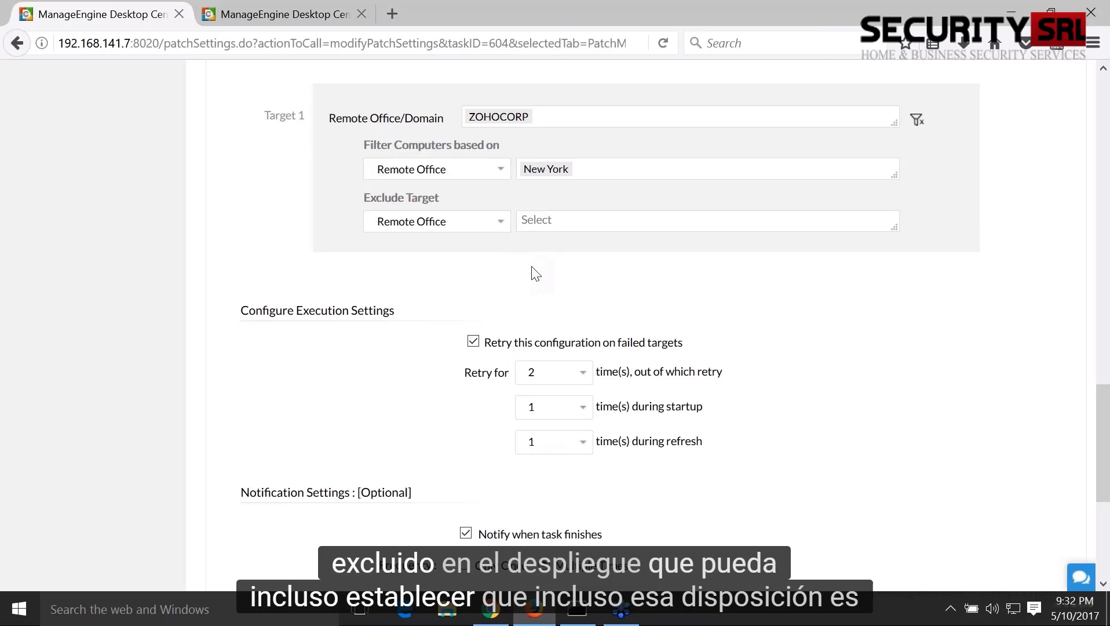
Review the retry settings for failed targets and the e-mail notification settings, and save the task.
scroll(532, 272, "down", 3)
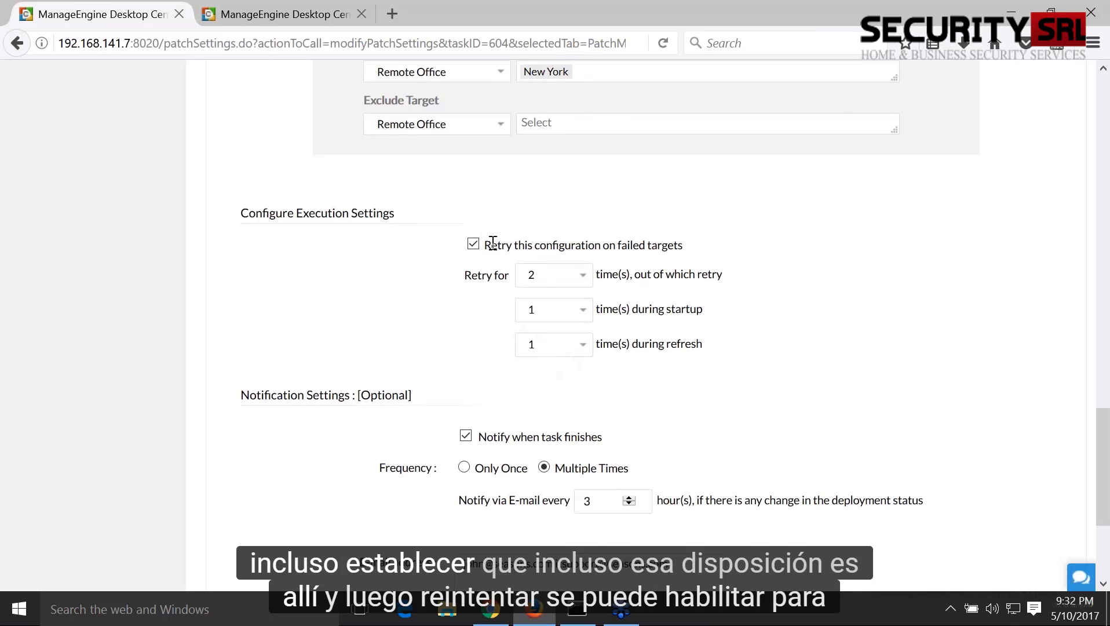
left_click_drag(488, 244, 678, 246)
left_click(744, 275)
scroll(735, 369, "down", 3)
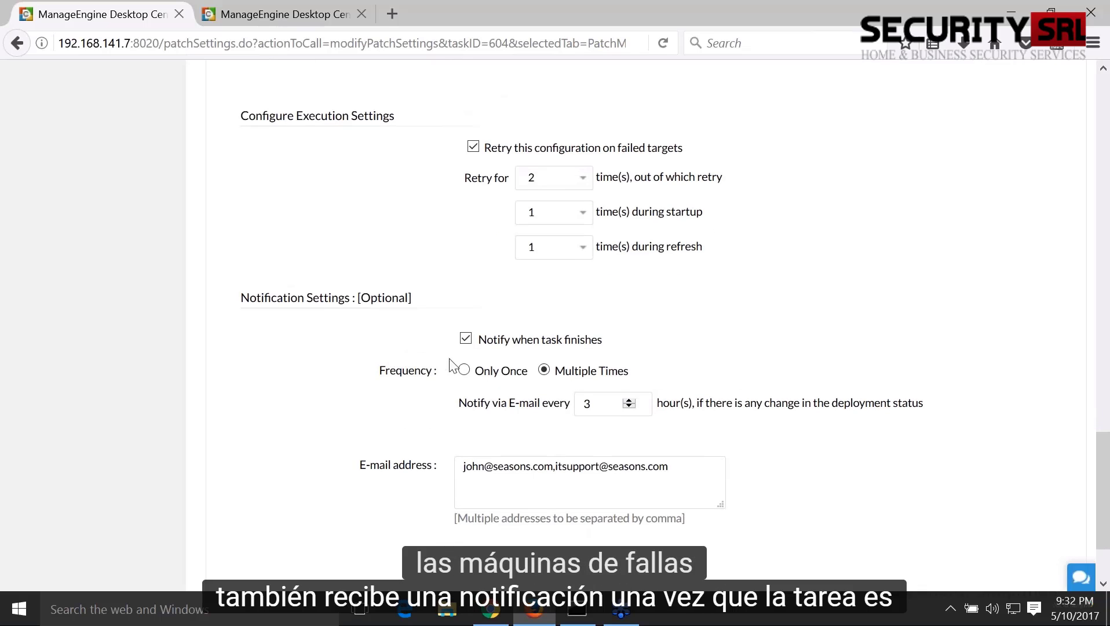
scroll(503, 361, "down", 3)
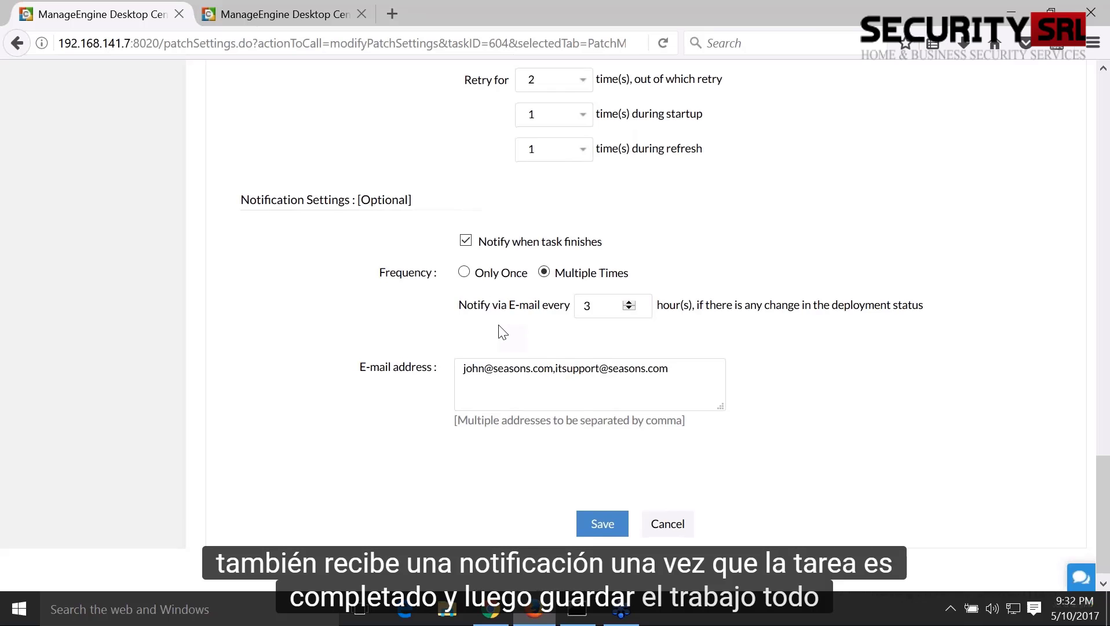
left_click(602, 513)
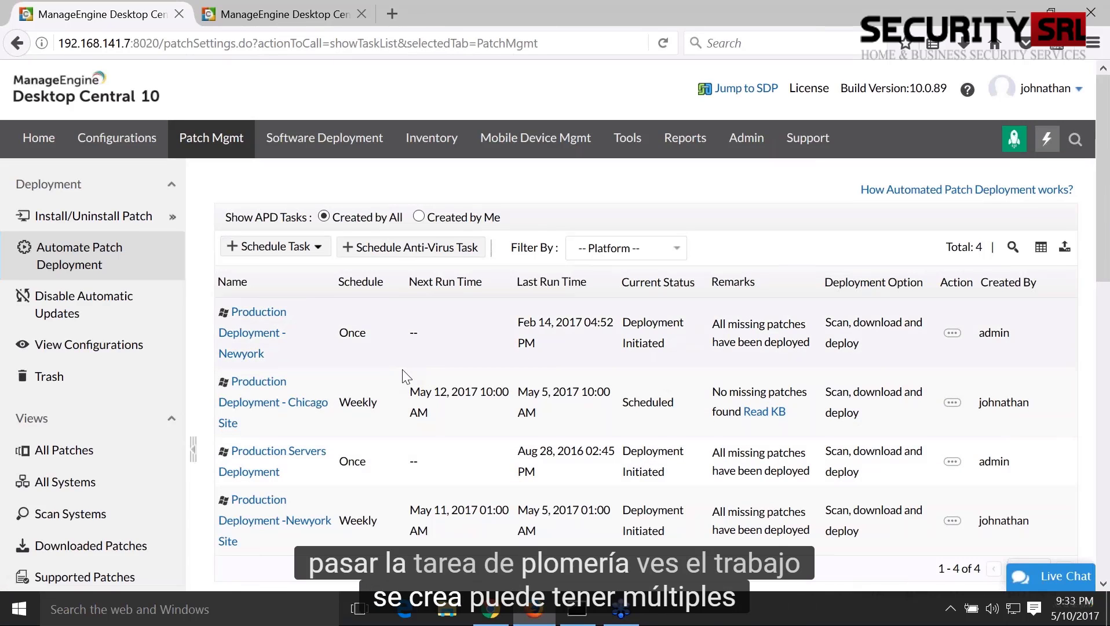
Look over the list of automated deployment tasks and switch to the patch management presentation.
scroll(404, 377, "down", 2)
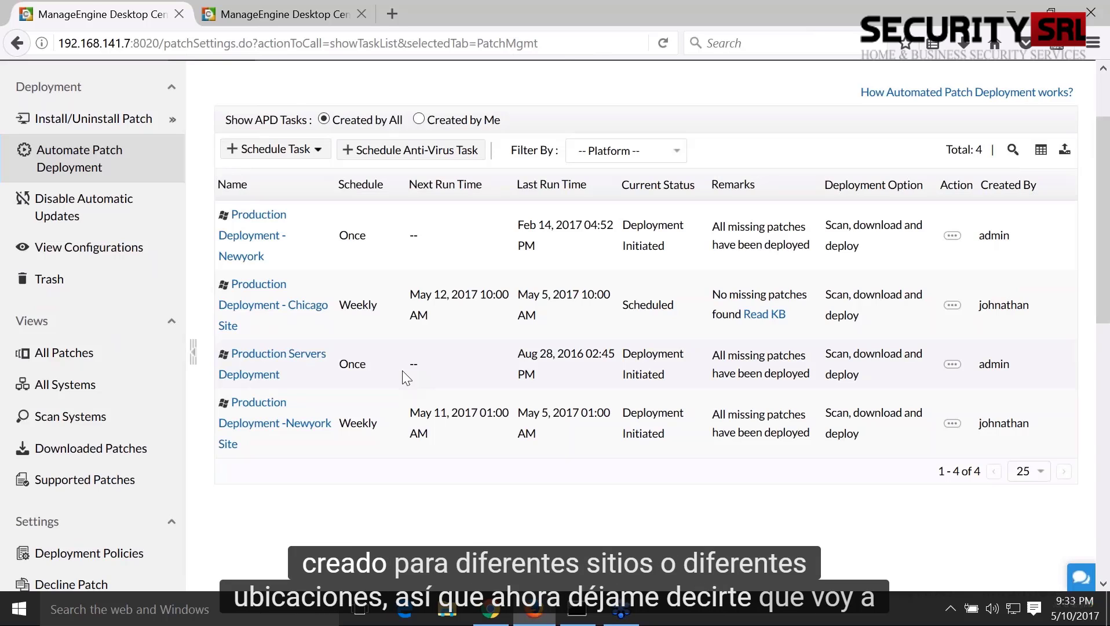
key("alt+Tab")
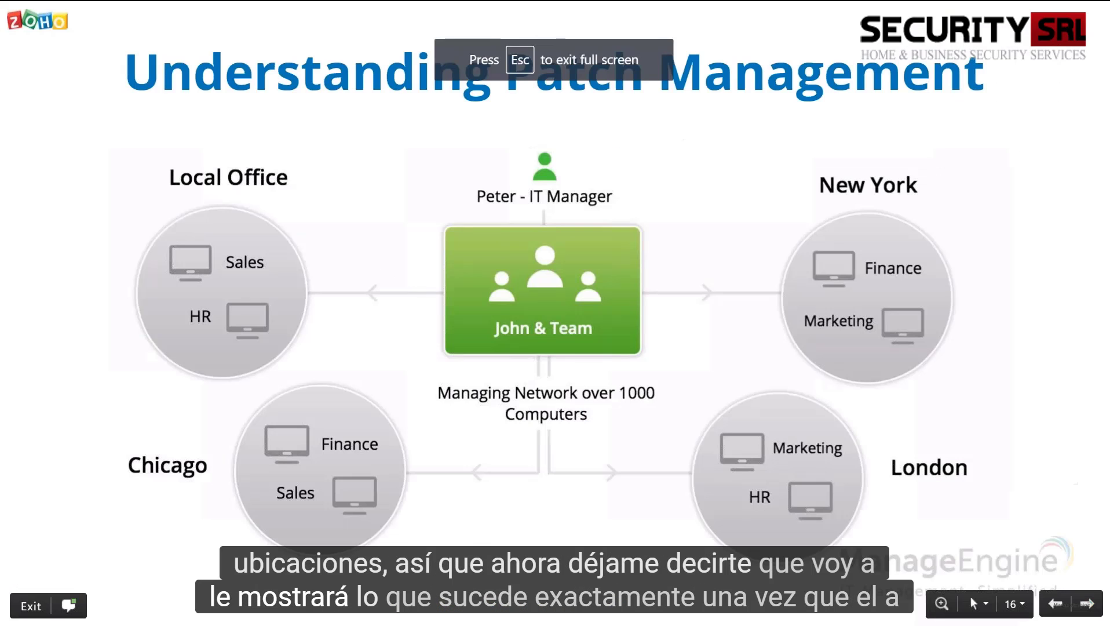
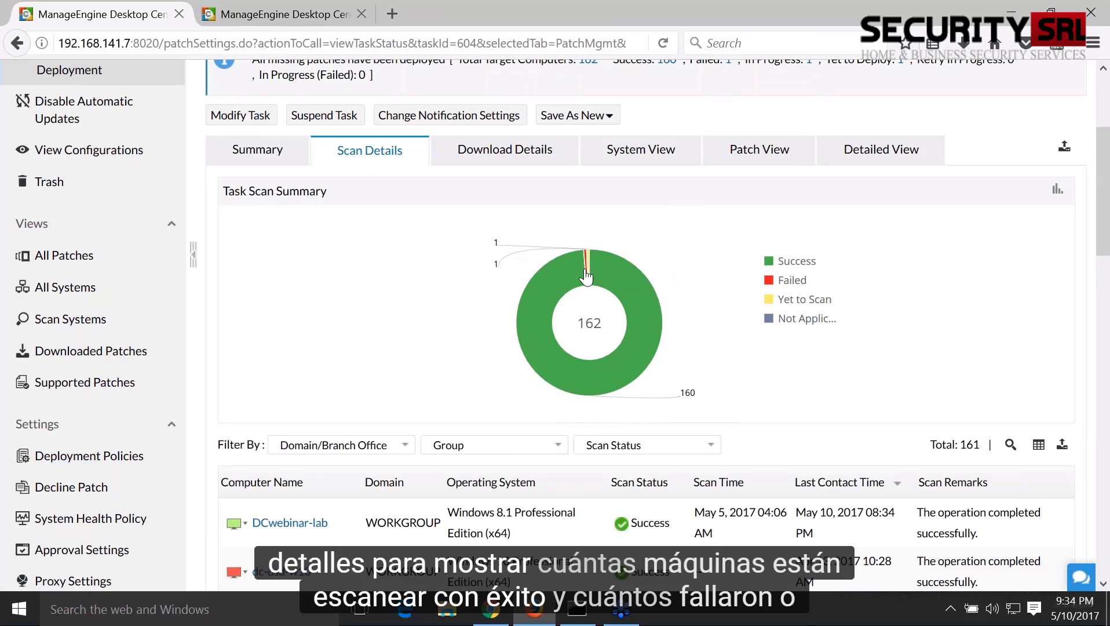
Examine the scan details, download details and system view of the Production Deployment -Newyork Site task.
mouse_move(588, 277)
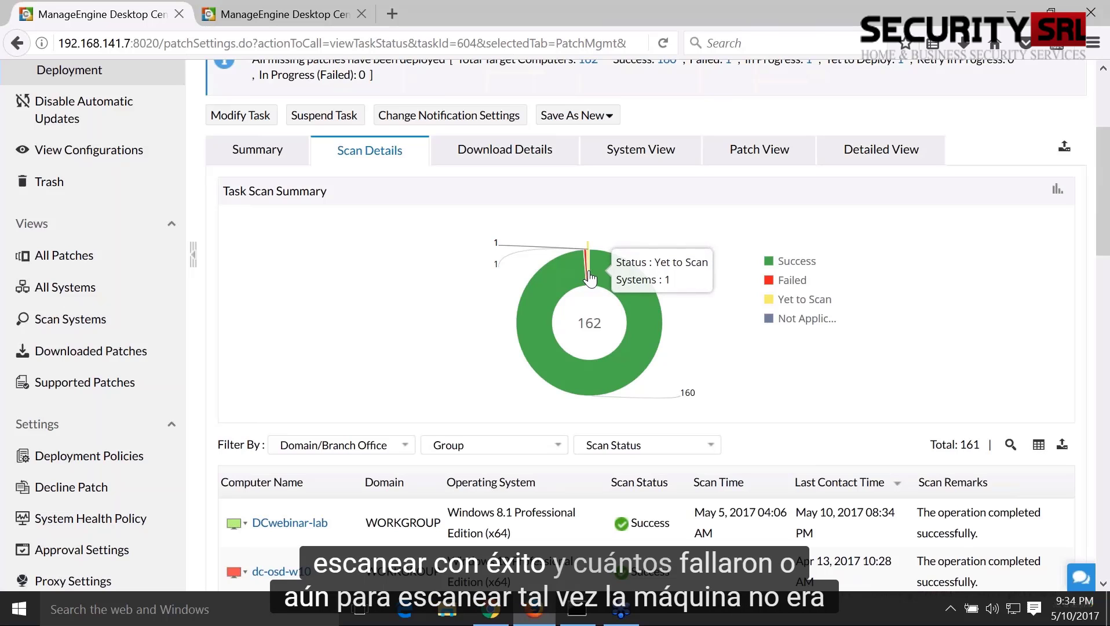
left_click(486, 152)
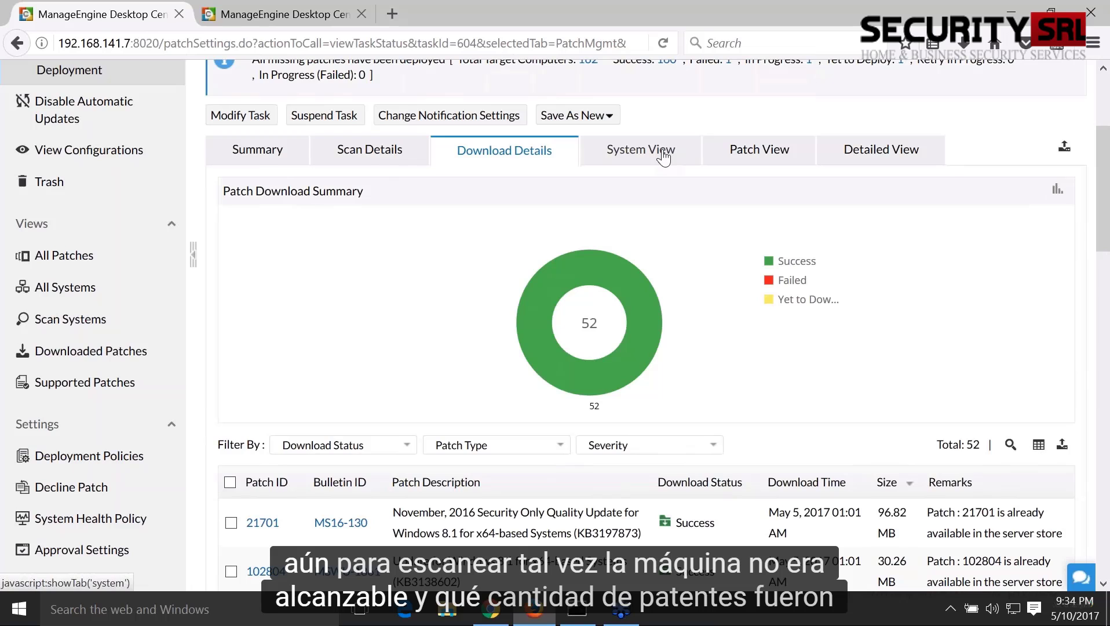
left_click(664, 156)
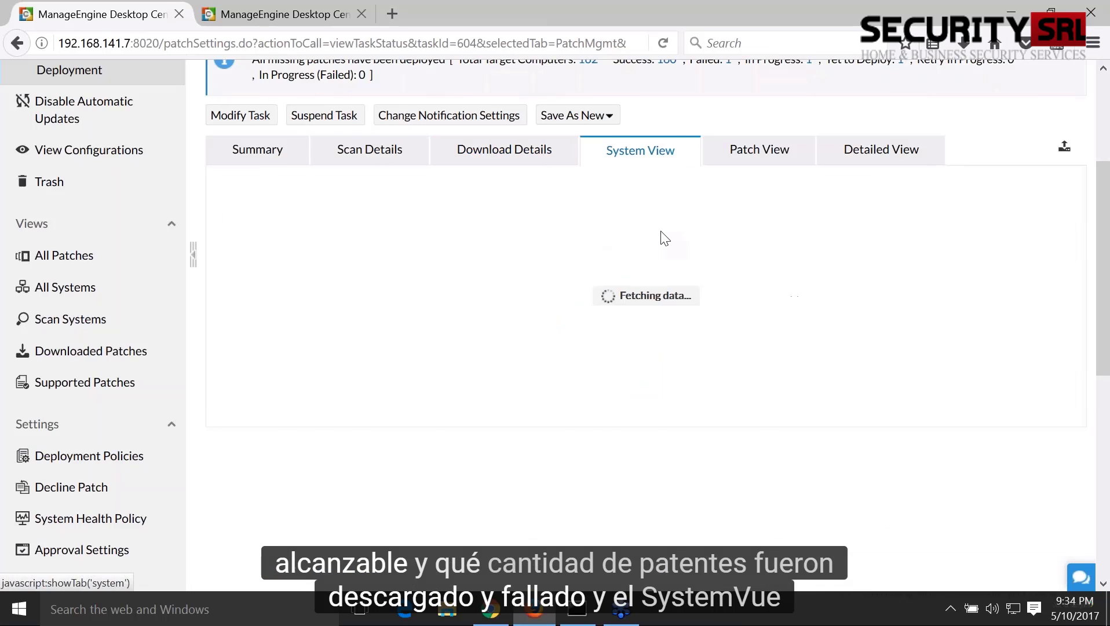
mouse_move(756, 273)
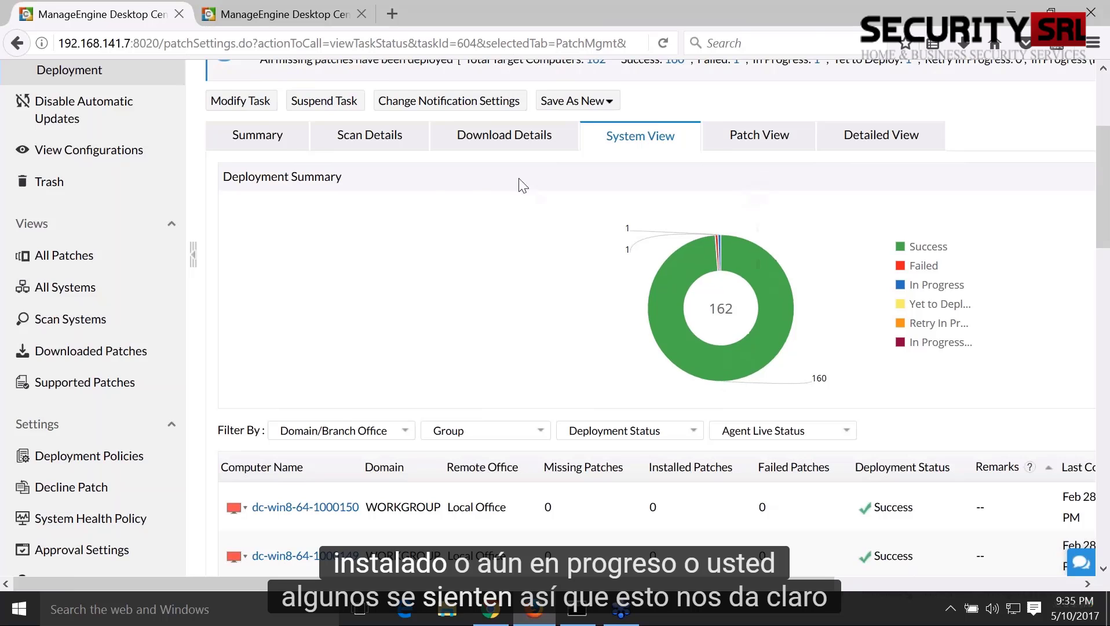
Review the task's summary, including its task details, scan and download summaries, patch criteria and target scope.
left_click(280, 141)
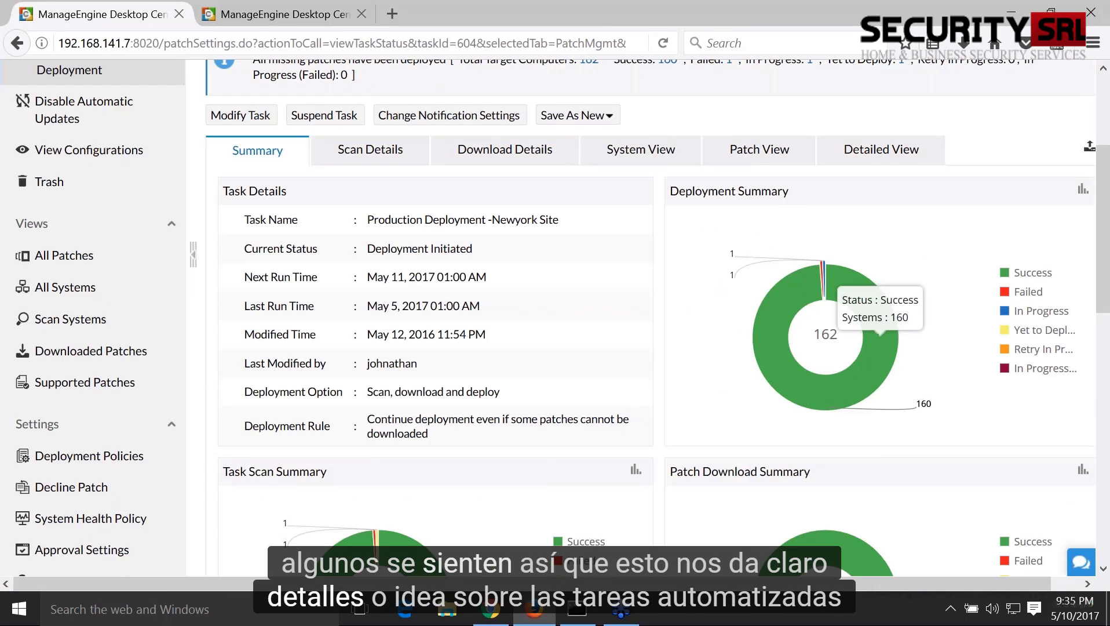
scroll(960, 438, "down", 5)
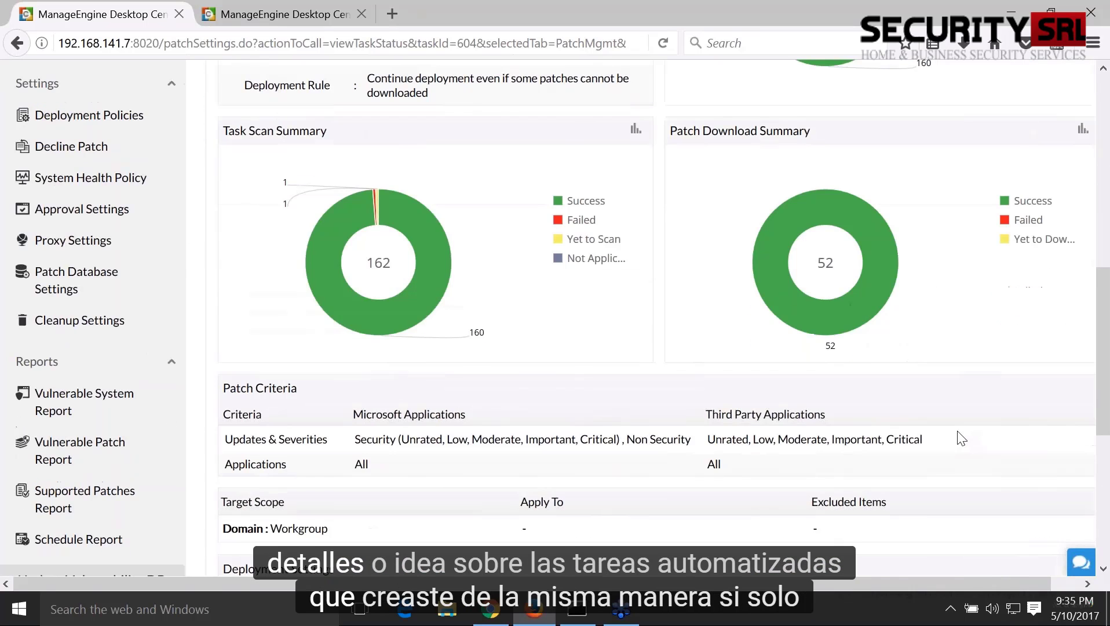
scroll(961, 439, "up", 5)
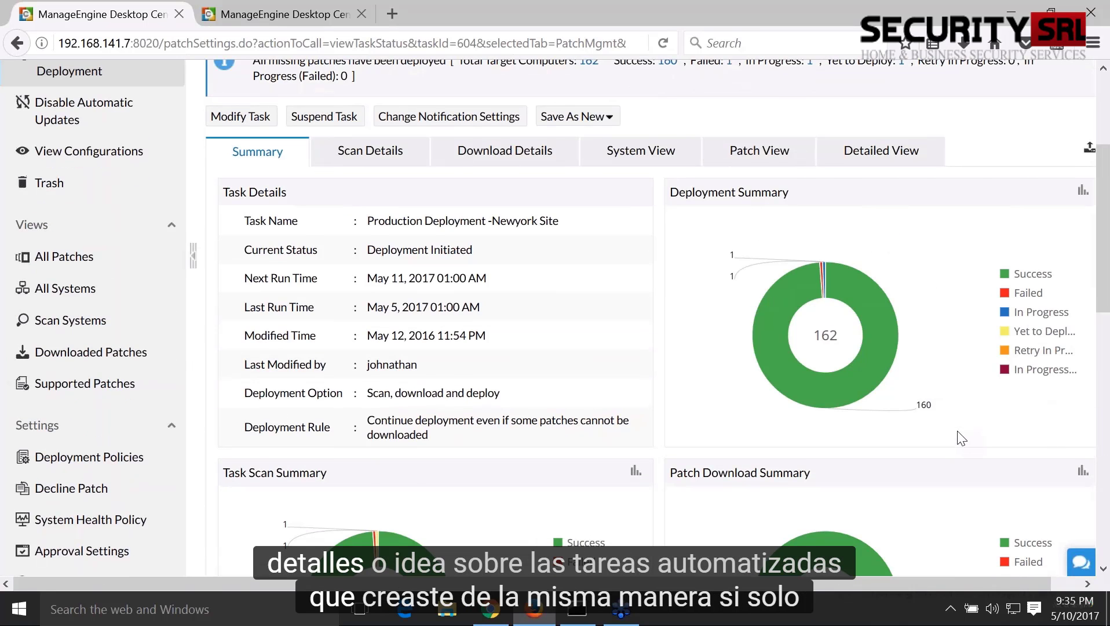
scroll(957, 432, "up", 2)
left_click_drag(830, 584, 855, 581)
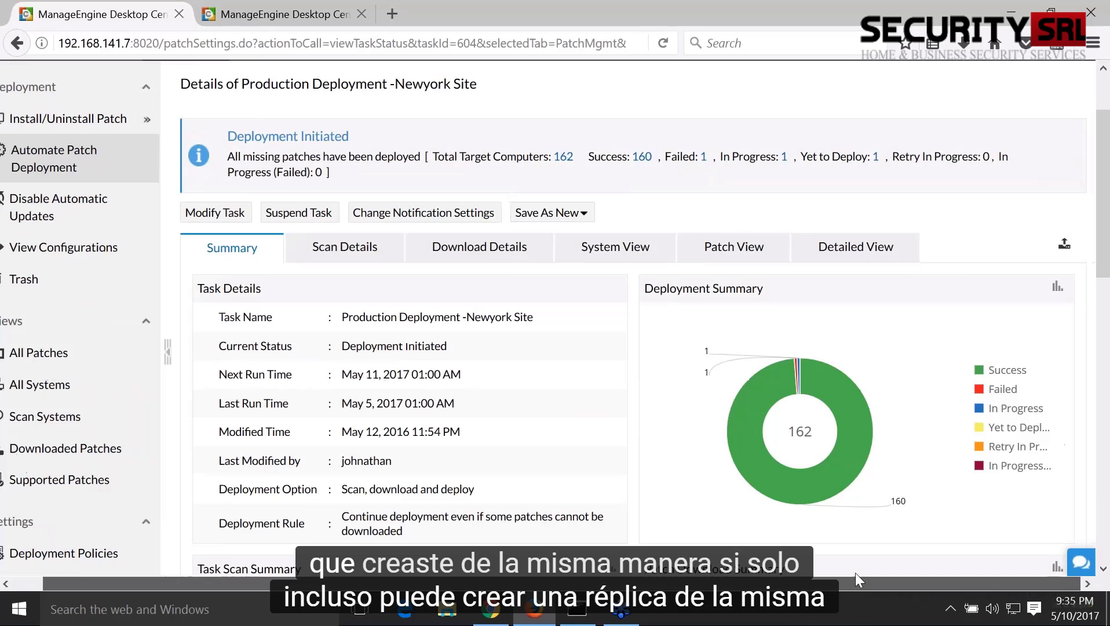
View the options for saving the task as a new one, and return to the automated patch deployment task list.
left_click(584, 213)
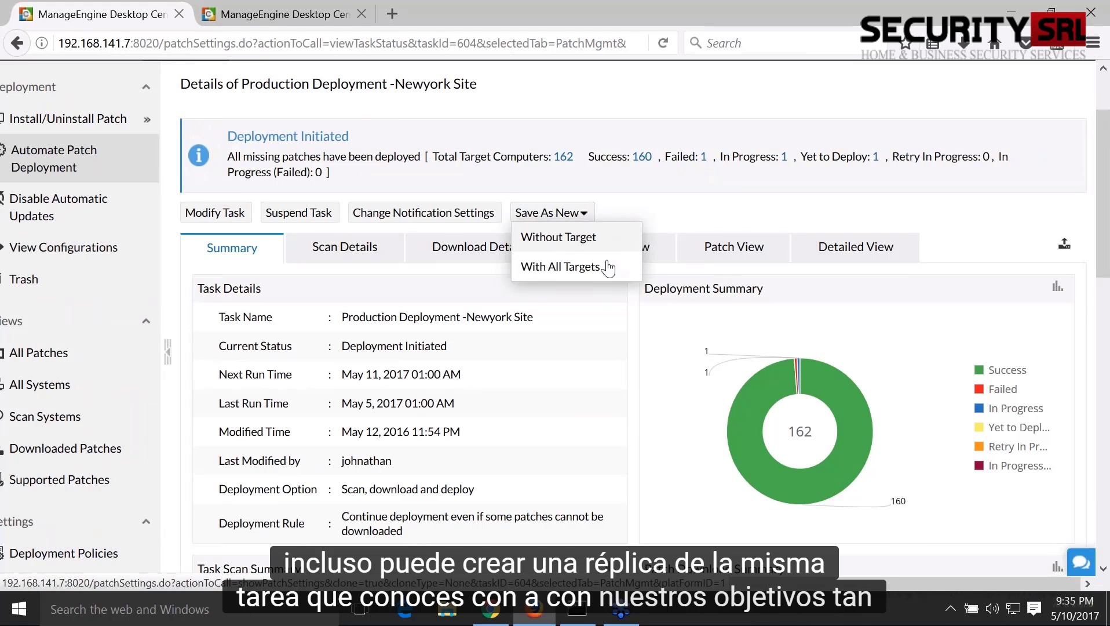
left_click(49, 167)
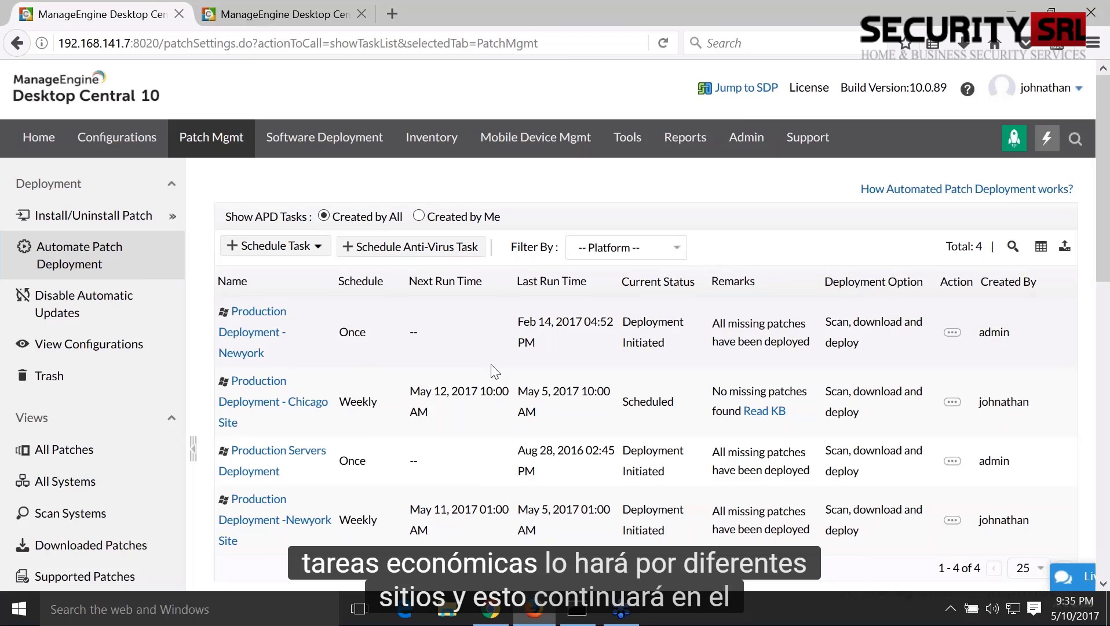
scroll(718, 508, "down", 3)
scroll(719, 505, "up", 3)
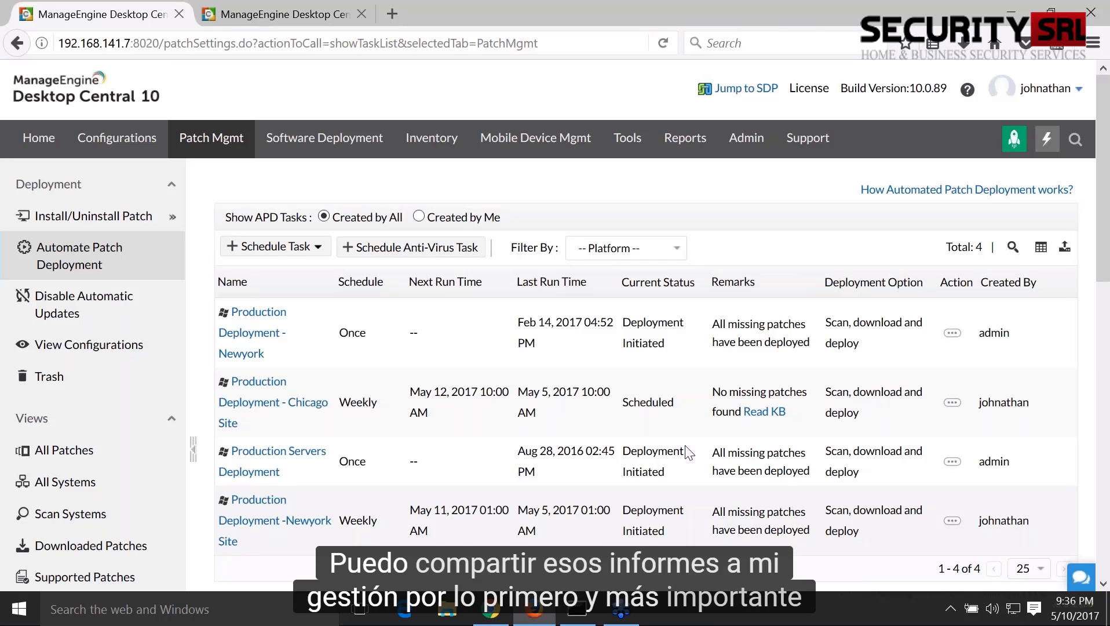
scroll(614, 374, "down", 3)
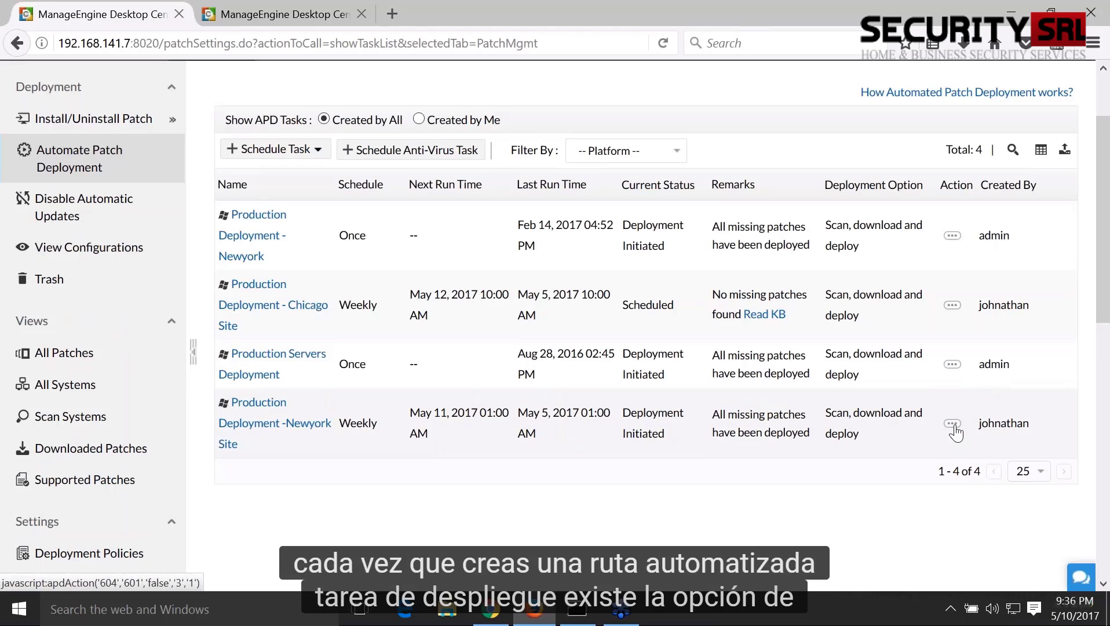
Review the notification settings of the Production Deployment -Newyork Site task, including the frequency and e-mail interval, and close them without saving.
left_click(319, 423)
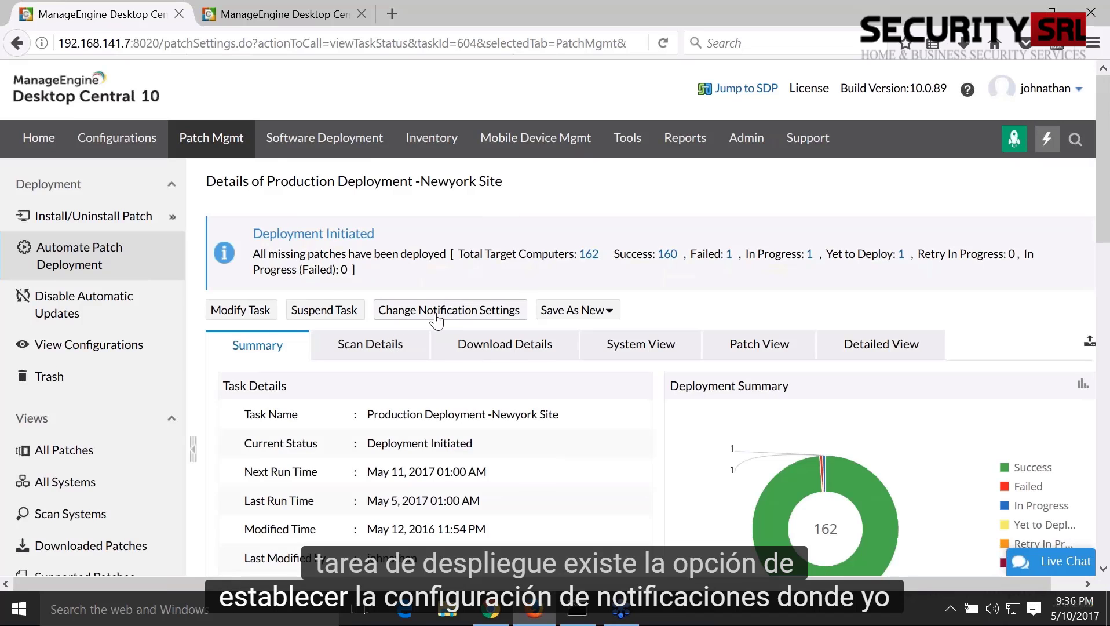
left_click(389, 312)
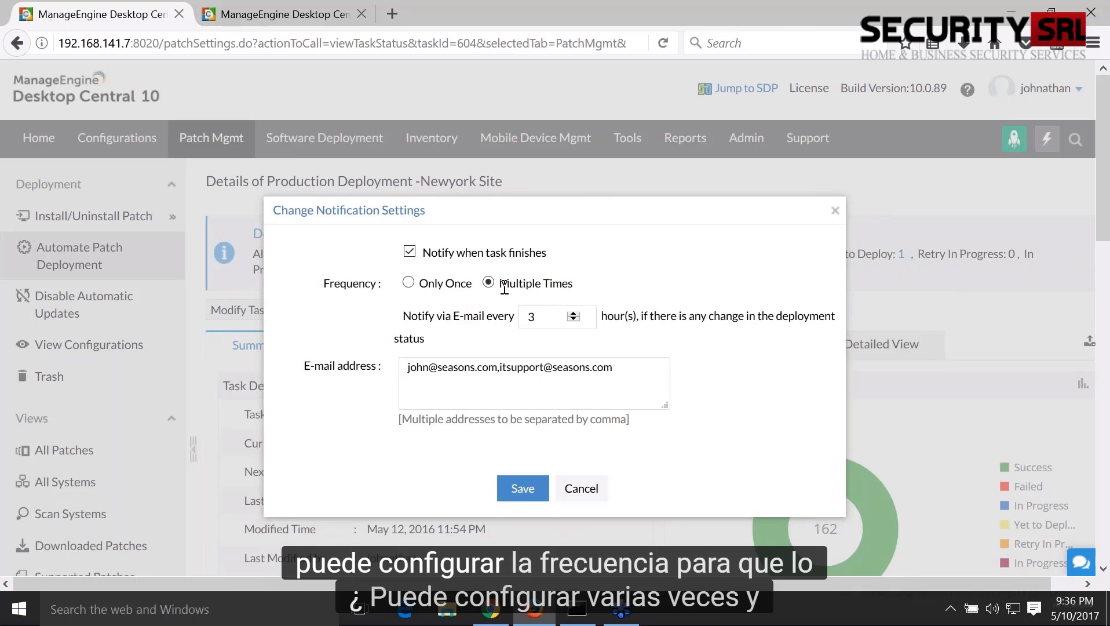
left_click_drag(499, 283, 579, 293)
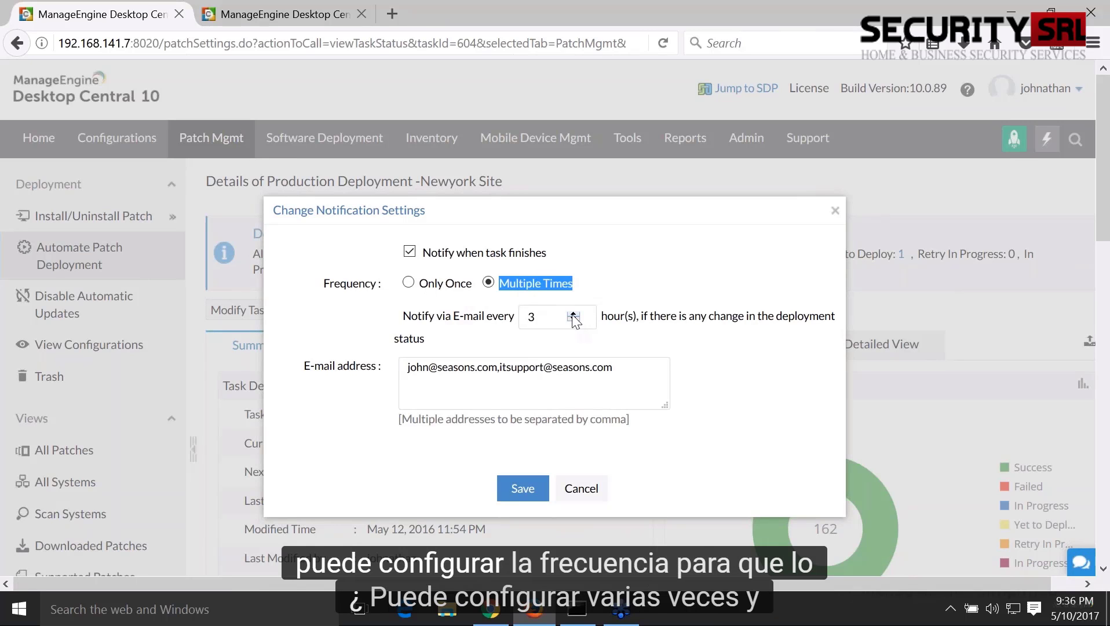
left_click(573, 314)
left_click(574, 320)
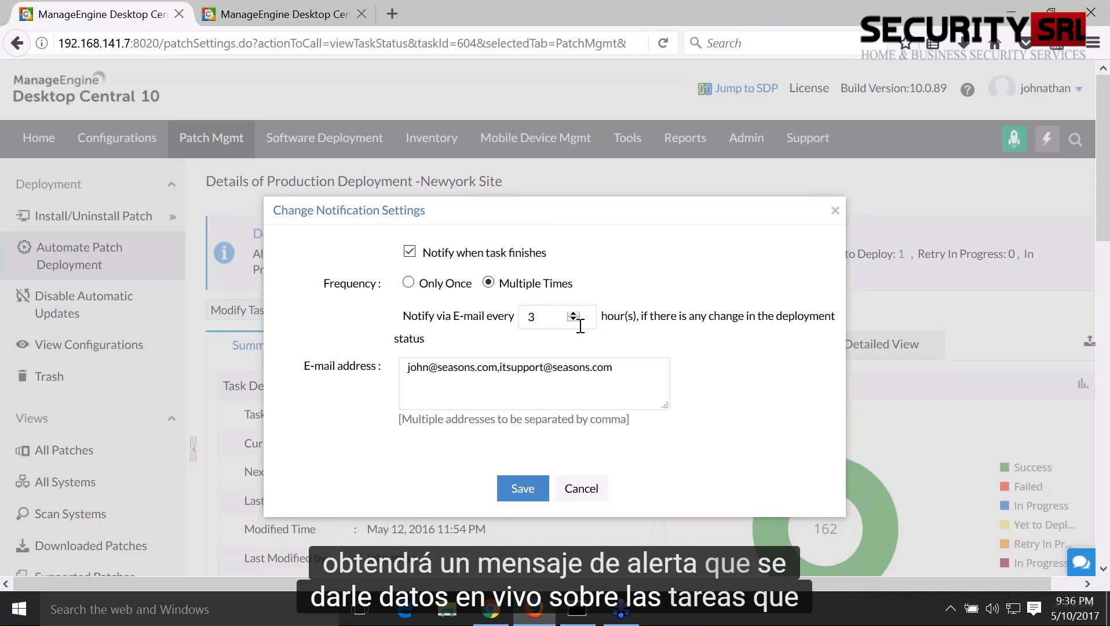
left_click(597, 498)
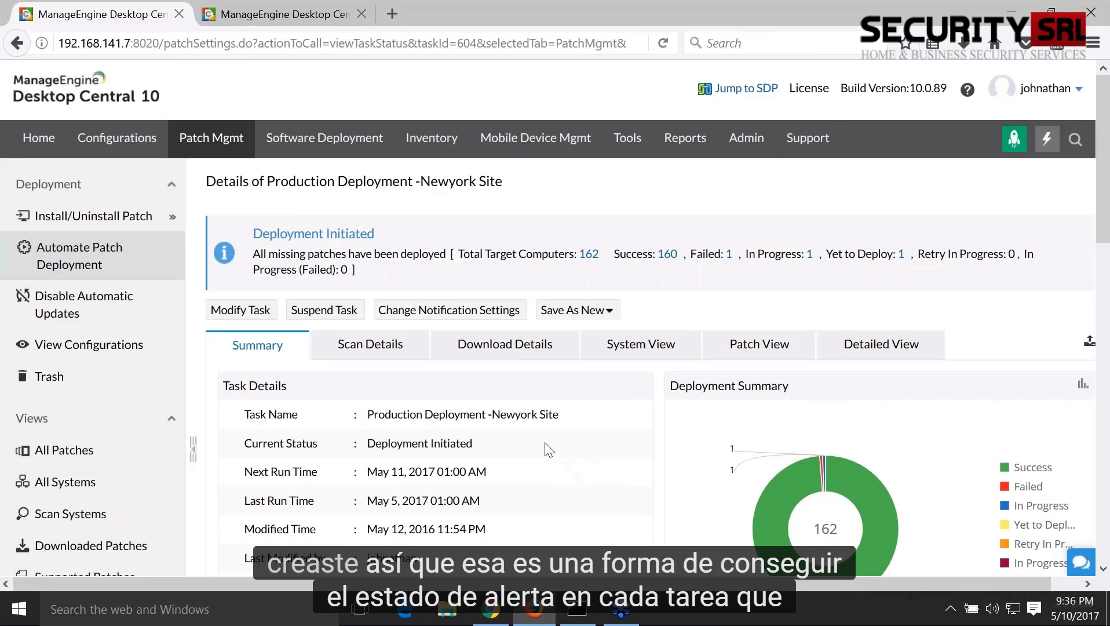
Open the view of all systems and look over the highly vulnerable systems with their missing patches and remarks.
scroll(545, 449, "down", 2)
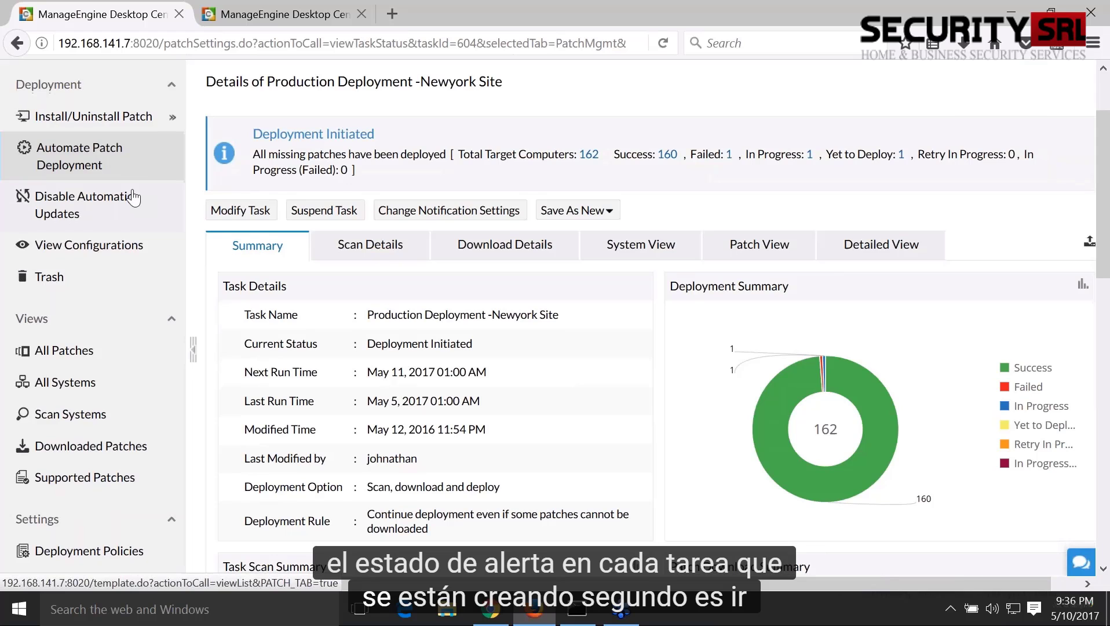
scroll(145, 243, "down", 2)
left_click(165, 289)
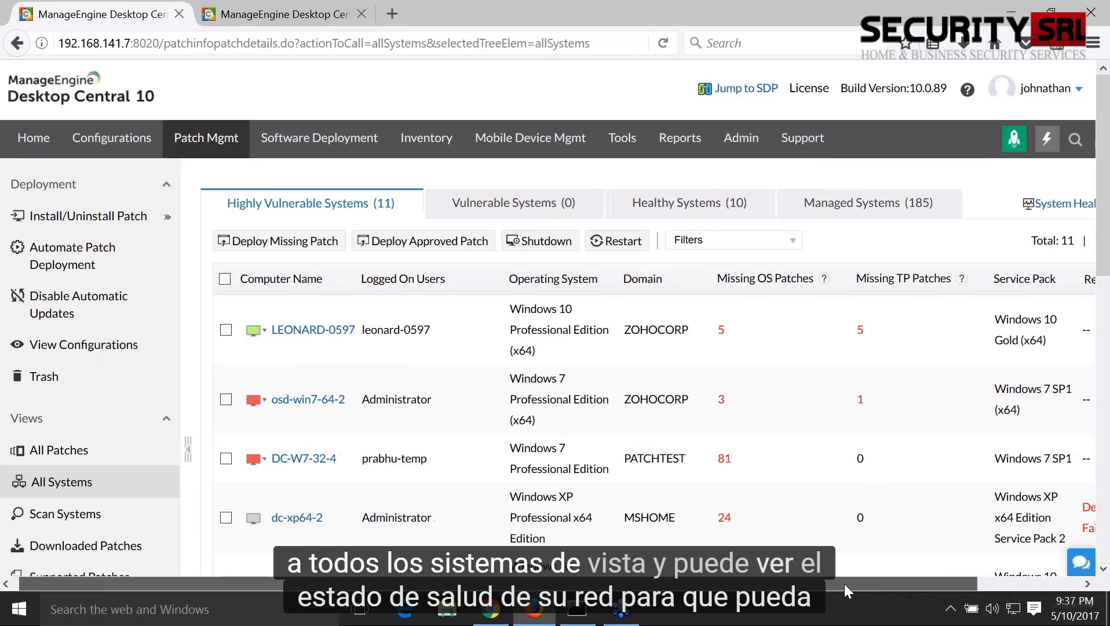
left_click_drag(844, 583, 934, 585)
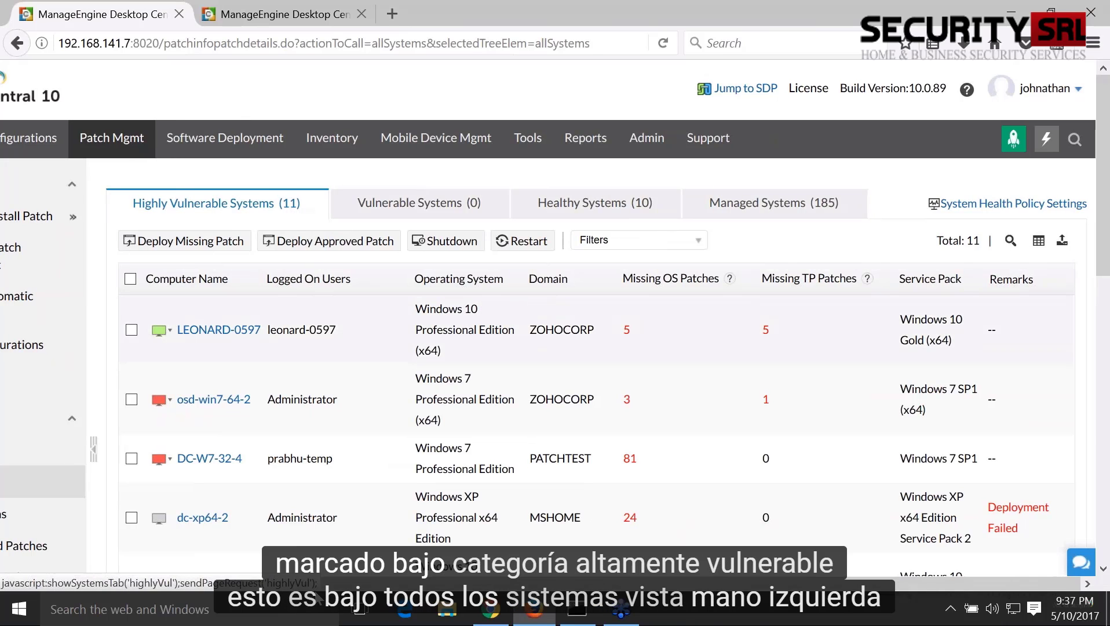
left_click_drag(392, 587, 300, 587)
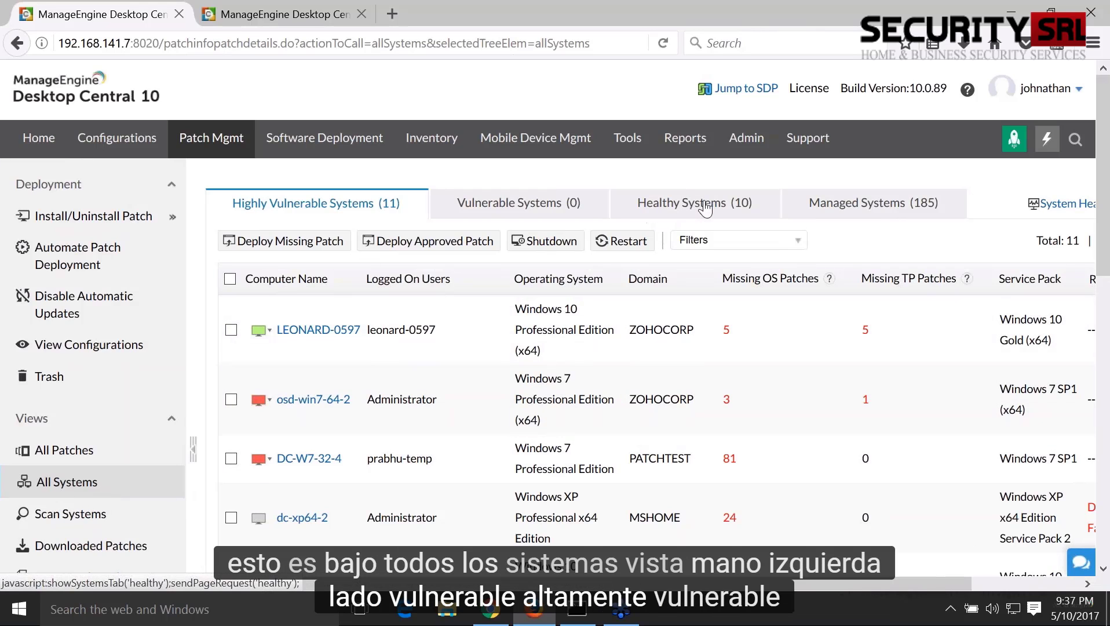
Show the managed systems and examine their health, service pack and remarks columns.
left_click(862, 215)
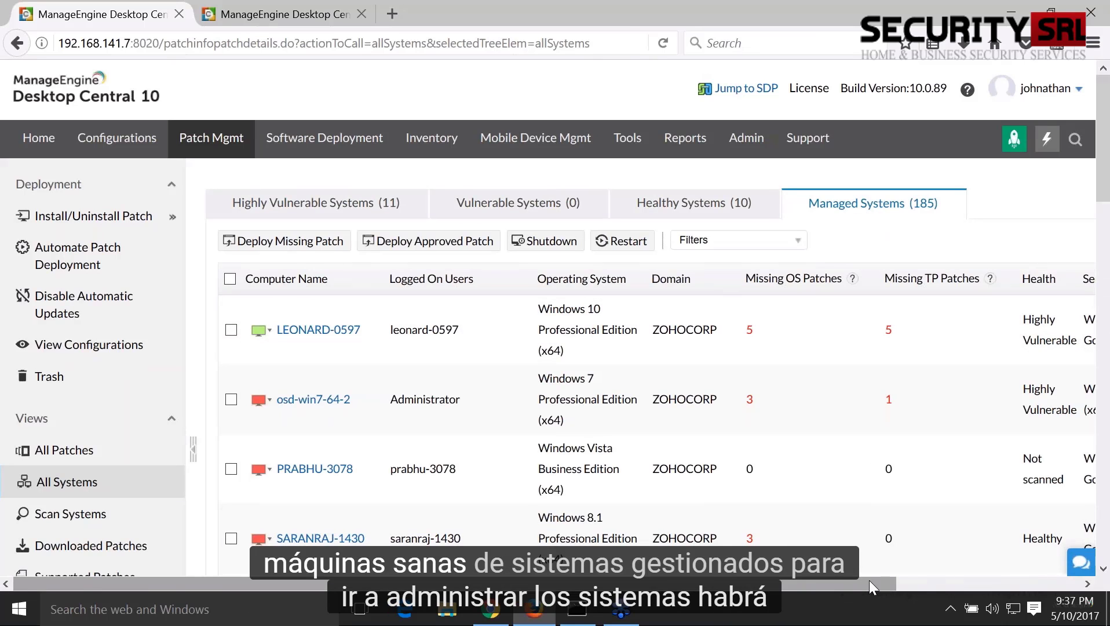
left_click_drag(869, 579, 881, 580)
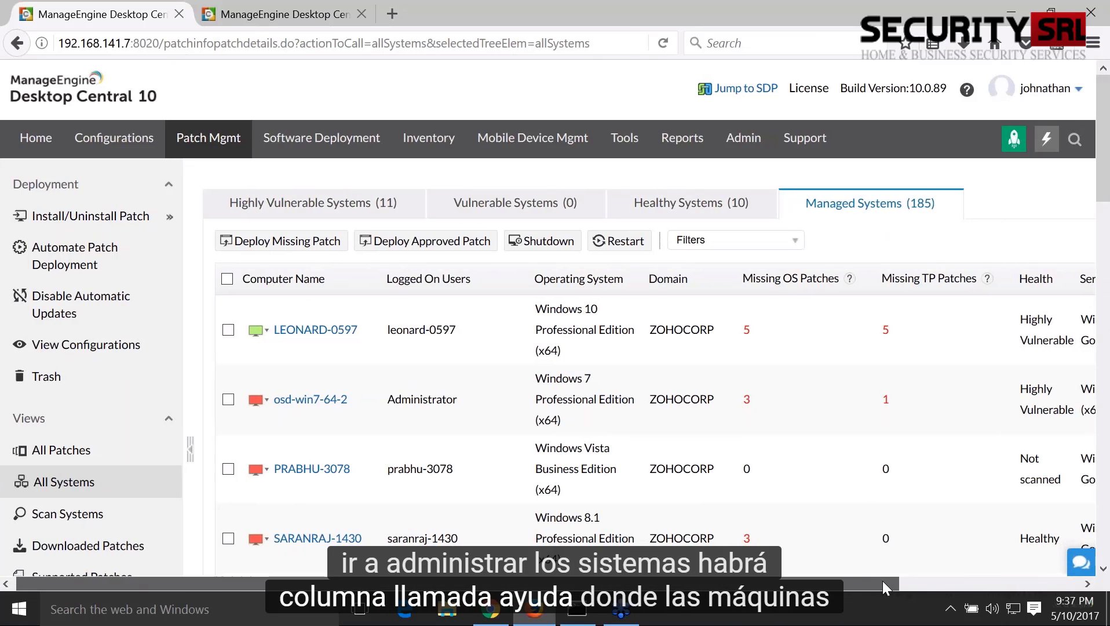
left_click_drag(882, 580, 1062, 580)
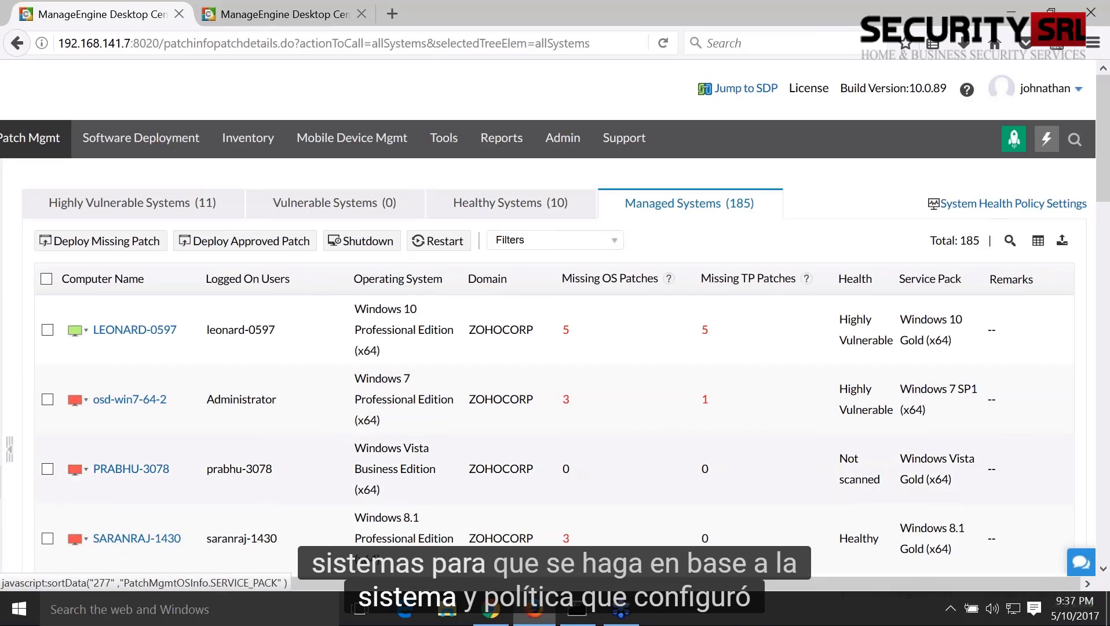
Open the system health policy settings and examine the missing-patch thresholds for the Highly Vulnerable and Vulnerable categories.
double_click(959, 203)
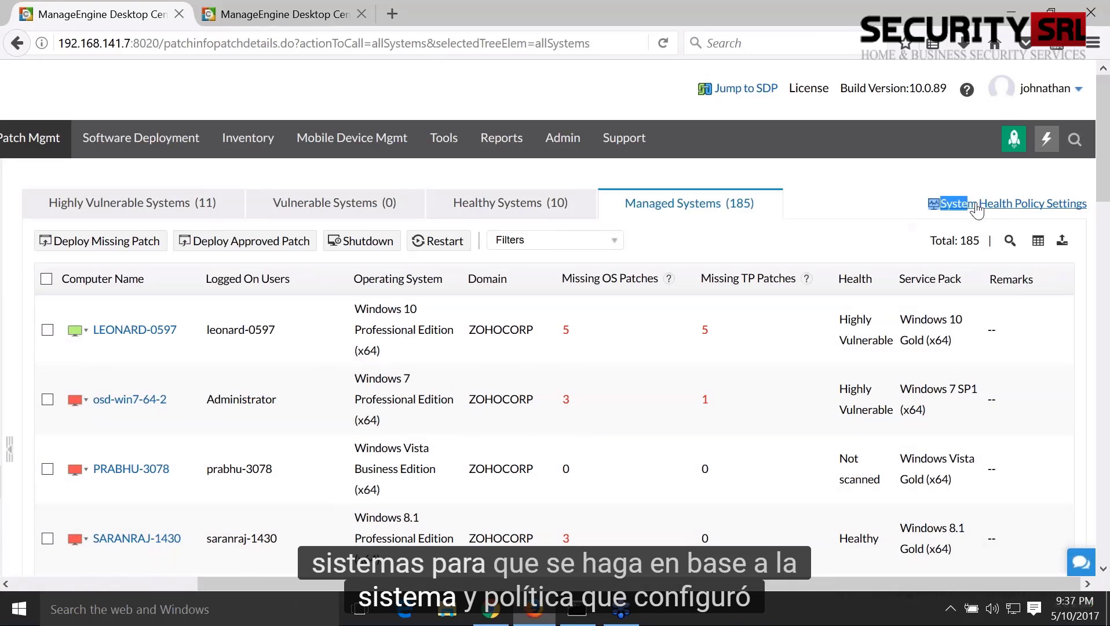
left_click(997, 204)
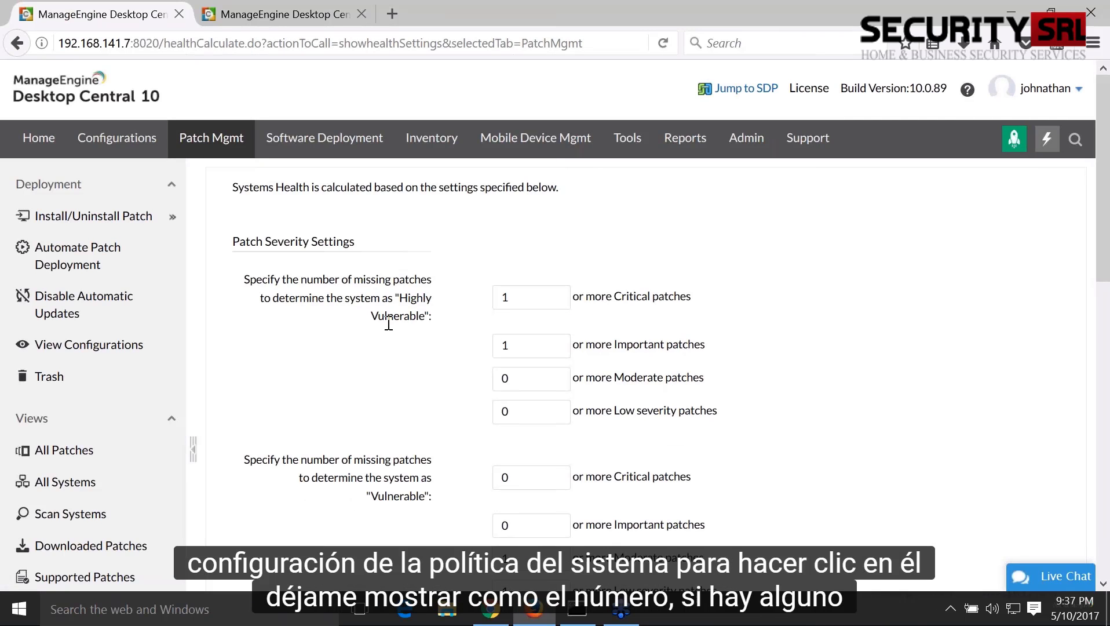
scroll(389, 323, "down", 3)
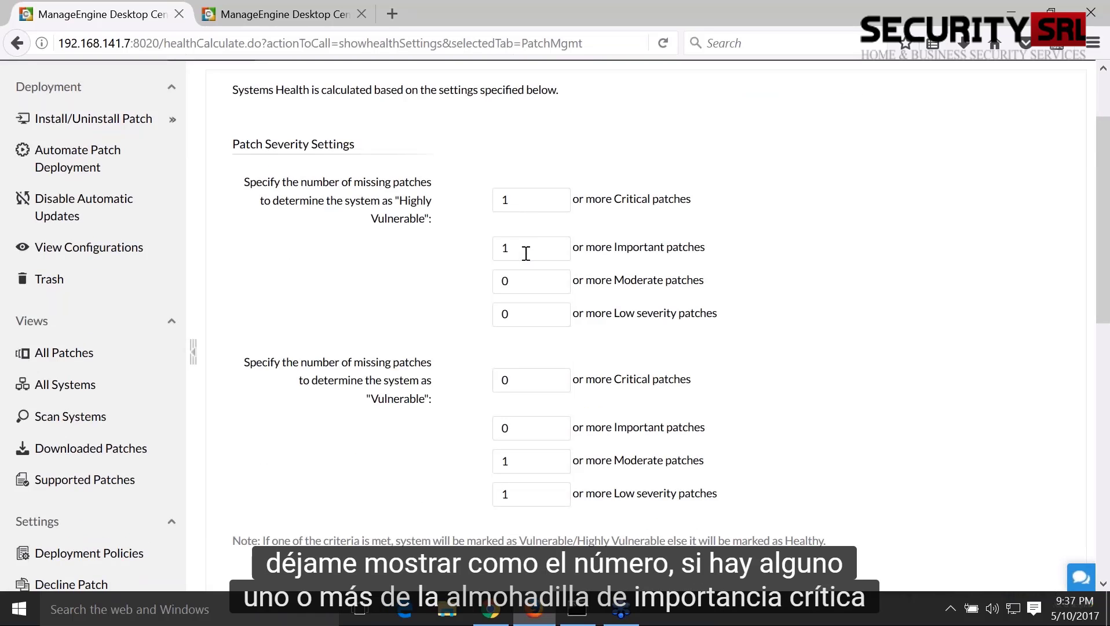
left_click_drag(394, 200, 431, 220)
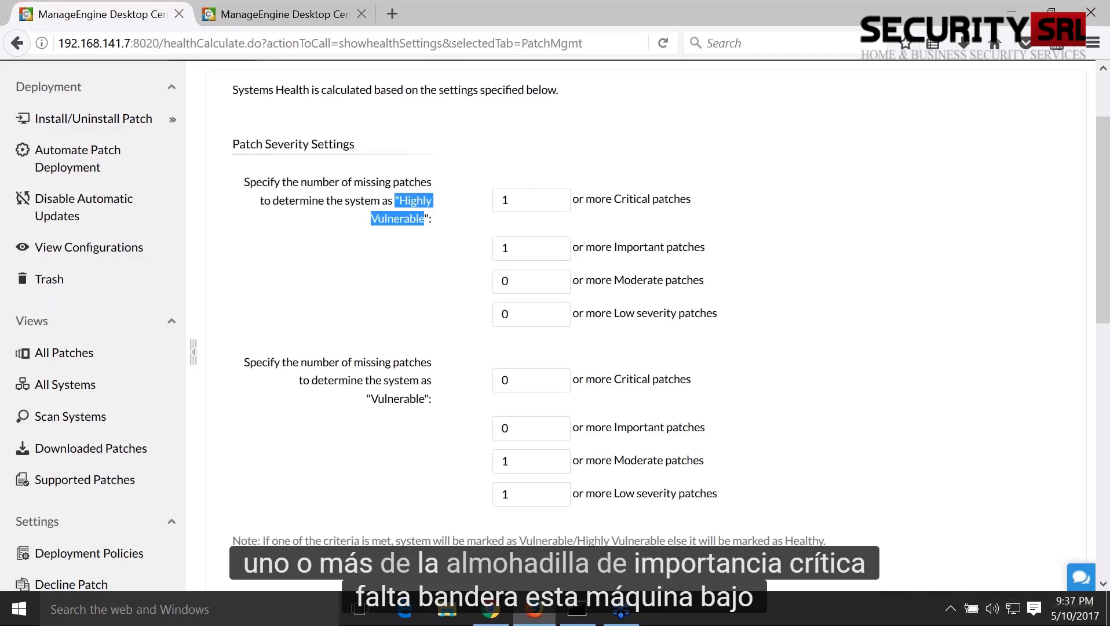
left_click(416, 273)
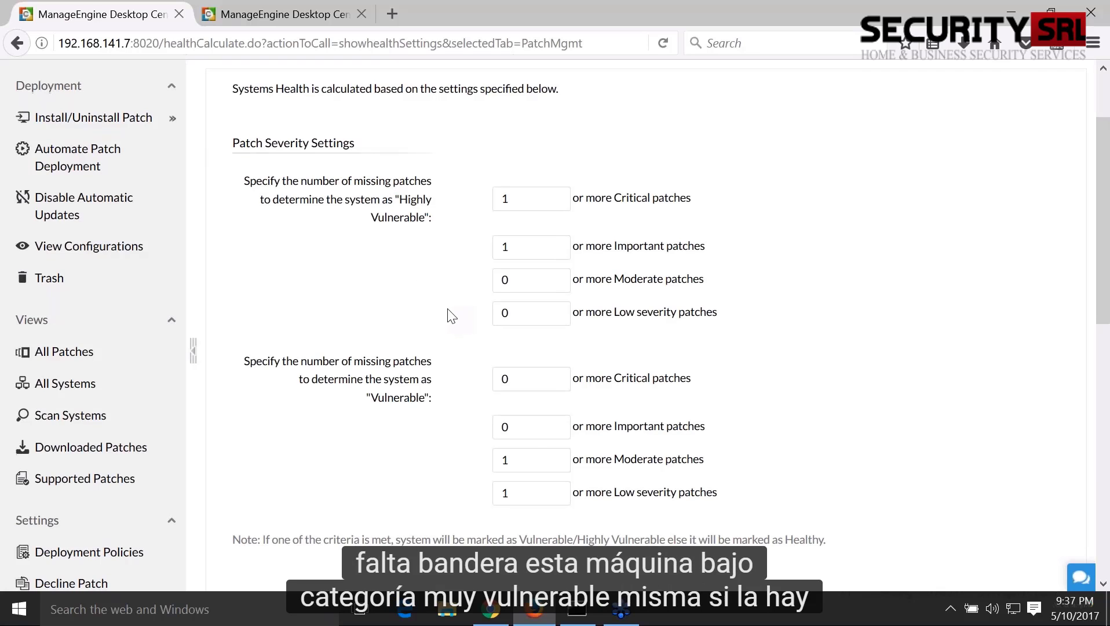
scroll(452, 316, "down", 6)
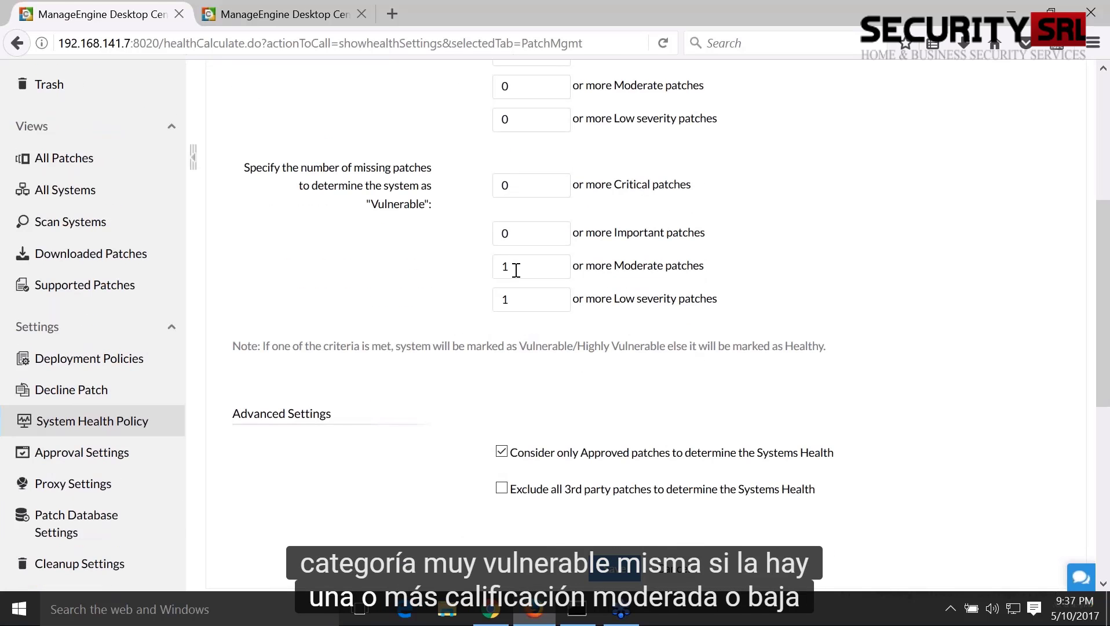
left_click_drag(364, 209, 404, 211)
left_click(414, 278)
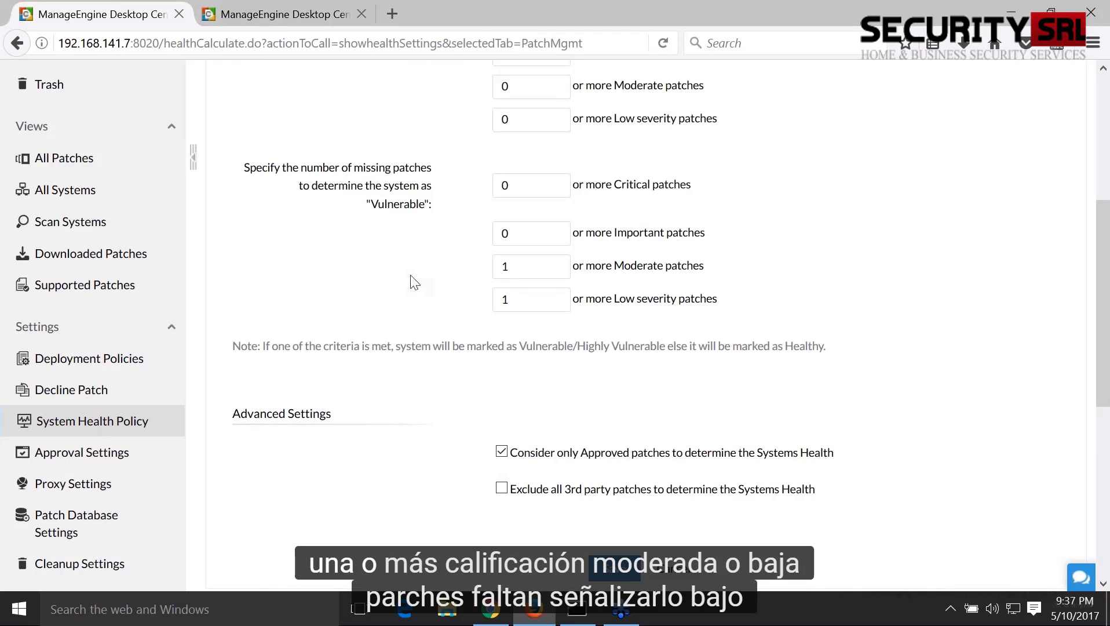
scroll(432, 308, "down", 1)
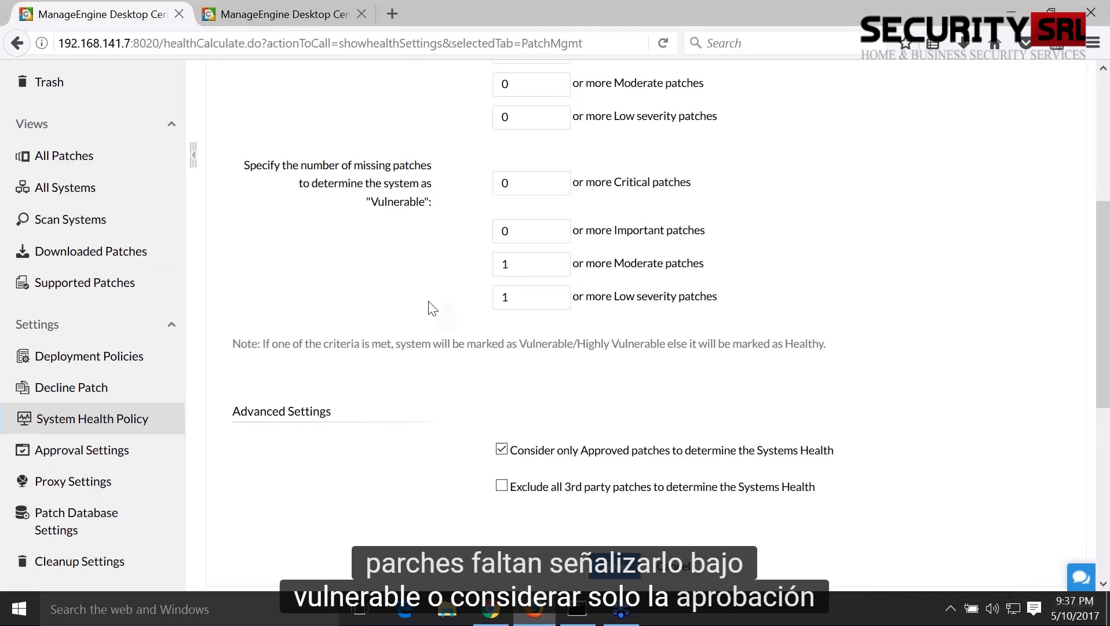
Review the approved-patches-only option and try excluding all 3rd party patches from the systems health calculation, without saving the policy.
scroll(431, 307, "down", 2)
left_click_drag(522, 355, 837, 356)
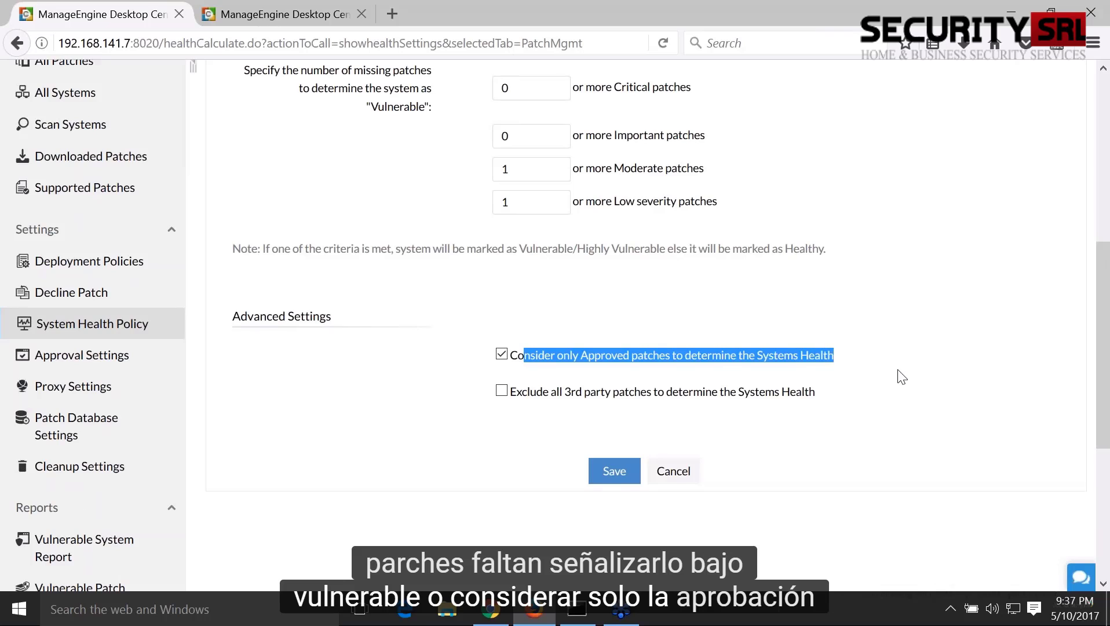
left_click(899, 377)
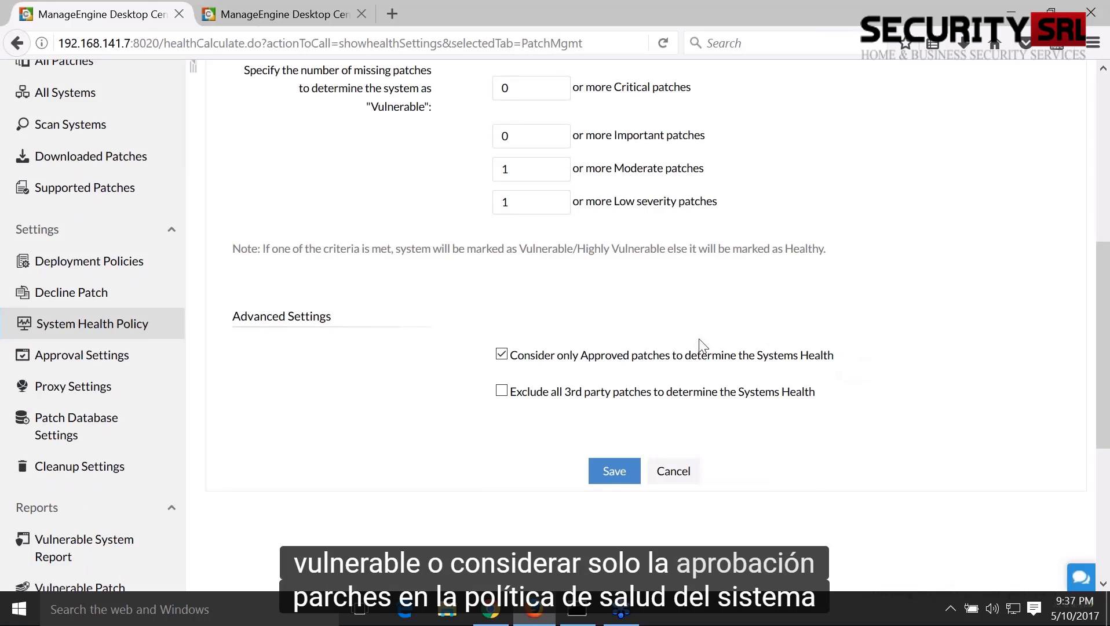
left_click(502, 390)
left_click_drag(536, 391, 799, 385)
left_click(767, 441)
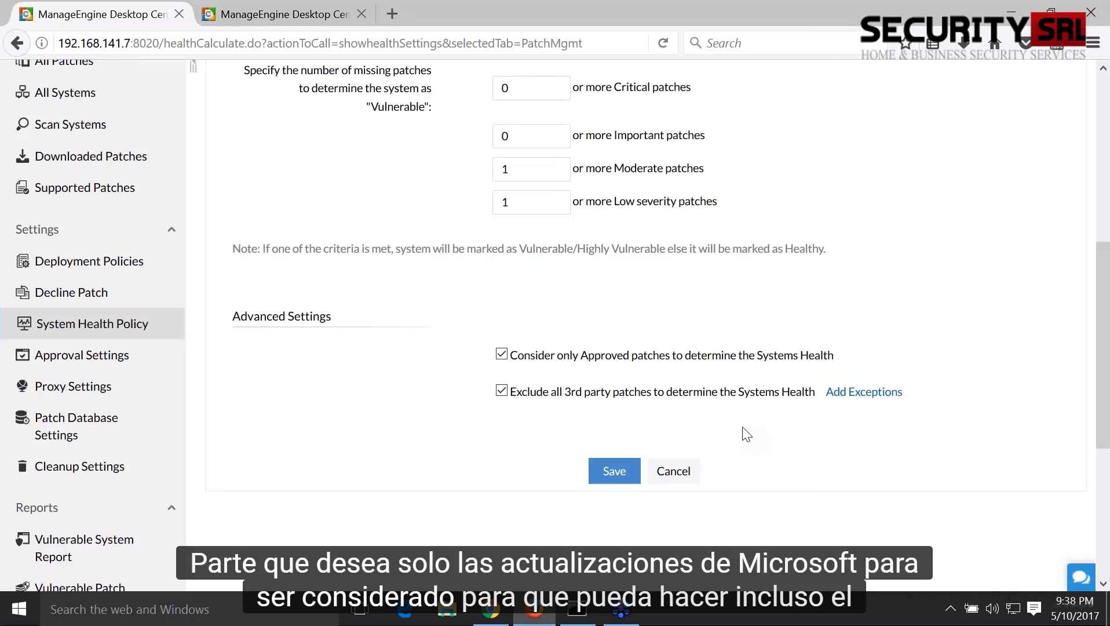
scroll(450, 332, "up", 5)
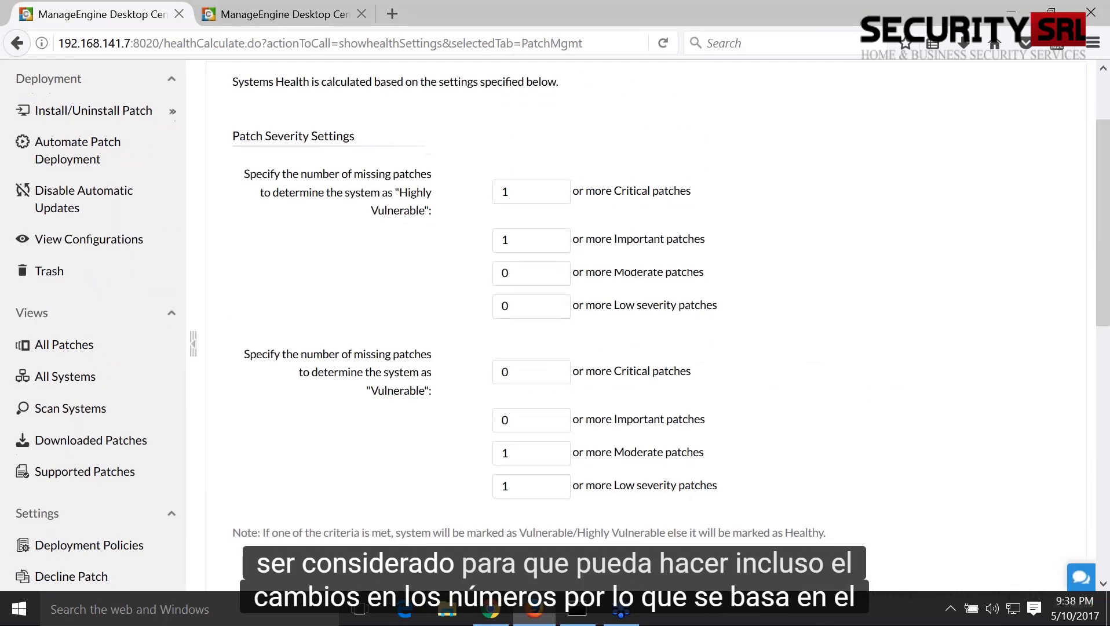
Return to the view of all systems, show the managed systems with their health status, and view the data export options.
left_click(132, 396)
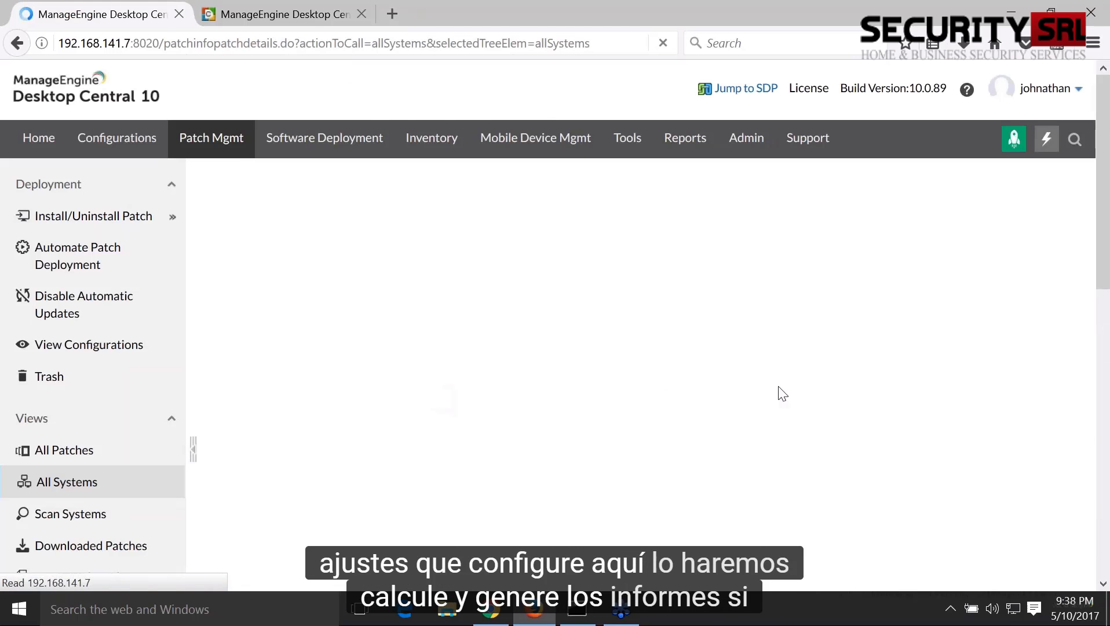
left_click_drag(851, 582, 938, 583)
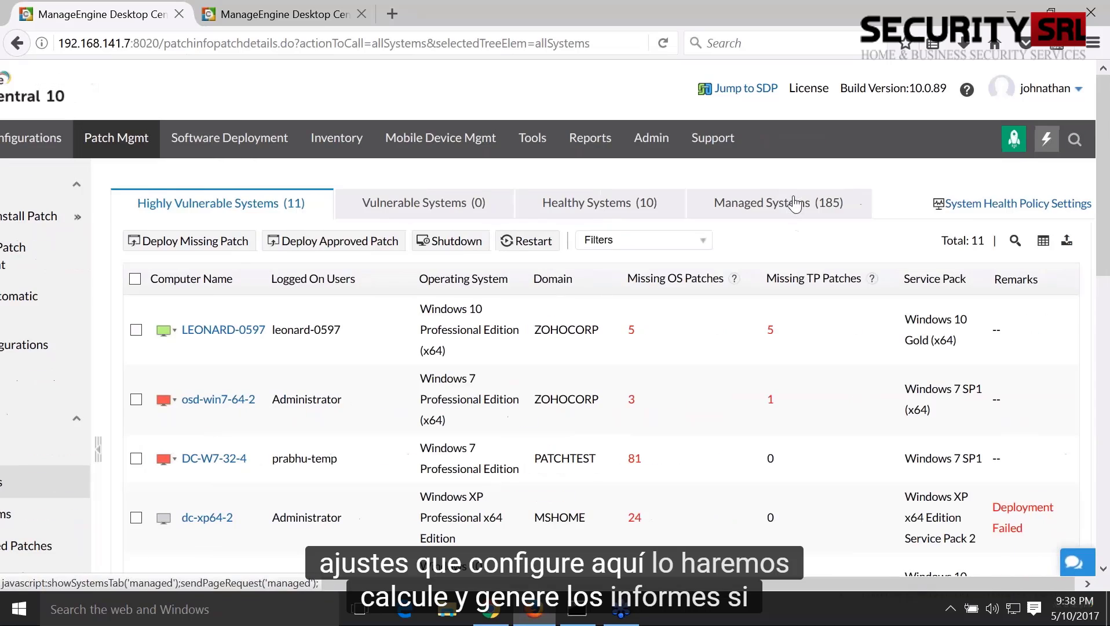
left_click(791, 203)
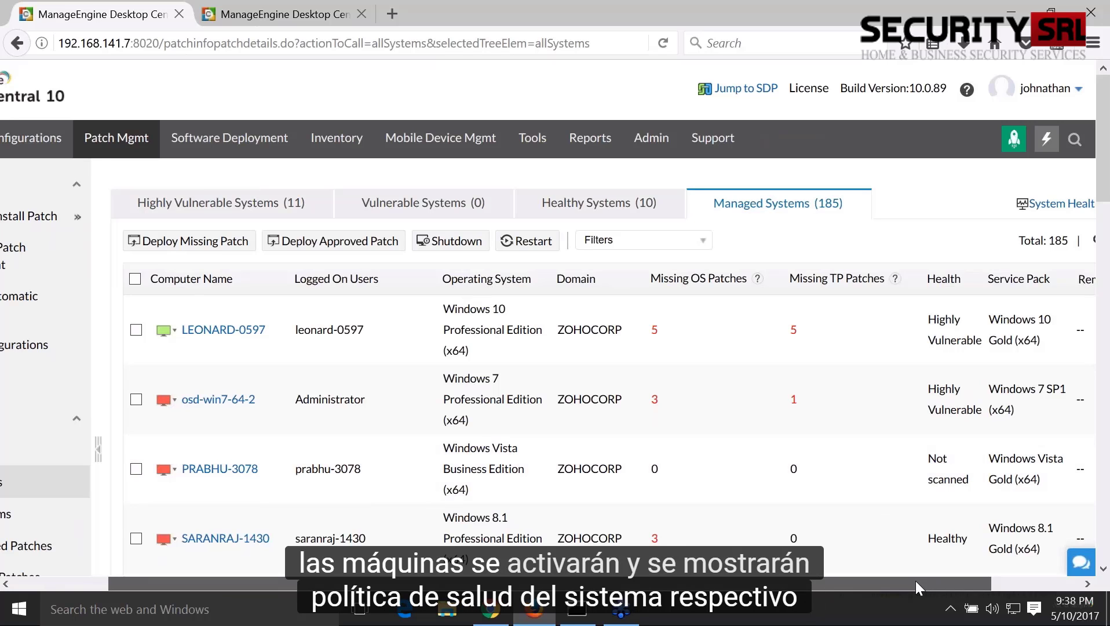
left_click_drag(916, 580, 1034, 578)
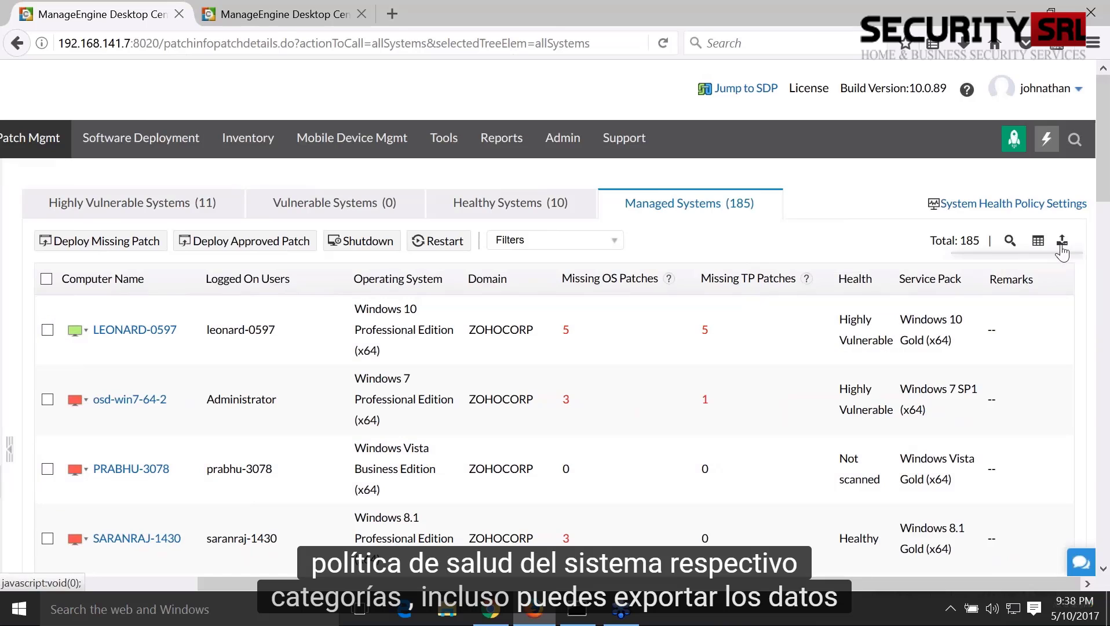
left_click(1061, 242)
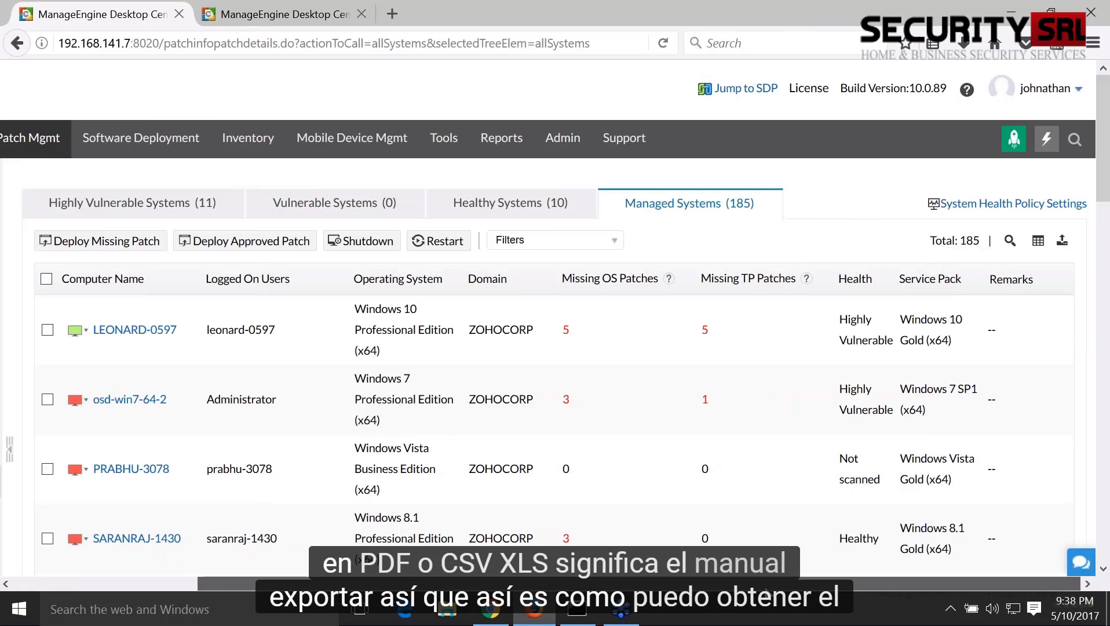
Open the form for creating a scheduled patch report from the patch management reports.
left_click_drag(766, 590, 600, 582)
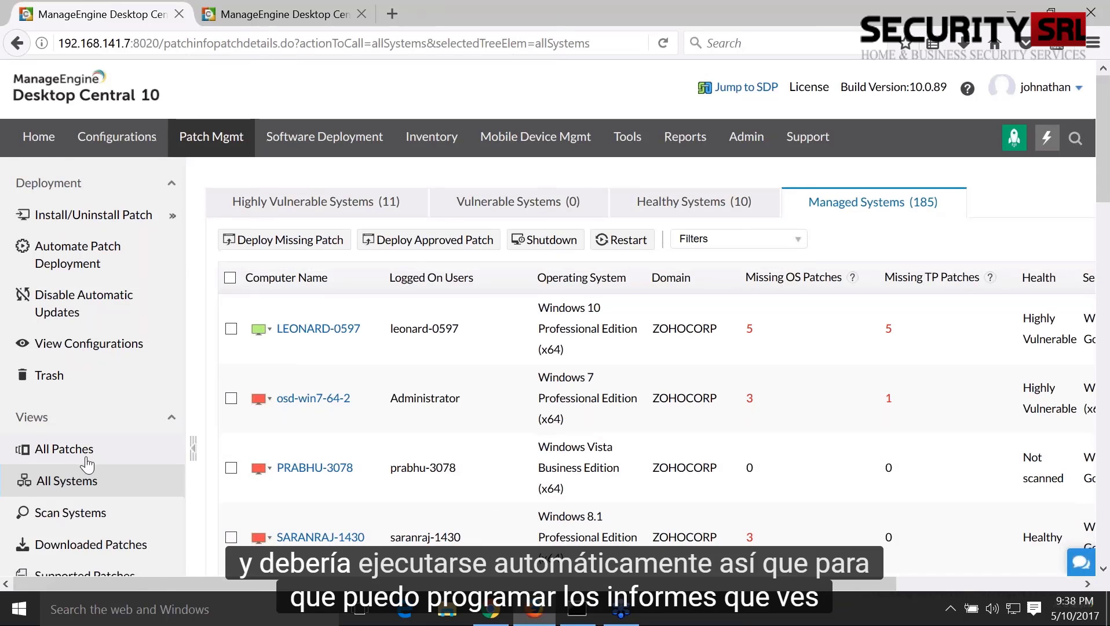
scroll(90, 461, "down", 3)
scroll(91, 457, "down", 3)
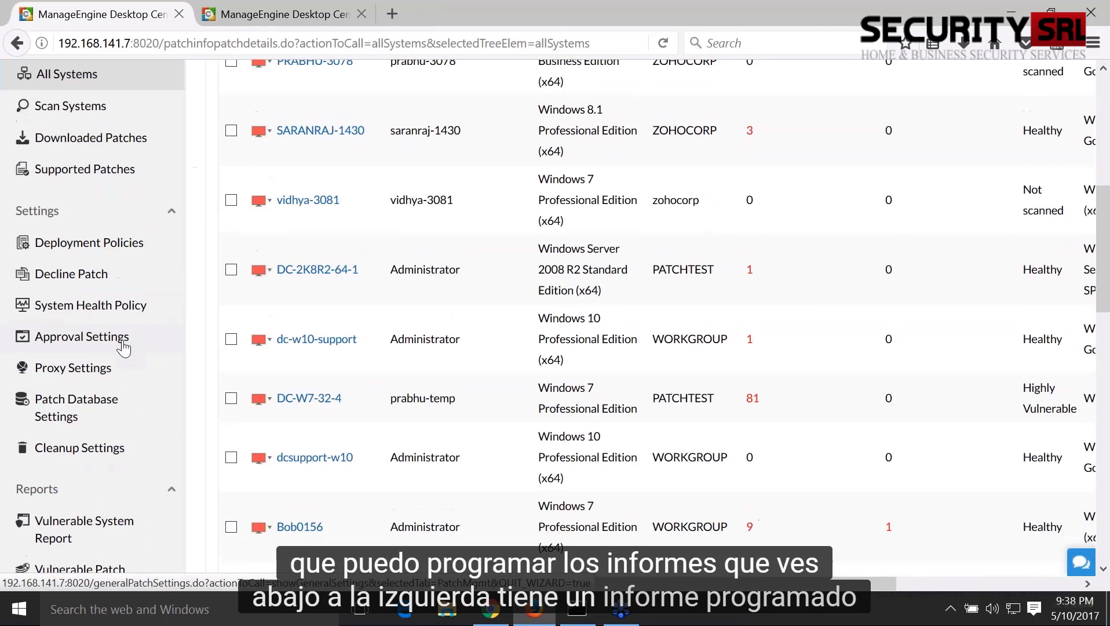
scroll(123, 347, "down", 3)
left_click(125, 403)
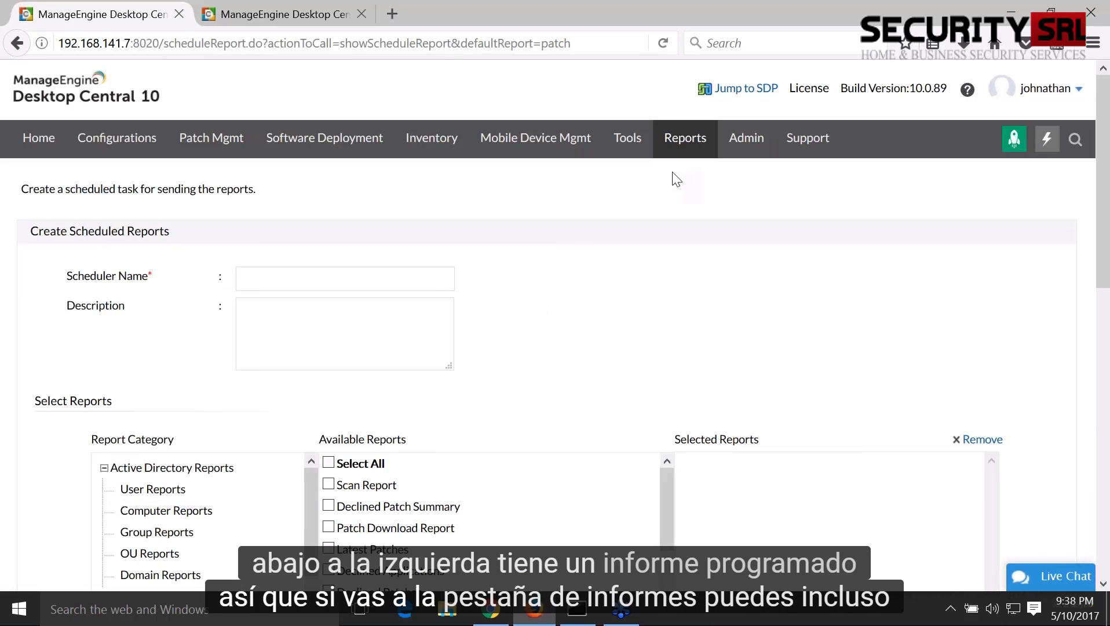
Go to the scheduled reports list and open the monthly patch report last run on Apr 25, 2017 11:01 AM for modification.
left_click(678, 139)
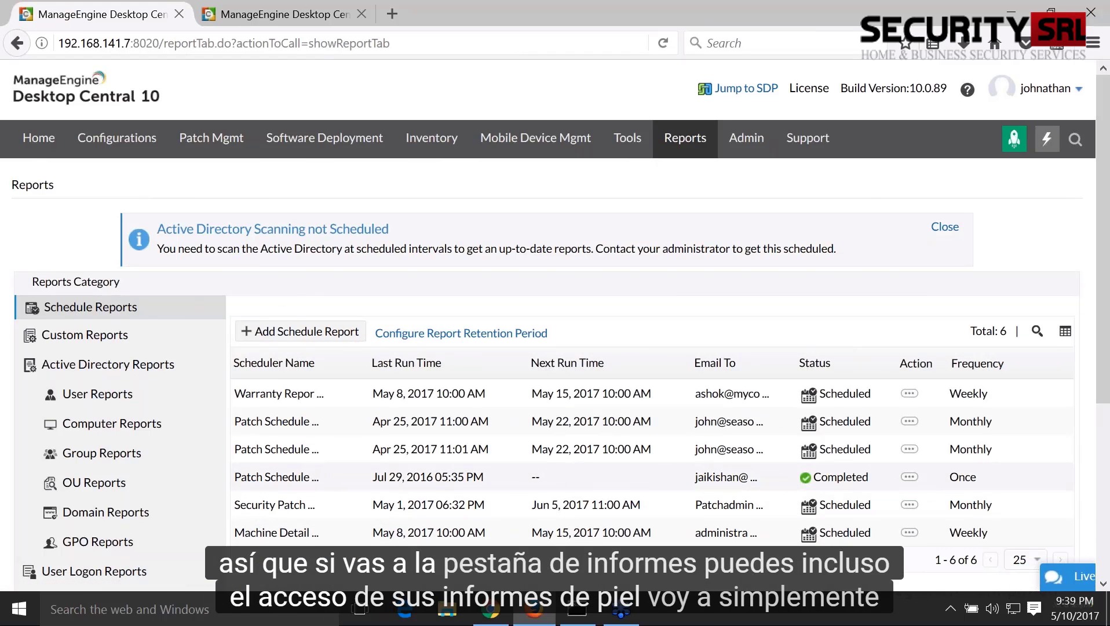
left_click(910, 449)
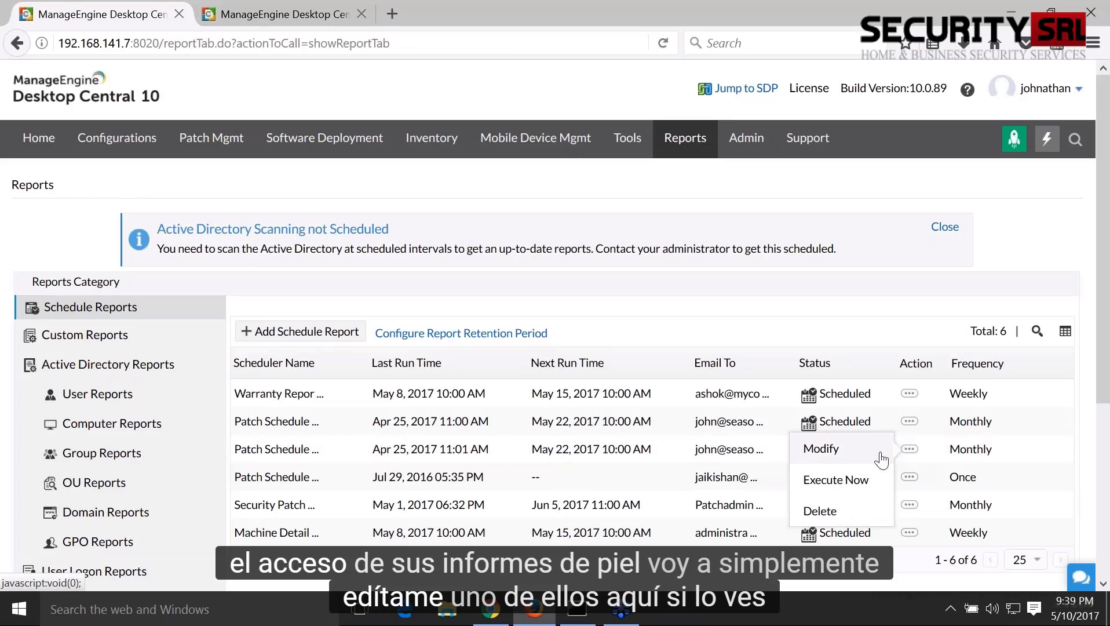
left_click(819, 449)
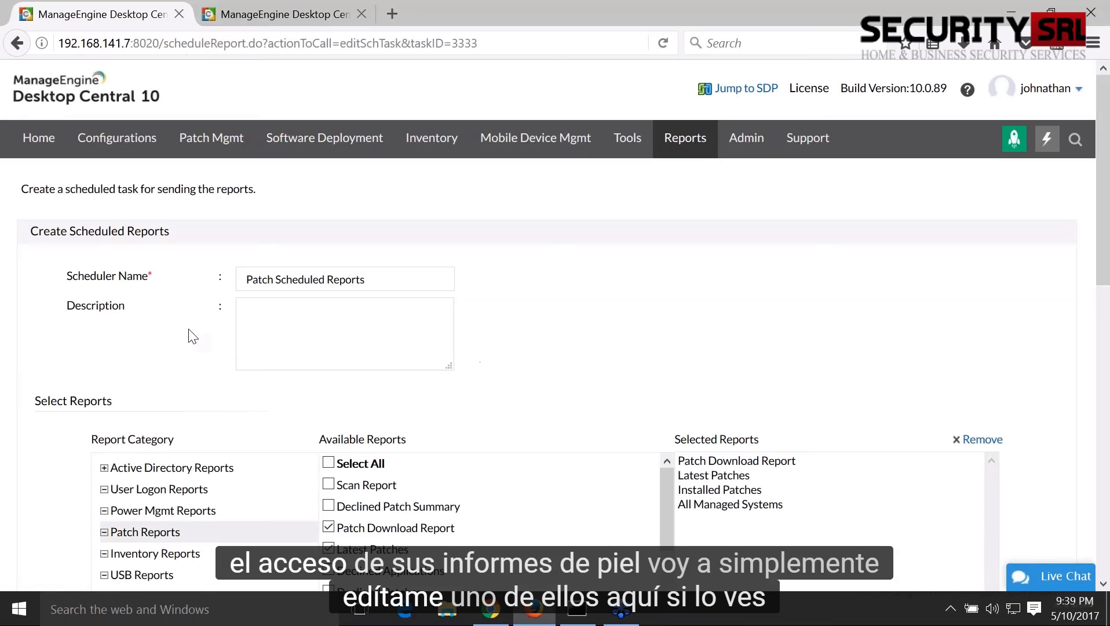
Review the selected patch reports and the Health Status criteria values of the All Managed Systems report, then submit the criteria.
scroll(186, 334, "down", 5)
scroll(39, 335, "down", 2)
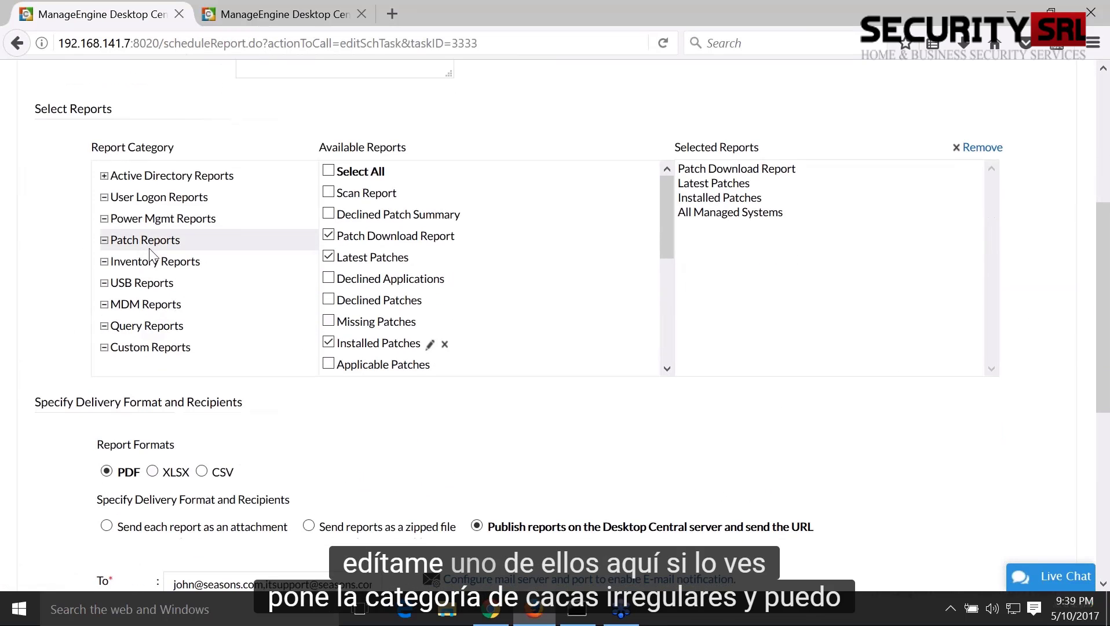
scroll(463, 275, "down", 3)
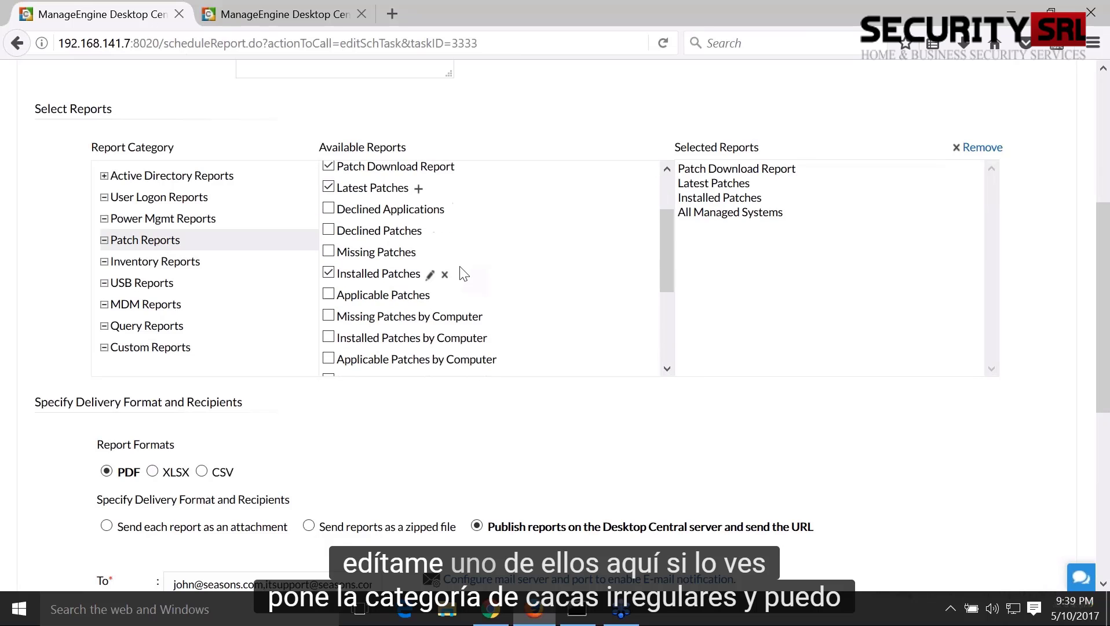
scroll(459, 307, "down", 1)
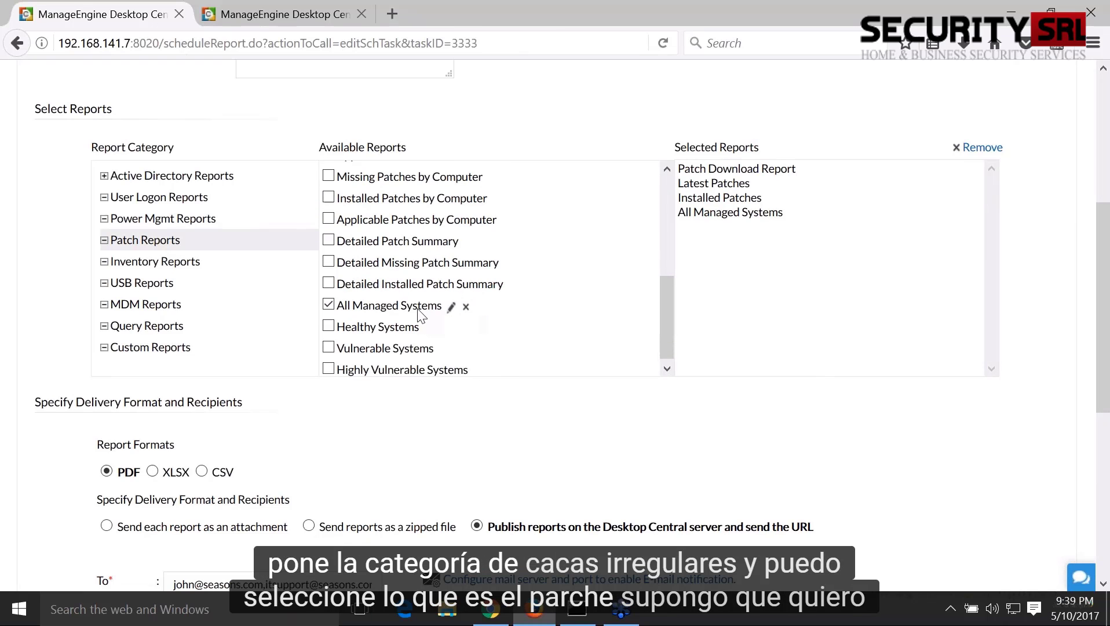
left_click(452, 302)
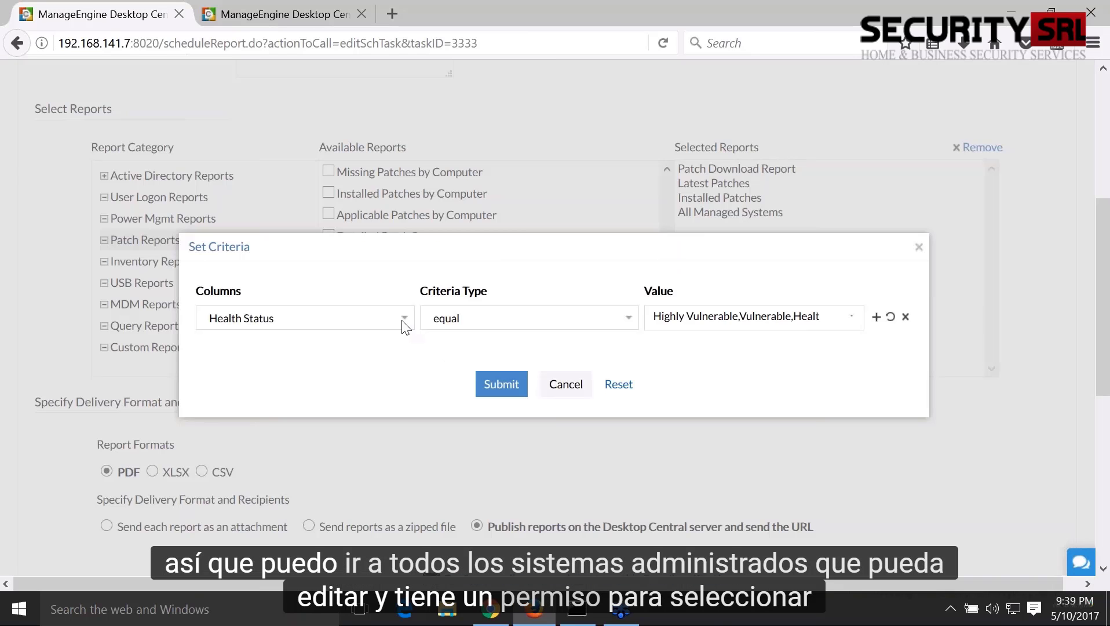
left_click(403, 319)
left_click(354, 413)
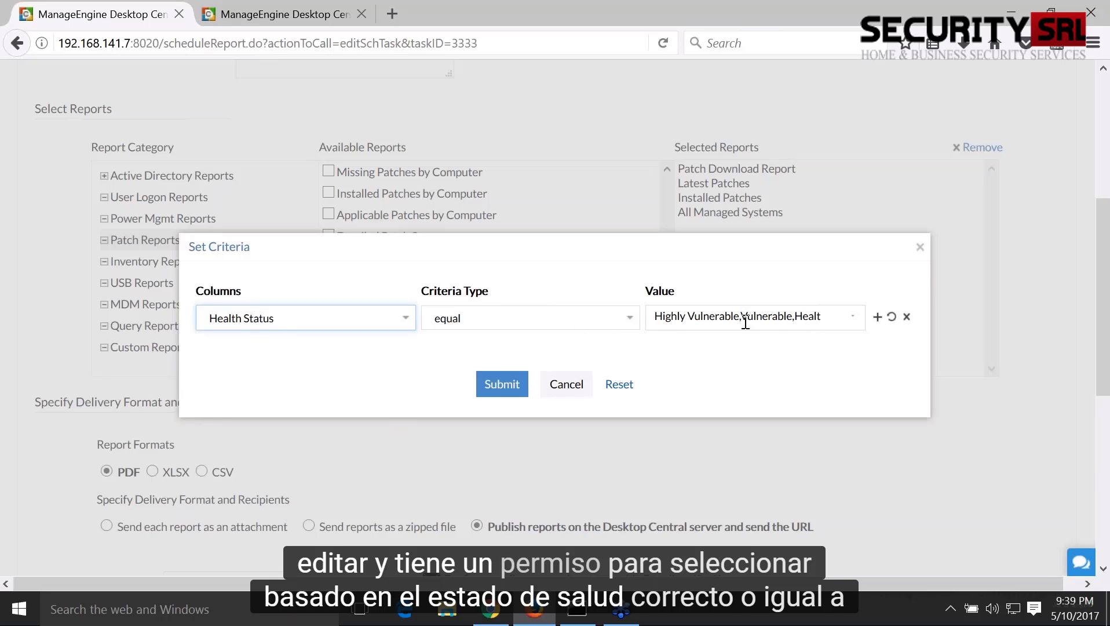
left_click(852, 324)
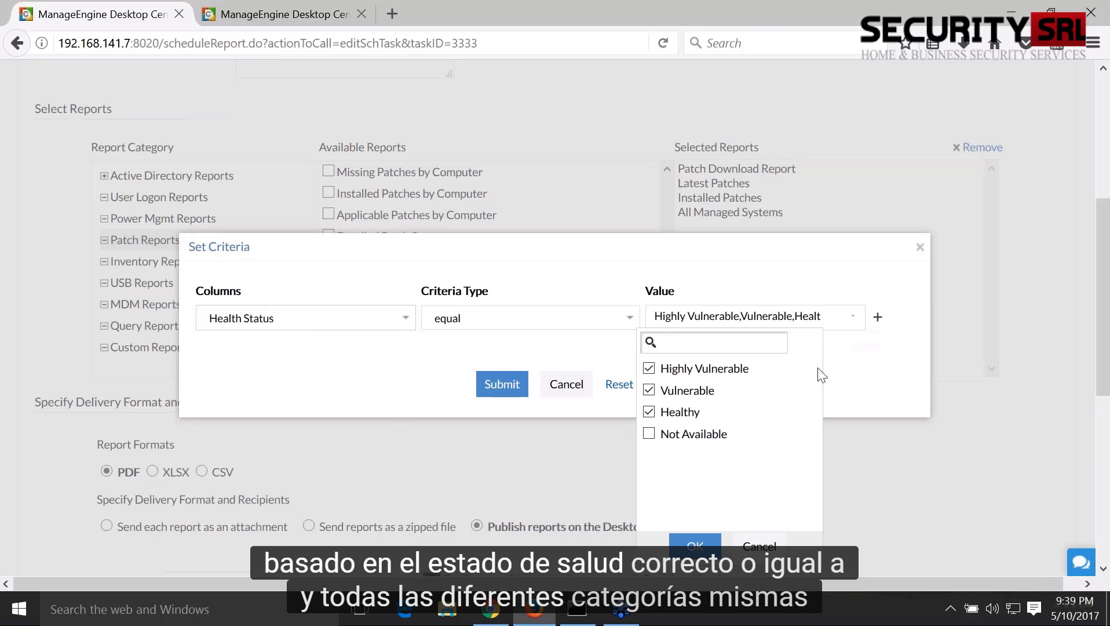
left_click(501, 383)
Check the criteria of the Installed Patches report and look through the other available patch reports.
scroll(429, 317, "up", 2)
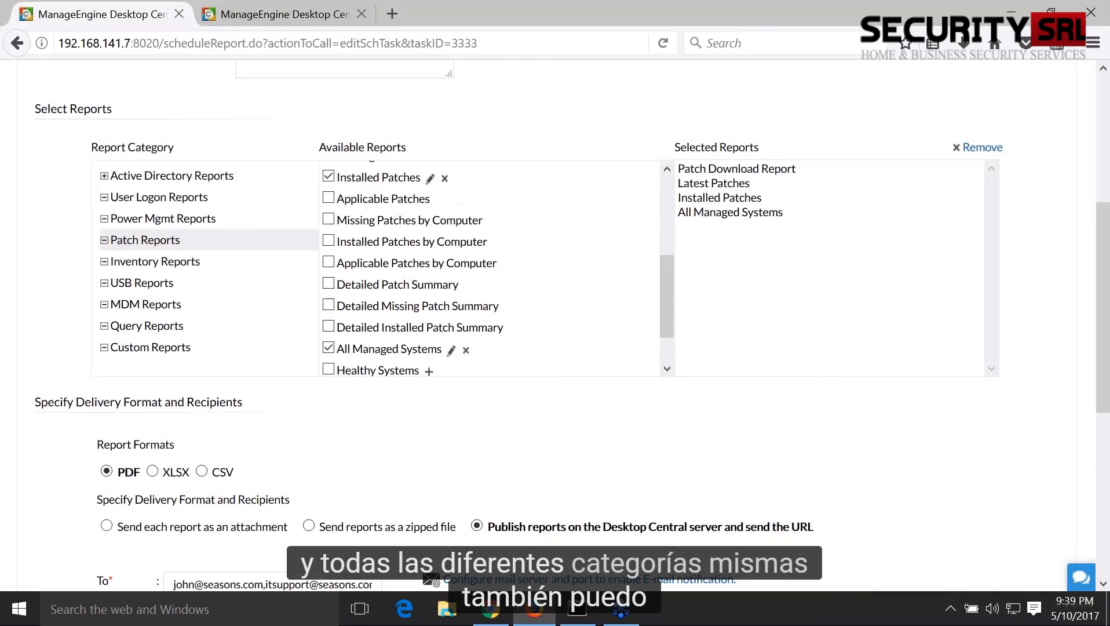
scroll(418, 313, "up", 2)
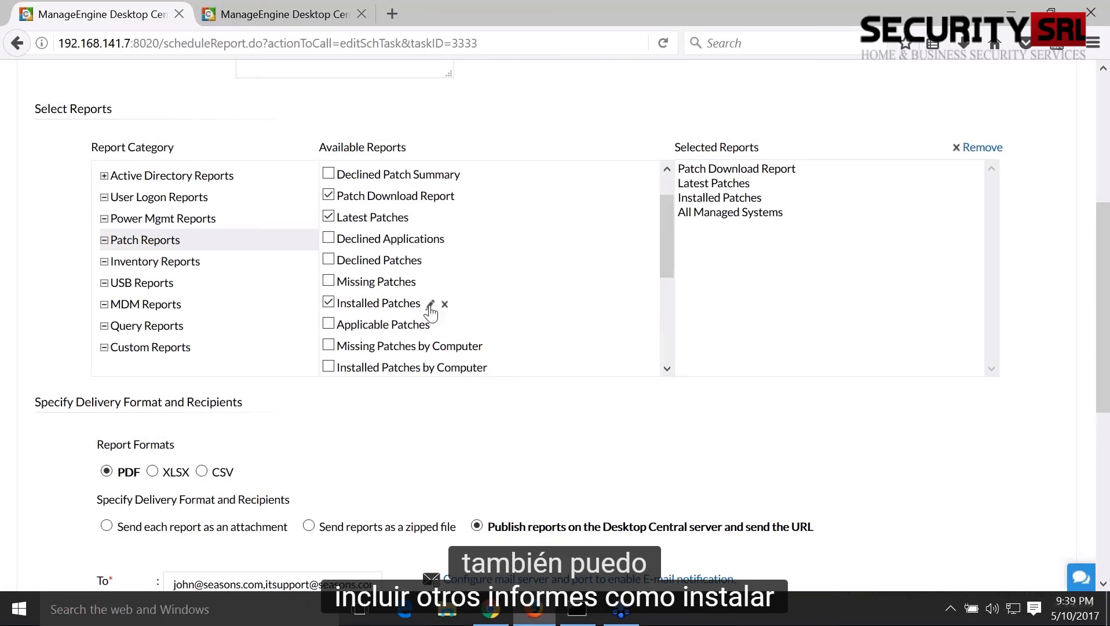
left_click(430, 303)
left_click(585, 387)
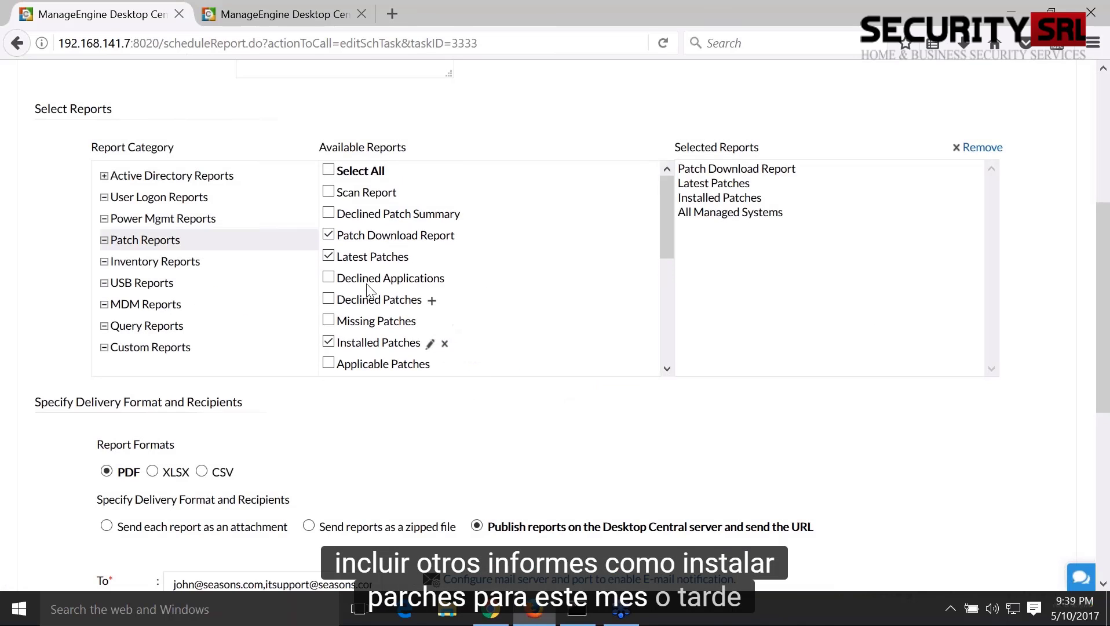
scroll(381, 243, "down", 3)
scroll(382, 242, "down", 5)
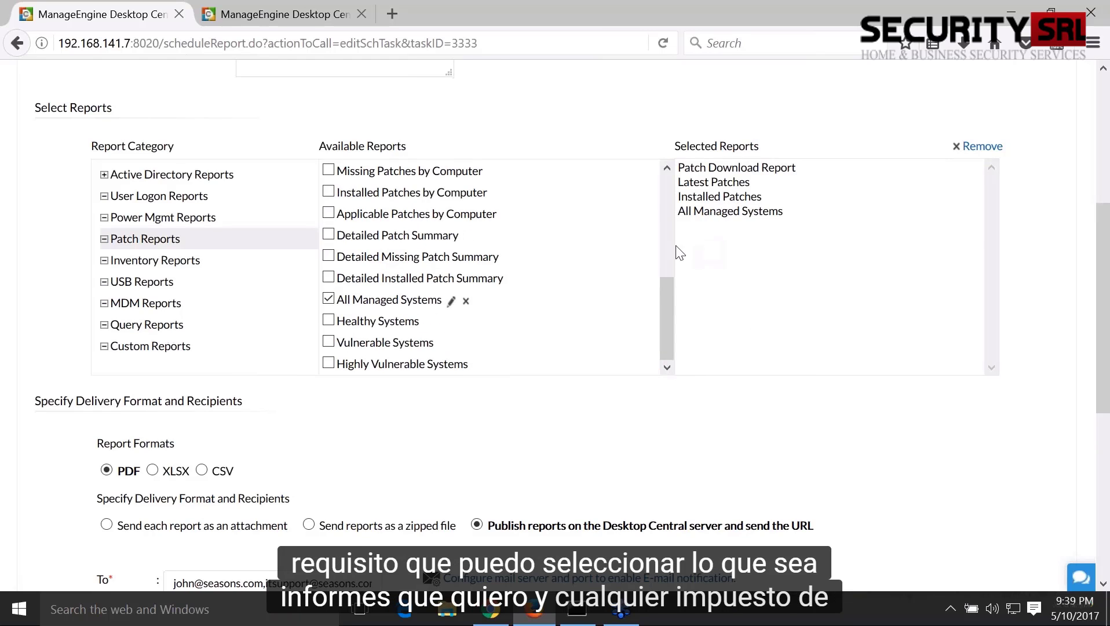
Try the attachment, zipped file and published URL delivery options, ending with each report sent as an attachment.
scroll(139, 277, "down", 5)
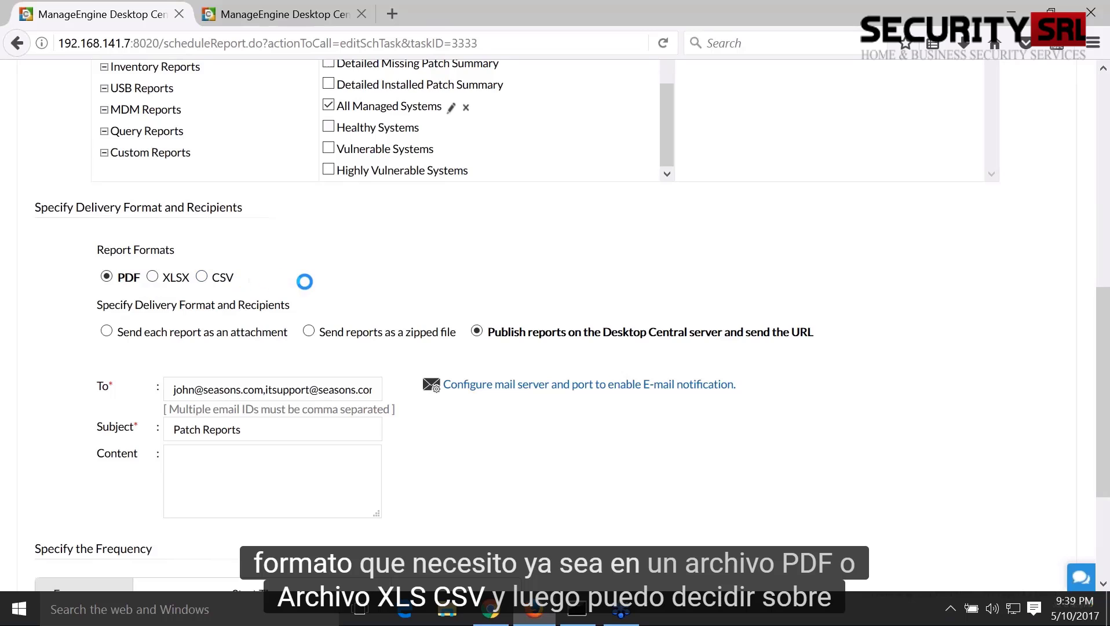
scroll(308, 280, "down", 1)
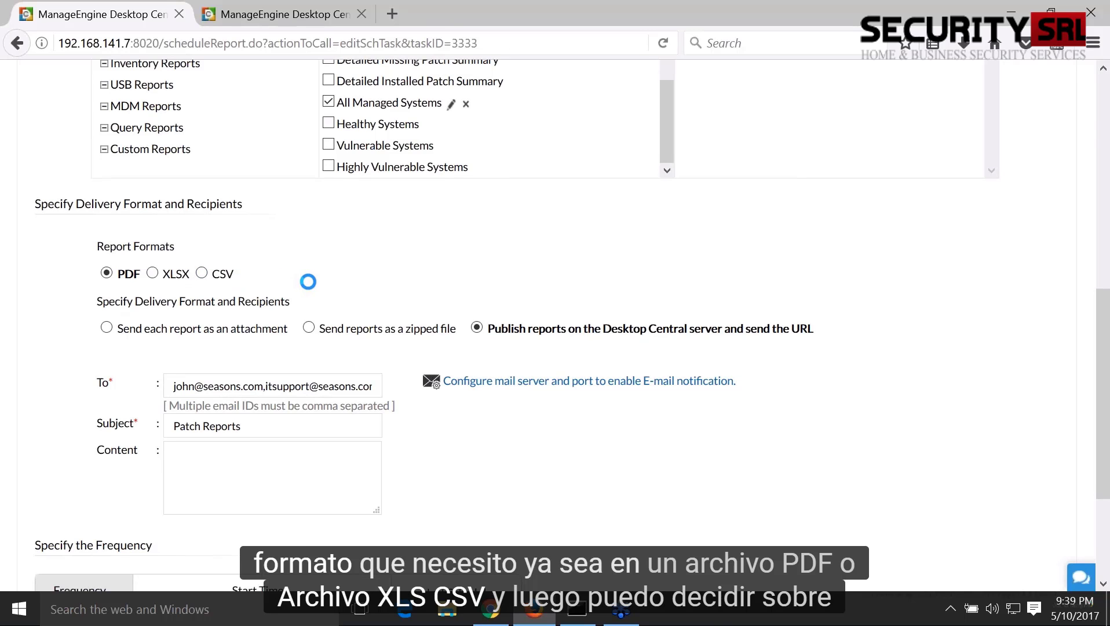
scroll(308, 281, "down", 3)
left_click(107, 233)
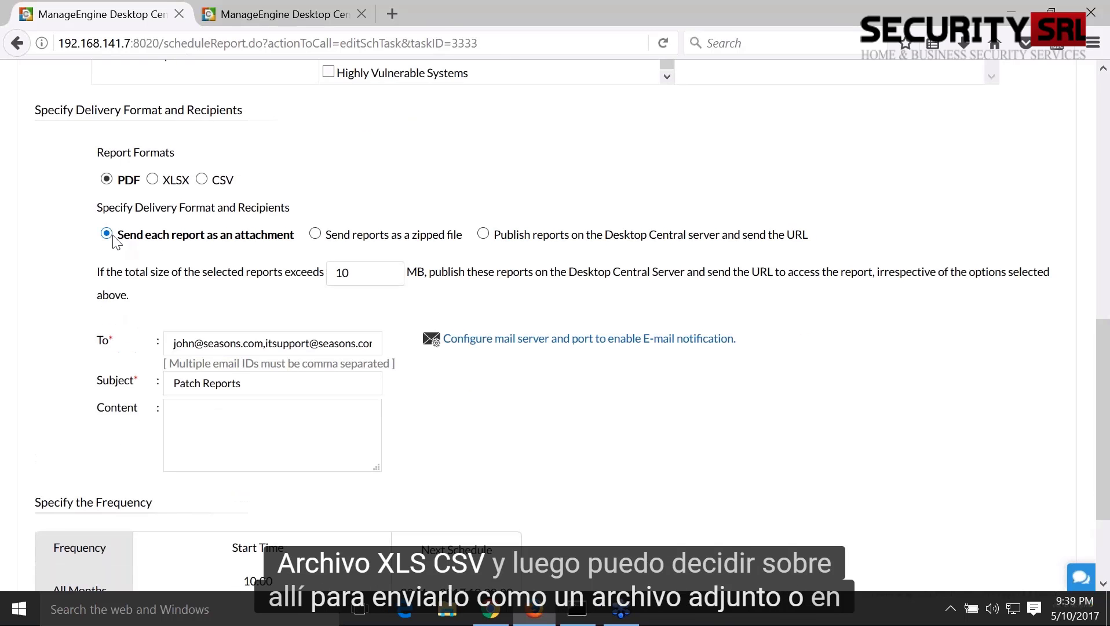
left_click(316, 234)
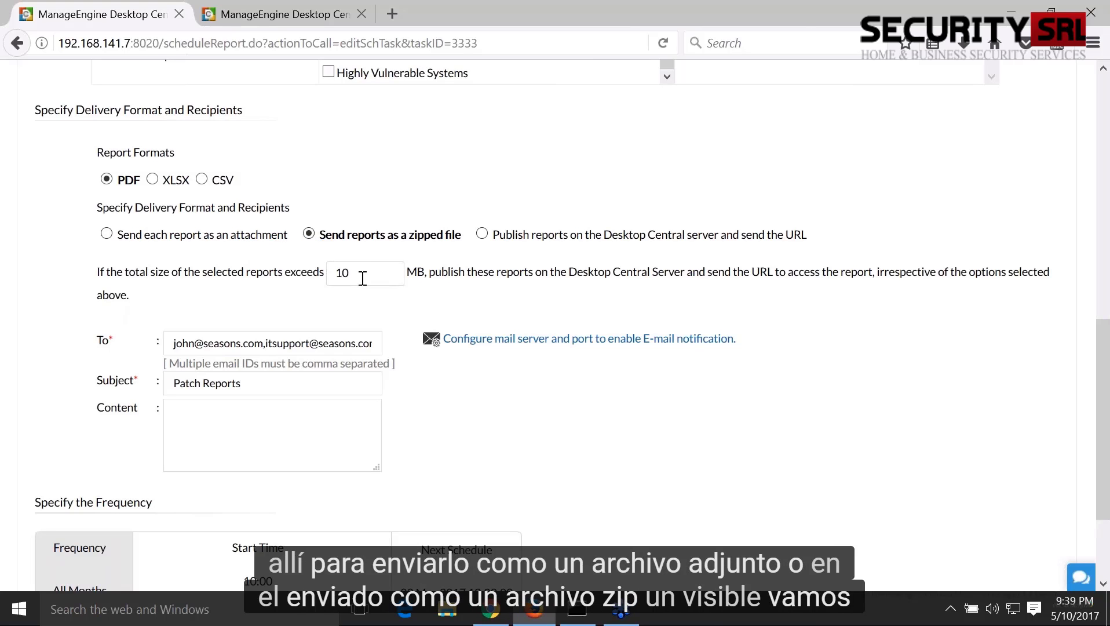
double_click(362, 279)
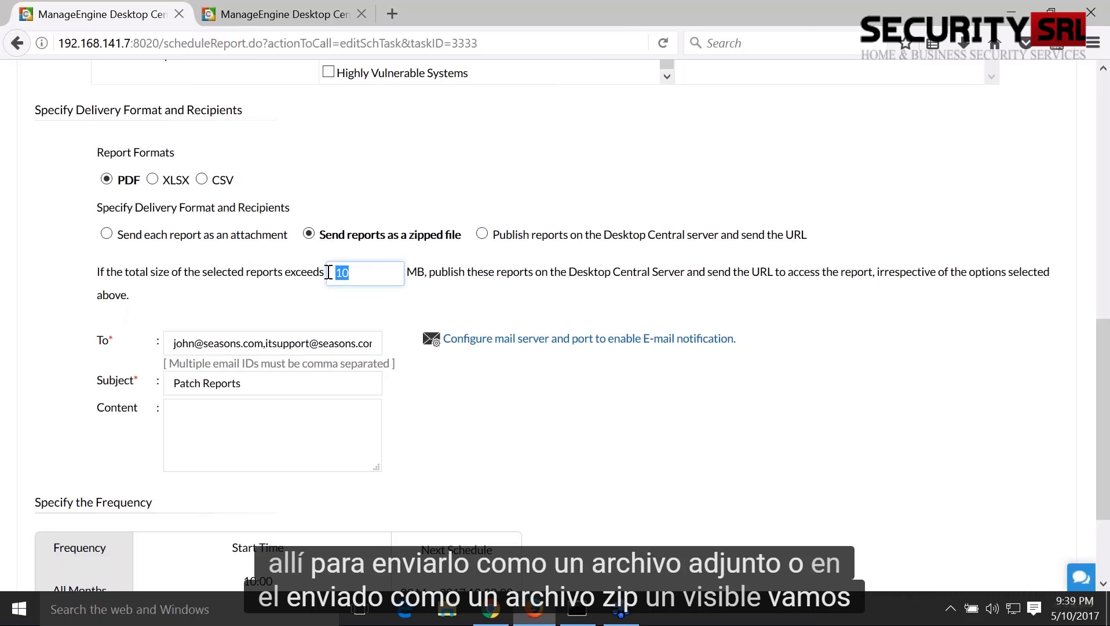
left_click(482, 234)
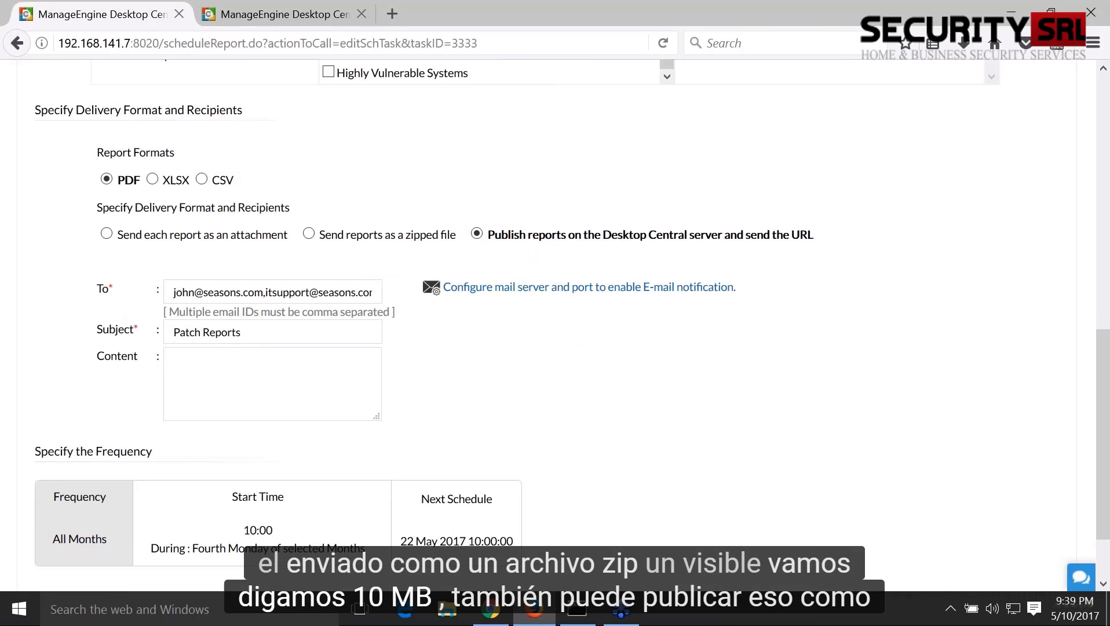
left_click(309, 233)
left_click(106, 233)
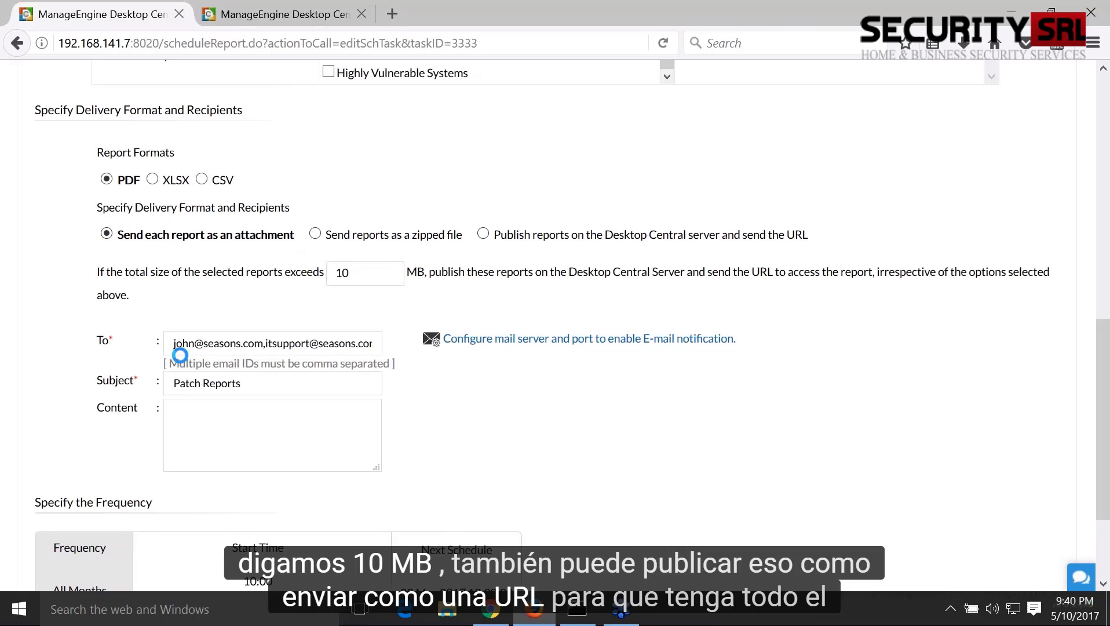
Review the e-mail recipients, subject and content fields for the scheduled patch report.
left_click_drag(174, 343, 421, 348)
left_click(262, 373)
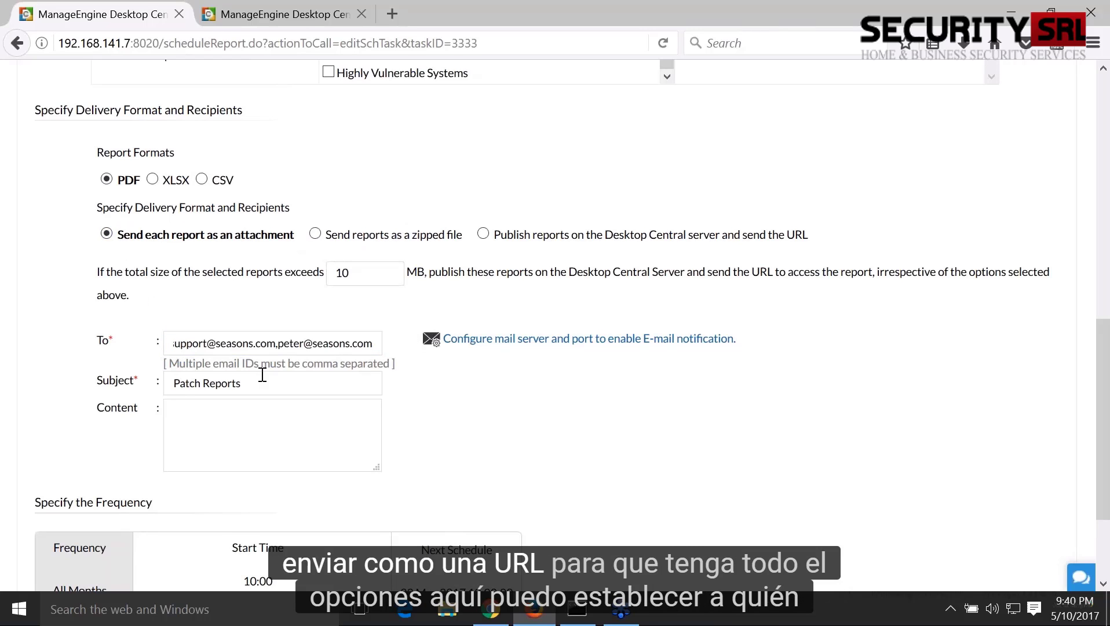
mouse_move(242, 346)
left_mouse_down()
mouse_move(162, 342)
mouse_move(247, 350)
left_mouse_up()
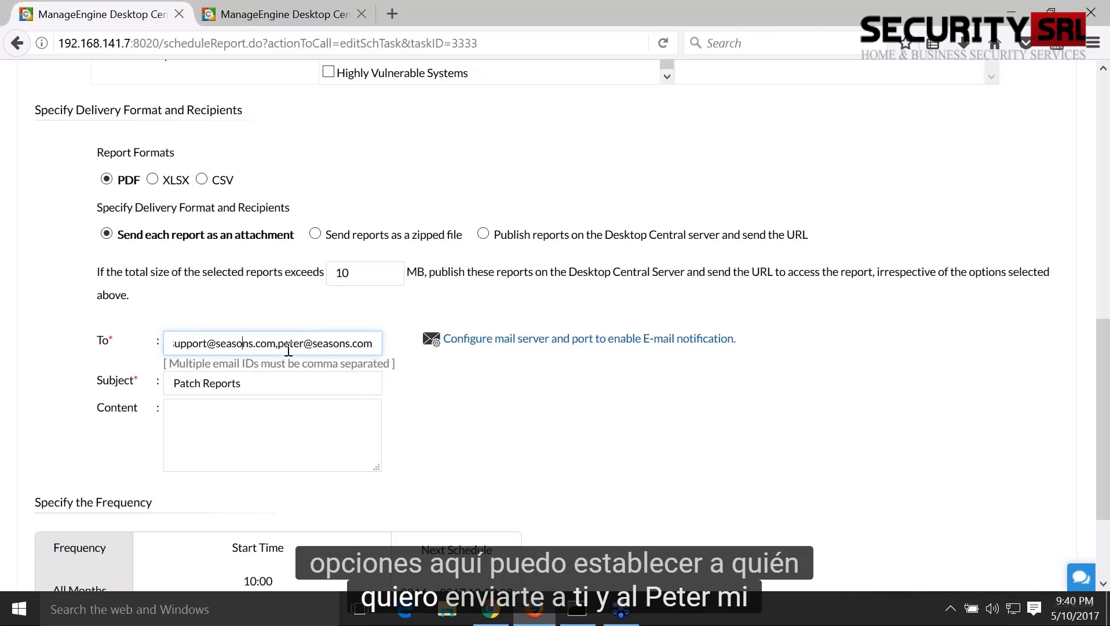
left_click(252, 394)
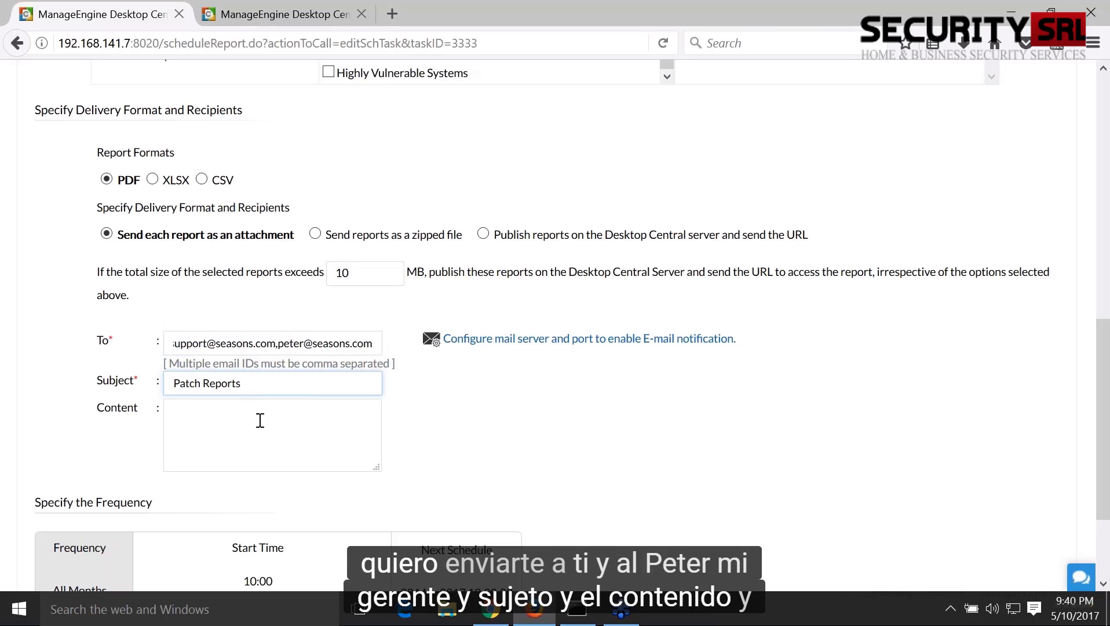
left_click(258, 420)
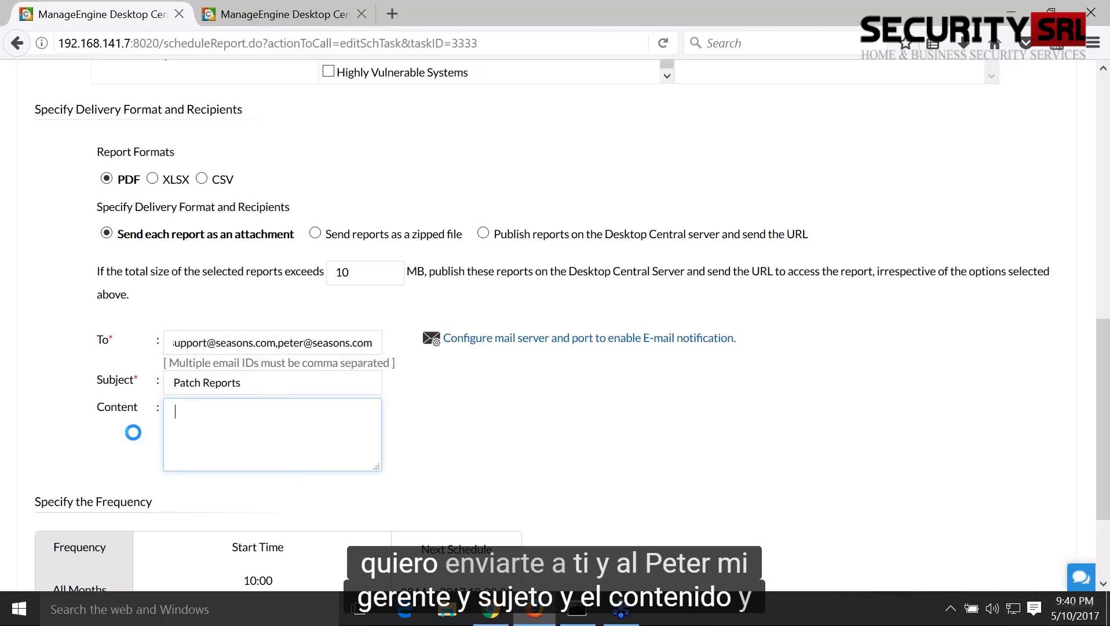
Review the scheduler settings for the report's frequency and close them without changes.
scroll(348, 435, "down", 3)
left_click(557, 428)
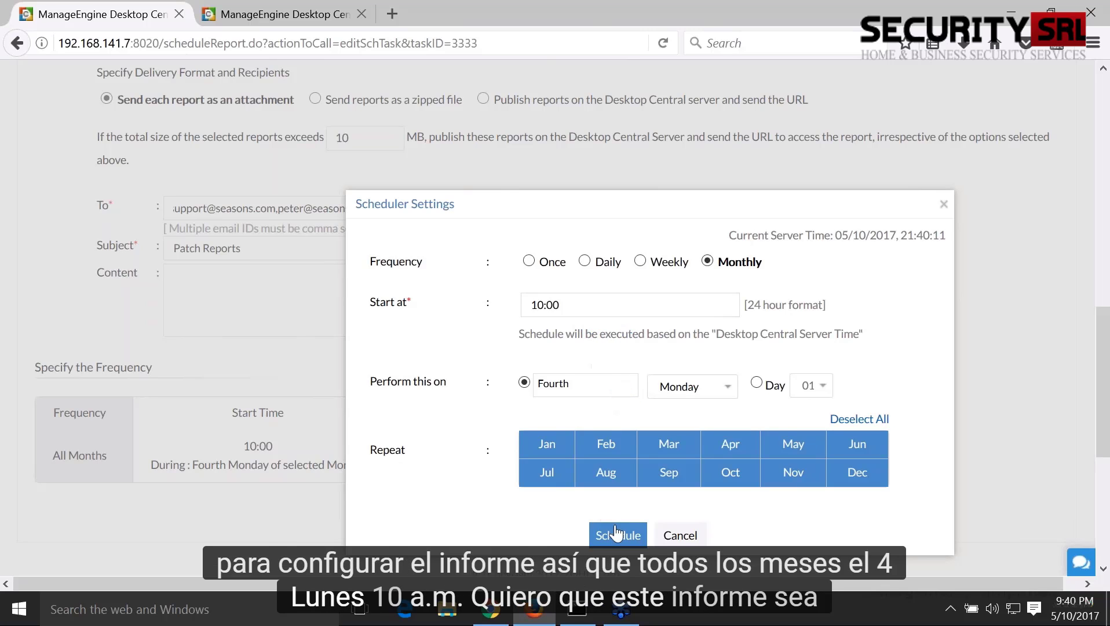
left_click(681, 537)
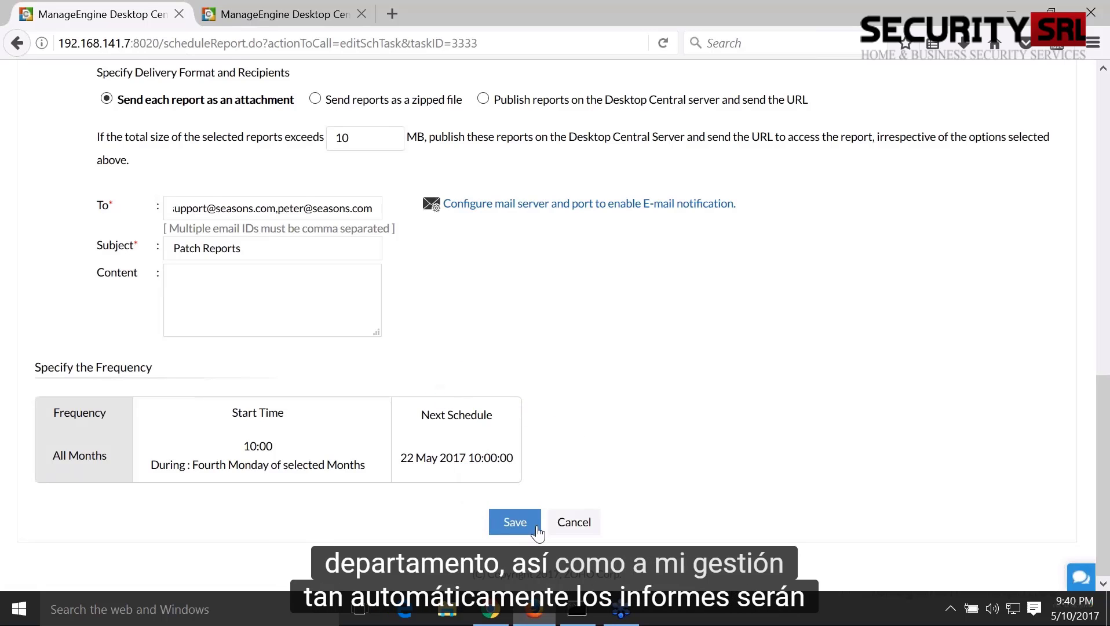
Leave the scheduled report form and open the patch management overview.
scroll(538, 531, "up", 1)
scroll(538, 348, "up", 10)
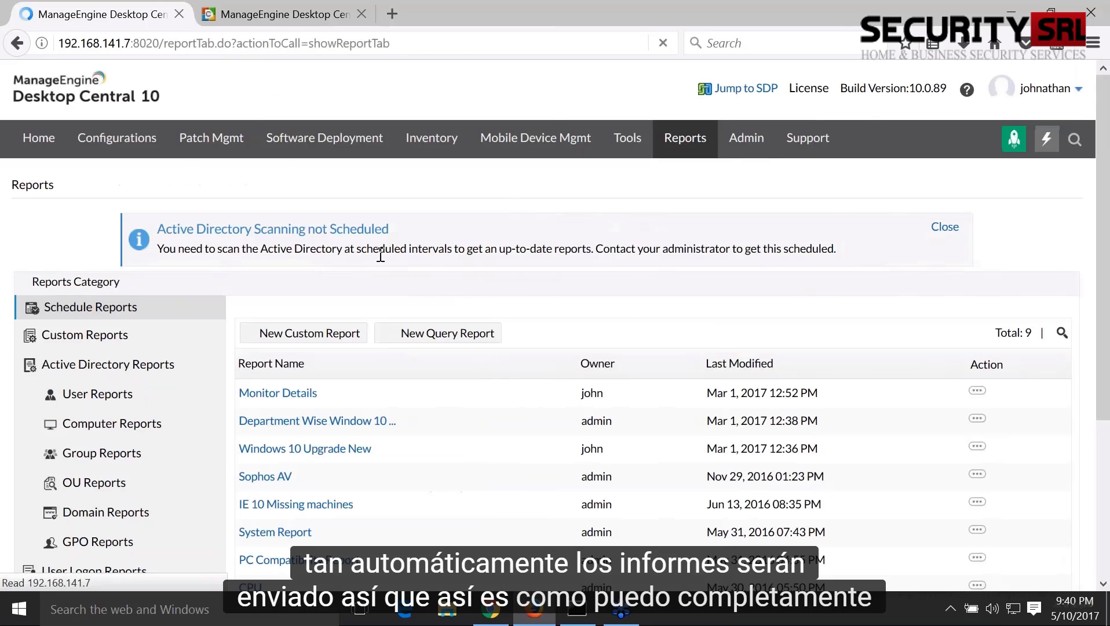
left_click(211, 138)
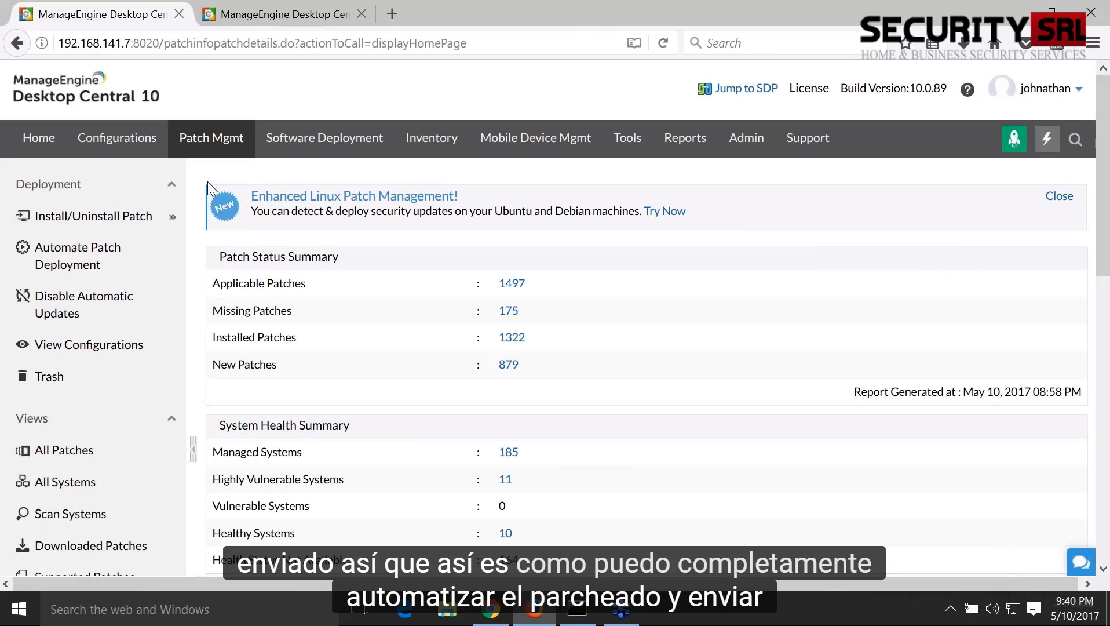
Switch to the Zoho slide presentation and advance to the slide on deployment during non-office hours.
key("alt+Tab")
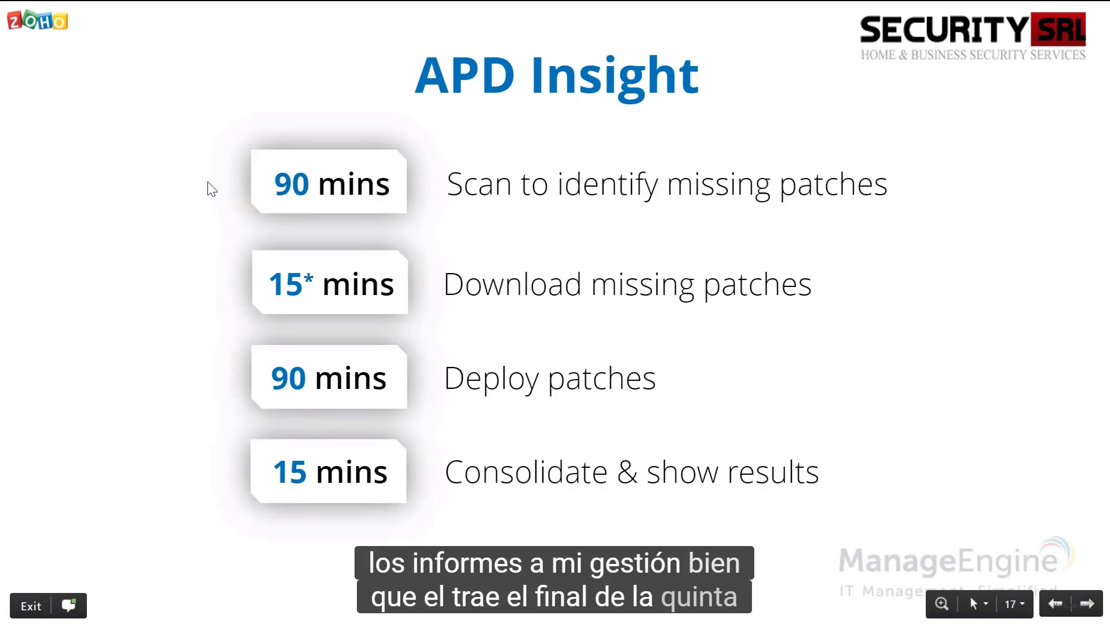
key("Right")
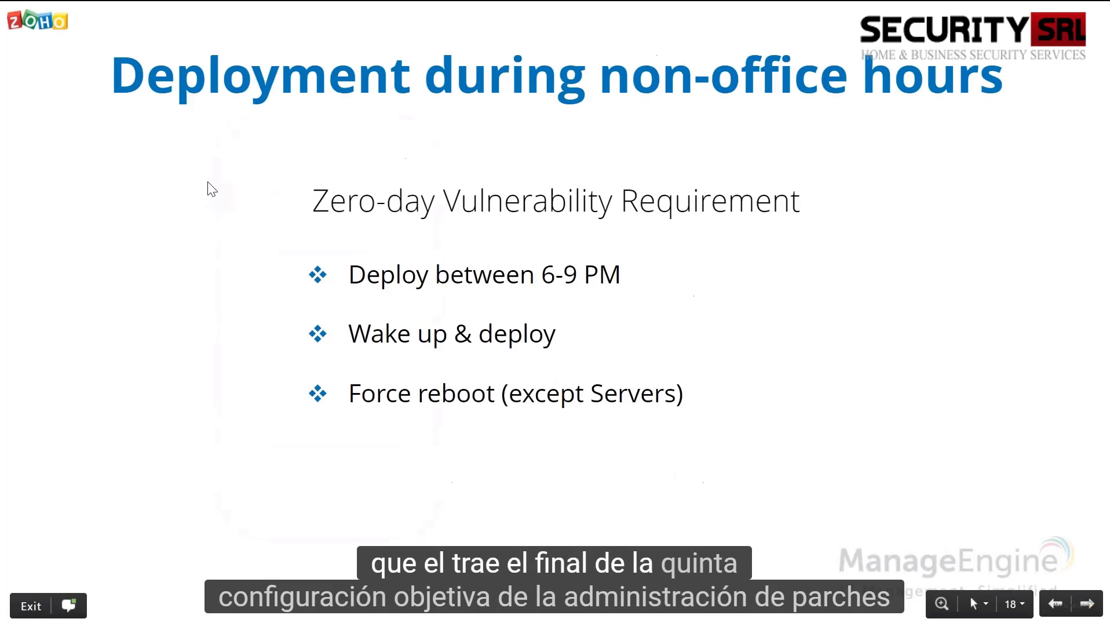
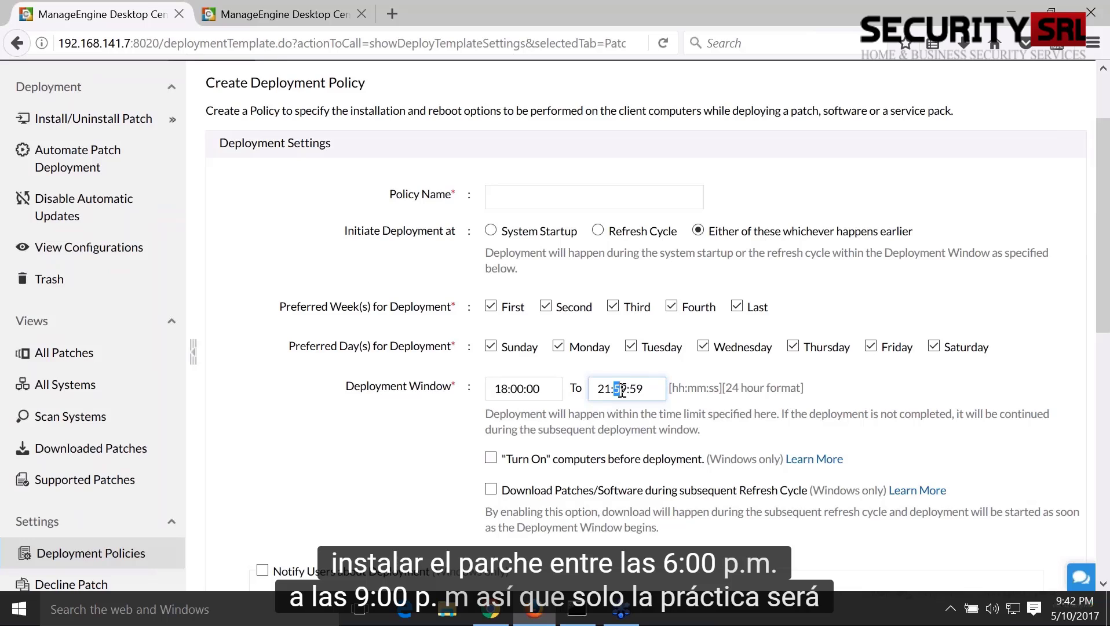
End the new policy's deployment window at 21:00:00 and enable turning on computers before deployment.
type("00:00")
left_click(426, 452)
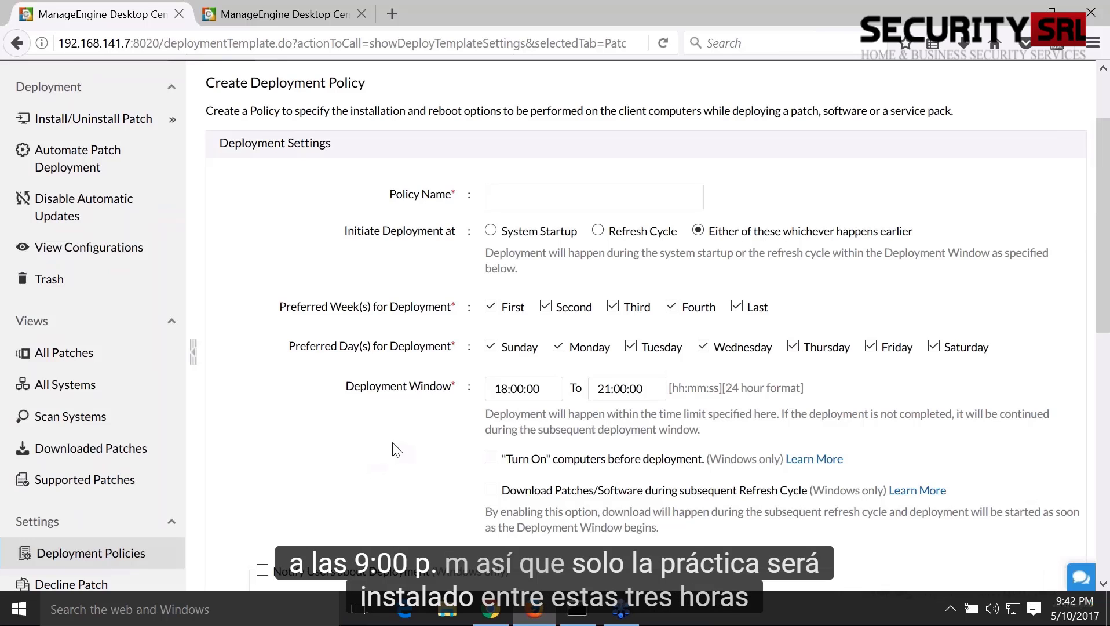
scroll(395, 451, "down", 3)
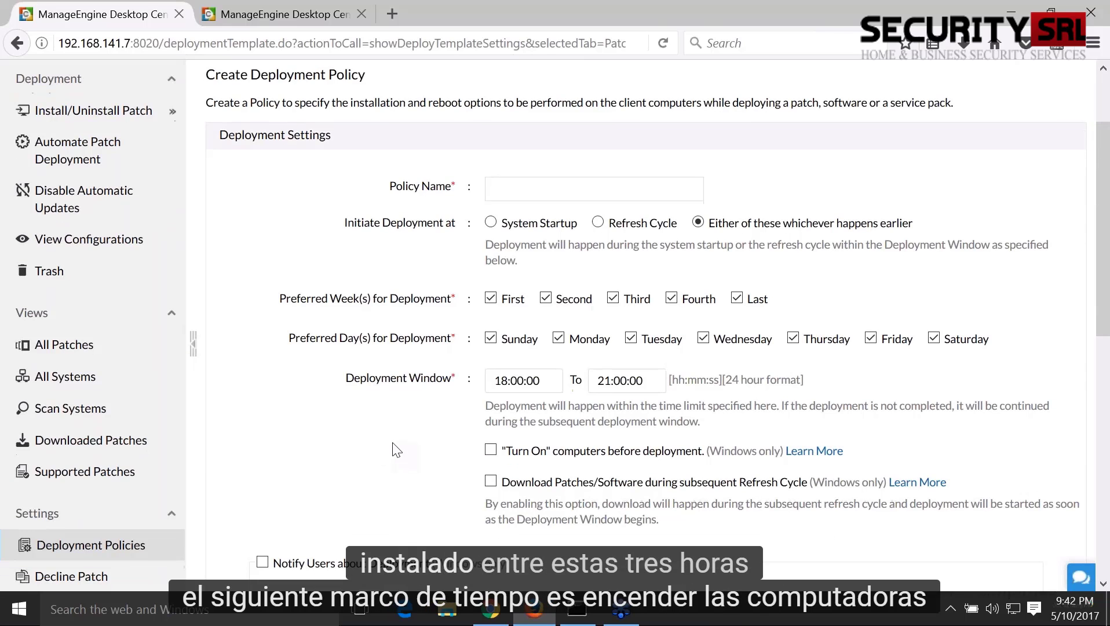
left_click_drag(502, 264, 710, 262)
left_click(721, 269)
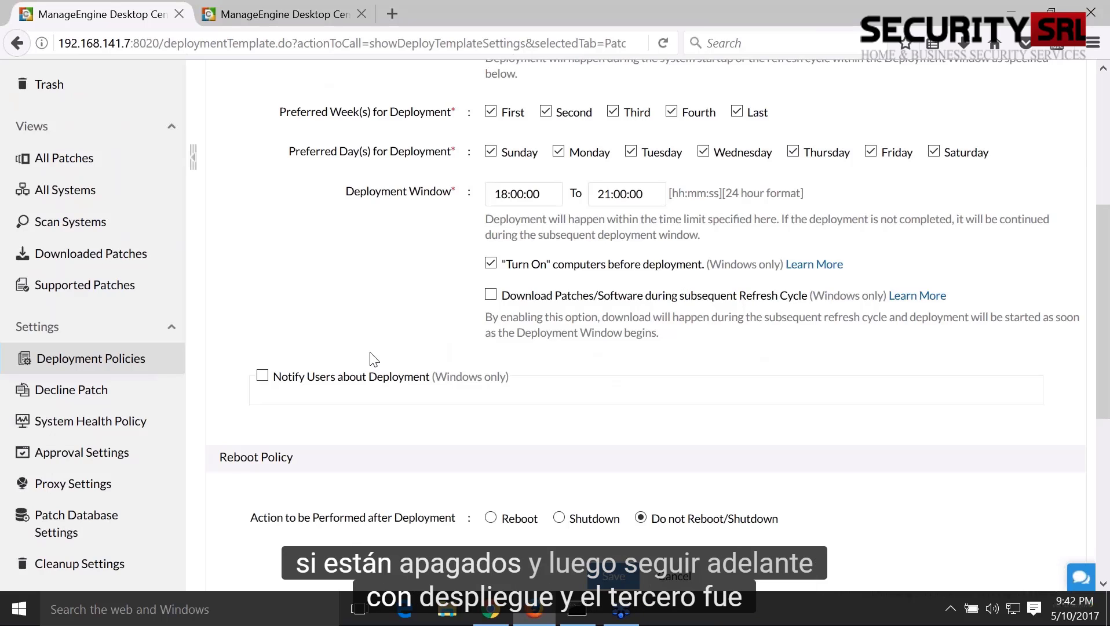
Set the action after deployment to Reboot and review the force reboot method and notification time out.
scroll(371, 360, "down", 2)
left_click(519, 420)
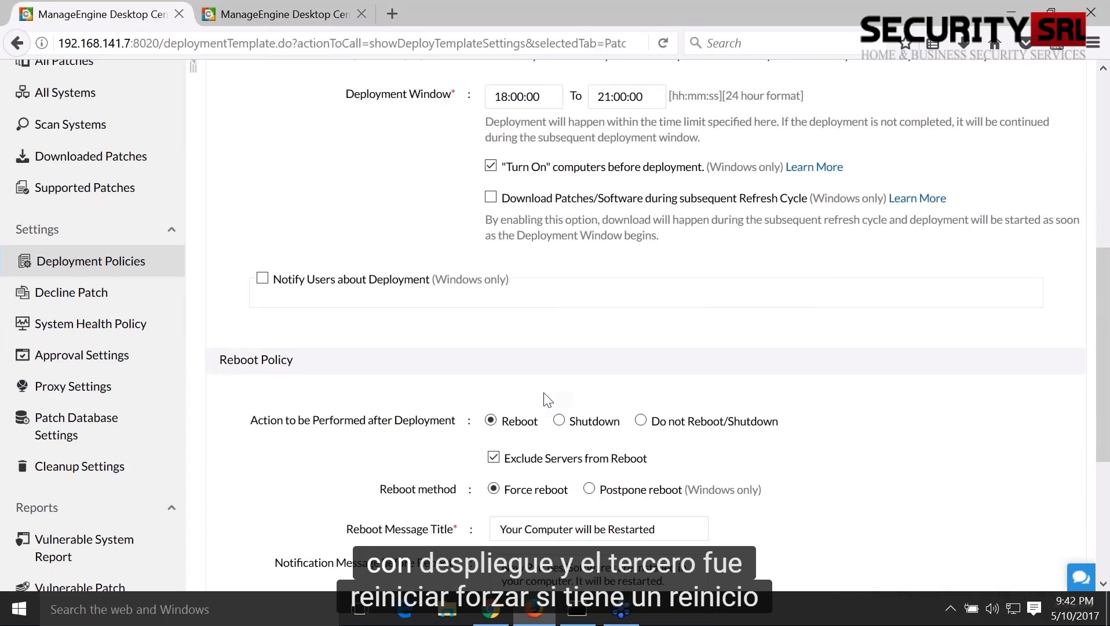
scroll(548, 400, "down", 2)
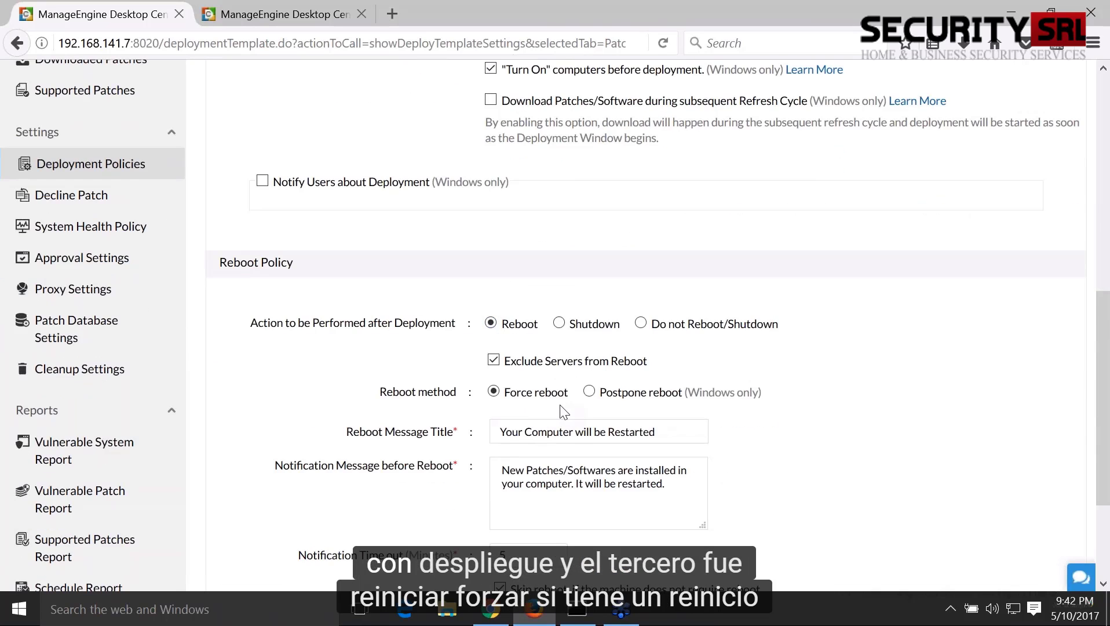
left_click_drag(569, 393, 493, 394)
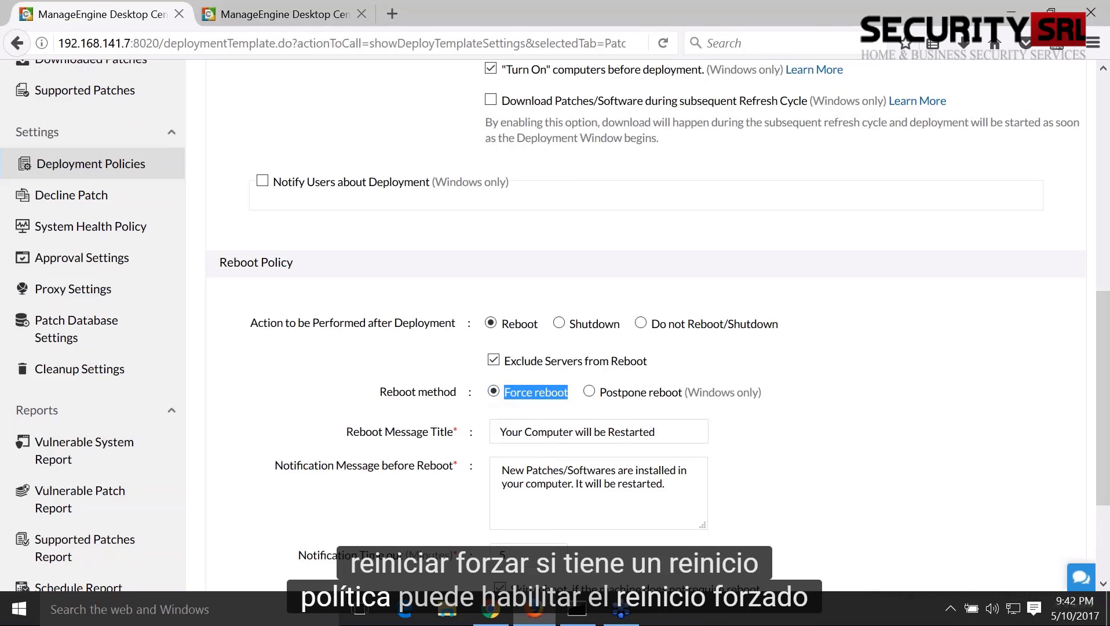
scroll(497, 395, "down", 2)
left_click_drag(521, 452, 480, 451)
left_click(424, 525)
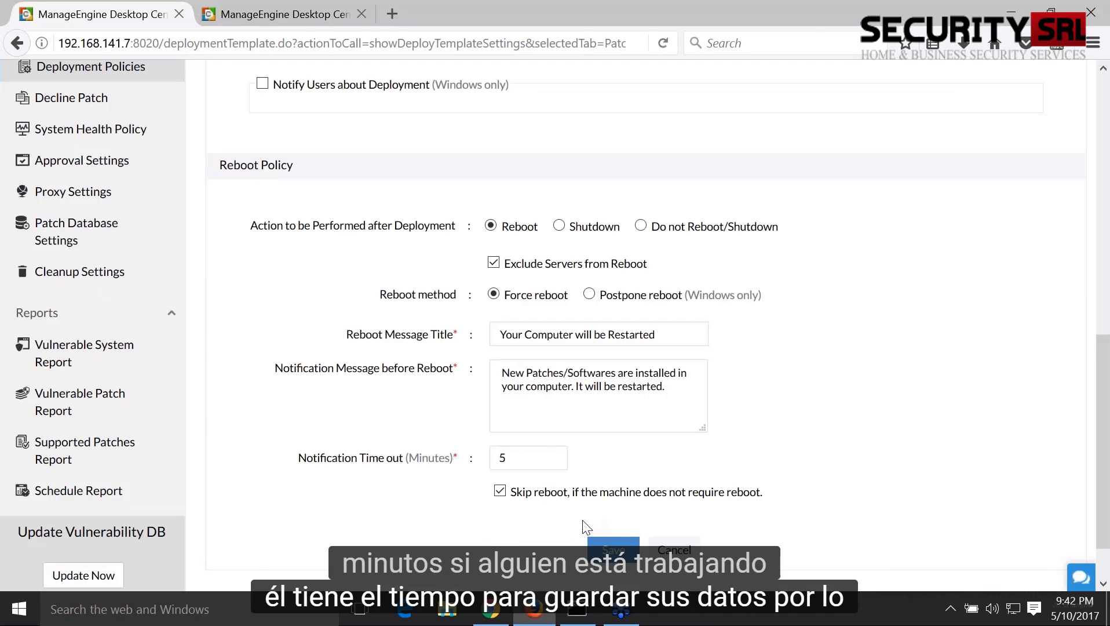
Review the reboot policy settings, focusing on the option that excludes servers from reboot.
scroll(585, 527, "up", 1)
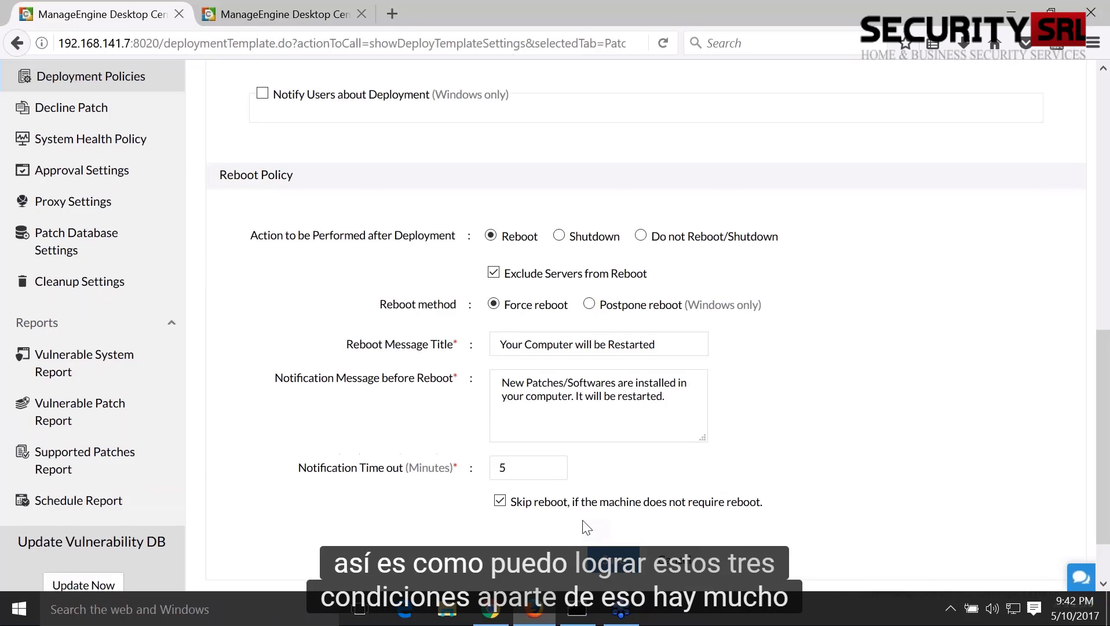
scroll(585, 527, "up", 5)
scroll(585, 527, "down", 5)
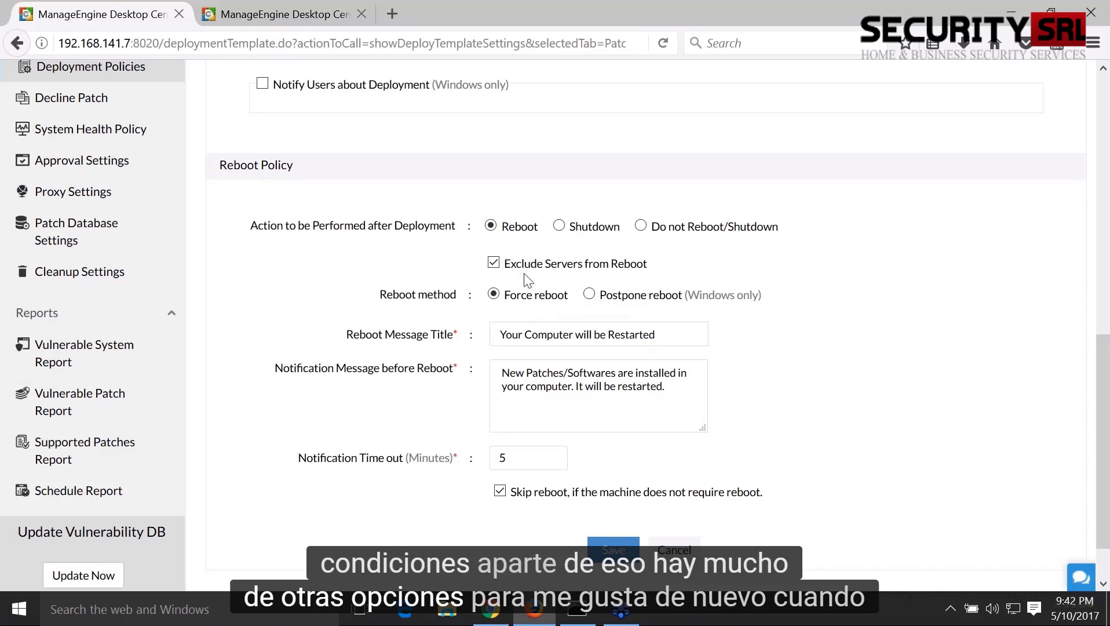
left_click_drag(504, 264, 653, 265)
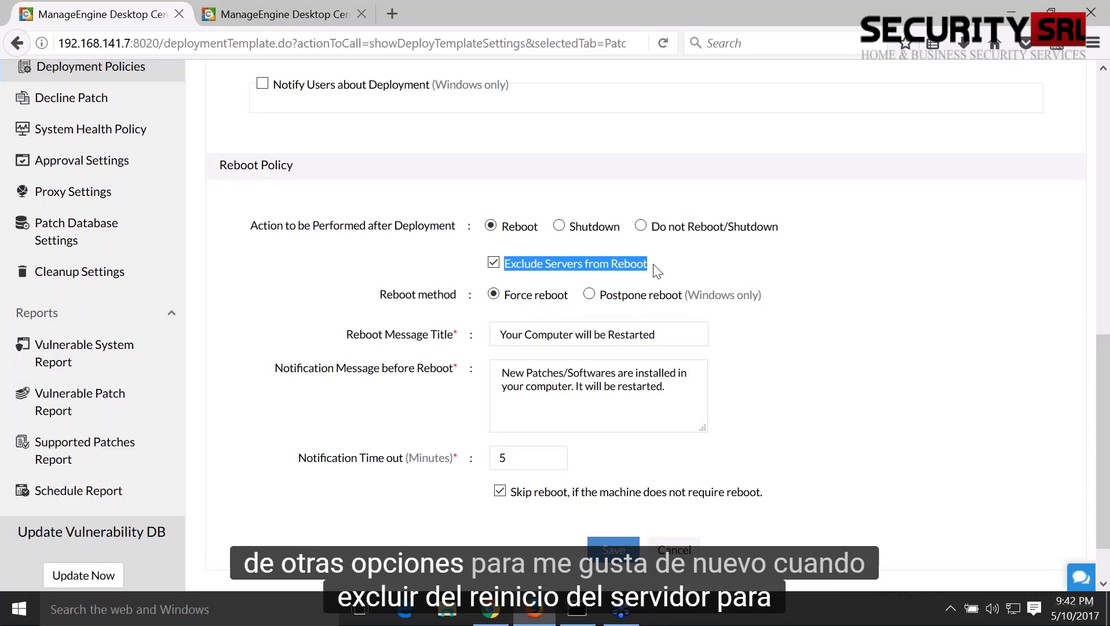
left_click(665, 275)
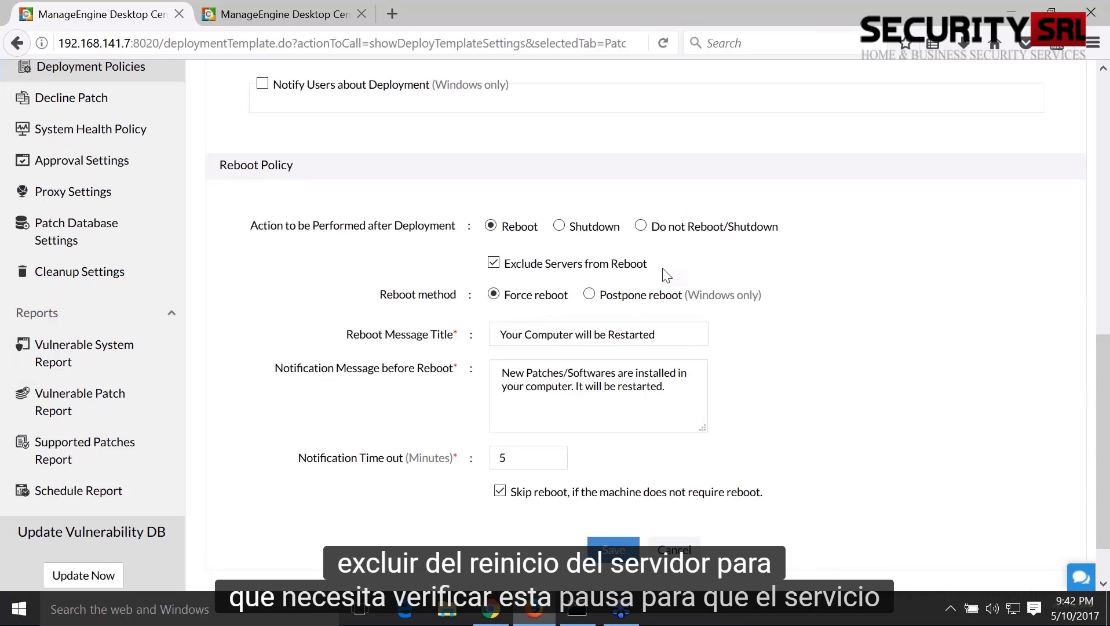
Try the Postpone reboot, Shutdown and Do not Reboot/Shutdown options, and return the policy to Reboot with Force reboot.
left_click(590, 296)
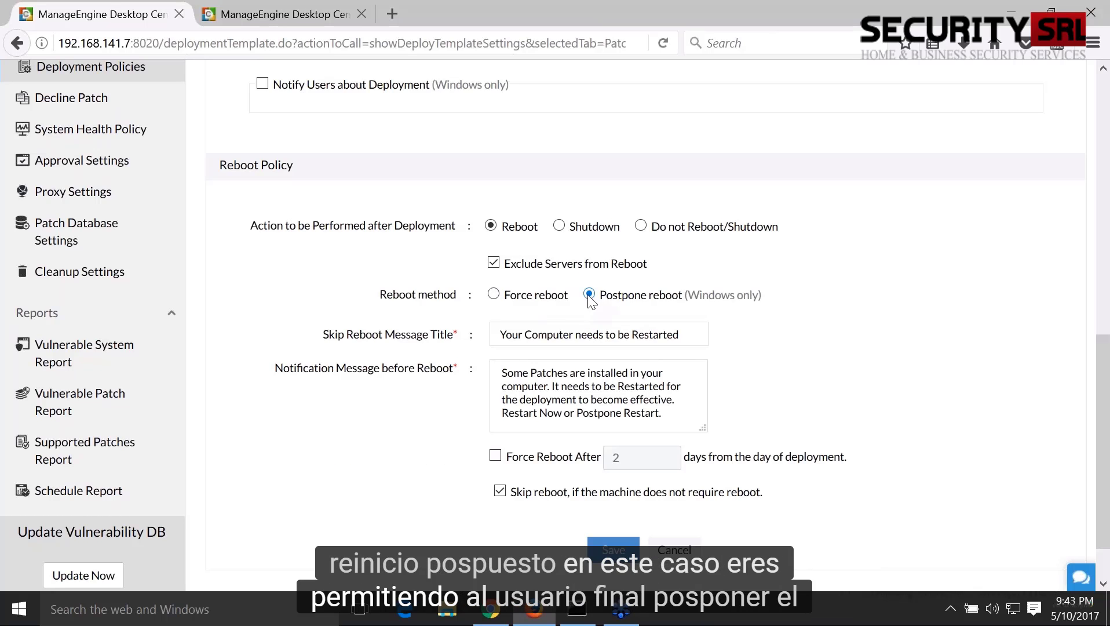
left_click(494, 294)
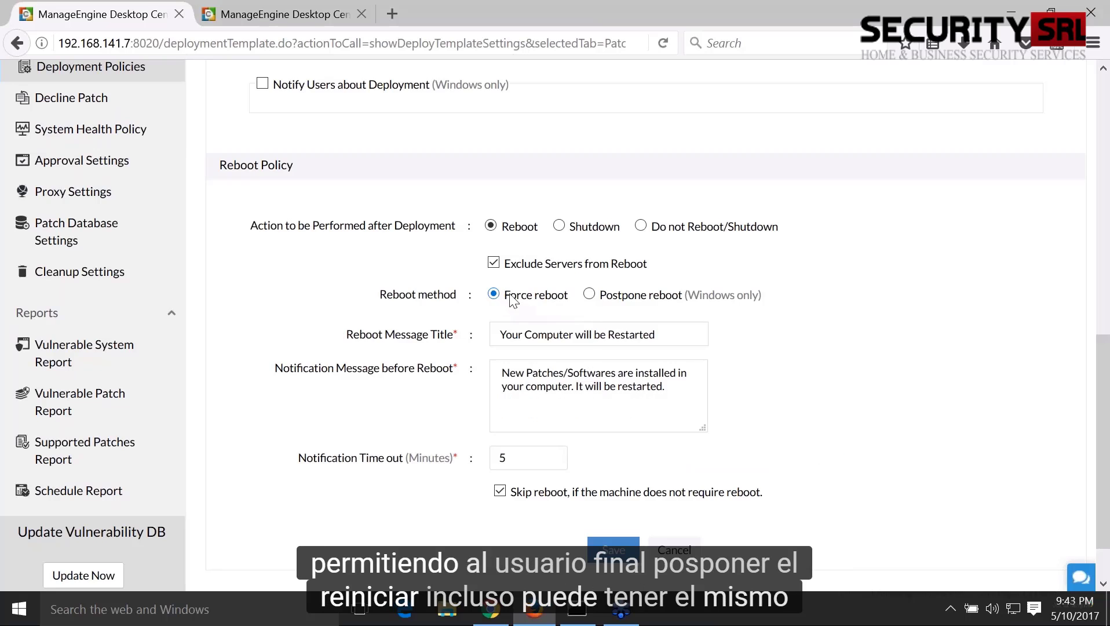
left_click(563, 226)
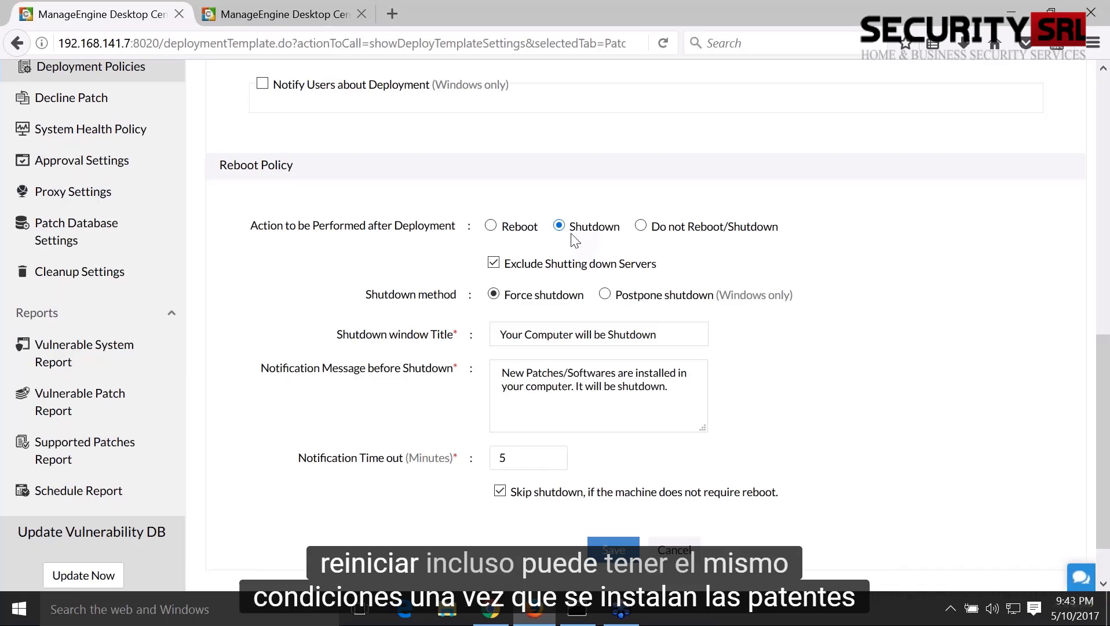
left_click(641, 227)
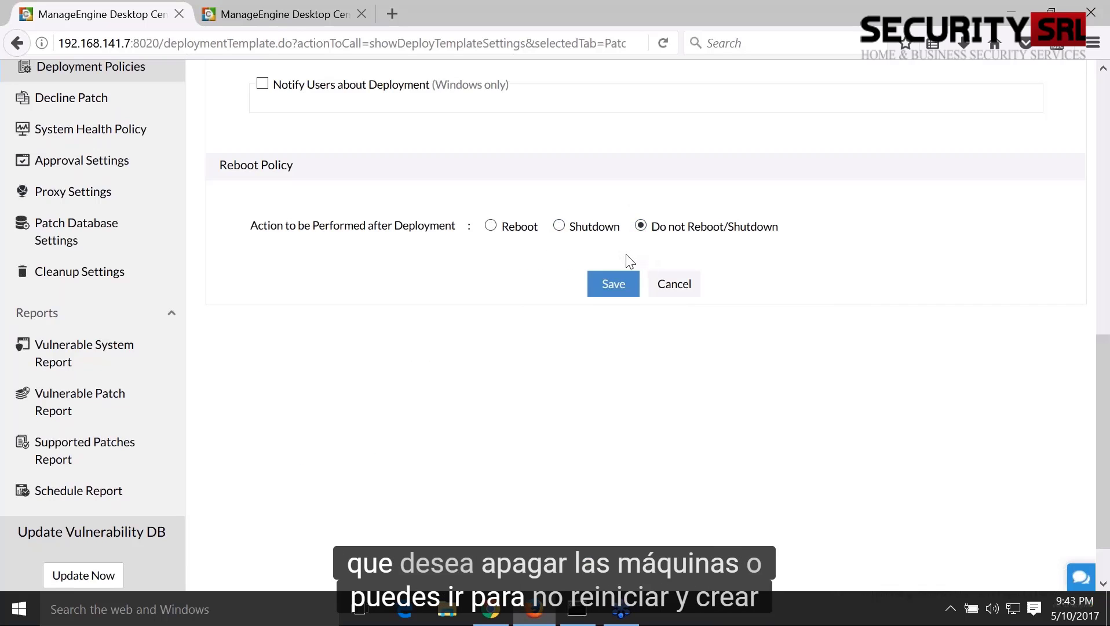
left_click(490, 226)
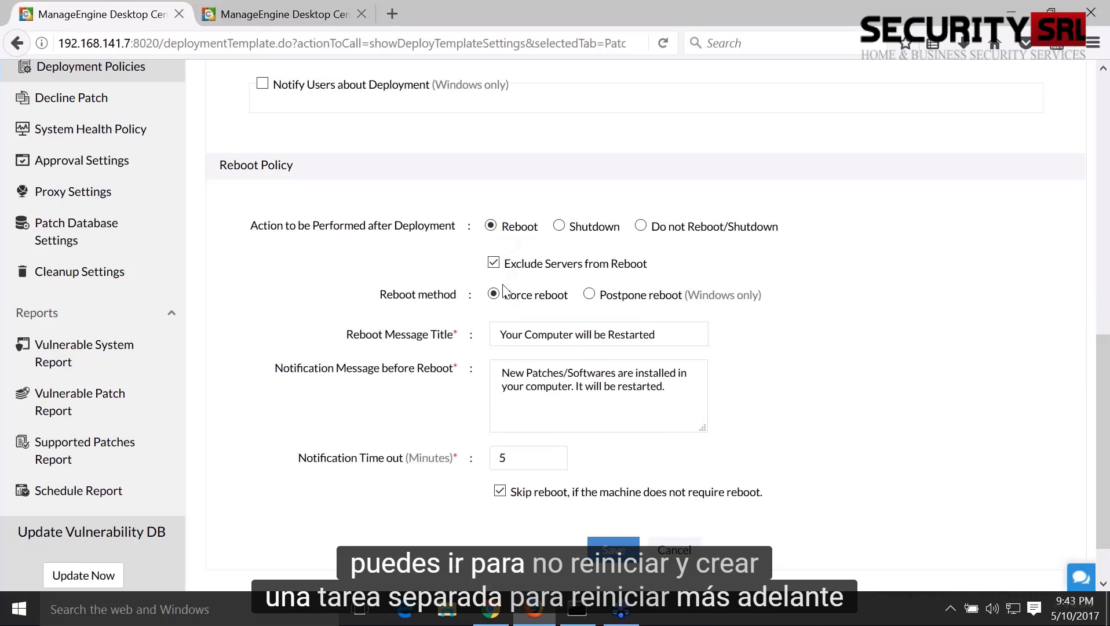
Enable notifying users about deployment and review the default notification message.
scroll(506, 290, "up", 7)
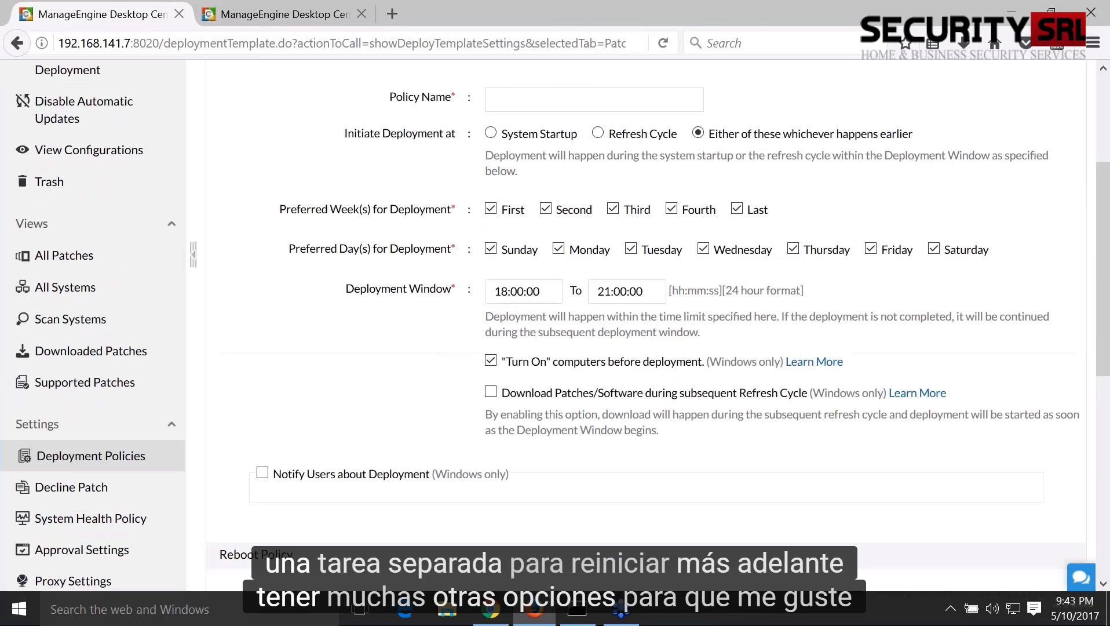
scroll(261, 373, "down", 2)
left_click(262, 375)
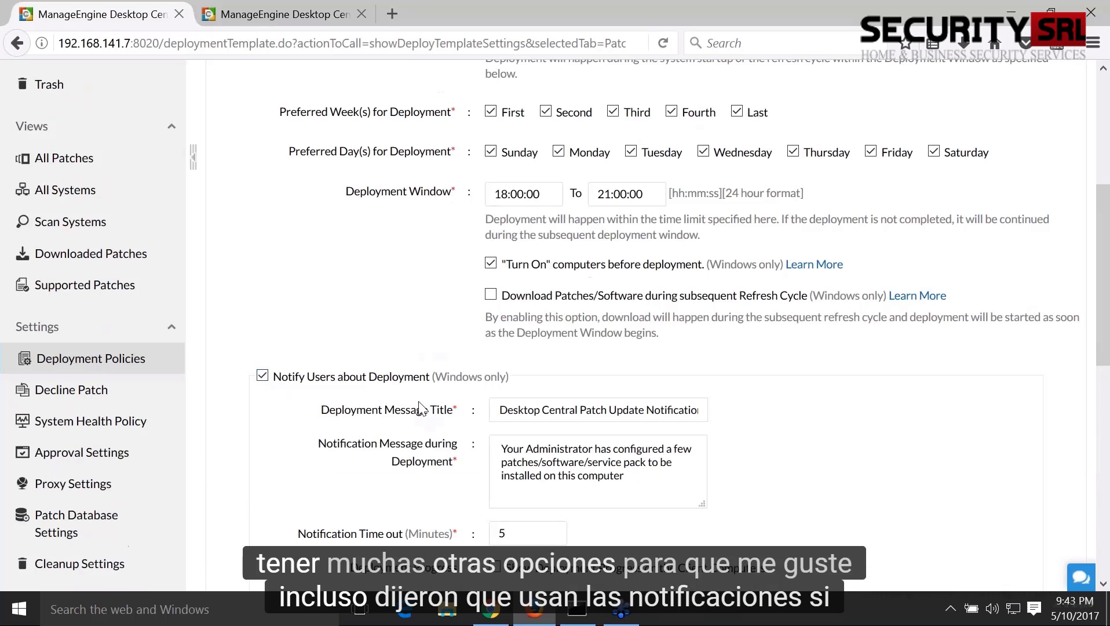
scroll(649, 387, "down", 2)
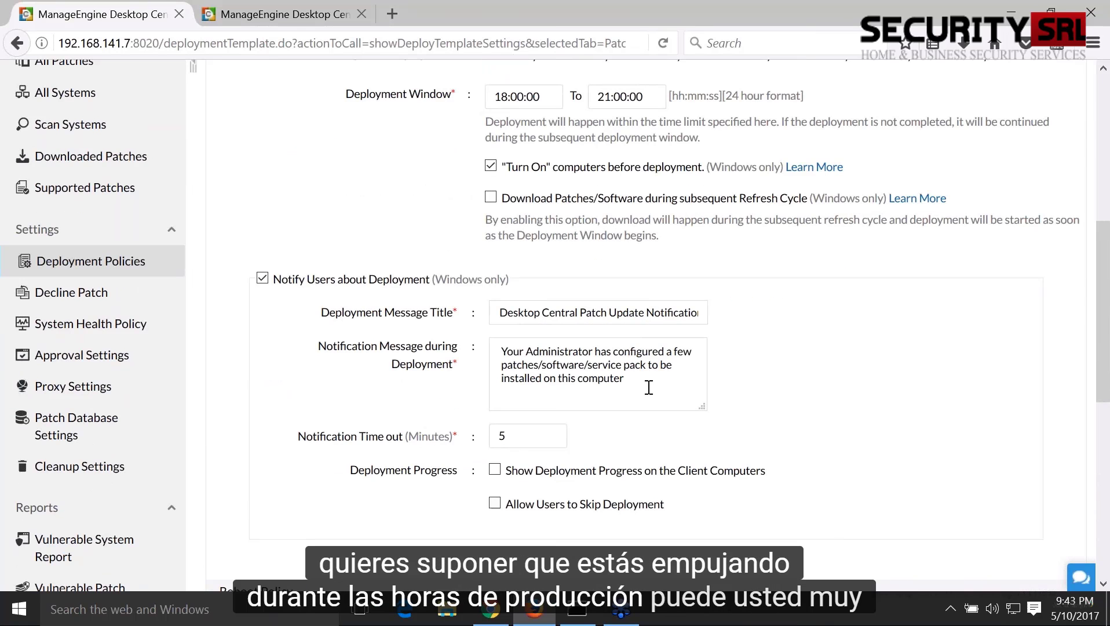
left_click_drag(649, 387, 468, 337)
left_click(468, 371)
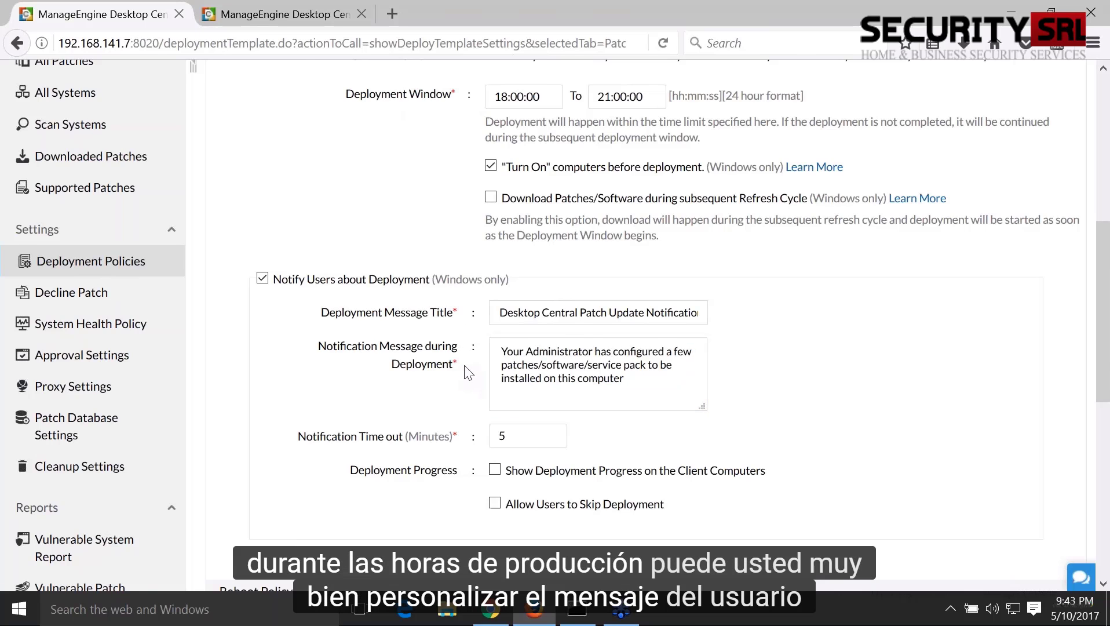
Show the deployment progress on the client computers and allow users to skip deployment.
scroll(468, 371, "down", 2)
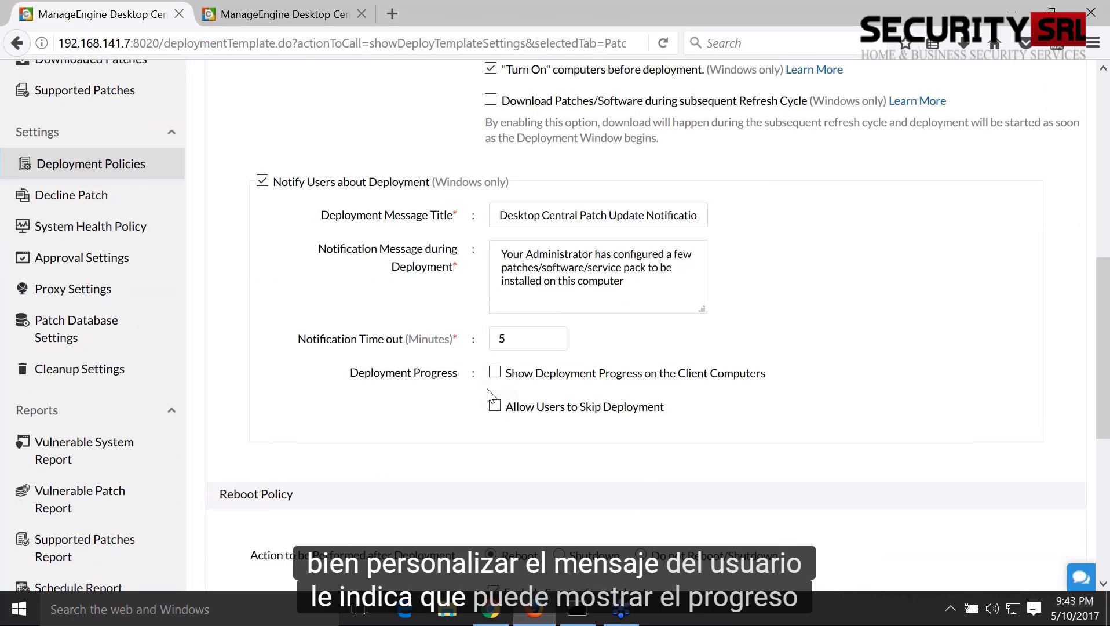
left_click(495, 372)
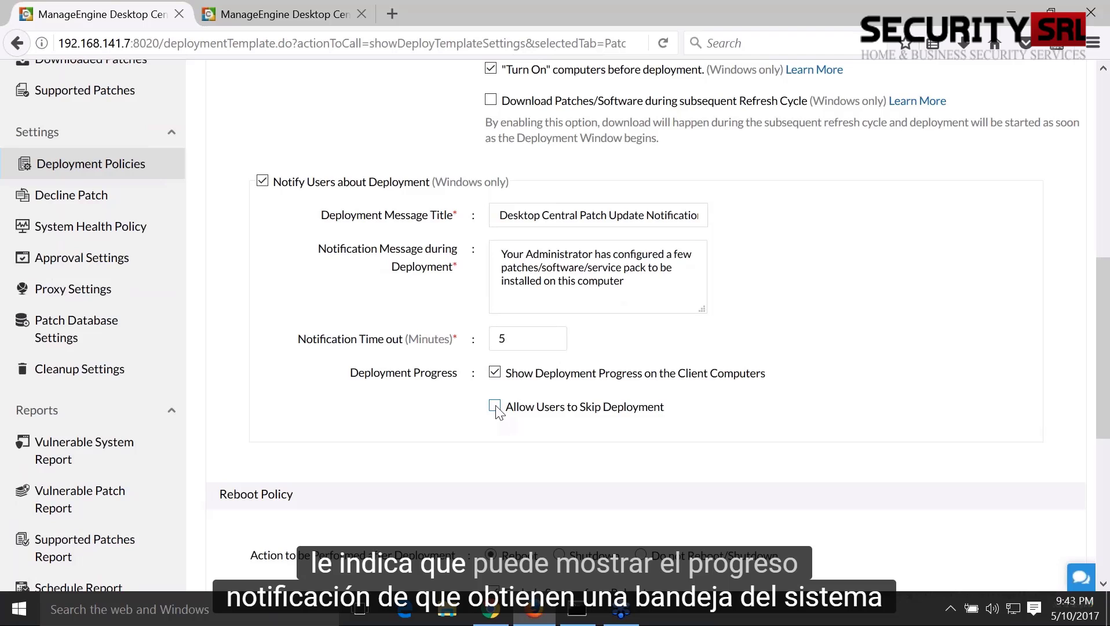
left_click(495, 406)
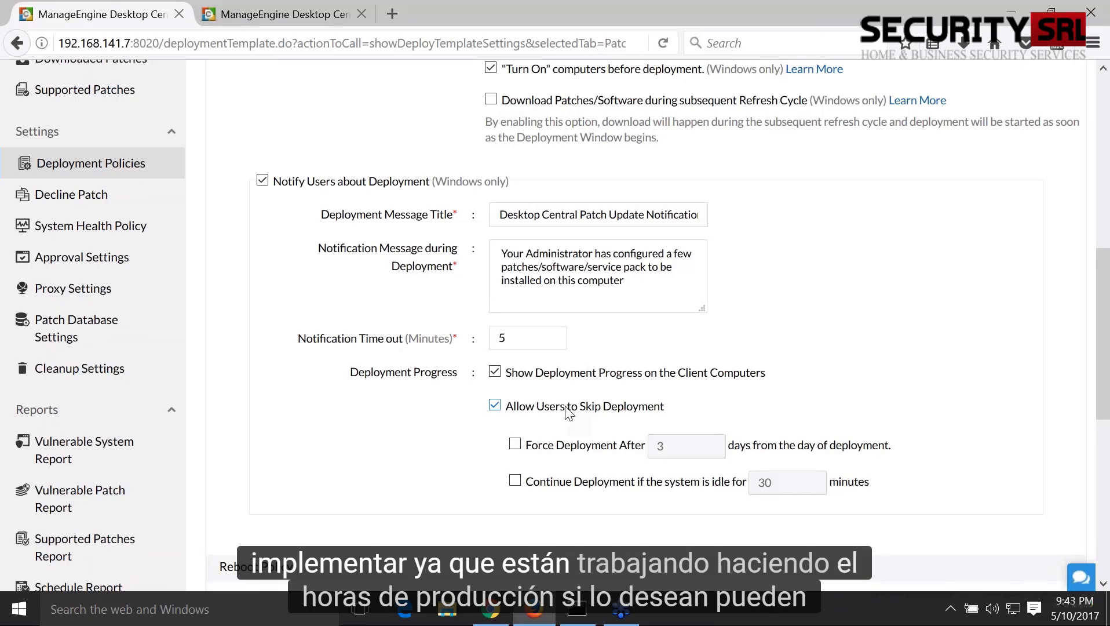
scroll(569, 413, "down", 1)
scroll(568, 412, "down", 1)
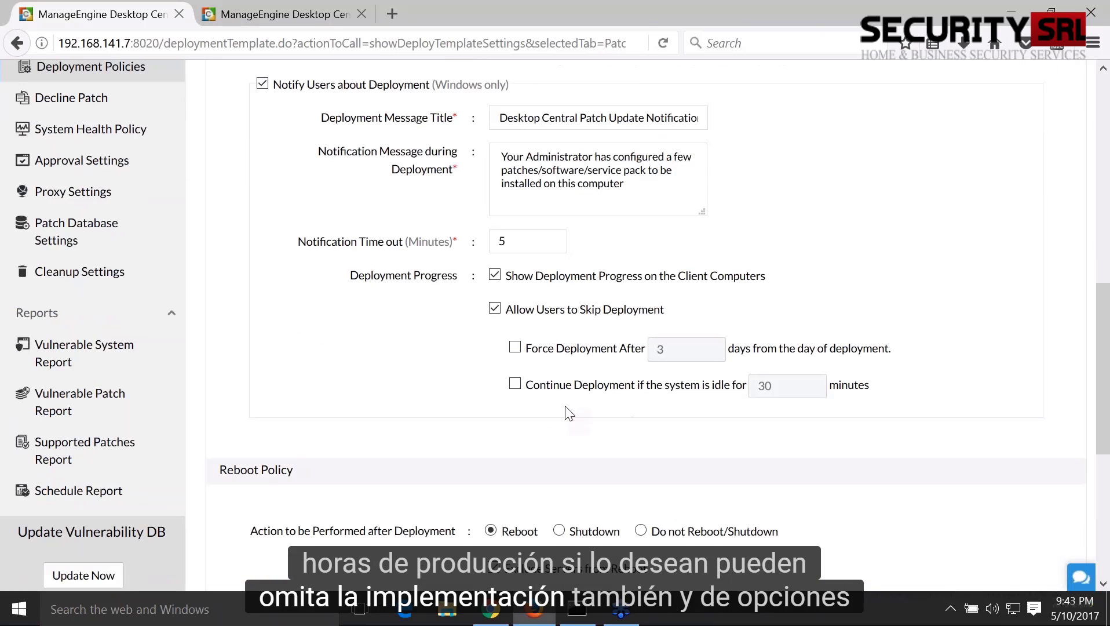
scroll(567, 411, "up", 1)
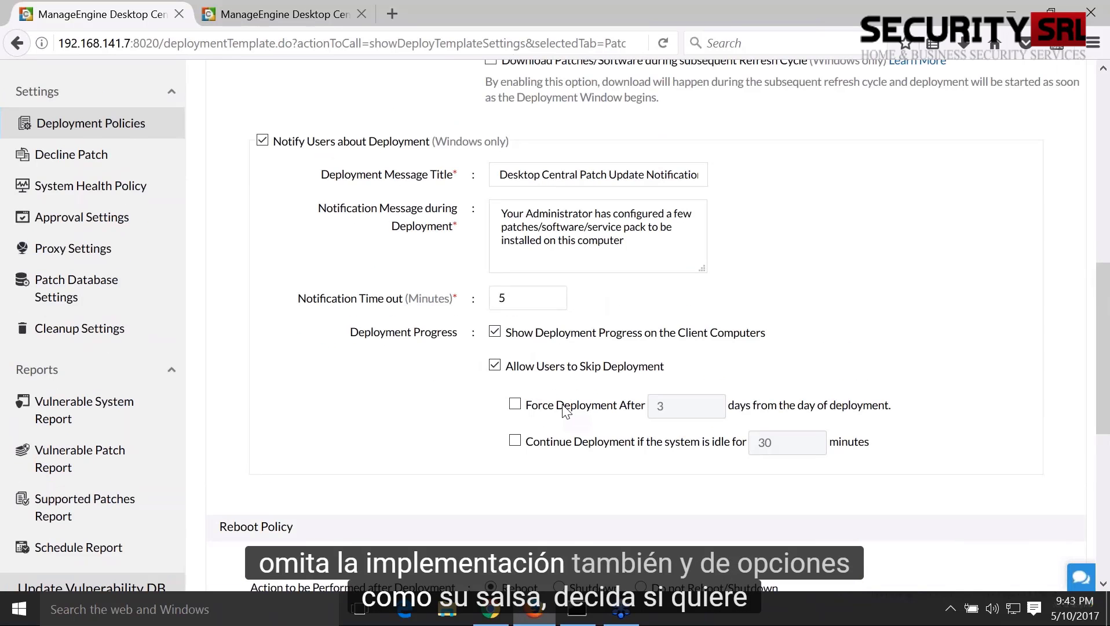
Restrict the preferred deployment days to Saturday and Sunday by excluding Monday through Friday.
scroll(565, 410, "up", 6)
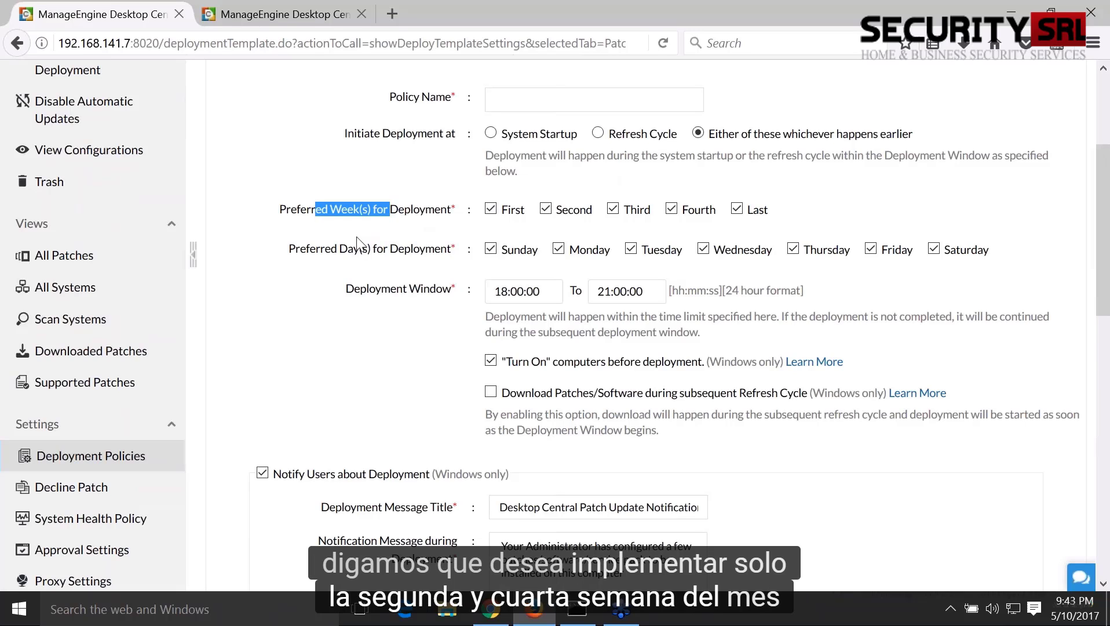
left_click_drag(347, 249, 388, 252)
left_click(440, 267)
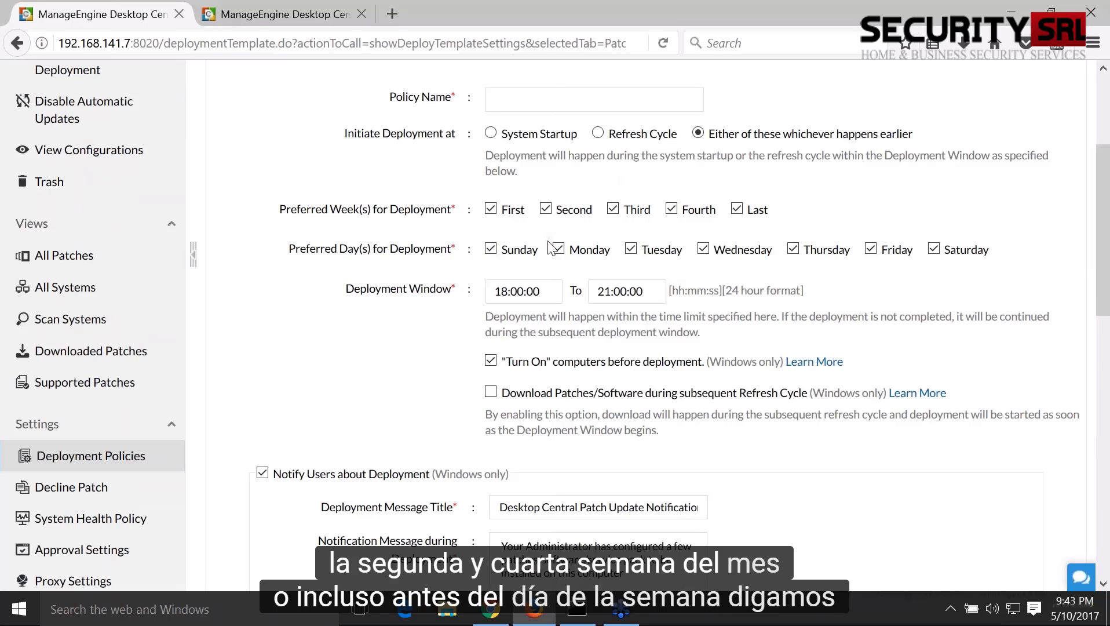
left_click(630, 249)
left_click(703, 249)
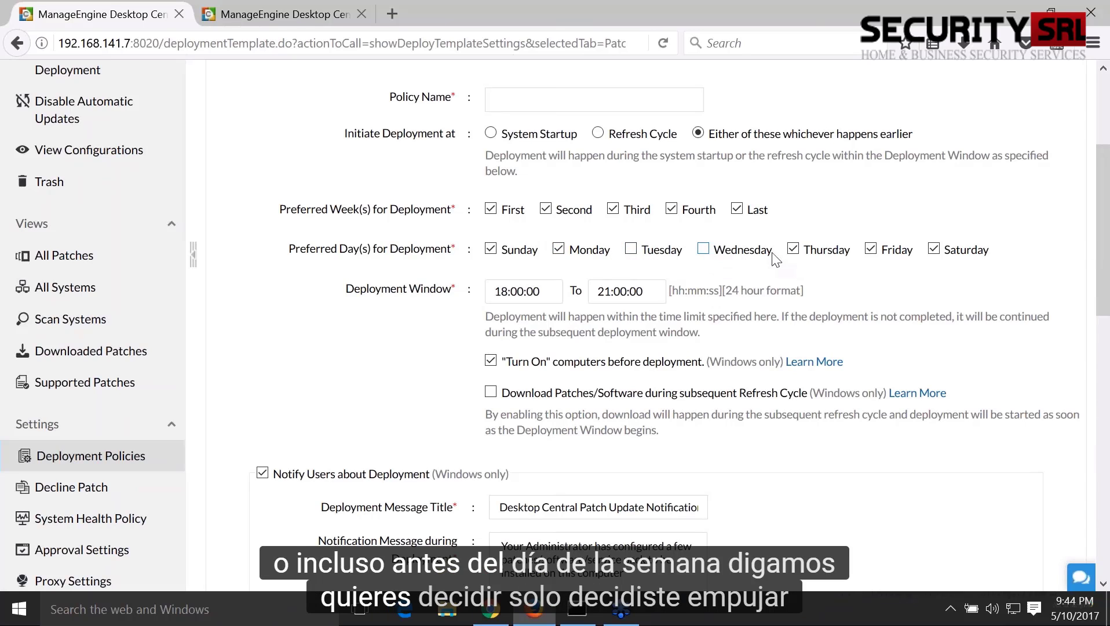
left_click(792, 249)
left_click(873, 252)
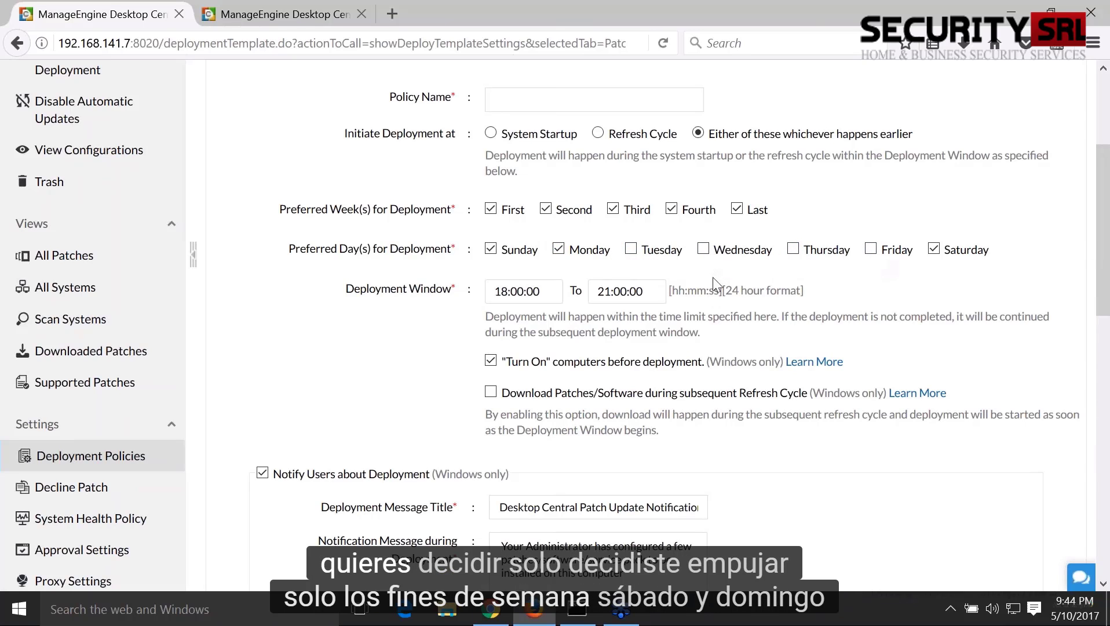
left_click(560, 254)
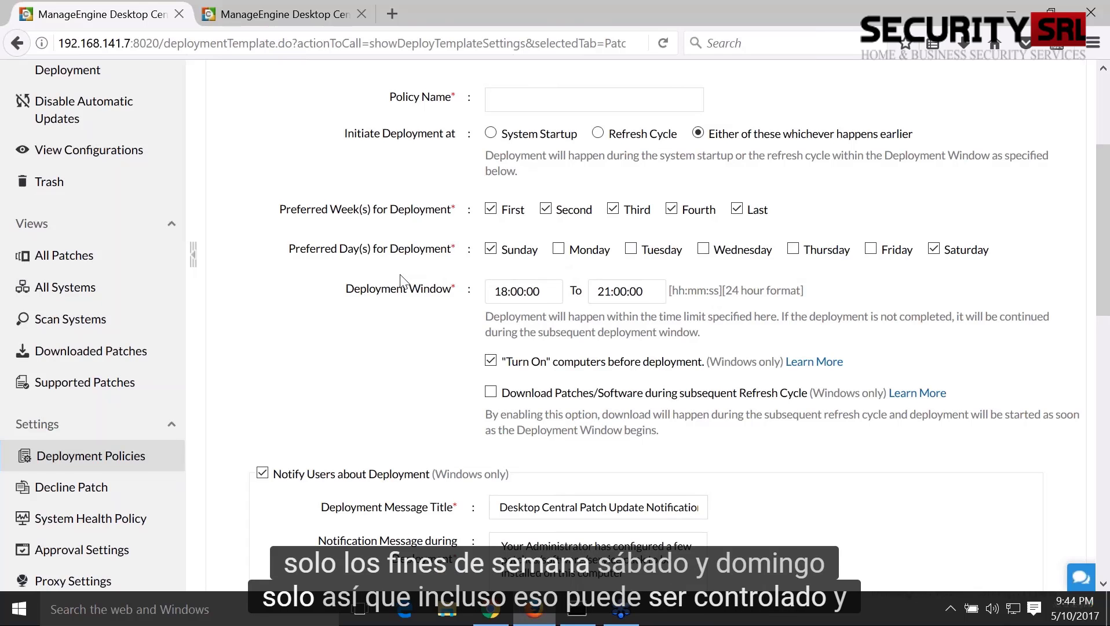
Enable downloading patches and software during the subsequent refresh cycle.
scroll(404, 282, "down", 1)
scroll(404, 281, "down", 3)
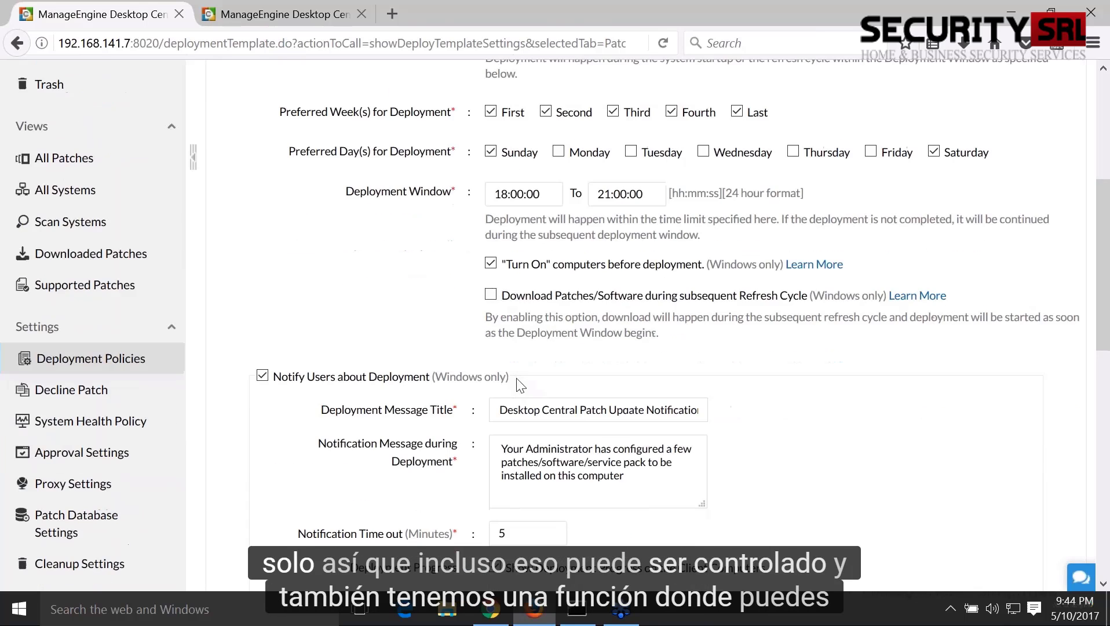
left_click(507, 295)
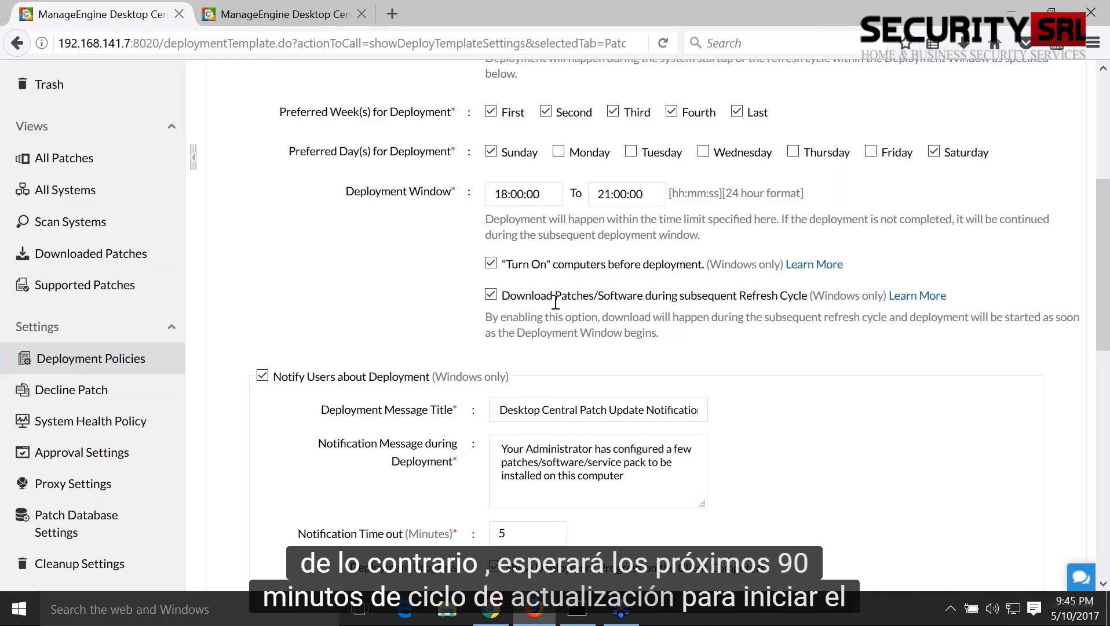
left_click_drag(514, 297, 807, 302)
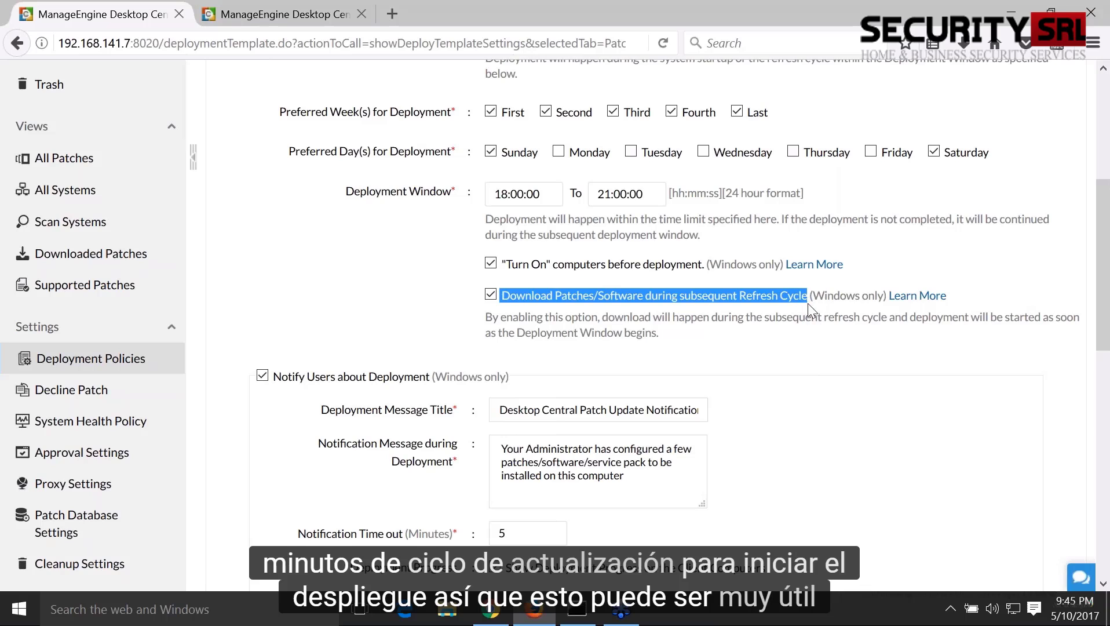
left_click(768, 361)
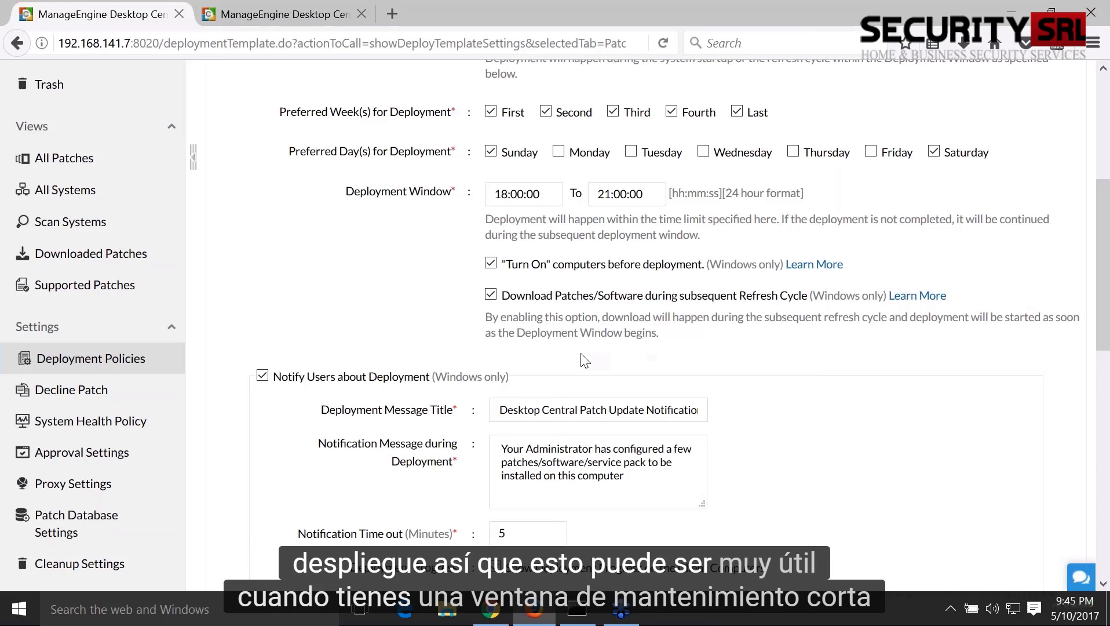
Look over the policy form down to the reboot policy, and switch to the Zoho presentation's slide on allowing users to skip reboot.
scroll(584, 361, "down", 1)
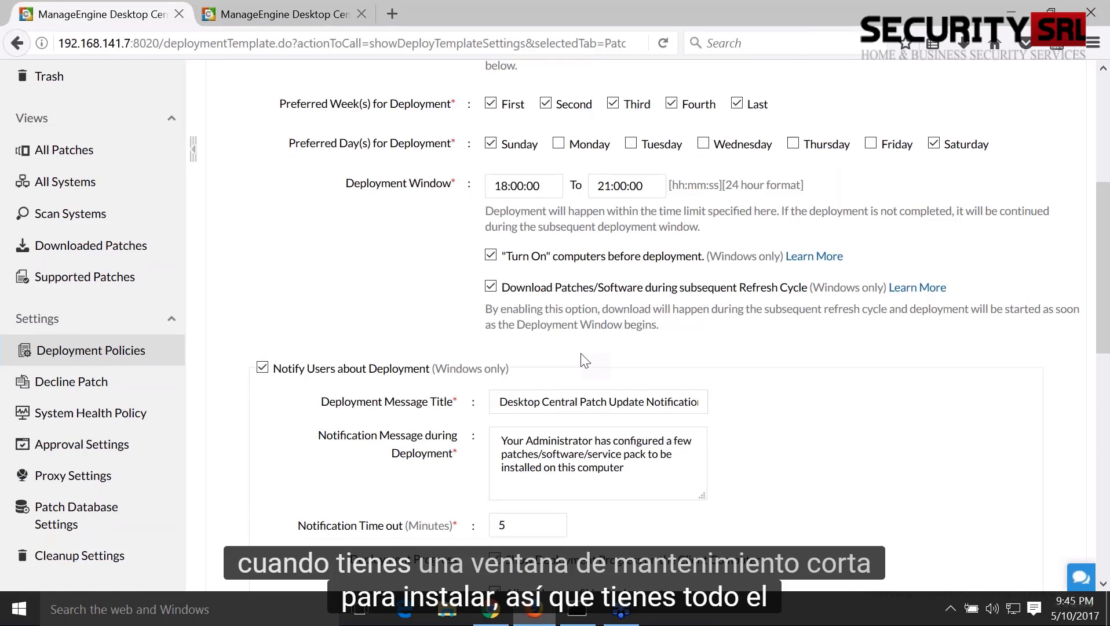
scroll(583, 361, "up", 2)
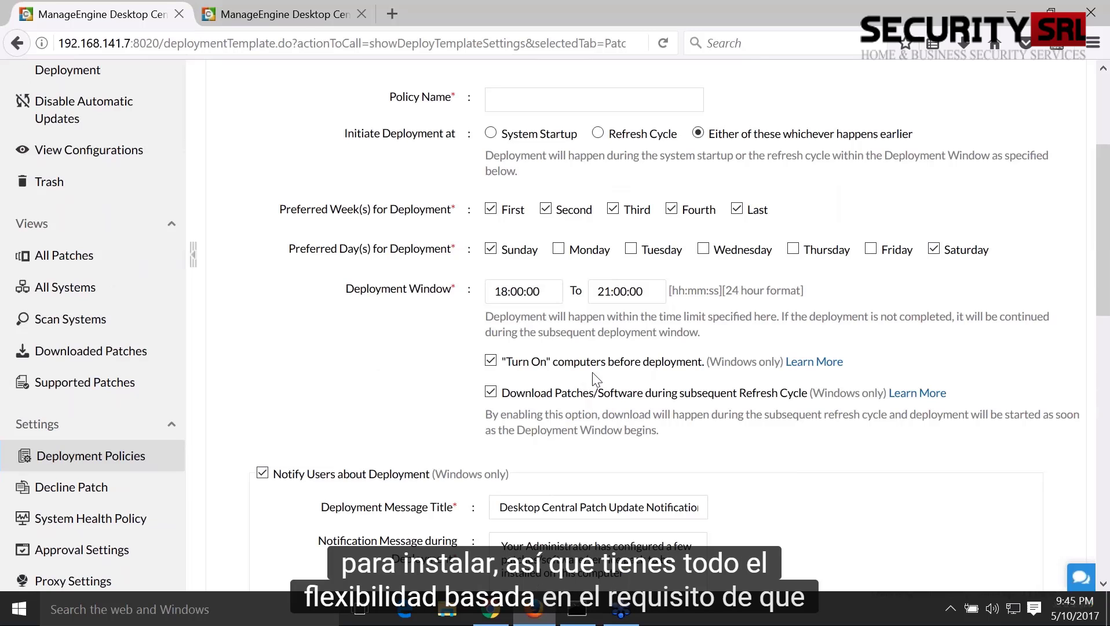
scroll(593, 379, "down", 5)
scroll(602, 365, "down", 5)
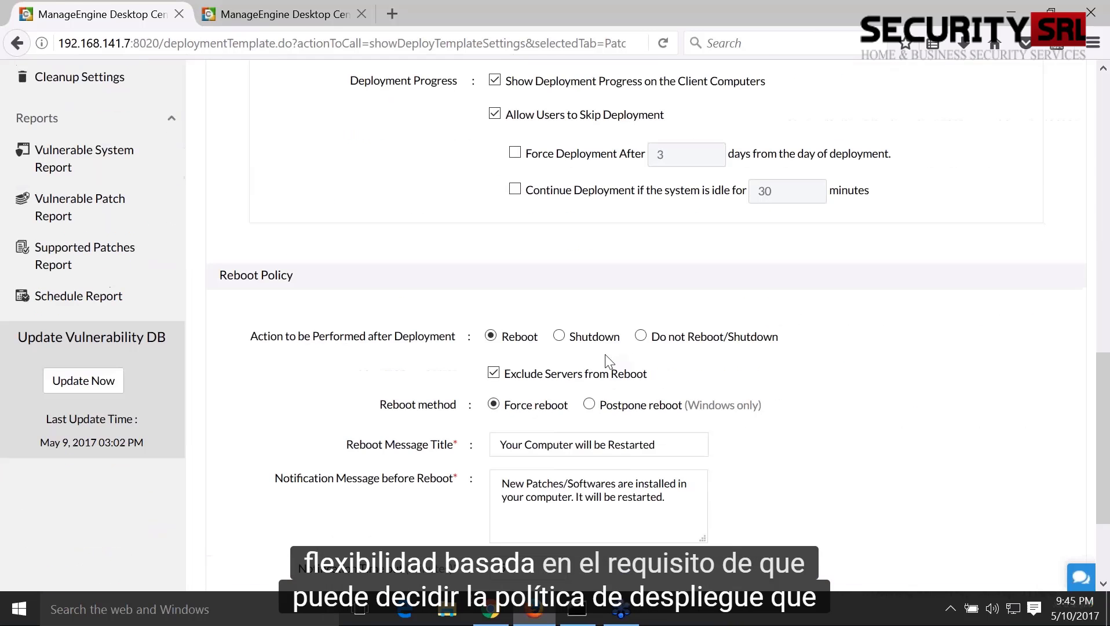
scroll(604, 353, "down", 3)
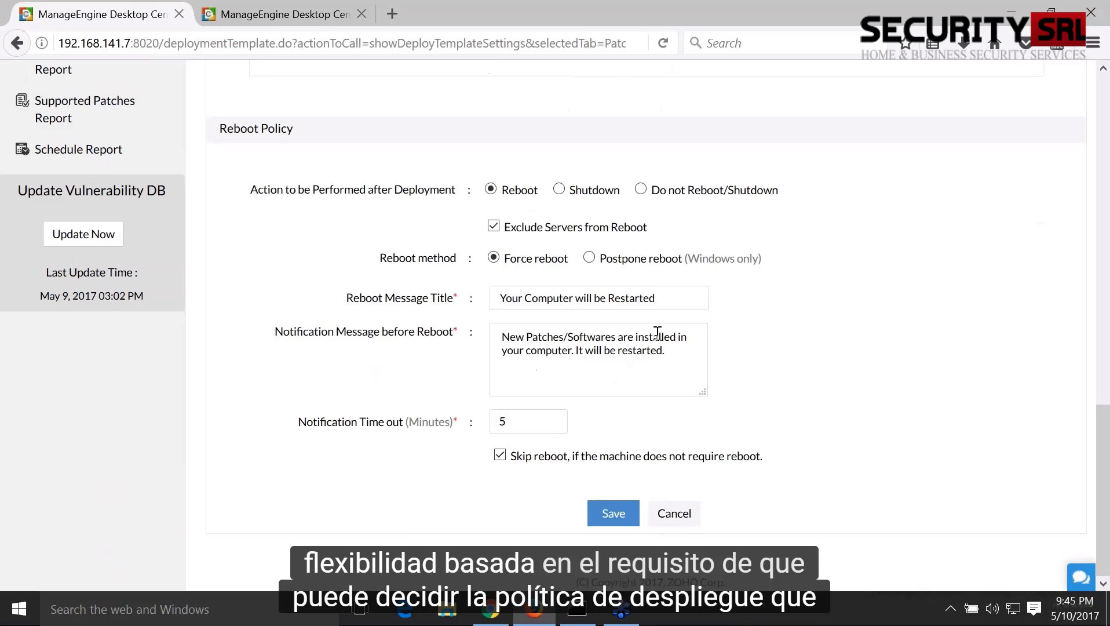
key("alt+Tab")
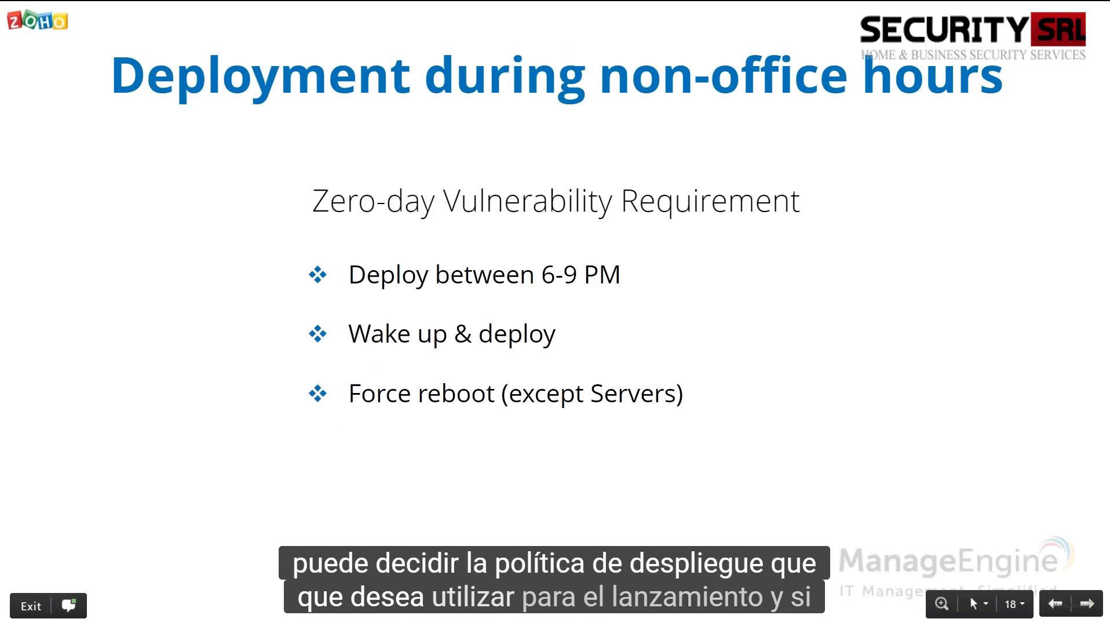
key("Right")
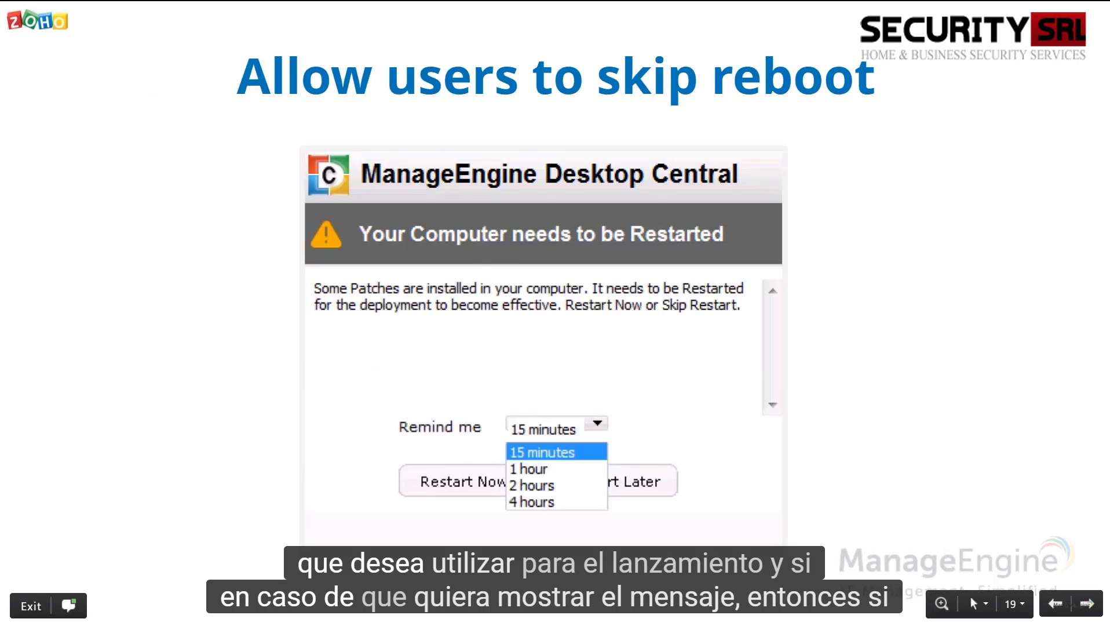